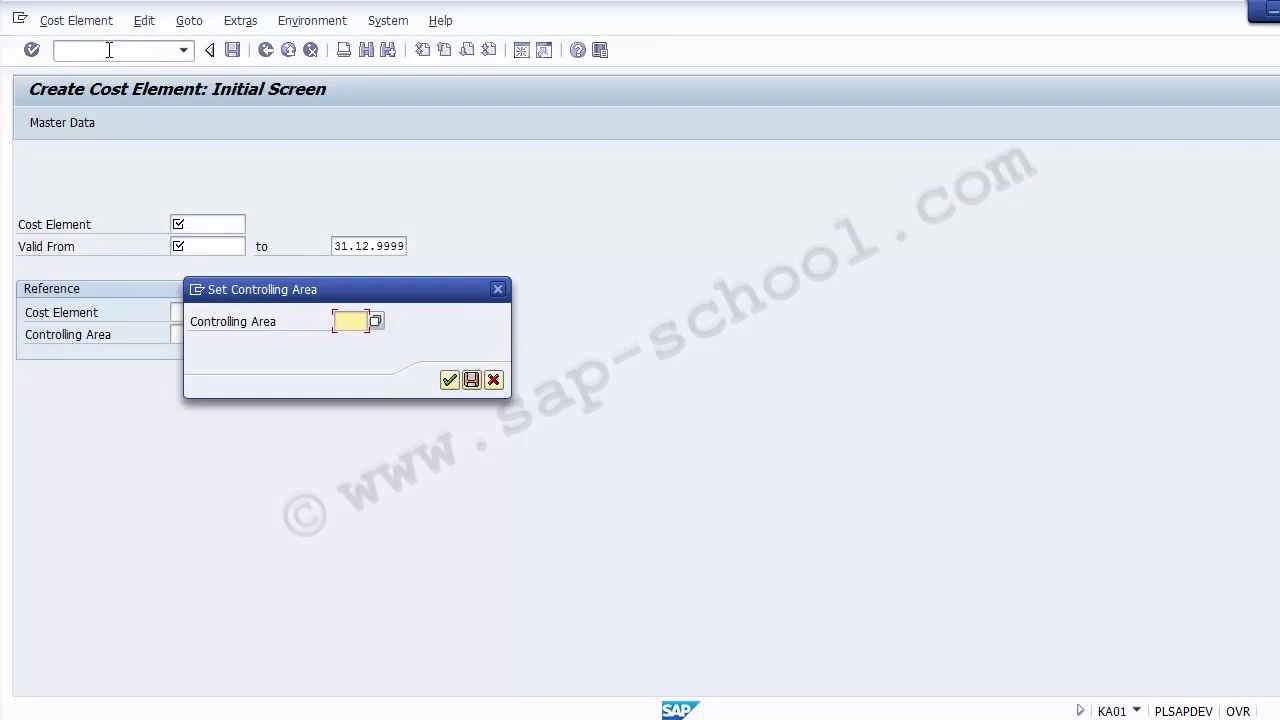
# Set the controlling area to Z100.
pyautogui.write('Z')
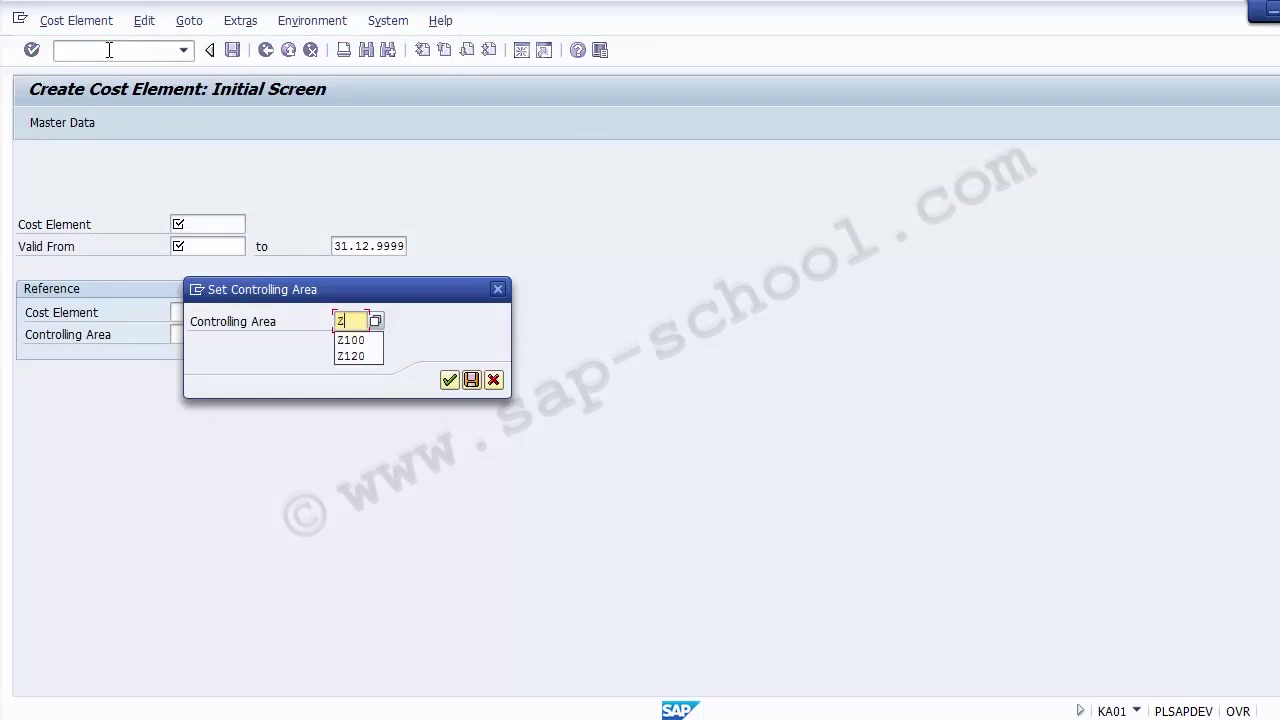
pyautogui.write('100')
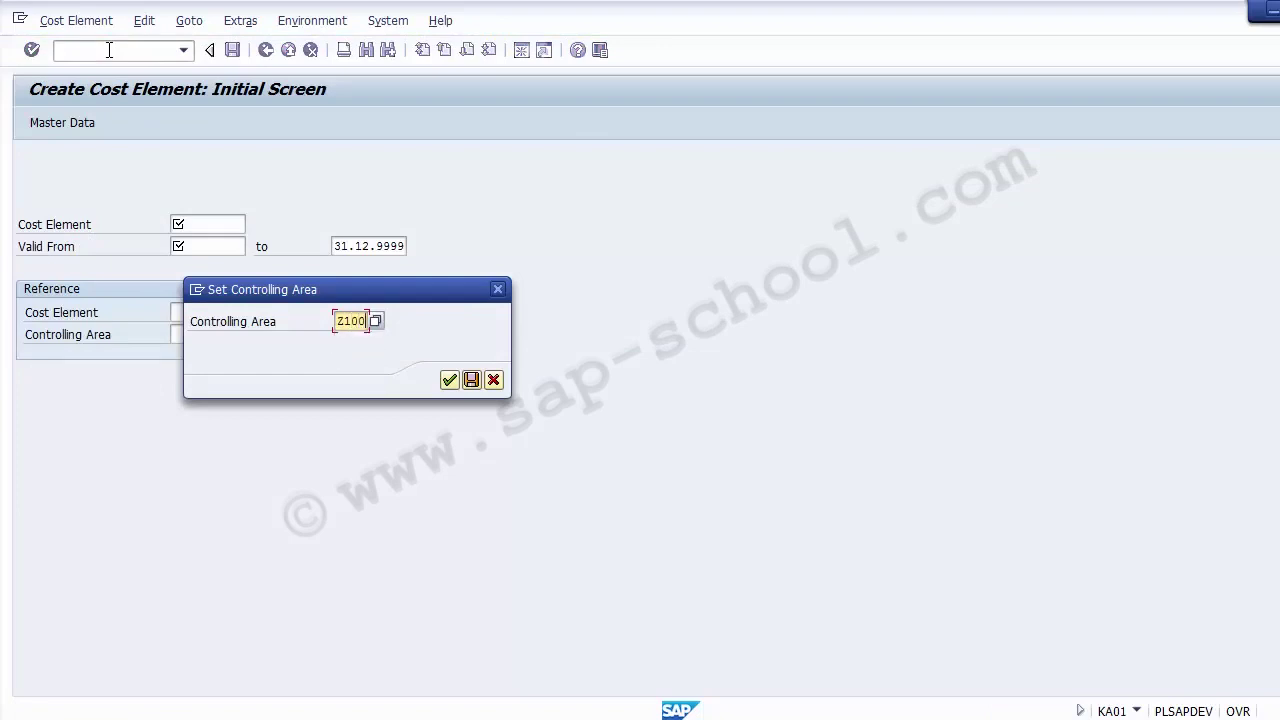
pyautogui.press('Return')
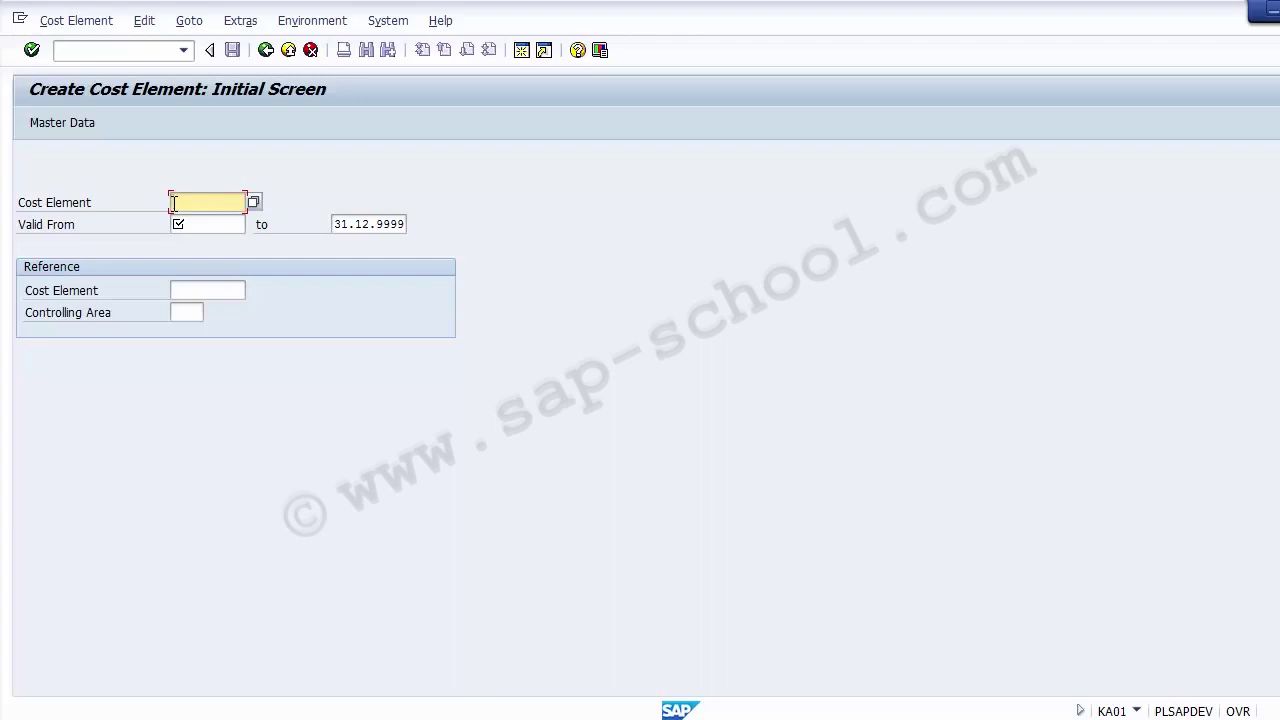
# Open central G/L account maintenance (FS00) in a new session.
pyautogui.click(108, 50)
pyautogui.write('/o')
pyautogui.write('ka01')
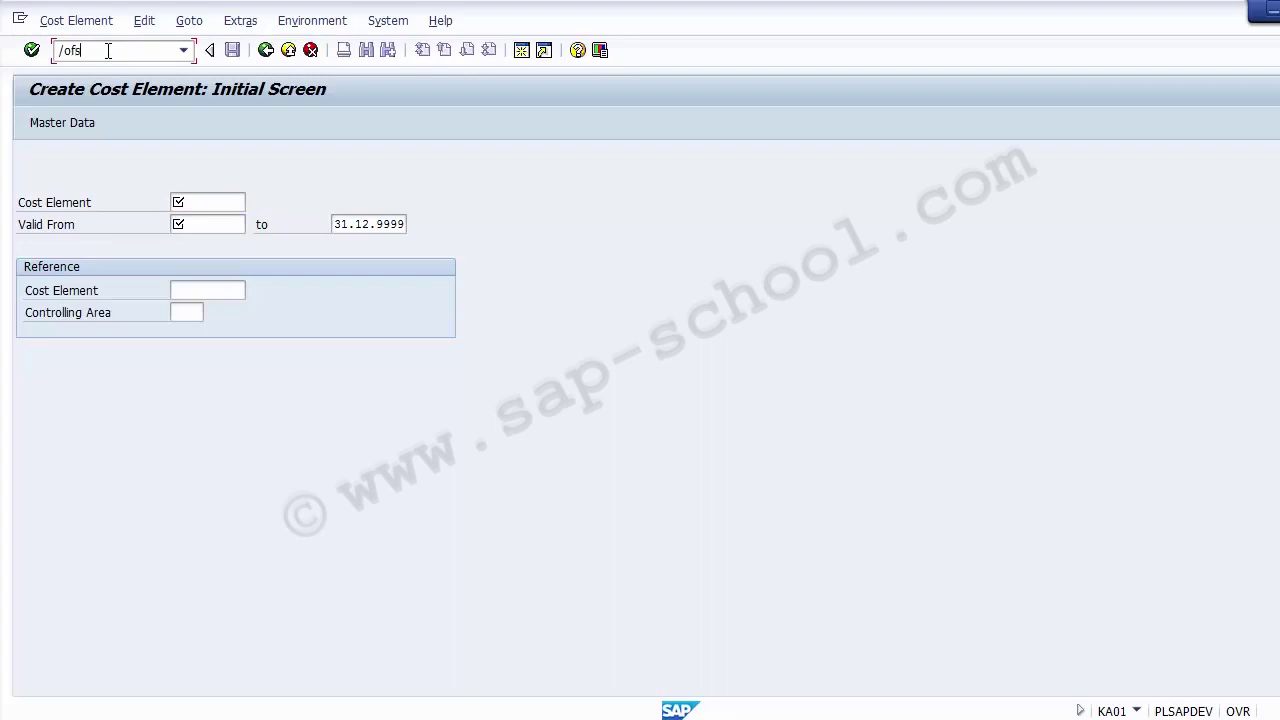
pyautogui.press('Return')
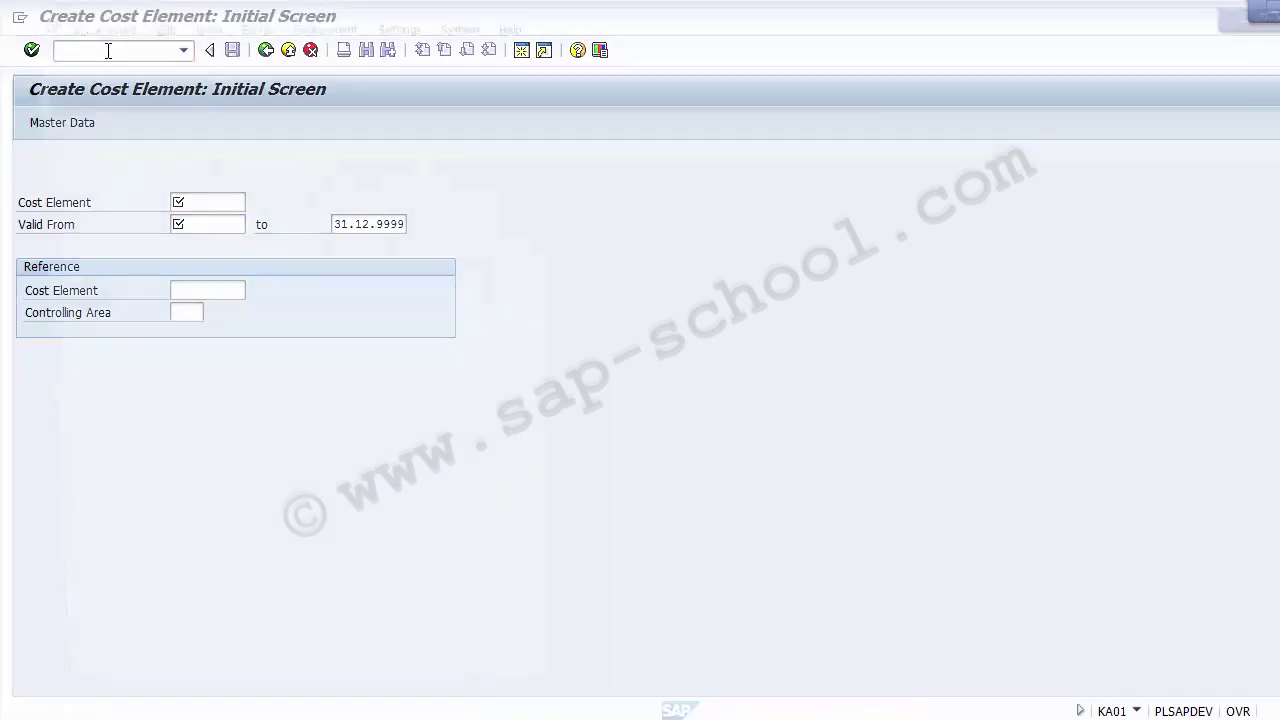
pyautogui.hotkey('alt', 'Tab')
# Clear the G/L account field and search for the G/L accounts of company code 1200.
pyautogui.click(197, 158)
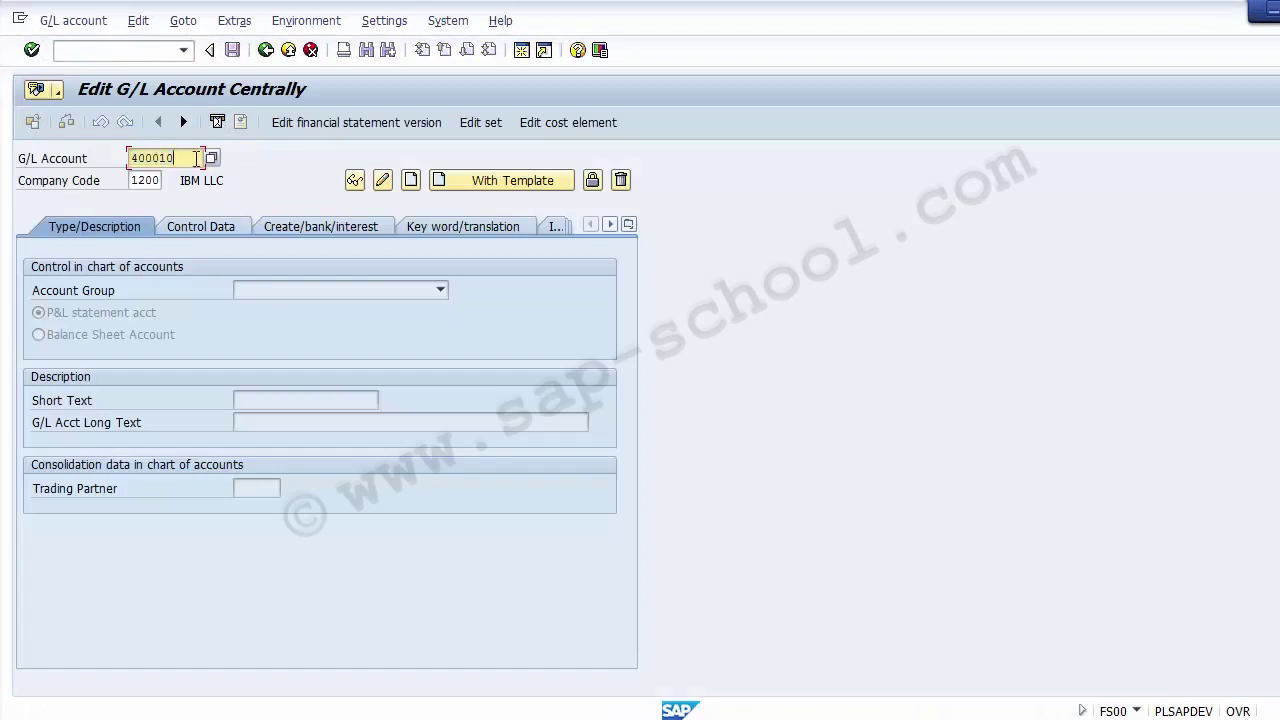
pyautogui.press('BackSpace')
pyautogui.press('BackSpace')
pyautogui.press('BackSpace')
pyautogui.press('BackSpace')
pyautogui.press('BackSpace')
pyautogui.press('BackSpace')
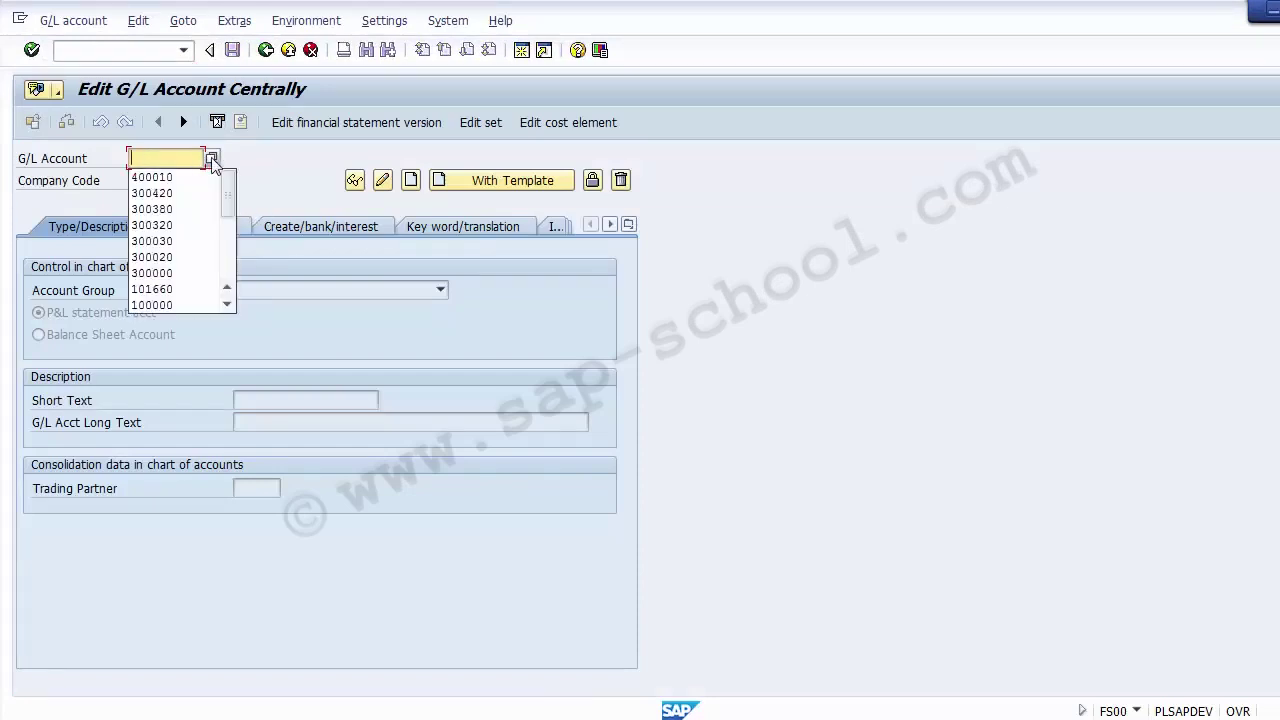
pyautogui.click(212, 159)
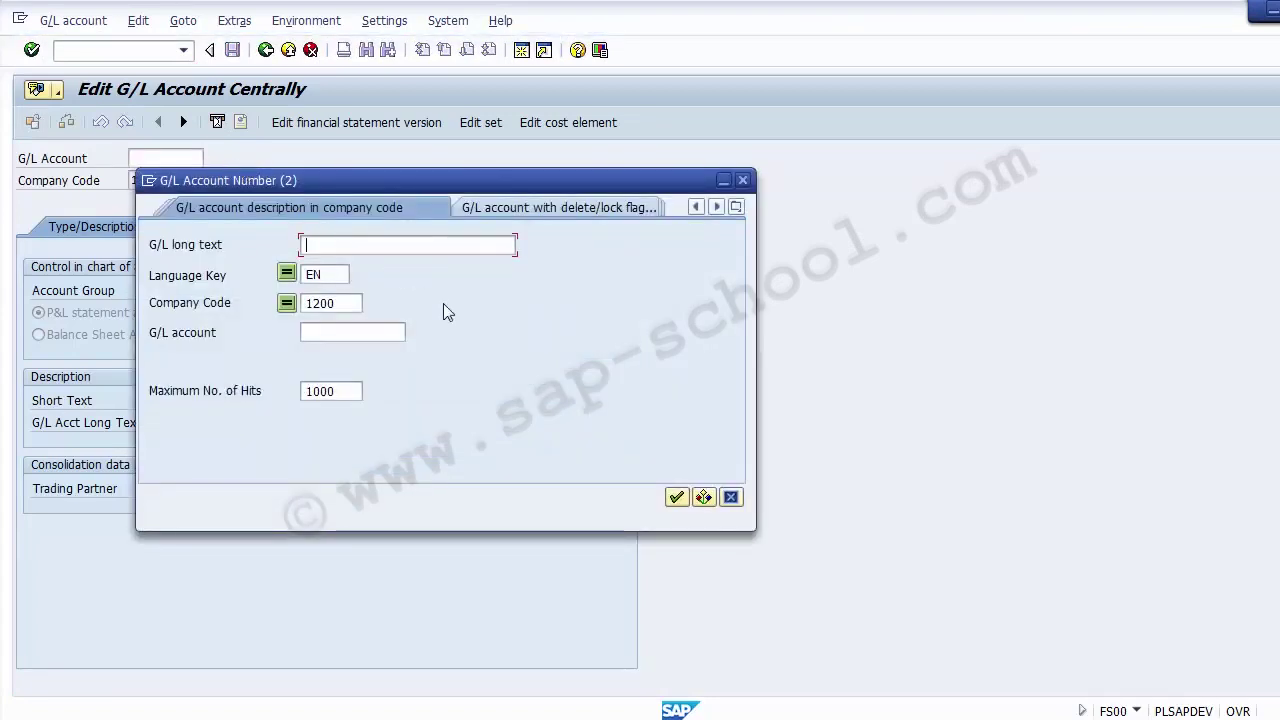
pyautogui.click(352, 304)
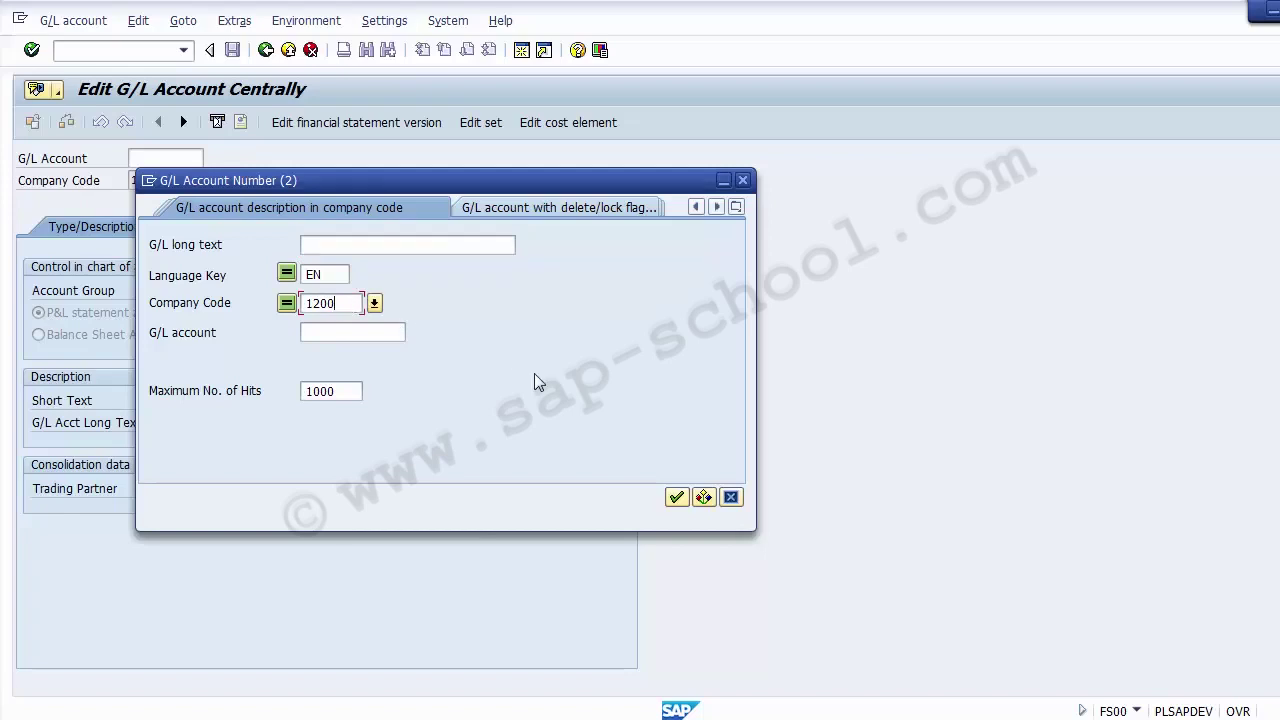
pyautogui.press('Return')
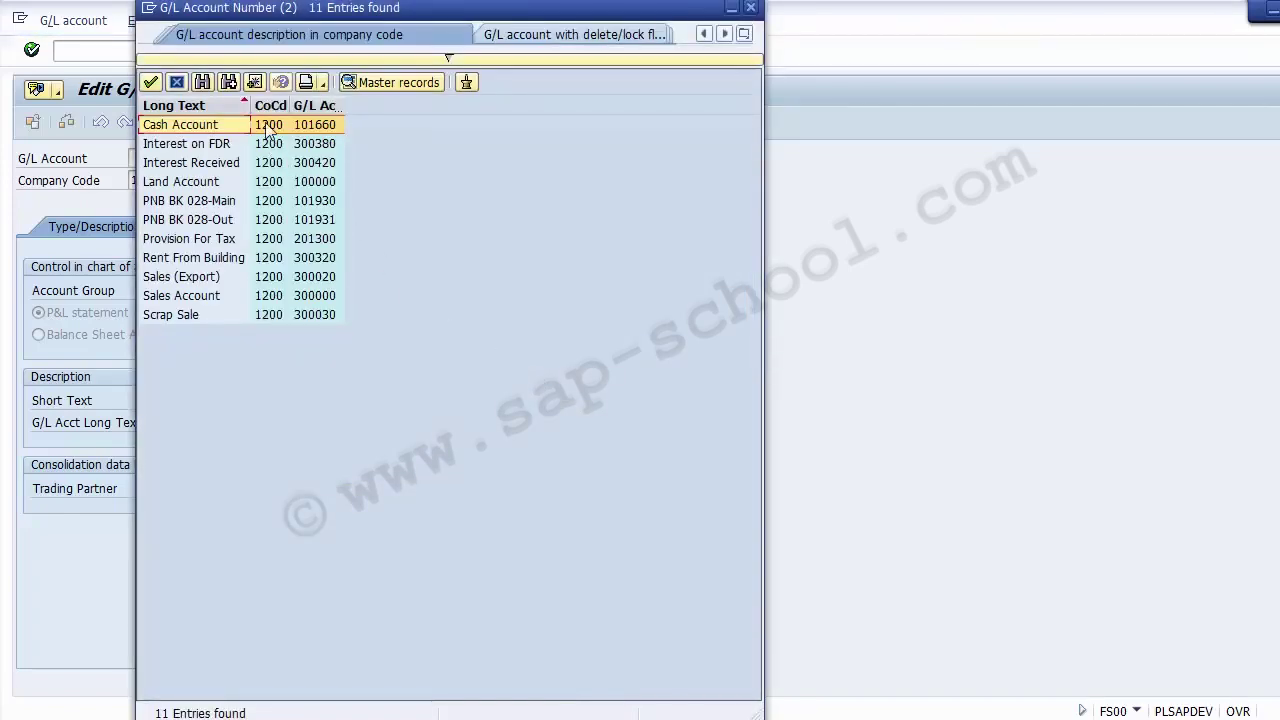
# Look through the G/L accounts of company code 1200 and pick Sales Account.
pyautogui.press('Down')
pyautogui.press('Down')
pyautogui.press('Down')
pyautogui.press('Down')
pyautogui.press('Down')
pyautogui.press('Down')
pyautogui.press('Down')
pyautogui.press('Down')
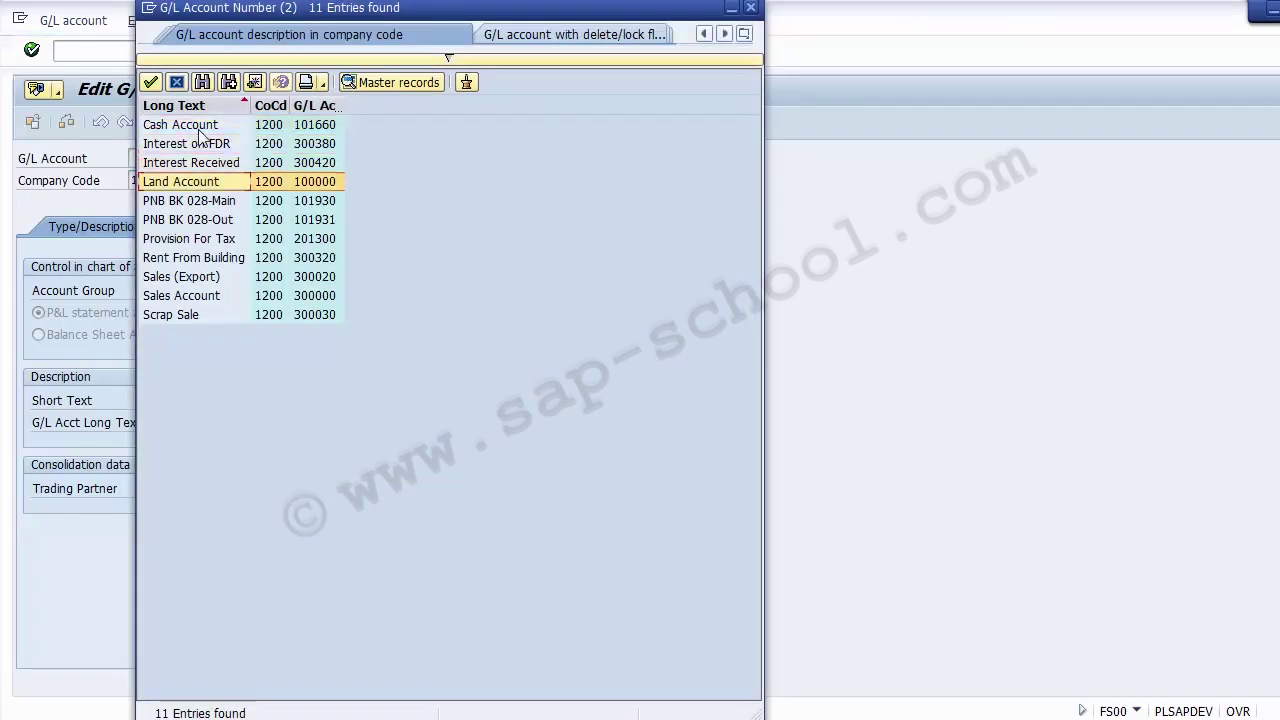
pyautogui.press('Down')
pyautogui.press('Down')
pyautogui.press('Up')
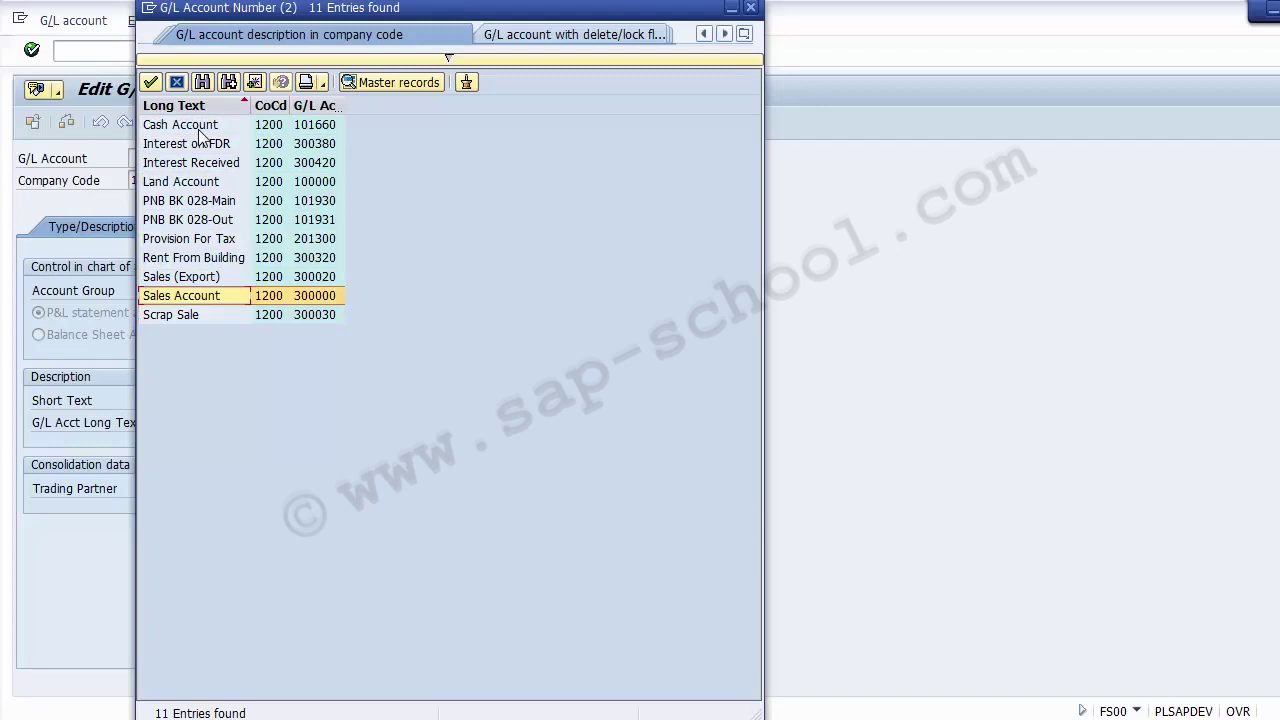
pyautogui.press('Up')
pyautogui.press('Up')
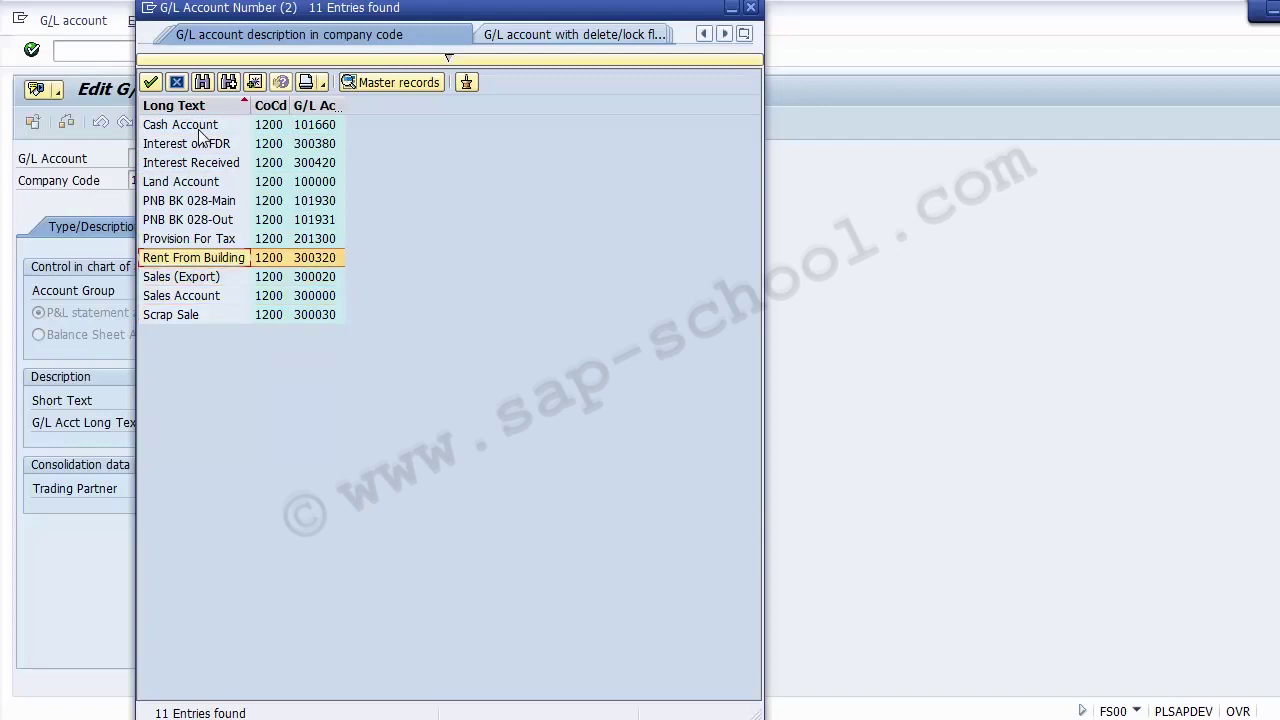
pyautogui.press('Down')
pyautogui.press('Down')
pyautogui.press('Down')
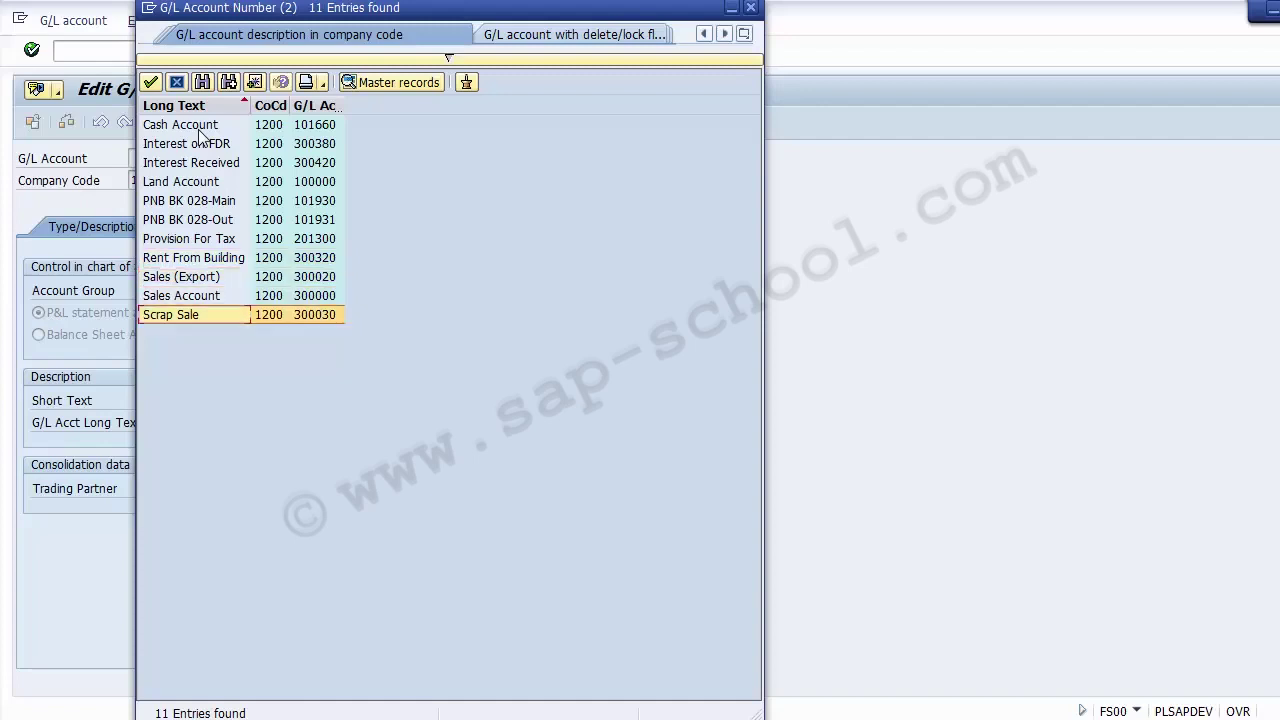
pyautogui.press('Up')
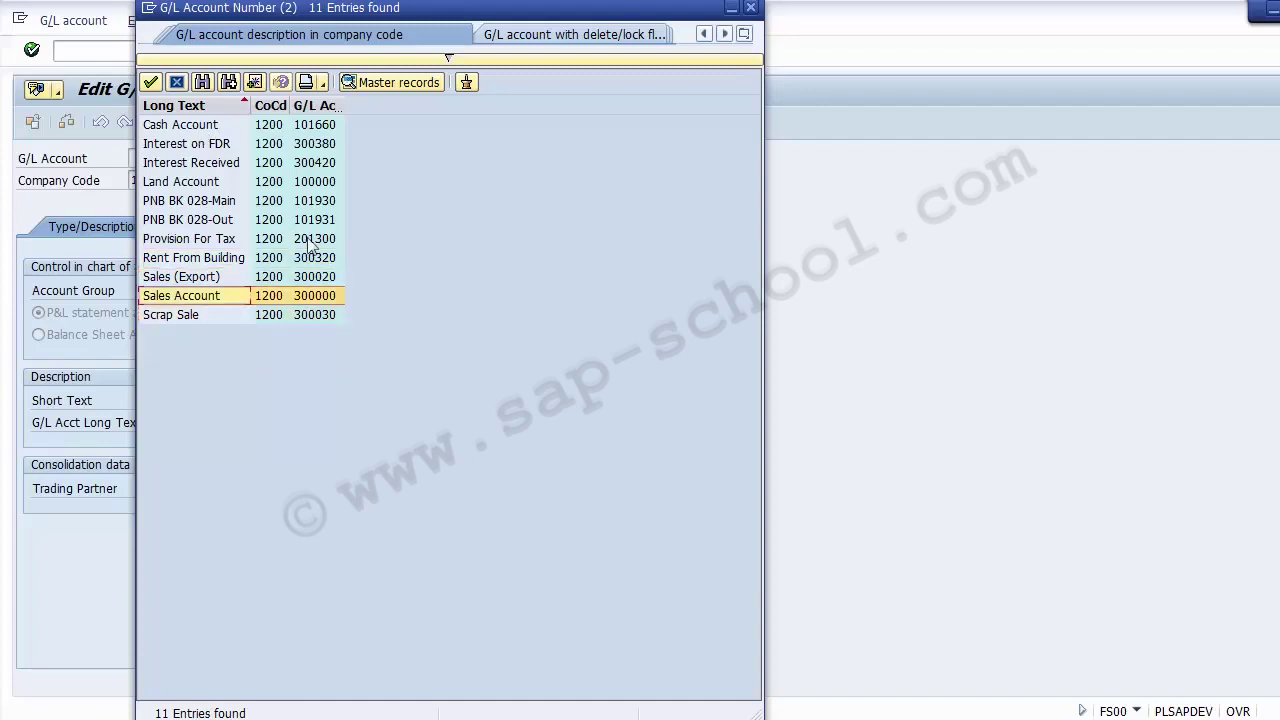
pyautogui.doubleClick(326, 303)
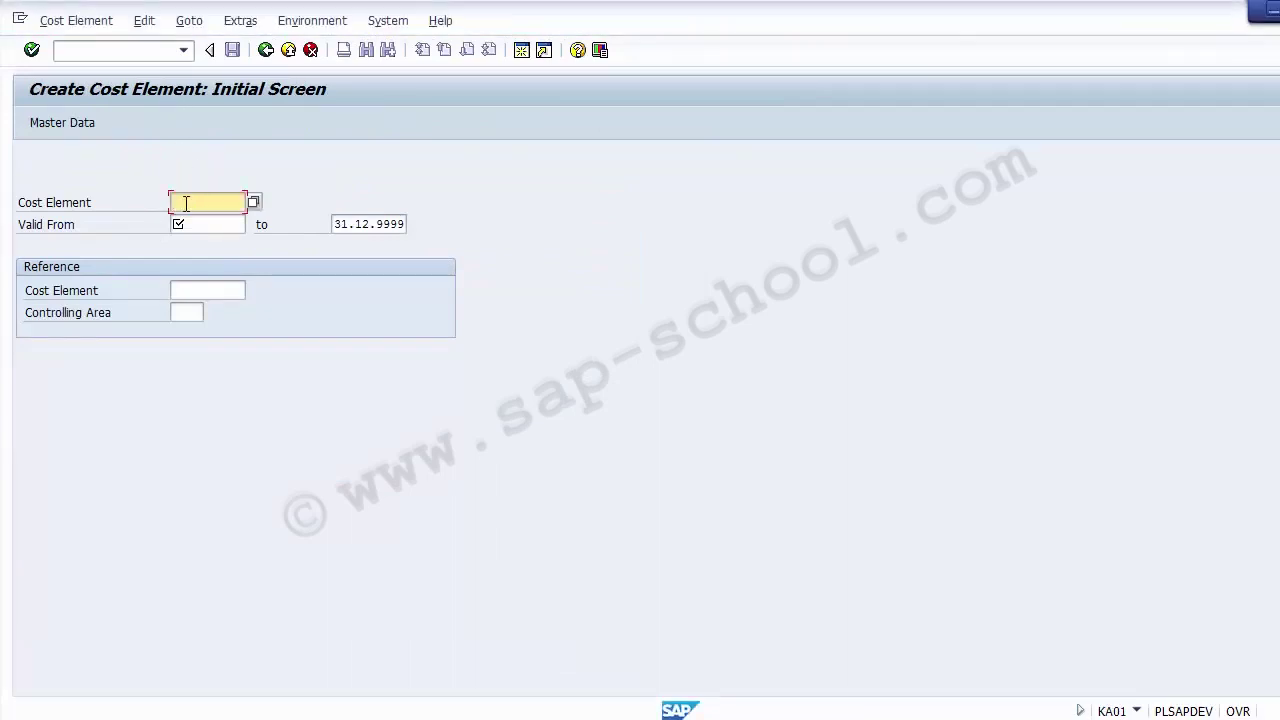
# In the cost element creation session, enter cost element 300000 with a valid-from date of 01.04.2014.
pyautogui.write('300000')
pyautogui.click(205, 224)
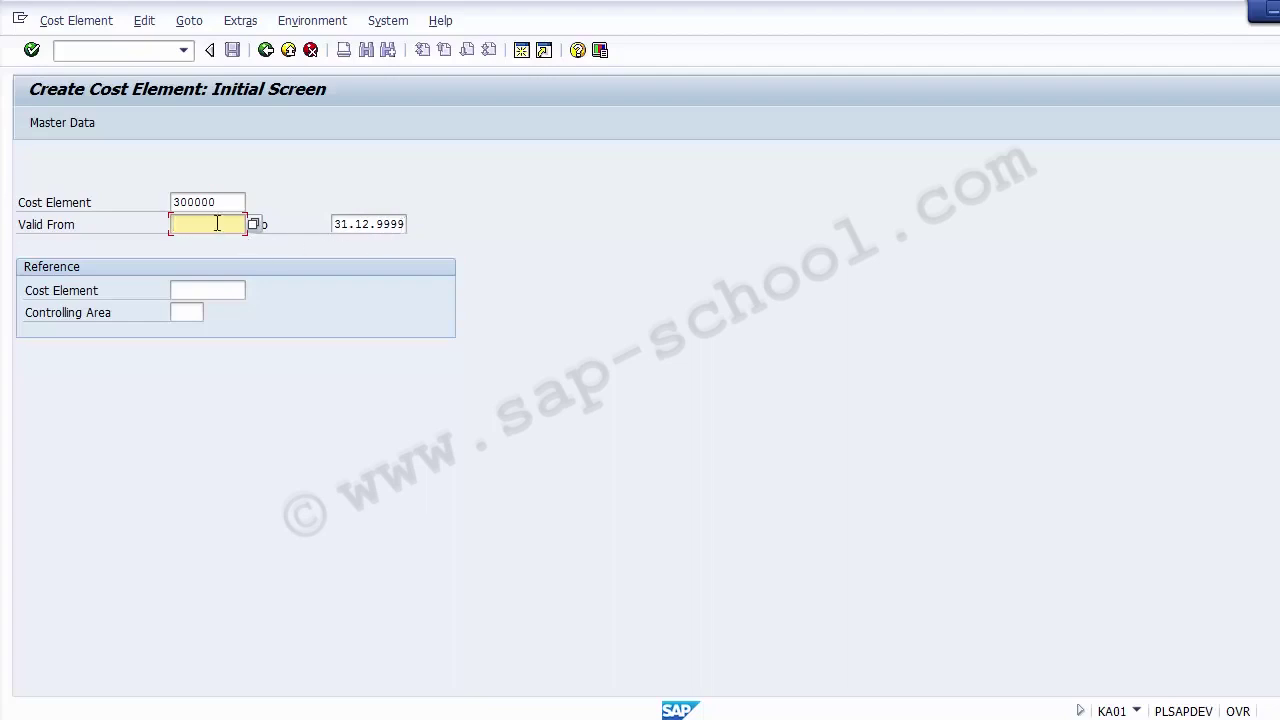
pyautogui.write('010')
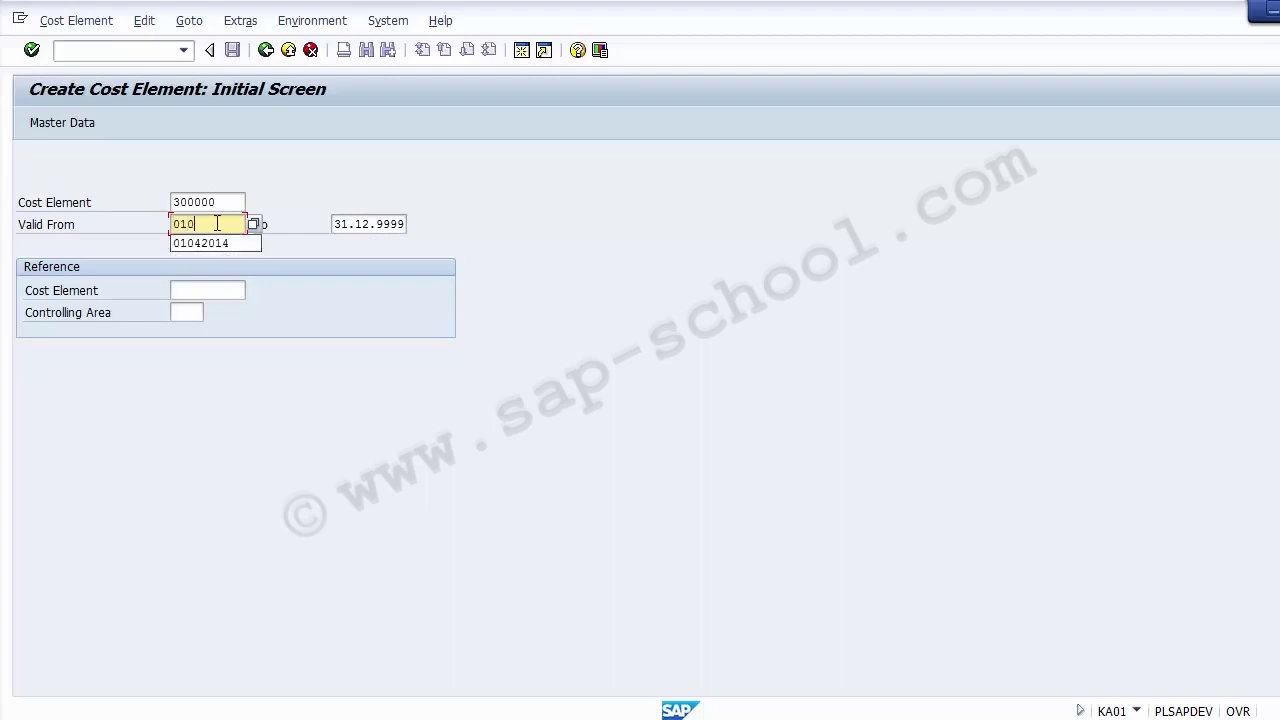
pyautogui.press('BackSpace')
pyautogui.press('Down')
pyautogui.press('Down')
pyautogui.press('Return')
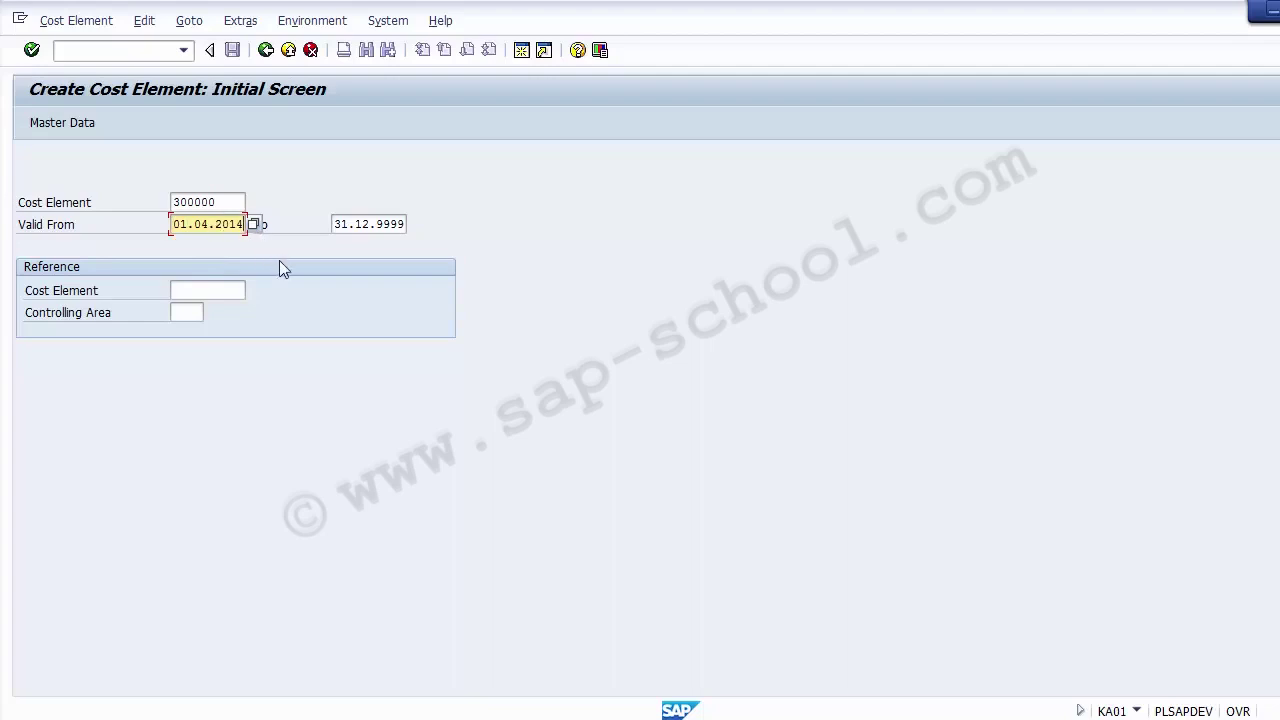
pyautogui.click(220, 202)
pyautogui.click(222, 218)
pyautogui.click(222, 202)
pyautogui.click(222, 224)
pyautogui.click(229, 202)
pyautogui.moveTo(229, 202); pyautogui.dragTo(160, 203)
pyautogui.click(159, 206)
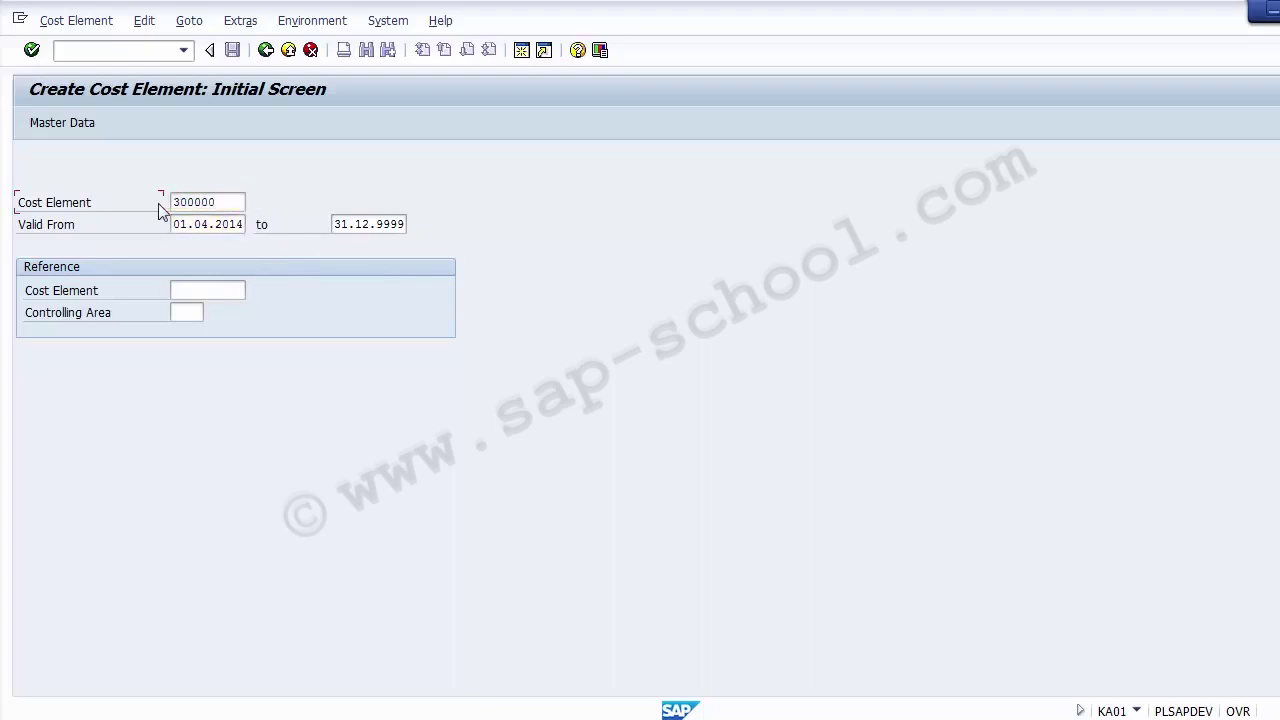
pyautogui.click(212, 199)
pyautogui.click(221, 228)
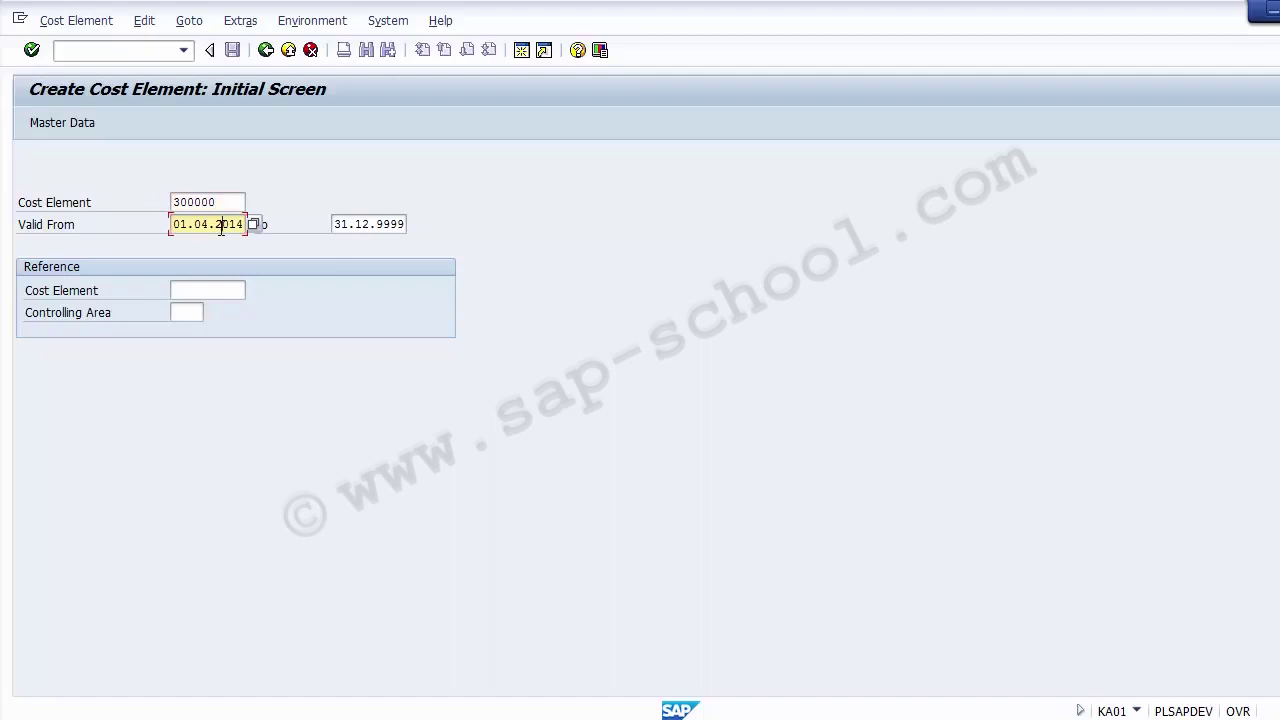
# Proceed to the basic data of cost element 300000 and check its number, name and description.
pyautogui.press('Return')
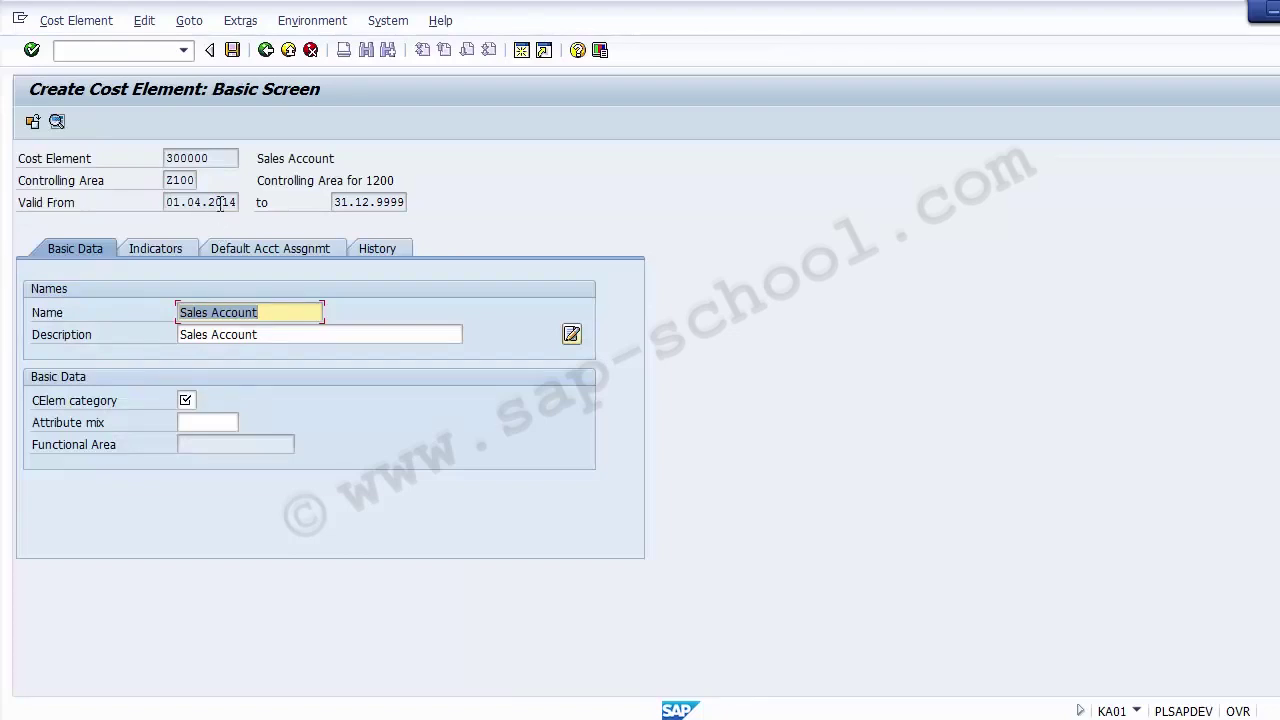
pyautogui.moveTo(225, 158); pyautogui.dragTo(164, 158)
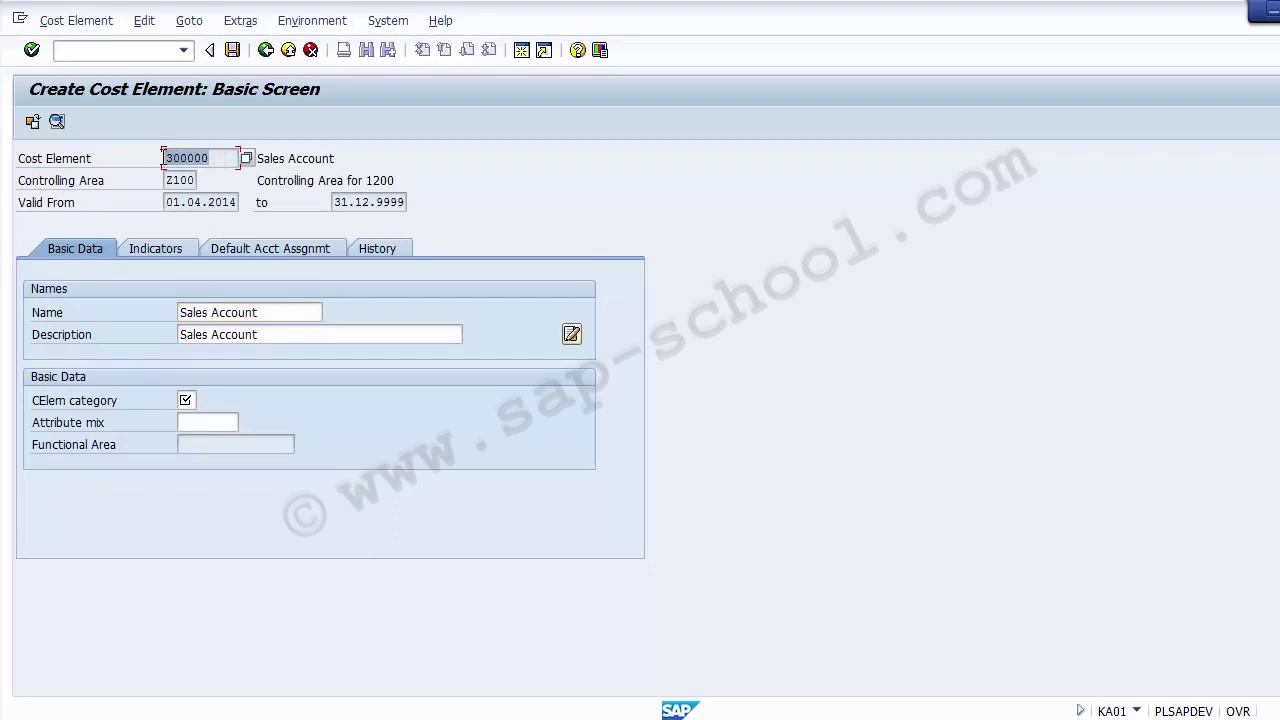
pyautogui.moveTo(279, 313); pyautogui.dragTo(172, 313)
pyautogui.moveTo(272, 336); pyautogui.dragTo(173, 338)
pyautogui.moveTo(277, 312); pyautogui.dragTo(172, 313)
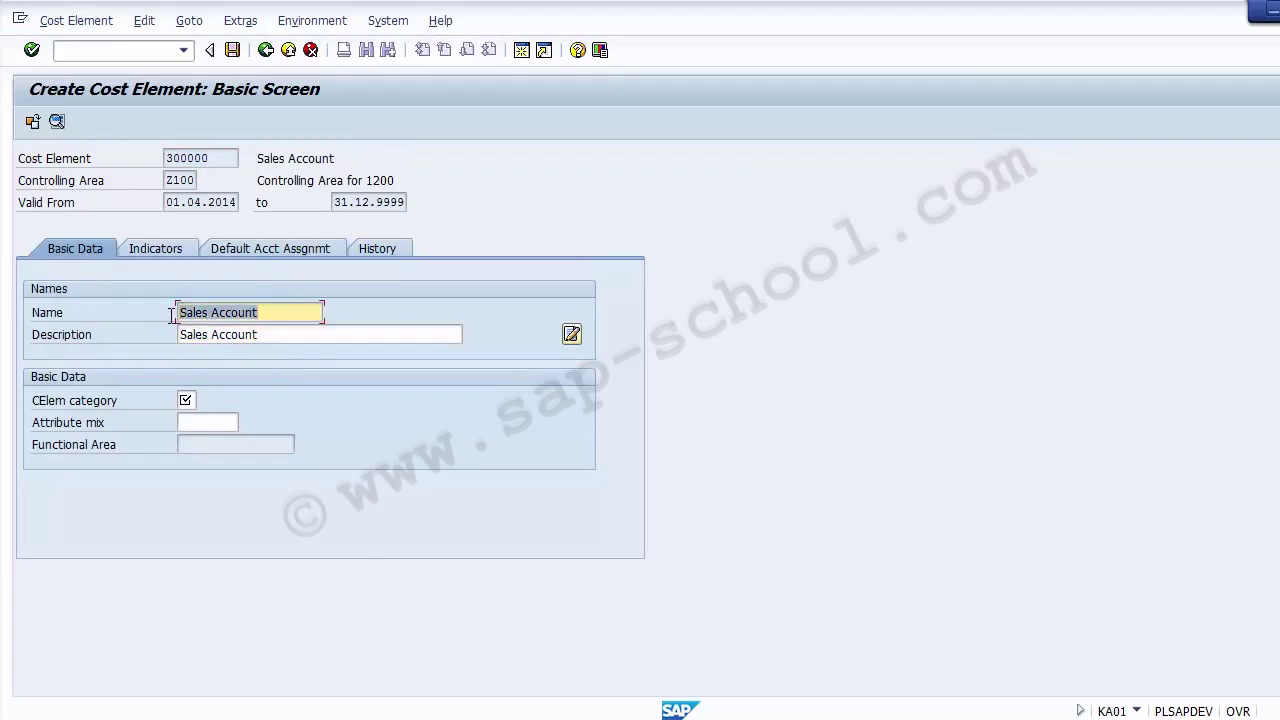
pyautogui.click(262, 313)
pyautogui.click(270, 335)
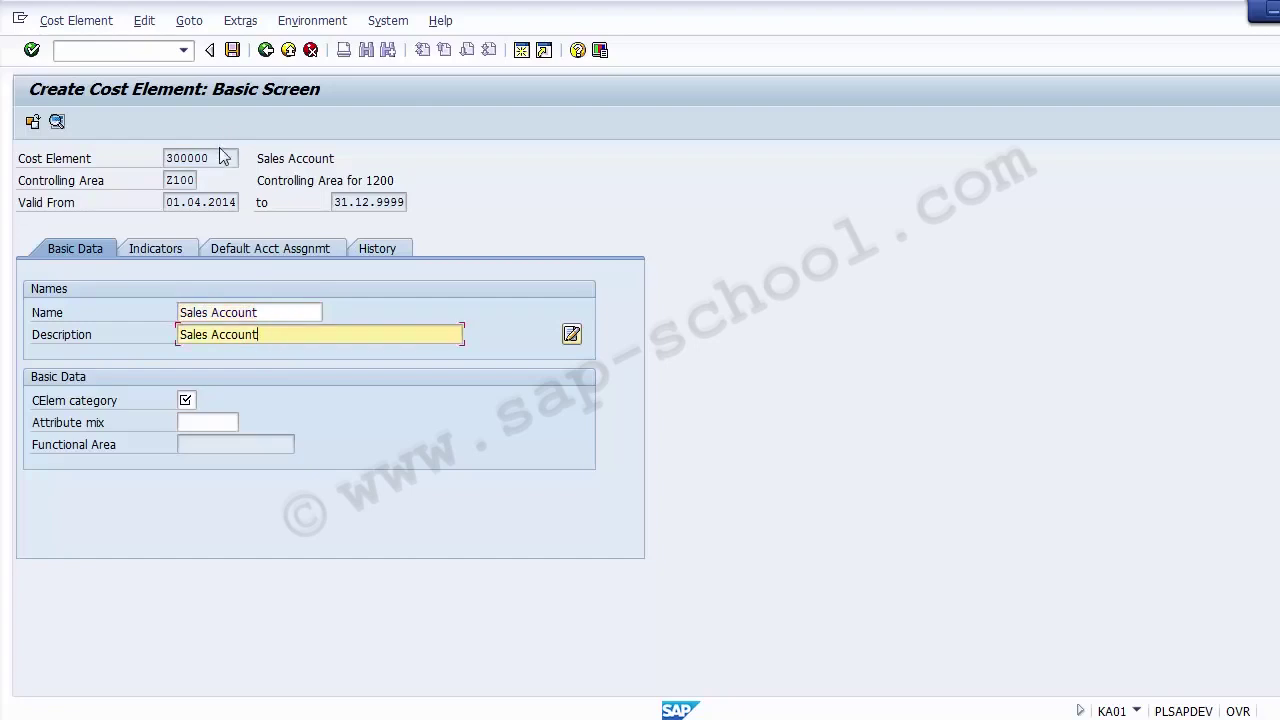
pyautogui.moveTo(229, 157); pyautogui.dragTo(157, 165)
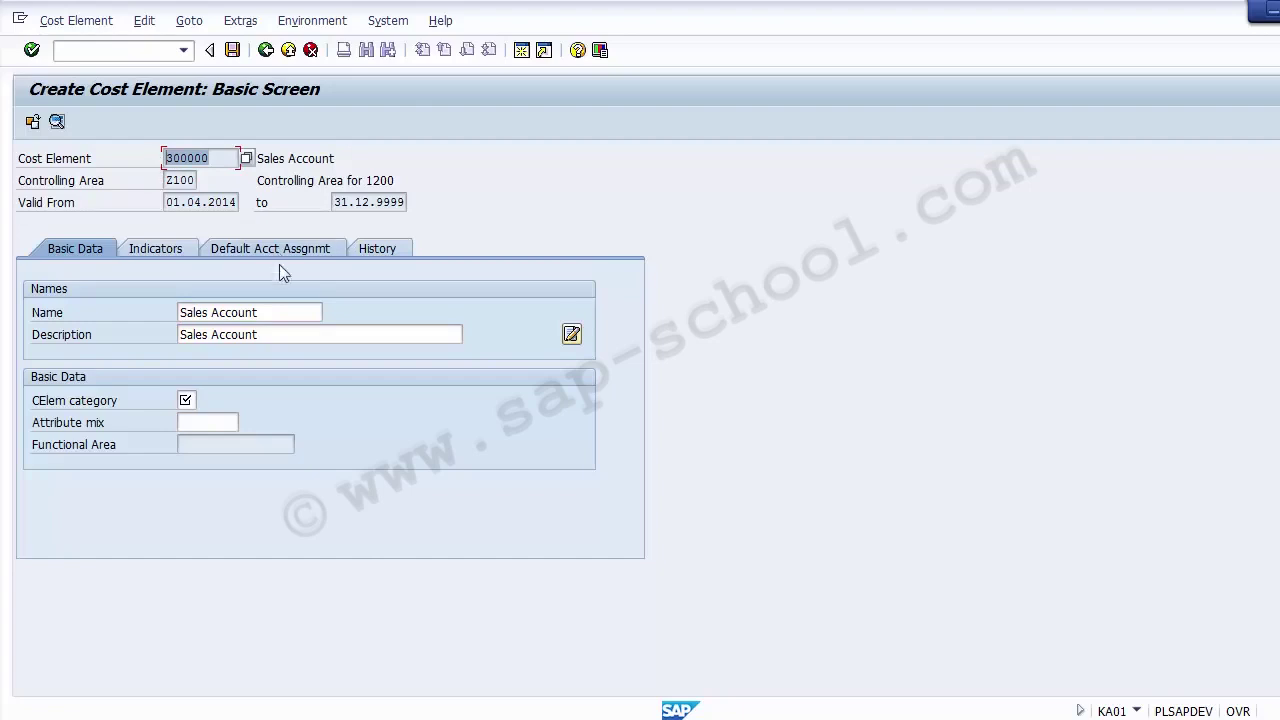
pyautogui.click(283, 312)
pyautogui.click(281, 335)
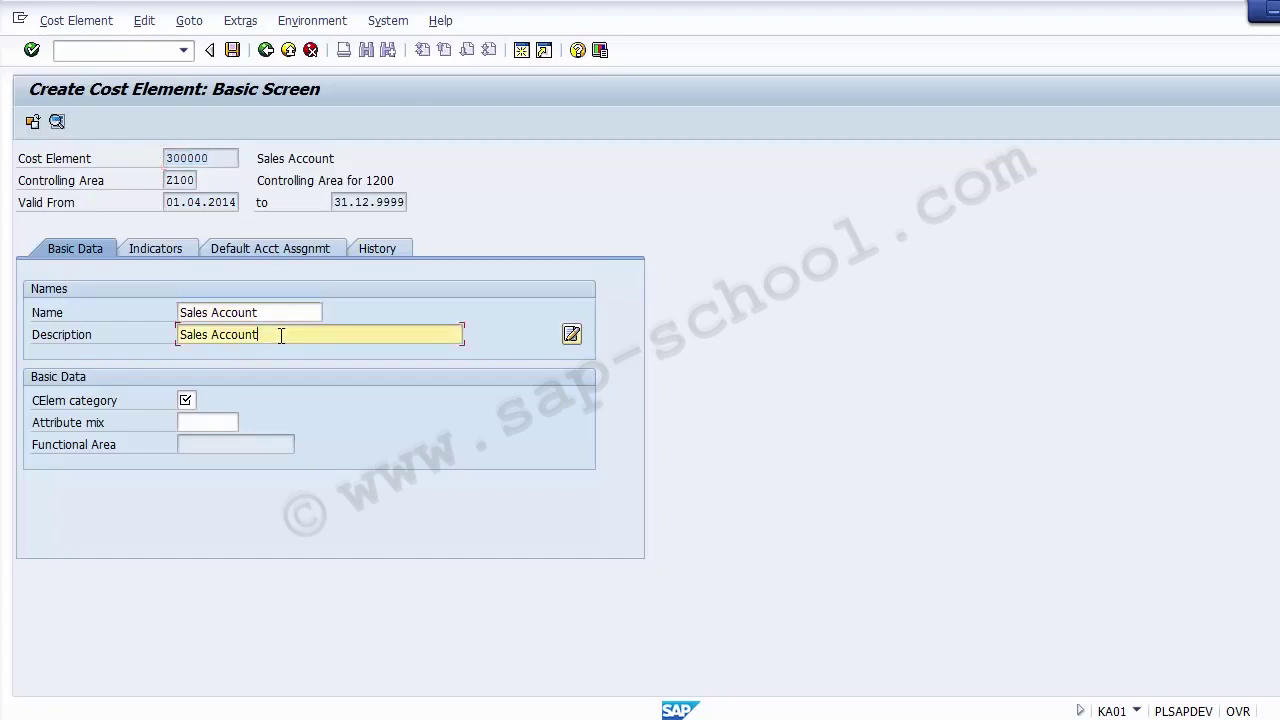
# Open the list of possible values for the cost element category.
pyautogui.click(196, 400)
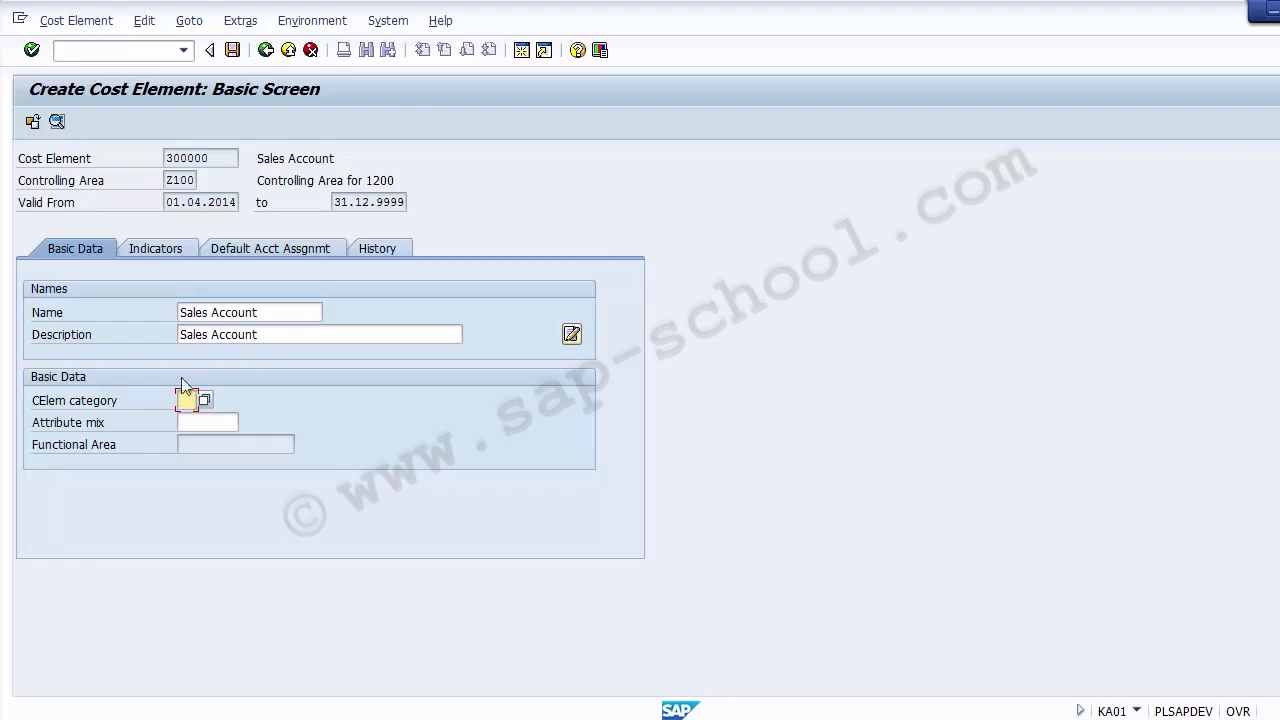
pyautogui.click(185, 155)
pyautogui.doubleClick(185, 155)
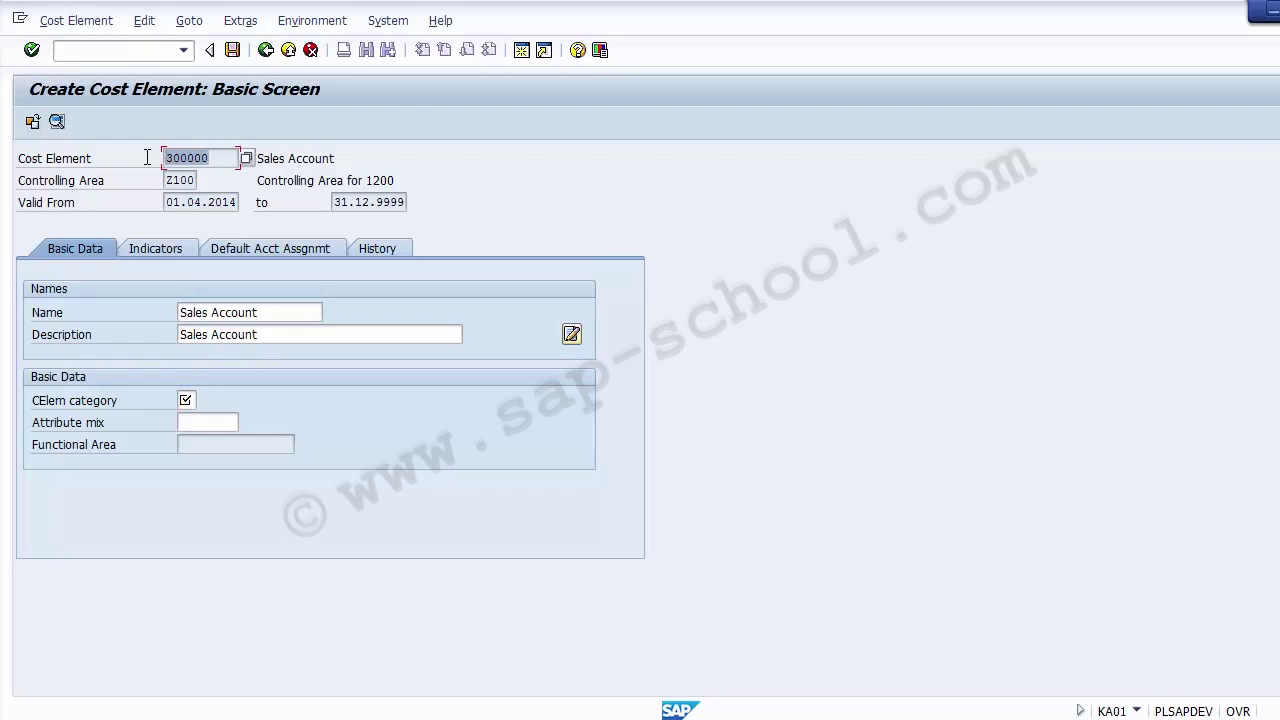
pyautogui.click(190, 400)
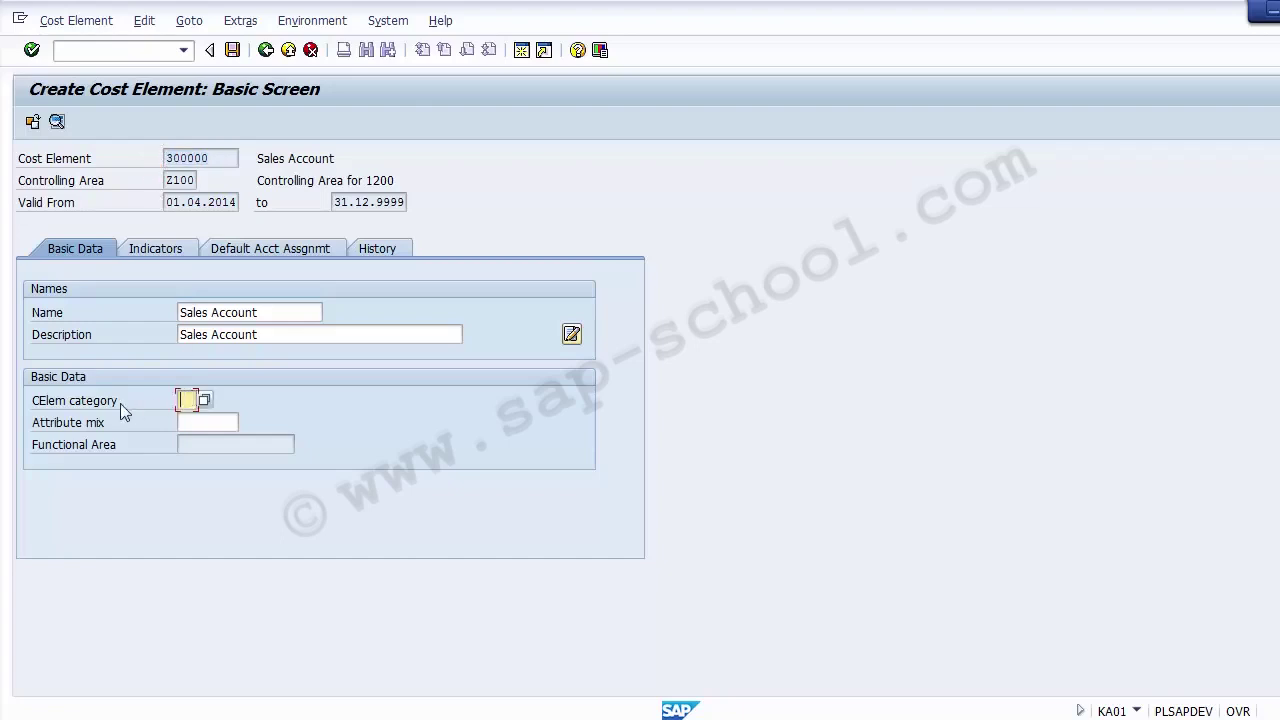
pyautogui.write('11')
pyautogui.click(188, 400)
pyautogui.press('Return')
pyautogui.press('F4')
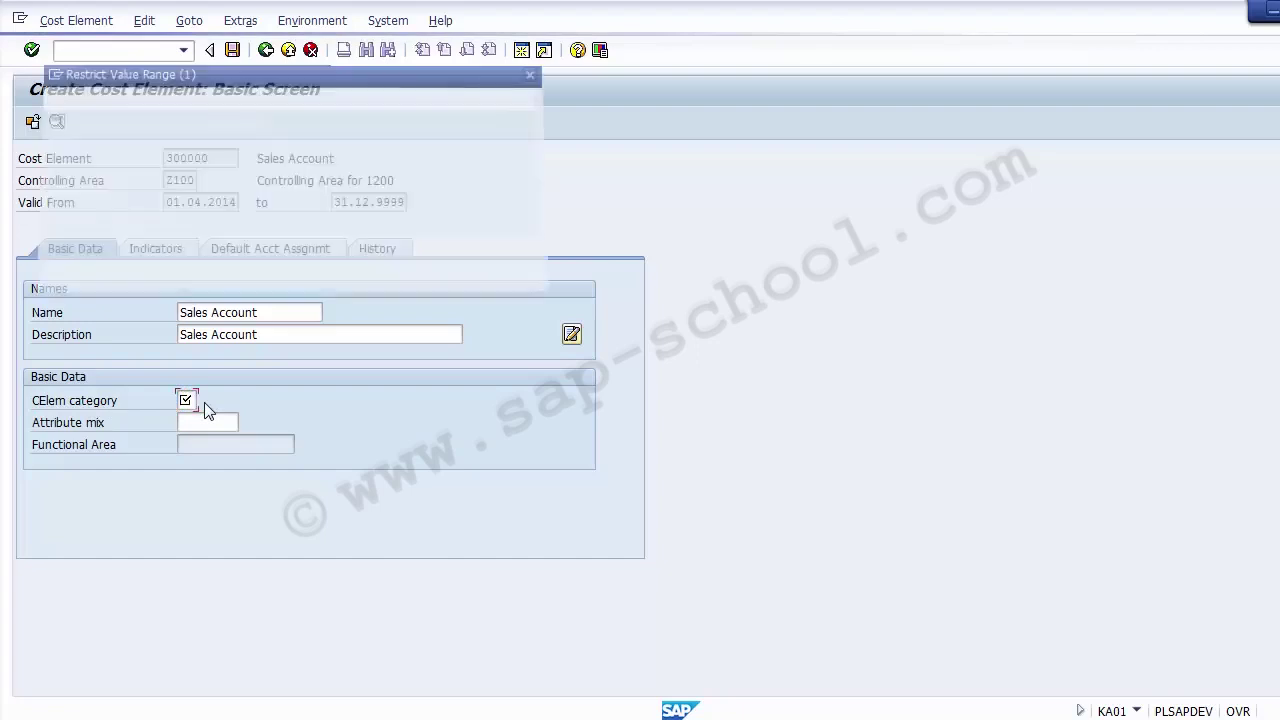
# Go through the available cost element categories one by one, from primary costs to external settlement.
pyautogui.press('Down')
pyautogui.press('Down')
pyautogui.press('Down')
pyautogui.press('Down')
pyautogui.press('Down')
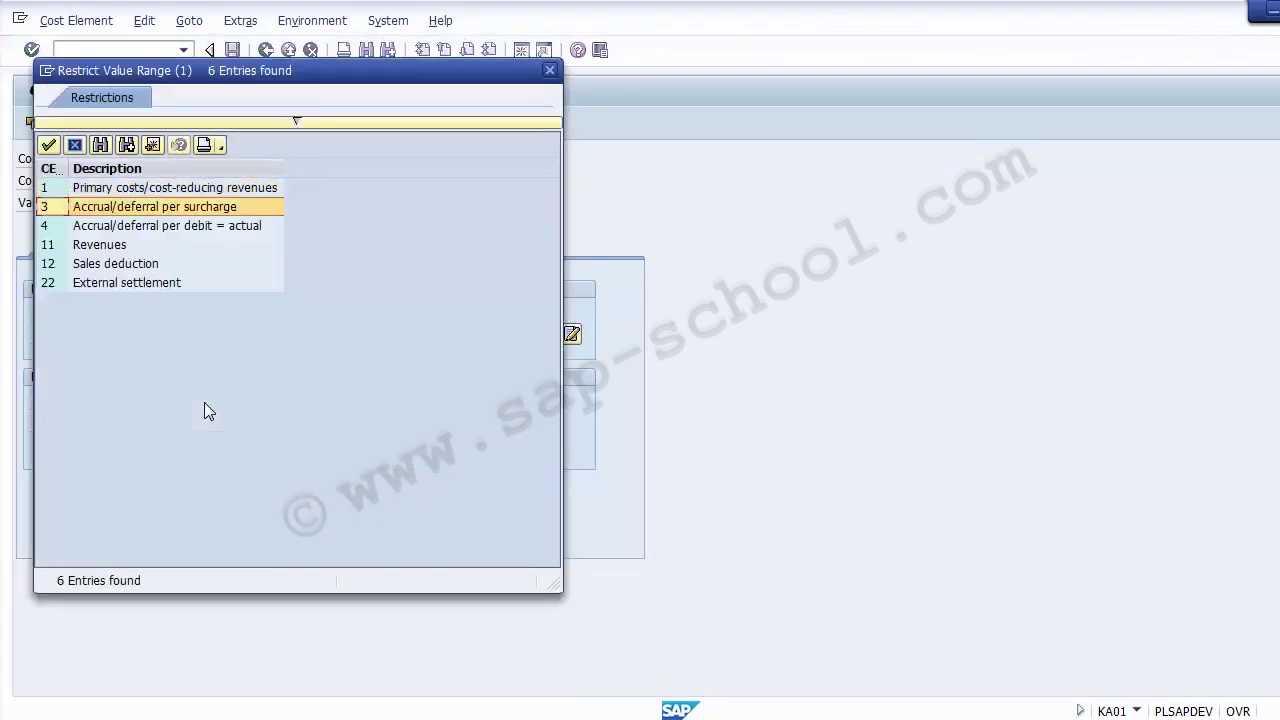
pyautogui.press('Up')
pyautogui.press('Up')
pyautogui.press('Up')
pyautogui.press('Up')
pyautogui.press('Up')
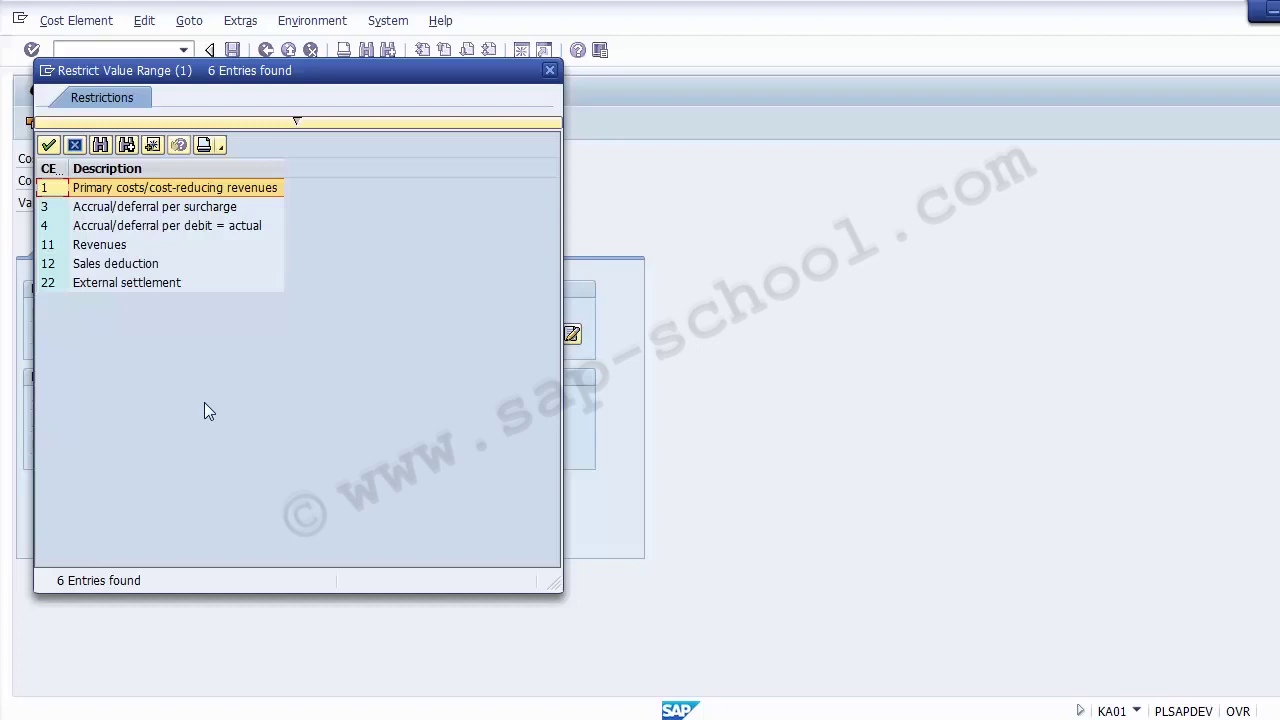
pyautogui.press('Down')
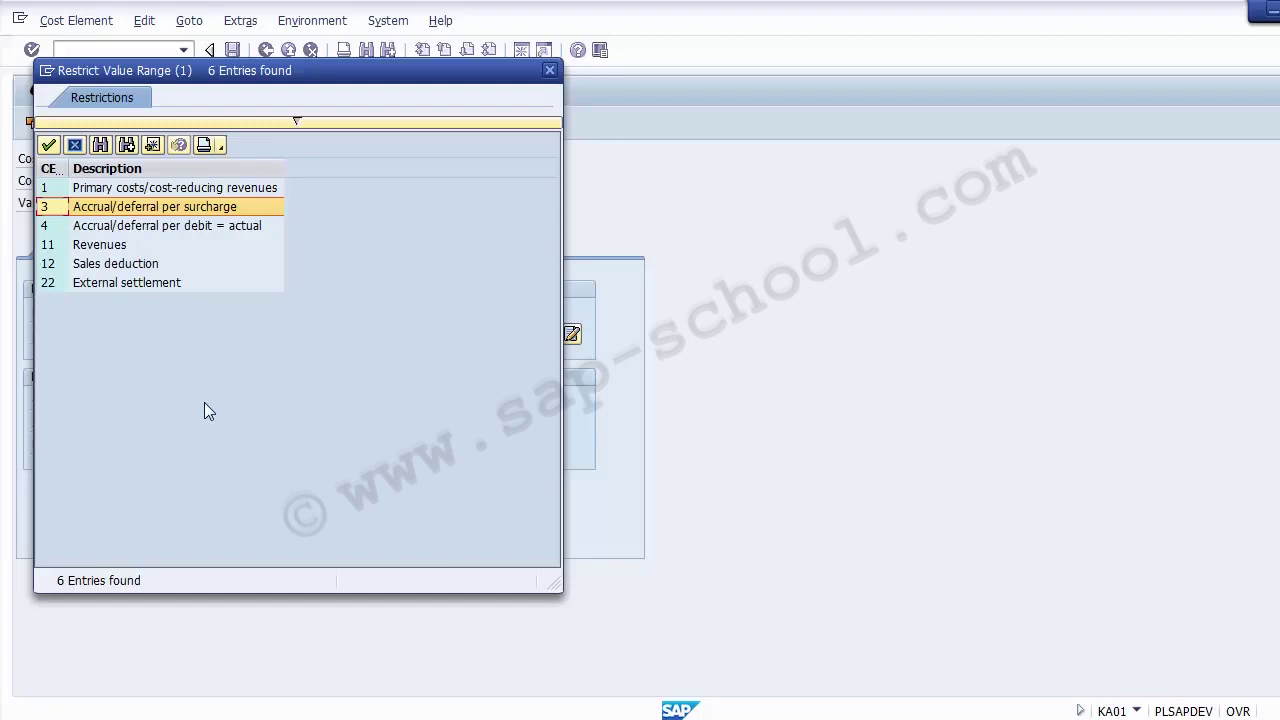
pyautogui.press('Down')
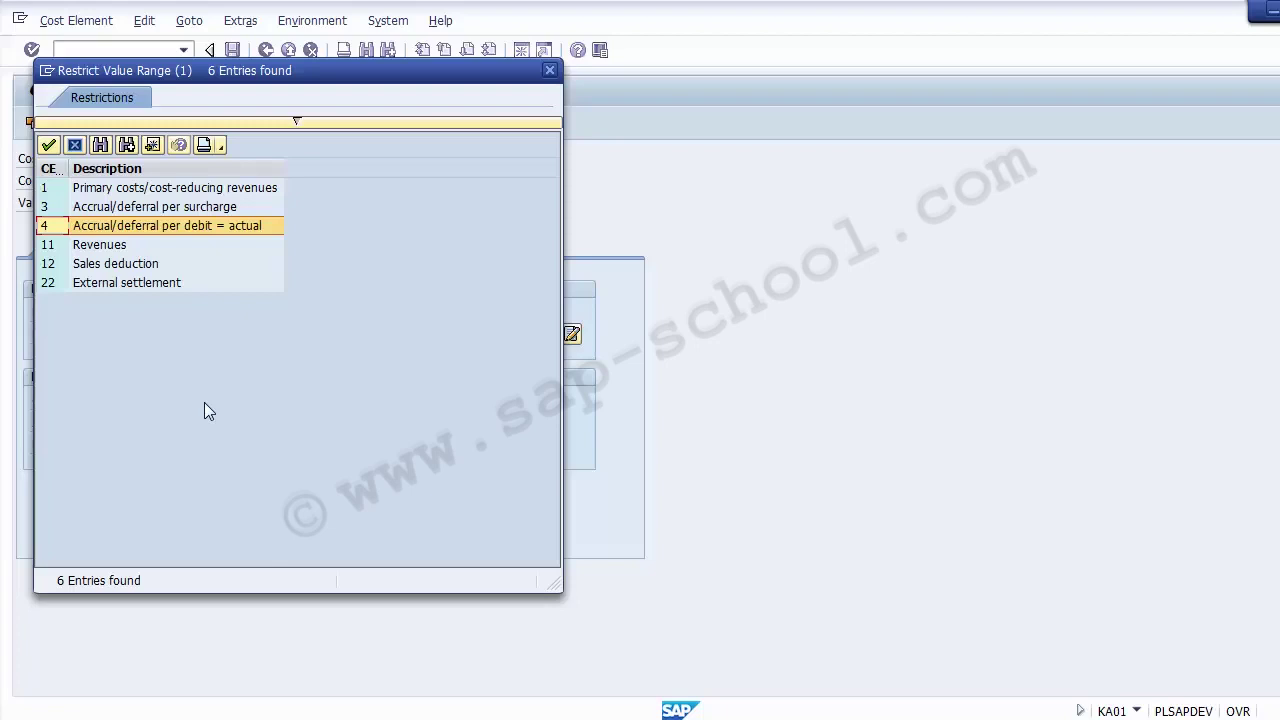
pyautogui.press('Down')
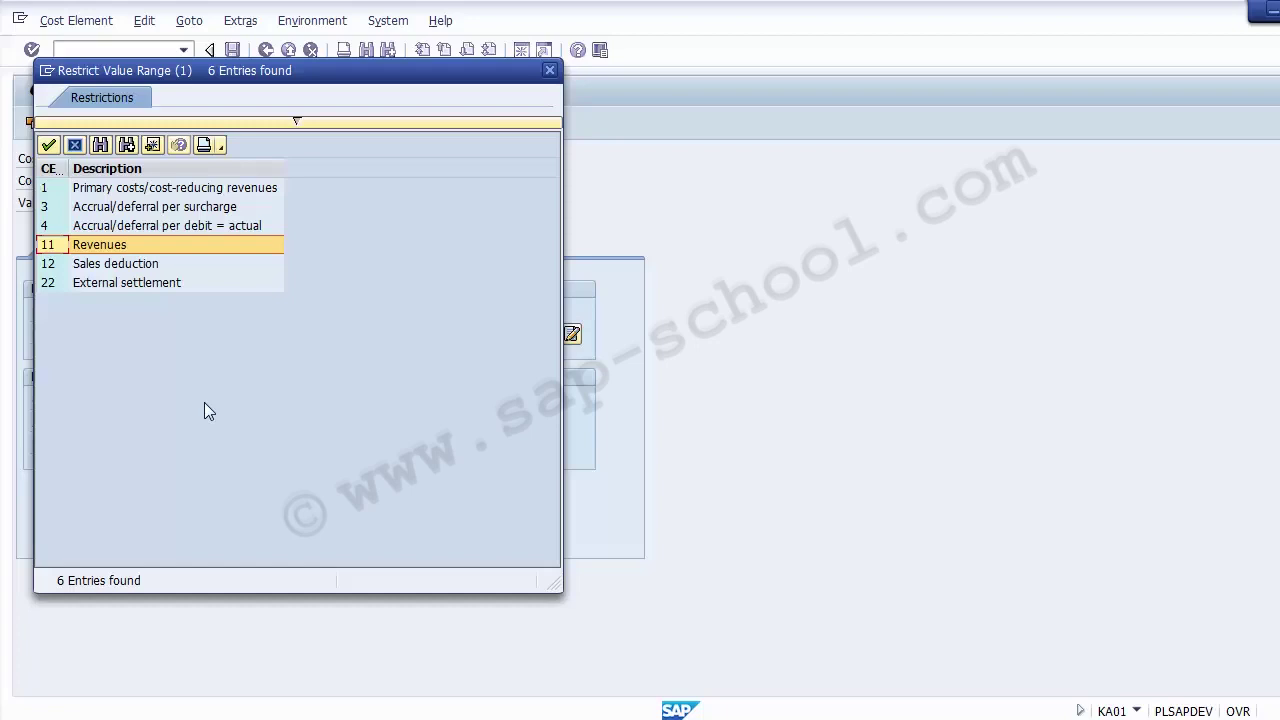
pyautogui.press('Down')
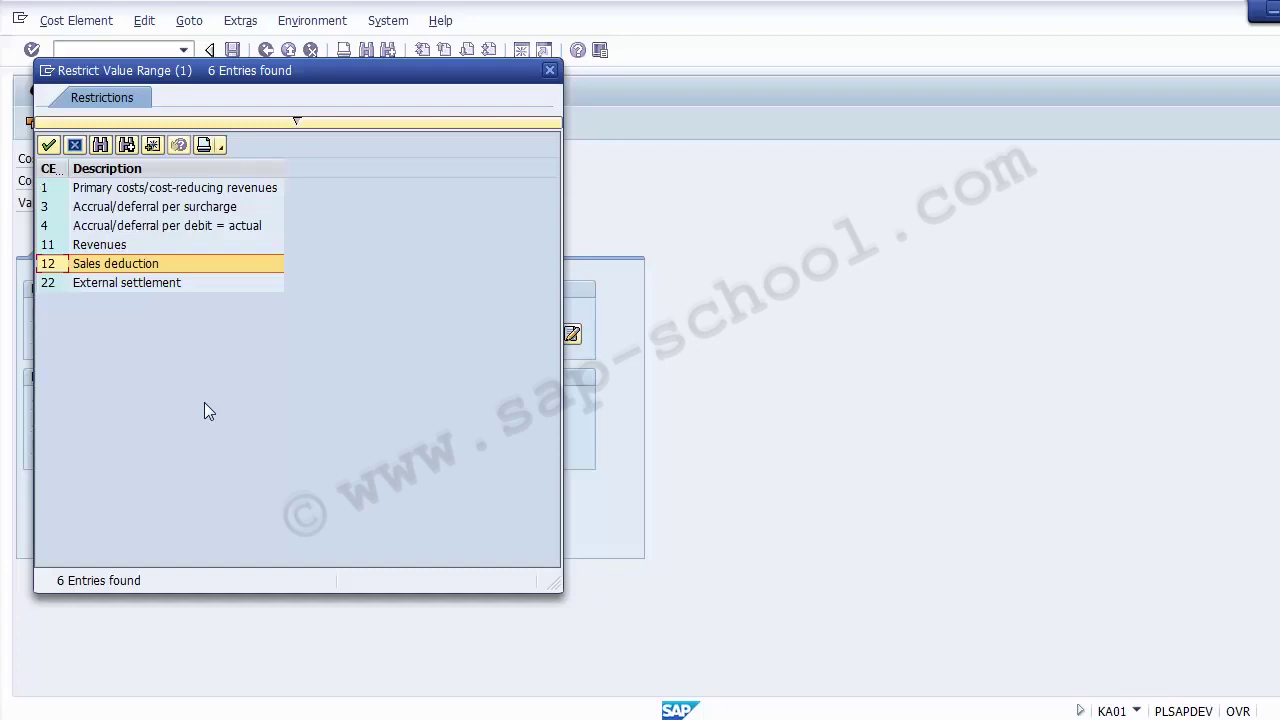
pyautogui.press('Down')
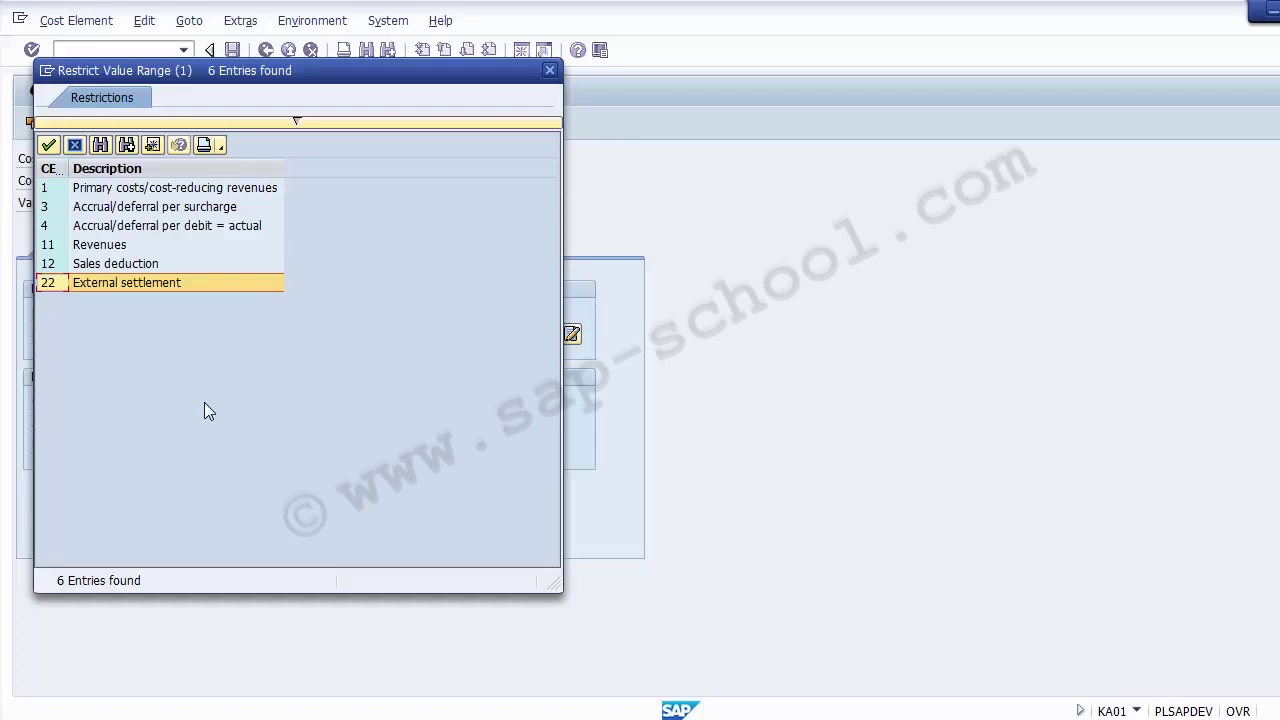
# Compare the Primary costs/cost-reducing revenues category with the Revenues category for use with the Sales Account.
pyautogui.press('Up')
pyautogui.press('Up')
pyautogui.press('Up')
pyautogui.press('Up')
pyautogui.press('Up')
pyautogui.press('Down')
pyautogui.press('Down')
pyautogui.press('Down')
pyautogui.press('Down')
pyautogui.press('Down')
pyautogui.press('Up')
pyautogui.press('Up')
pyautogui.press('Up')
pyautogui.press('Up')
pyautogui.press('Up')
pyautogui.press('Up')
pyautogui.press('Down')
pyautogui.press('Down')
pyautogui.press('Down')
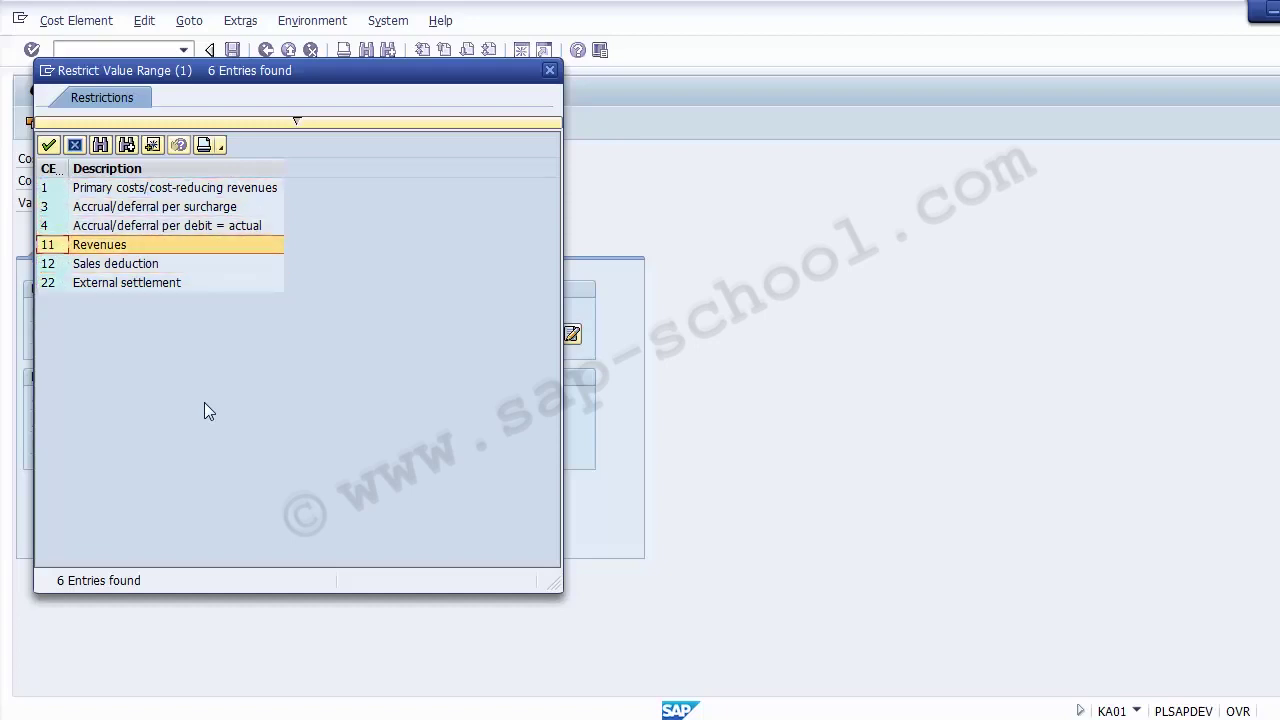
pyautogui.press('Up')
pyautogui.press('Up')
pyautogui.press('Up')
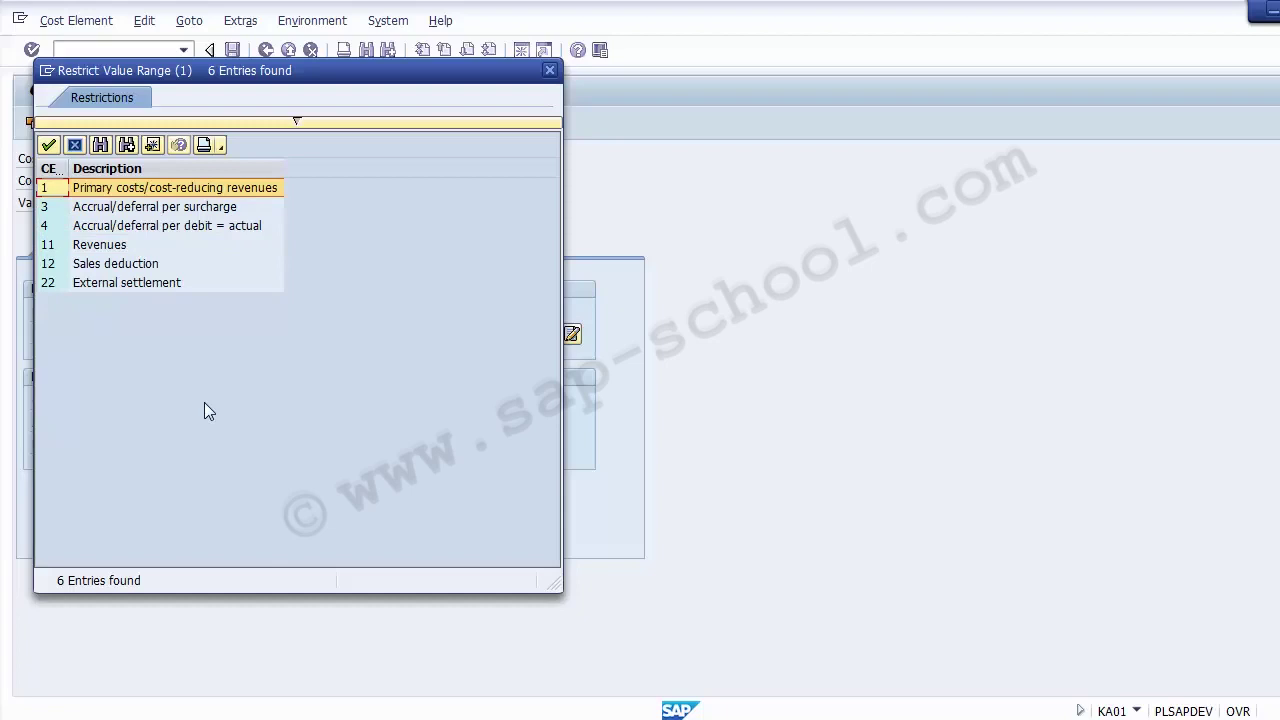
pyautogui.press('Down')
pyautogui.press('Down')
pyautogui.press('Down')
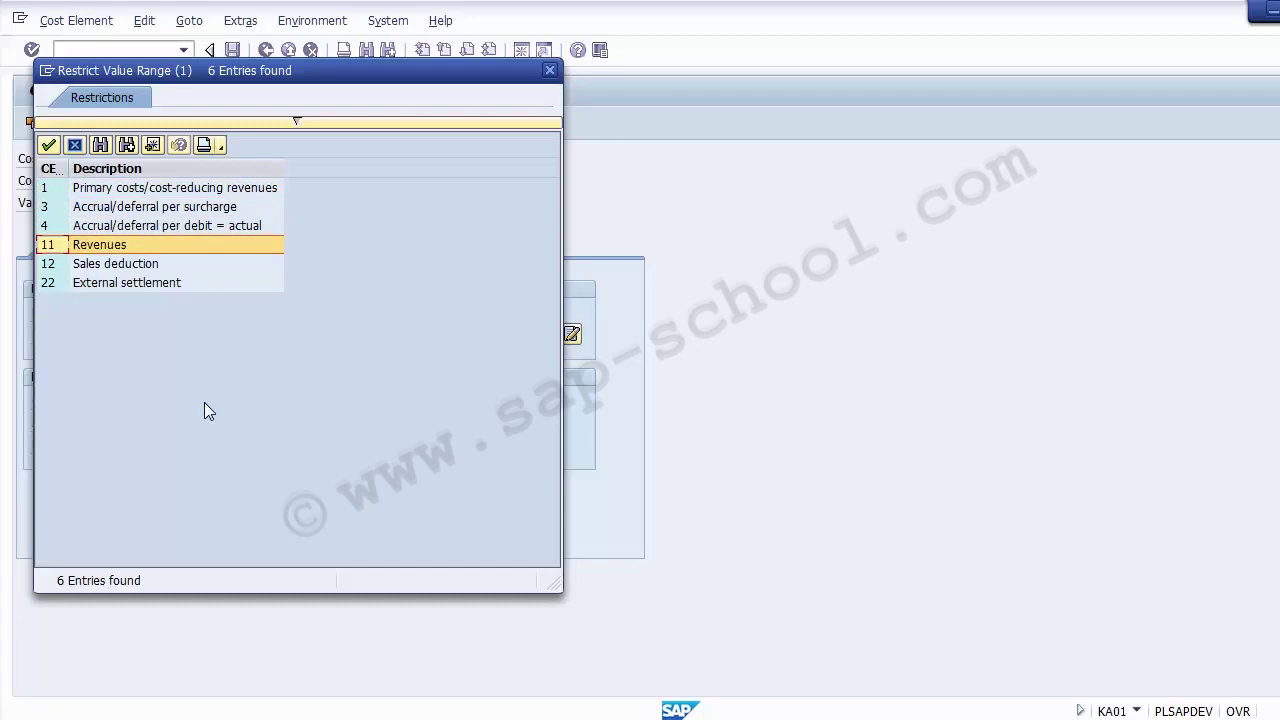
# Uncover the basic data behind the value list and assign cost element category 11 (Revenues).
pyautogui.moveTo(132, 69); pyautogui.dragTo(399, 38)
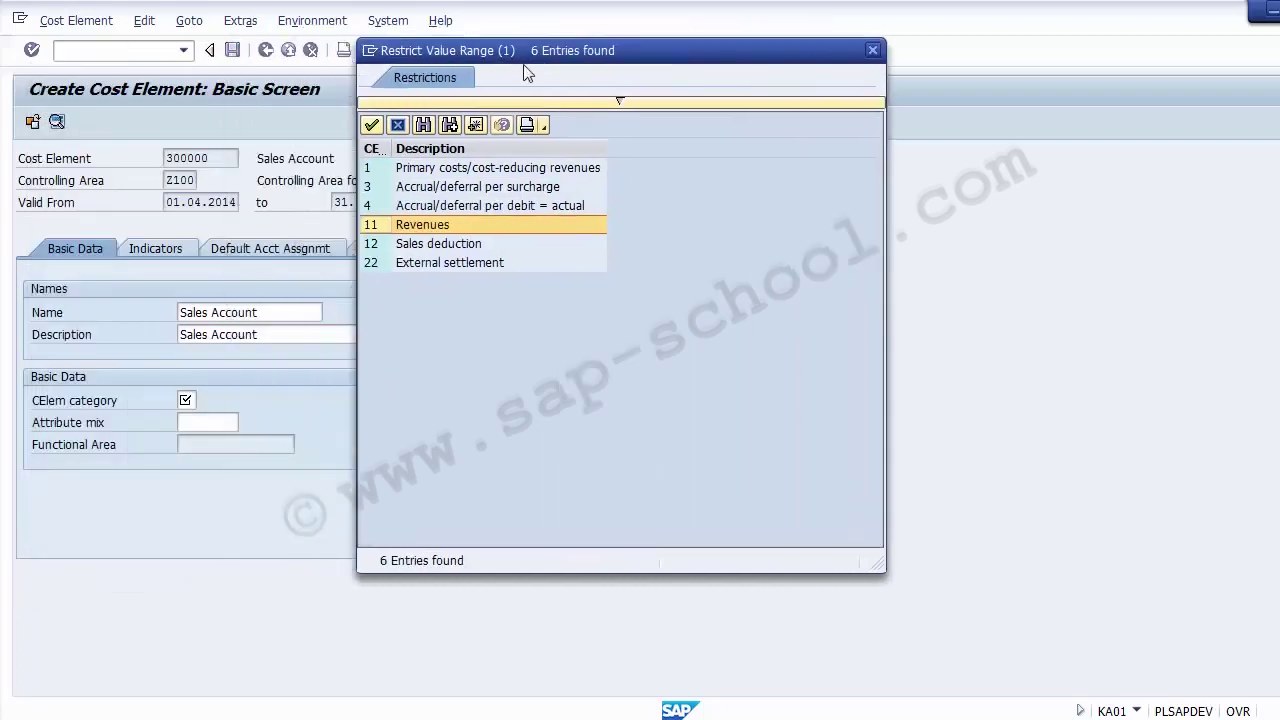
pyautogui.moveTo(492, 65); pyautogui.dragTo(624, 106)
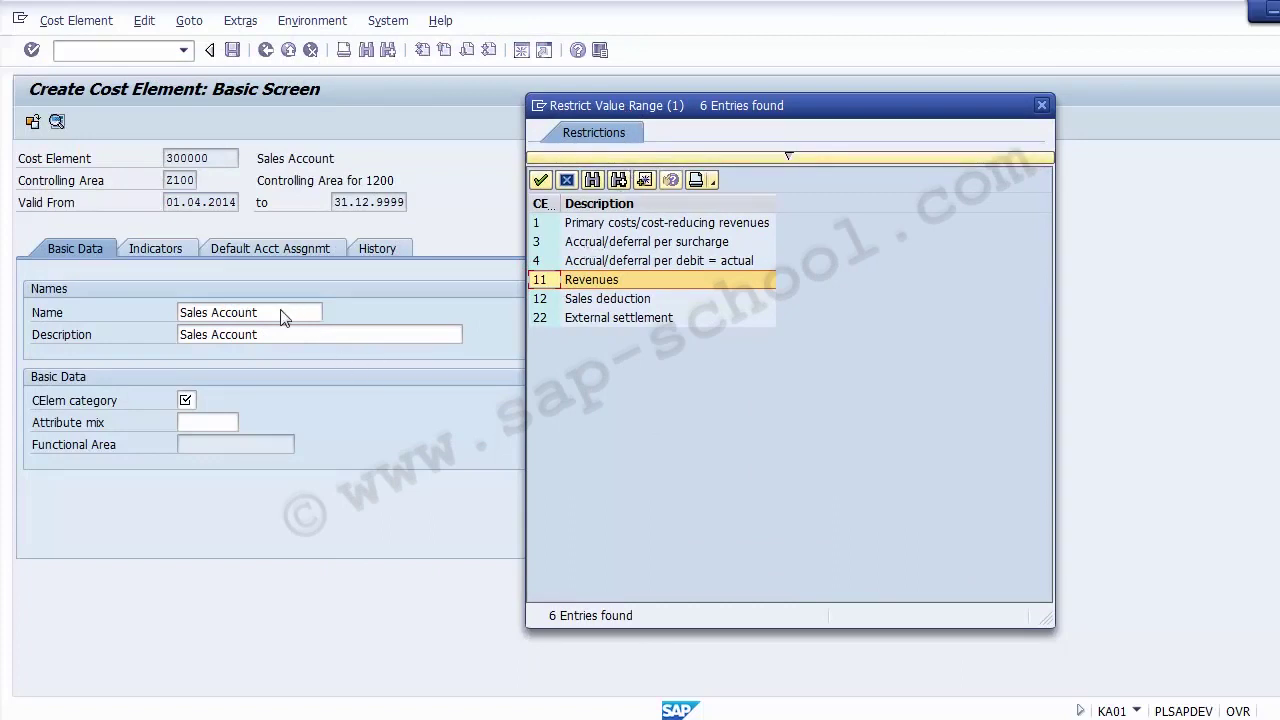
pyautogui.doubleClick(583, 286)
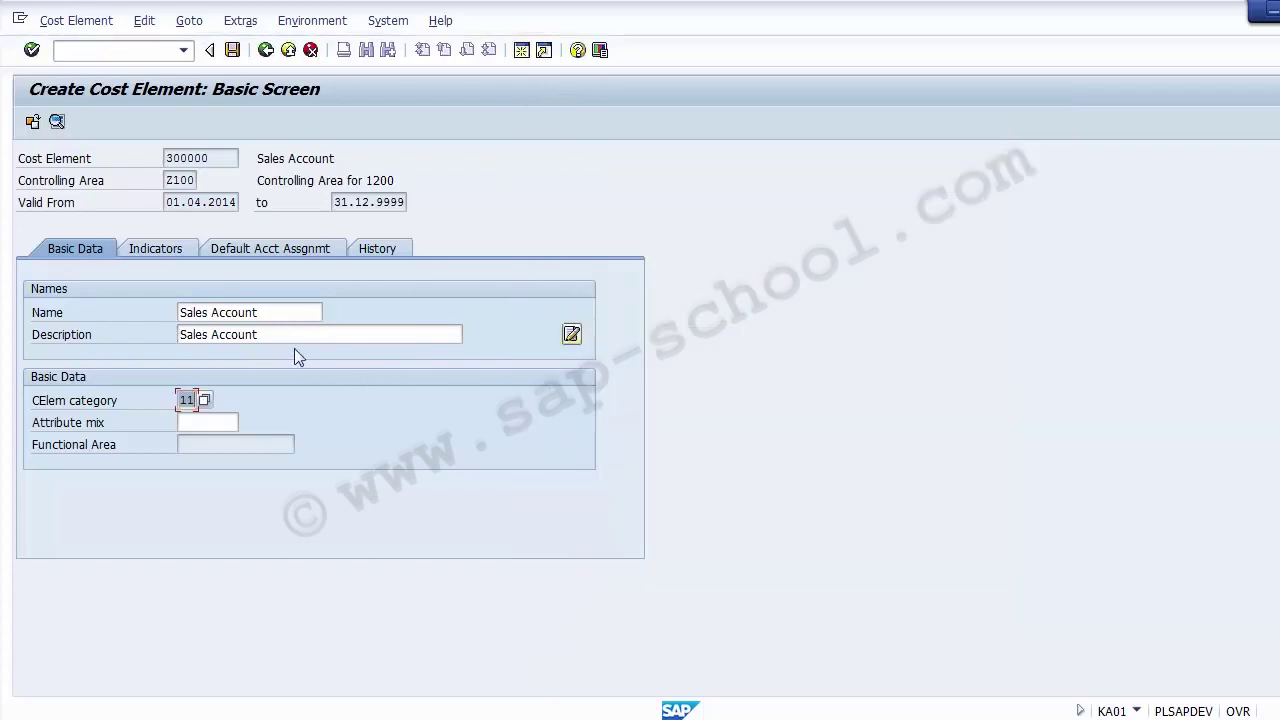
# Check the name and description of the cost element and reselect category 11 (Revenues) from the possible values.
pyautogui.moveTo(278, 314); pyautogui.dragTo(178, 314)
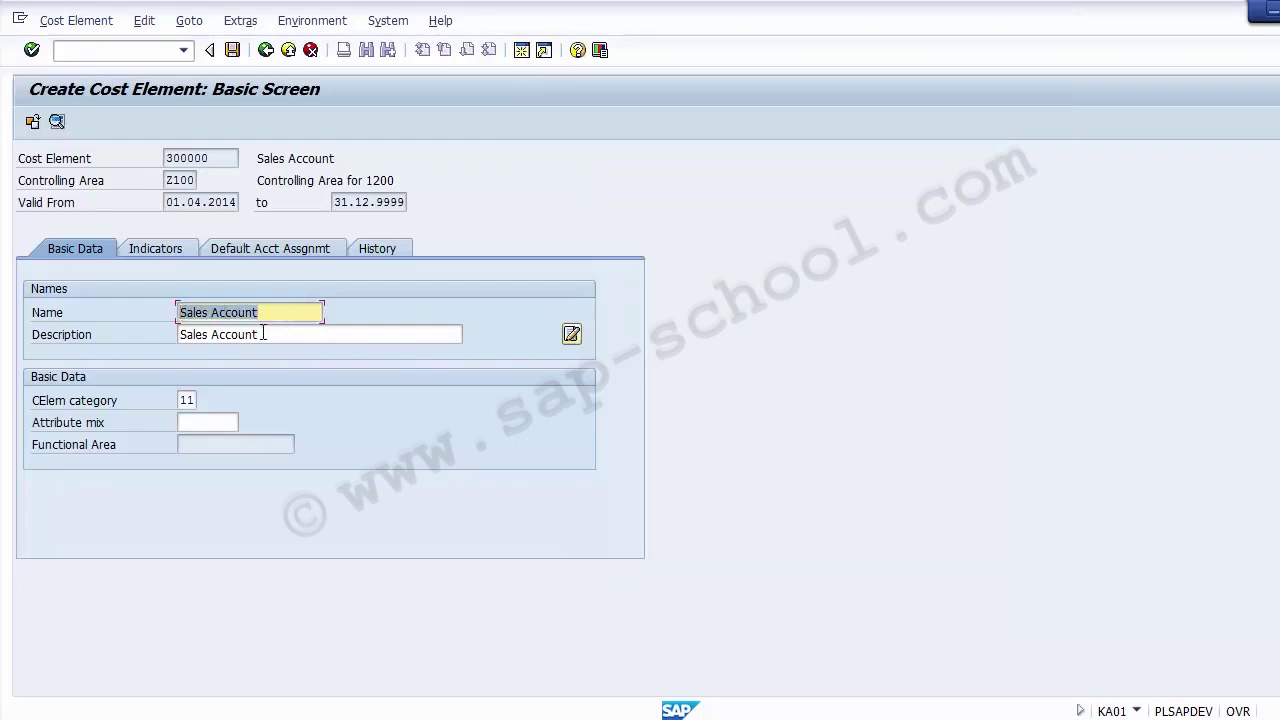
pyautogui.moveTo(276, 335); pyautogui.dragTo(180, 335)
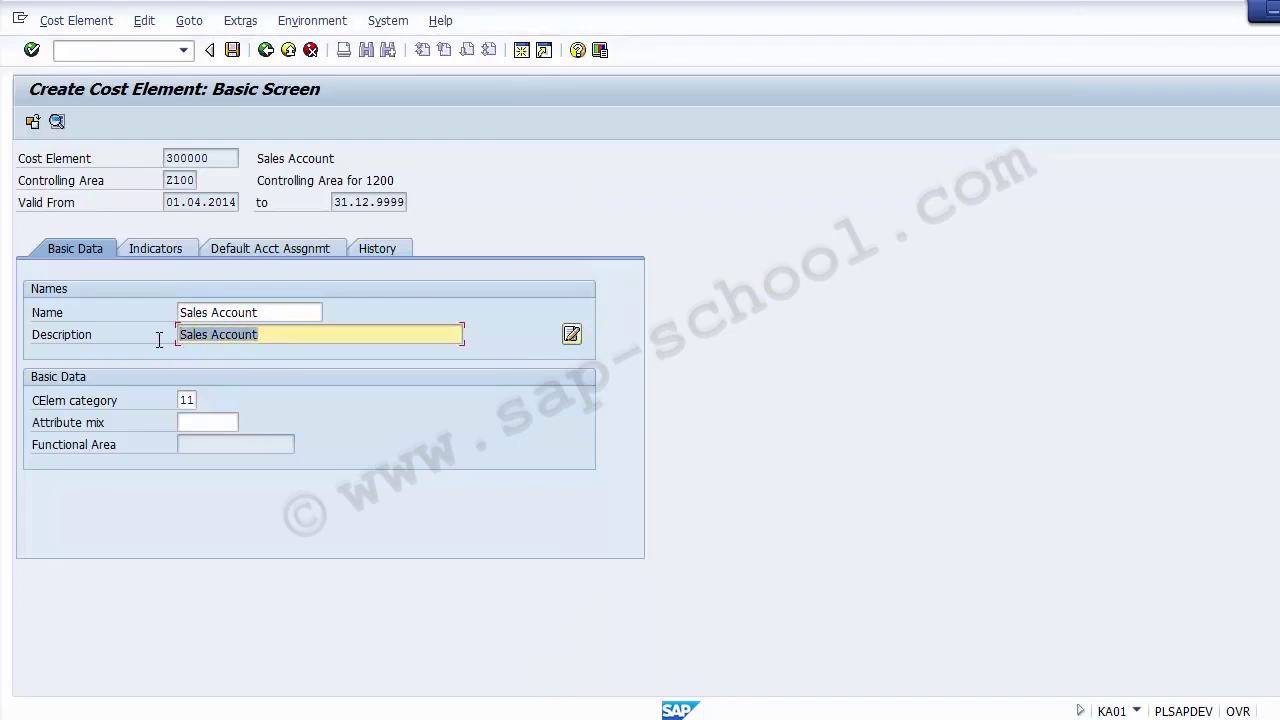
pyautogui.click(187, 400)
pyautogui.write('11')
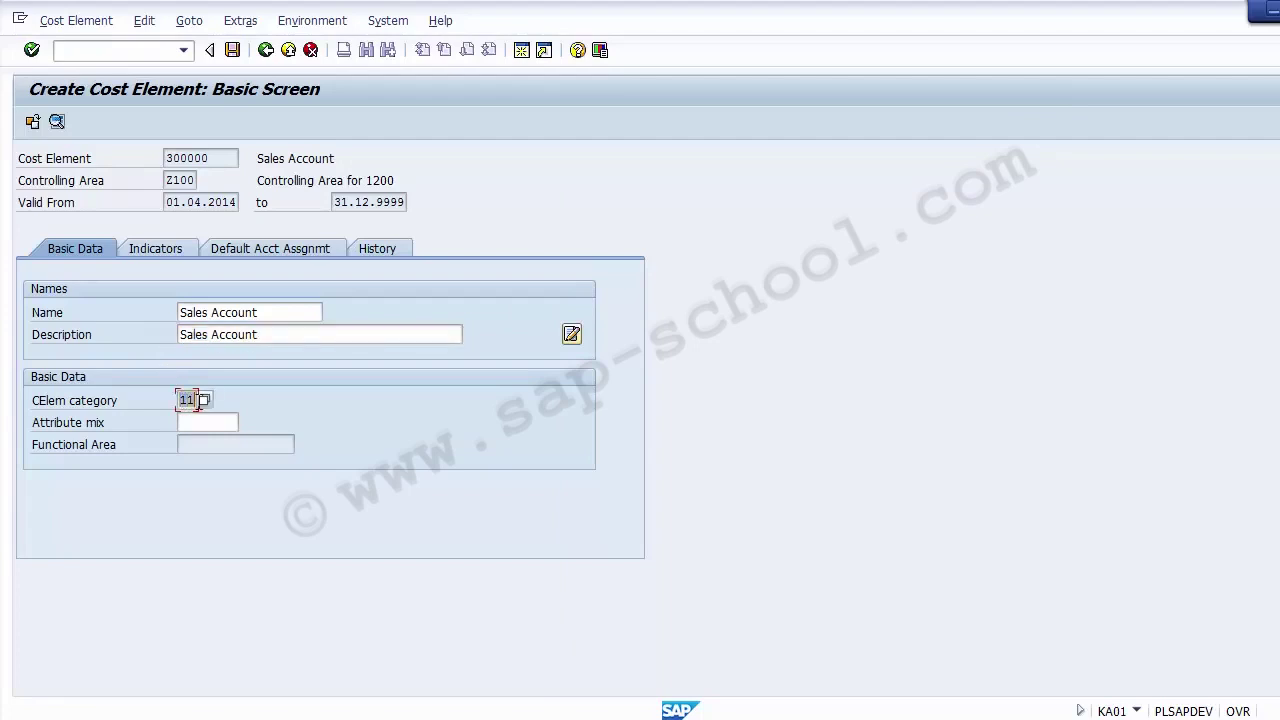
pyautogui.press('Return')
pyautogui.click(203, 399)
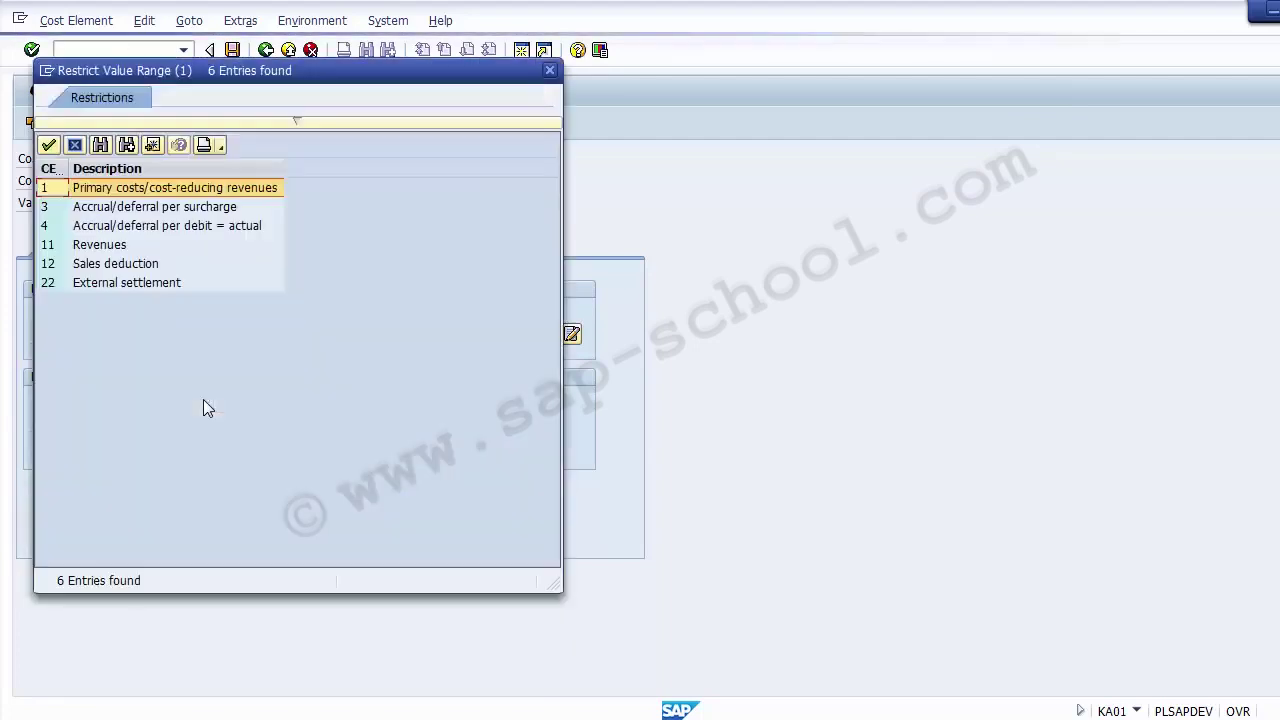
pyautogui.click(100, 245)
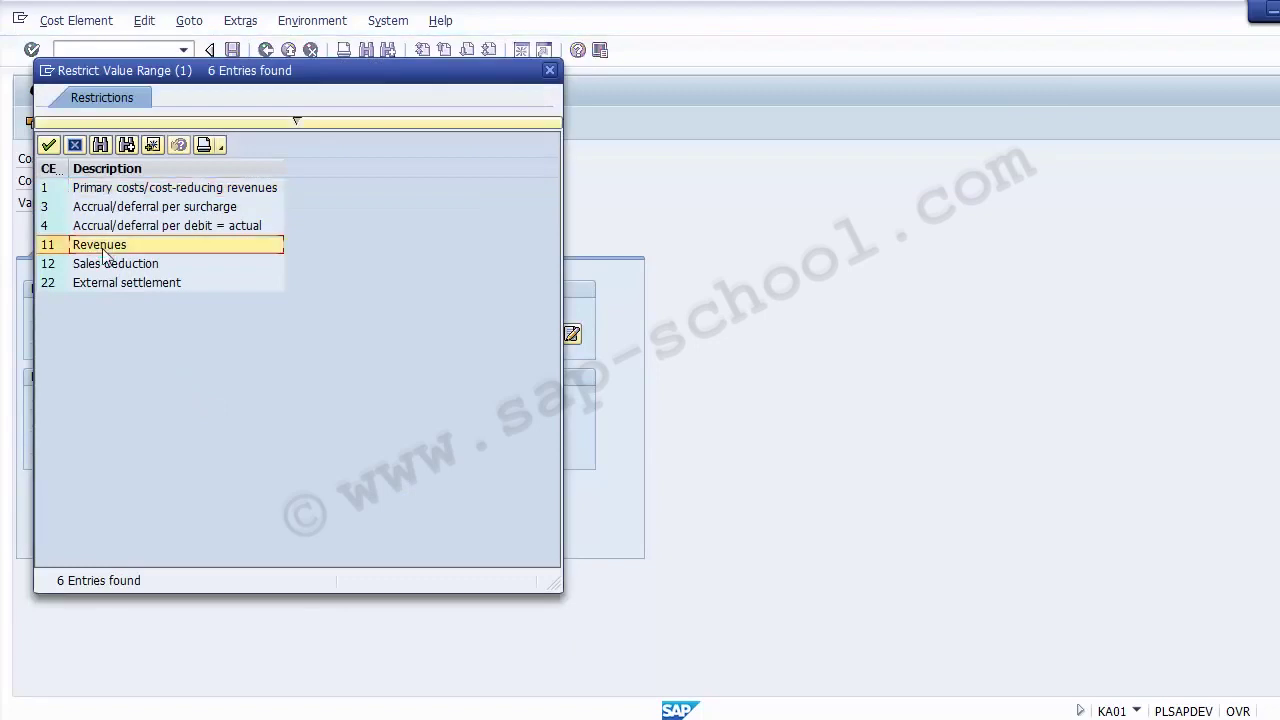
pyautogui.doubleClick(103, 251)
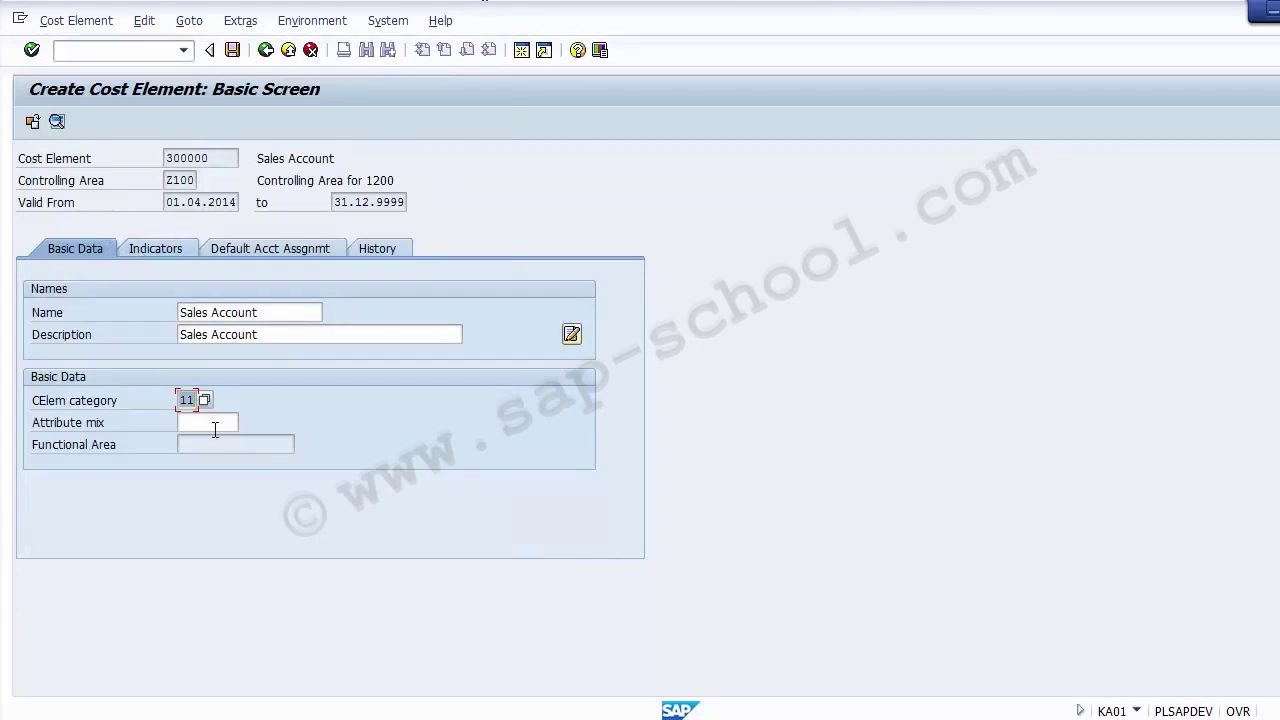
# Examine the attribute mix and functional area fields and the consumption quantity indicators, leaving Record qty unselected.
pyautogui.click(78, 428)
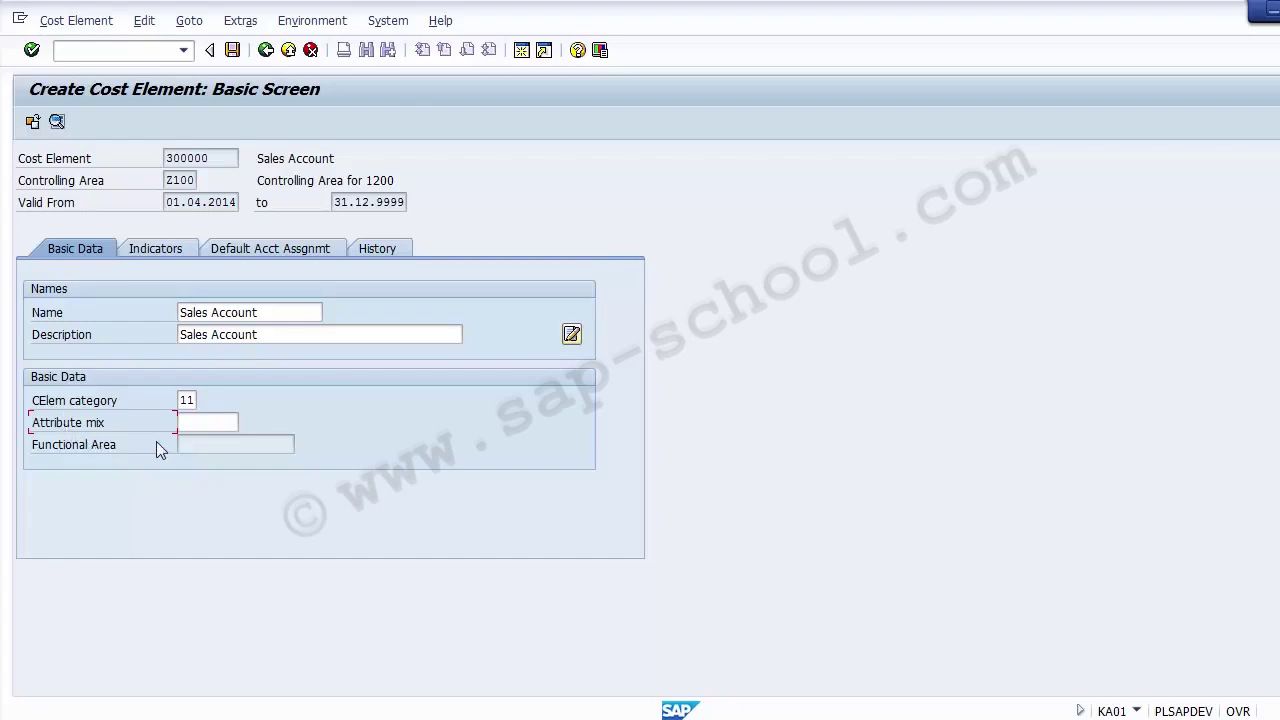
pyautogui.click(188, 445)
pyautogui.click(163, 254)
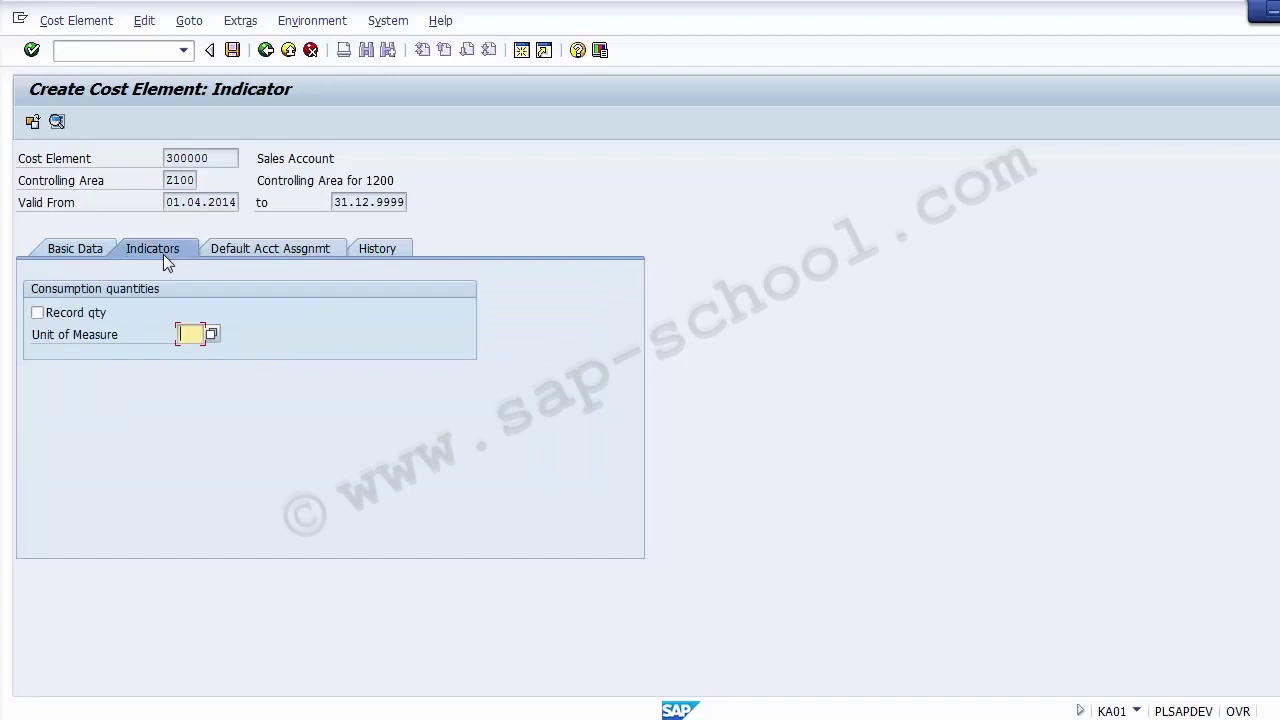
pyautogui.click(85, 320)
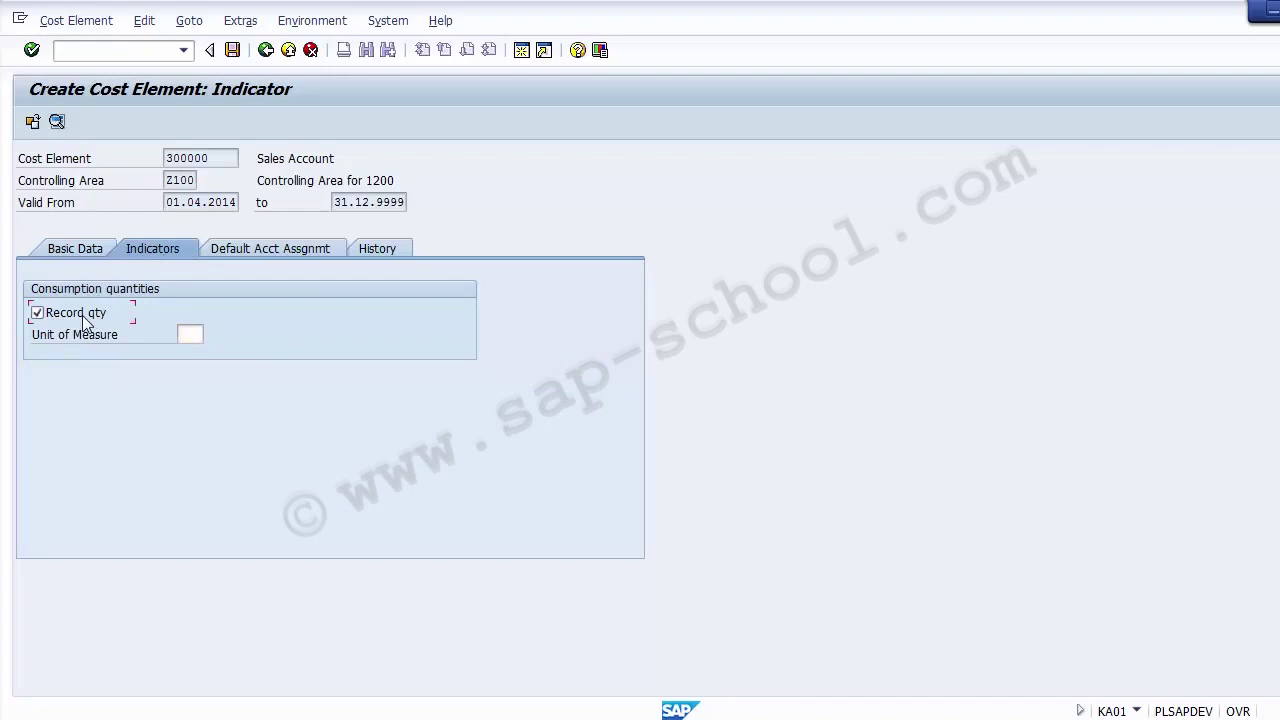
pyautogui.click(85, 320)
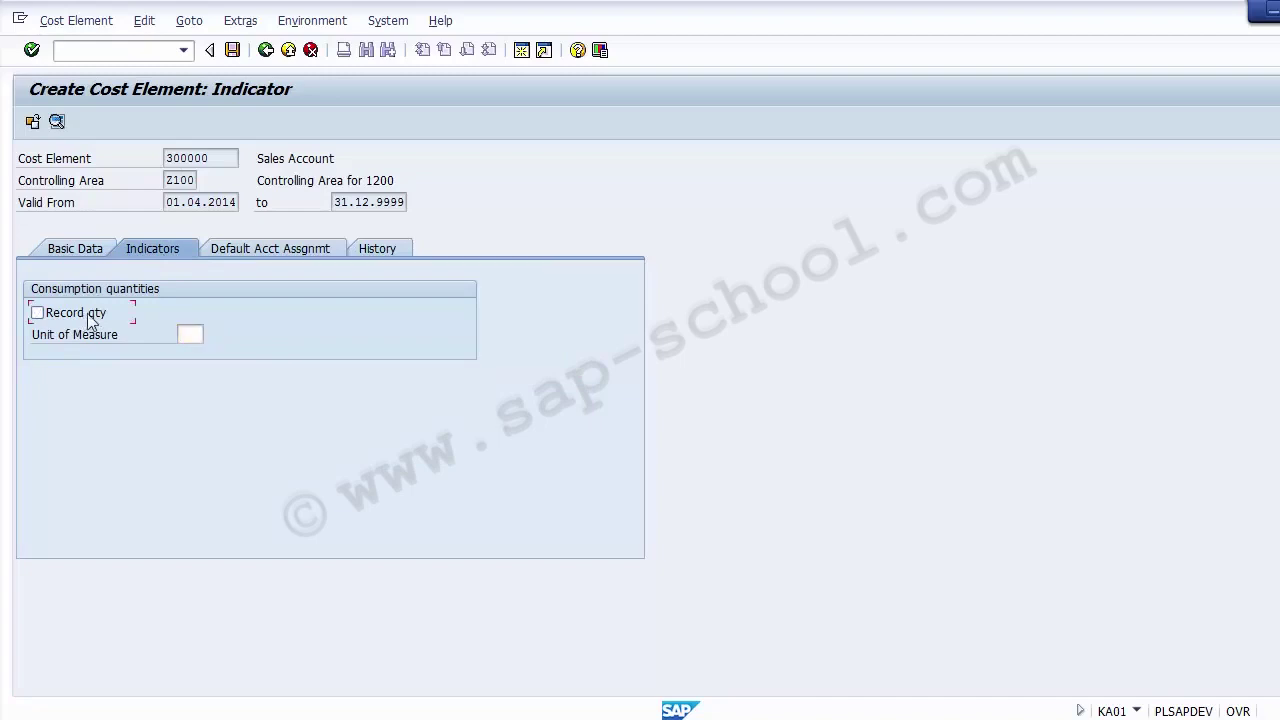
pyautogui.click(191, 333)
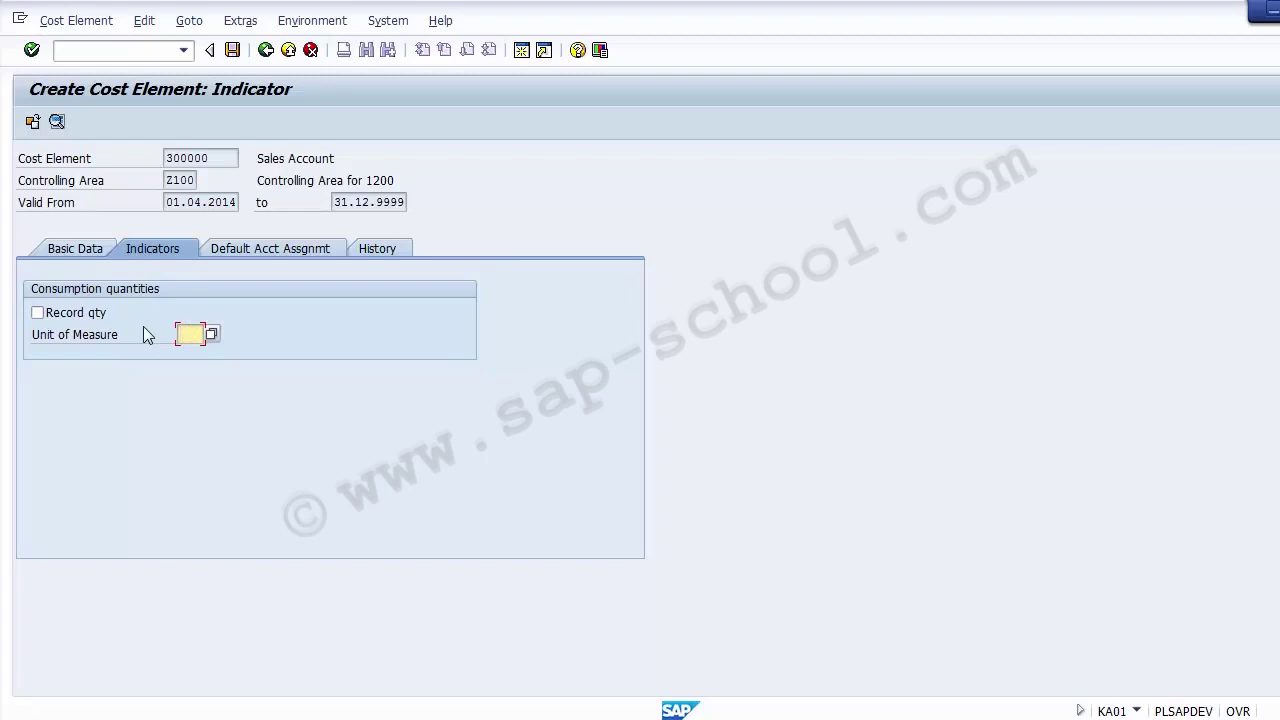
# Examine the cost center and order fields of the default account assignment.
pyautogui.click(249, 250)
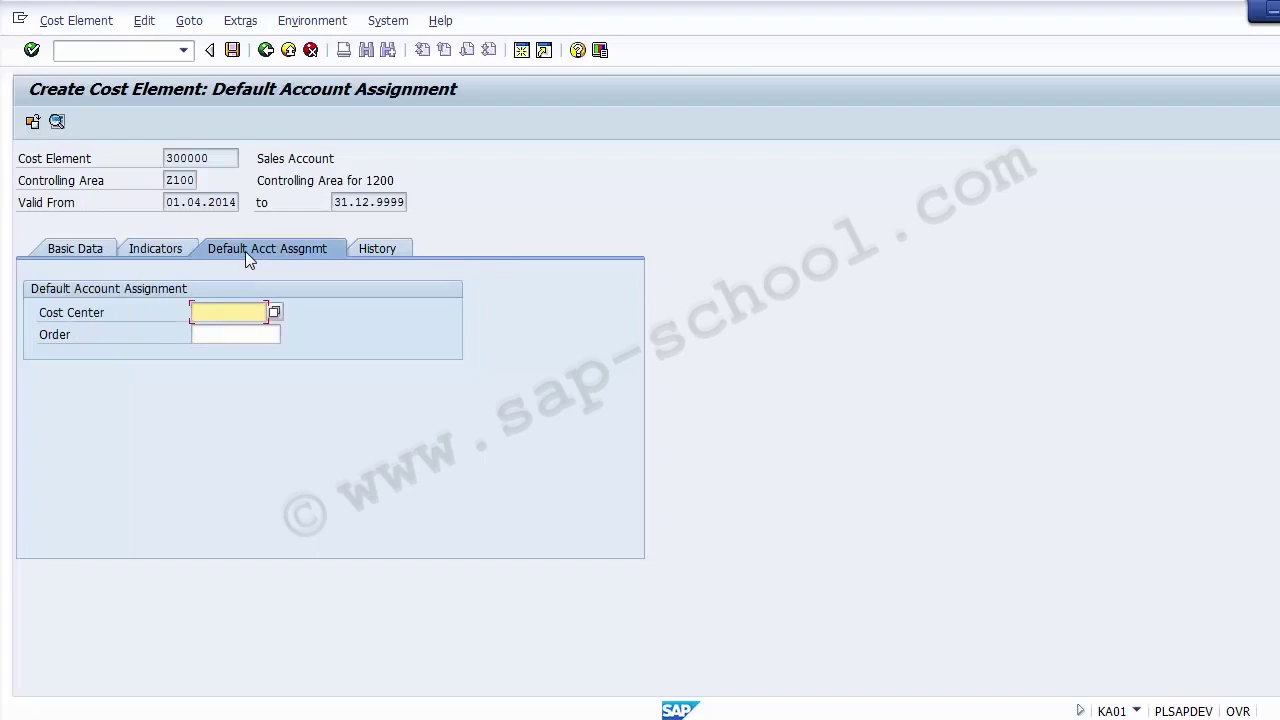
pyautogui.click(229, 340)
pyautogui.click(217, 311)
pyautogui.click(216, 333)
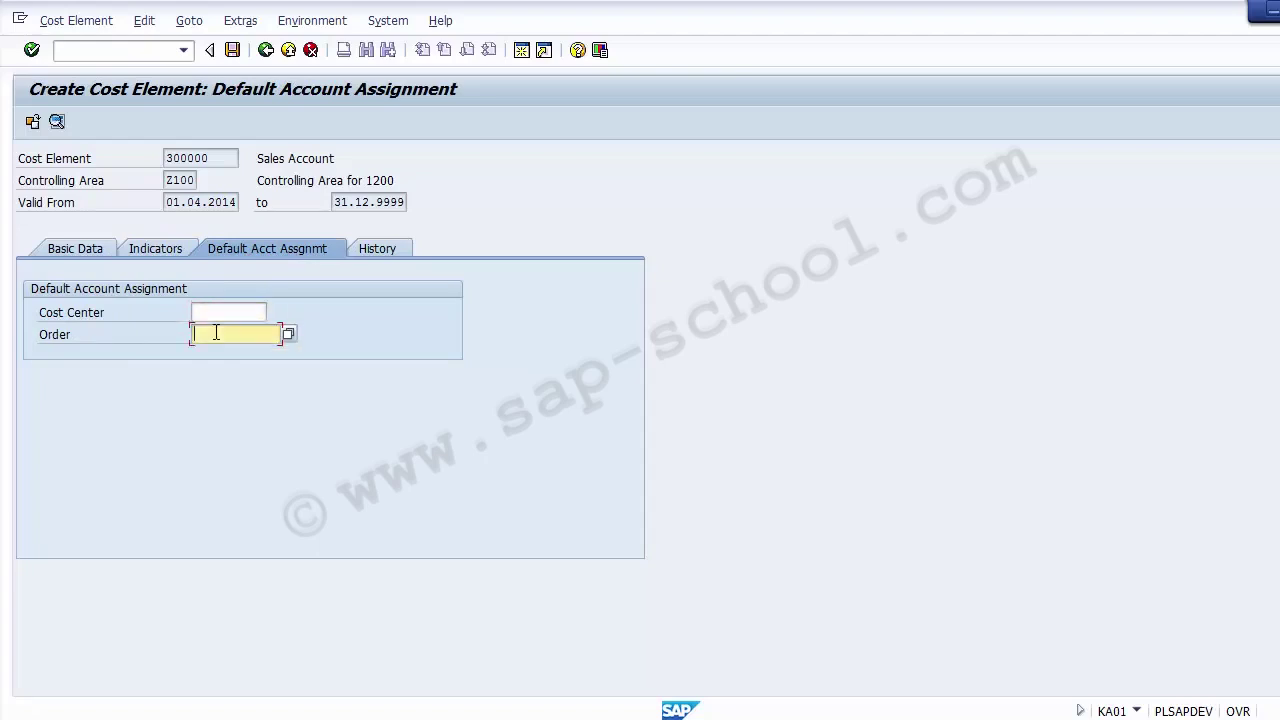
pyautogui.click(212, 313)
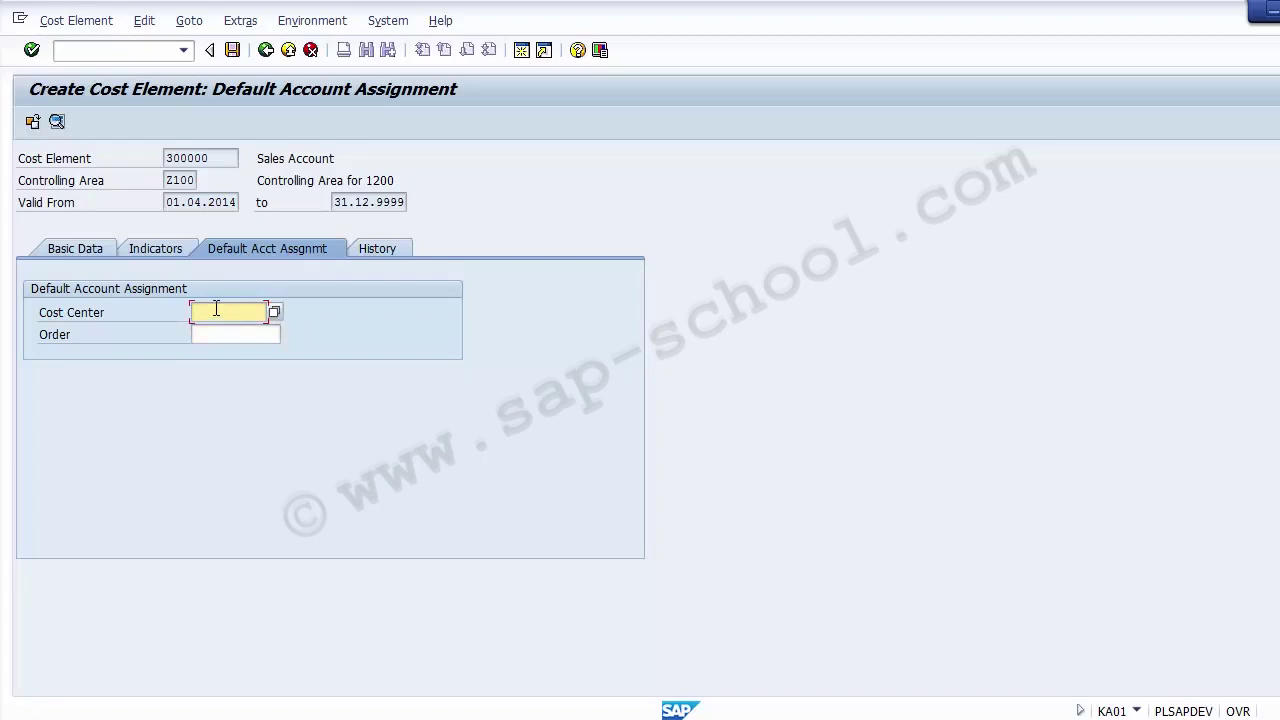
# Review the cost element's history data, including its creator, creation date and change documents.
pyautogui.click(371, 251)
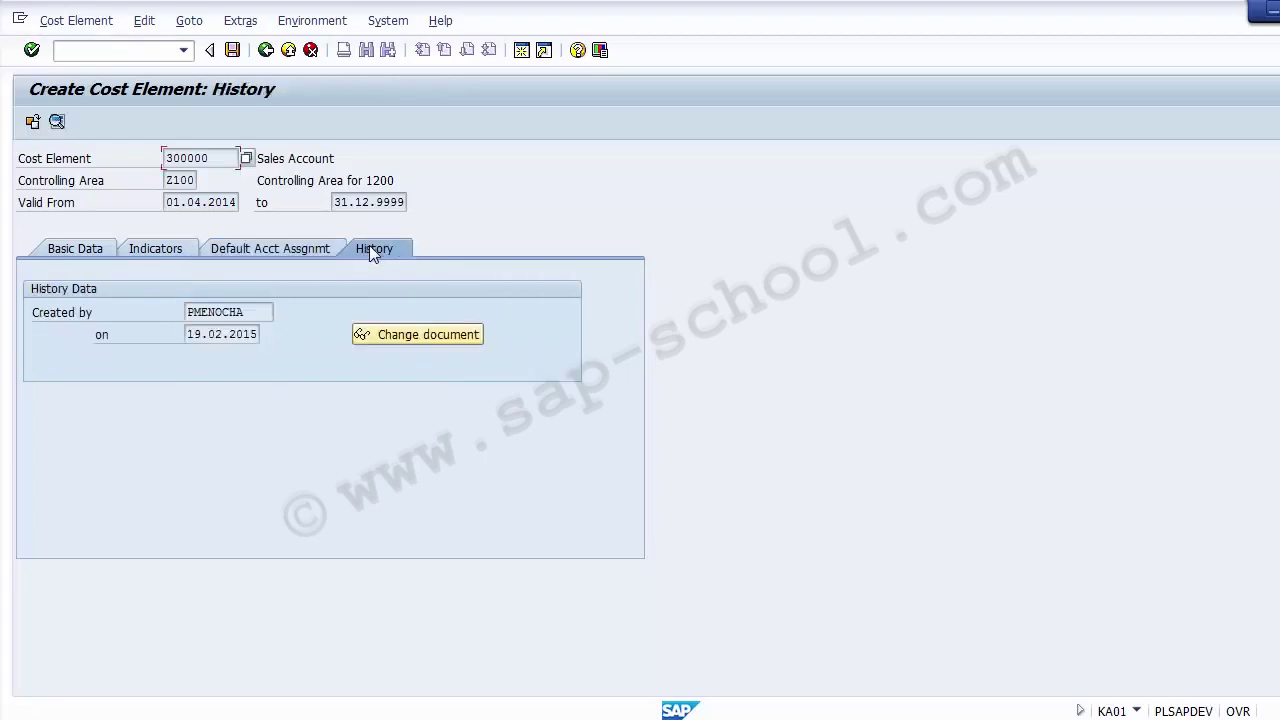
pyautogui.click(257, 316)
pyautogui.moveTo(262, 312)
pyautogui.mouseDown()
pyautogui.moveTo(189, 312)
pyautogui.moveTo(186, 330)
pyautogui.moveTo(262, 334)
pyautogui.mouseUp()
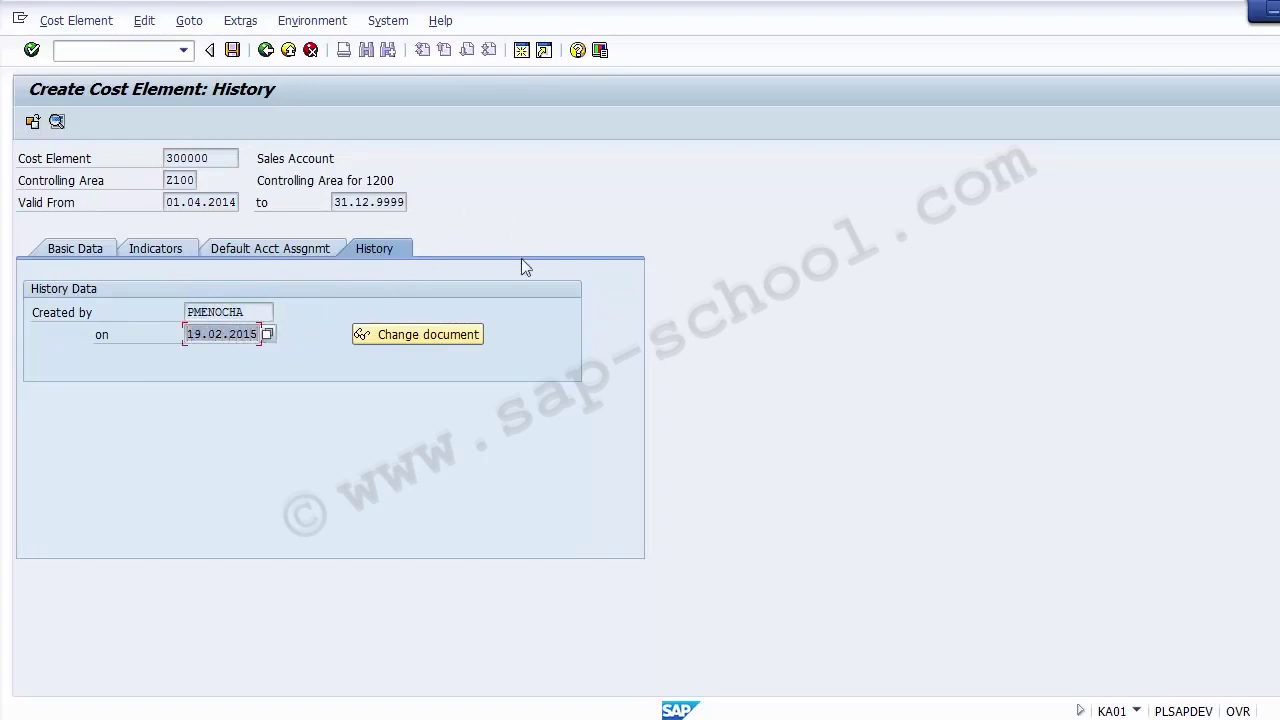
pyautogui.click(430, 341)
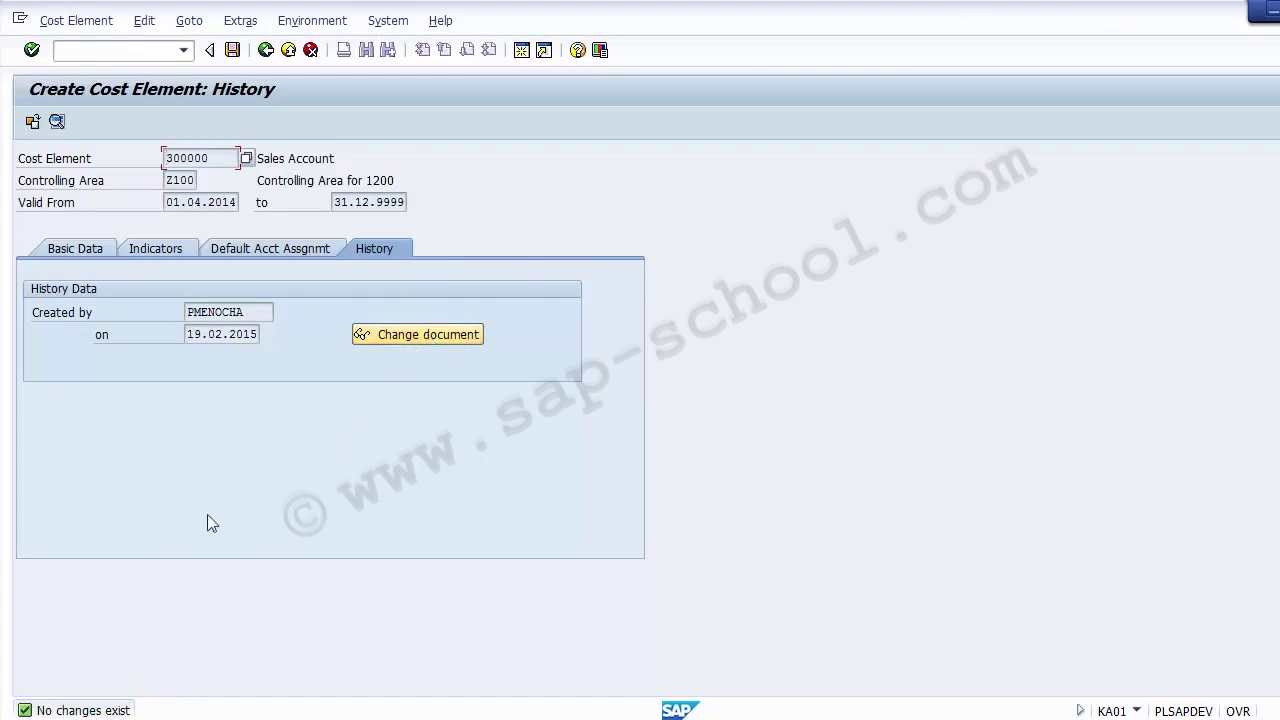
pyautogui.click(67, 248)
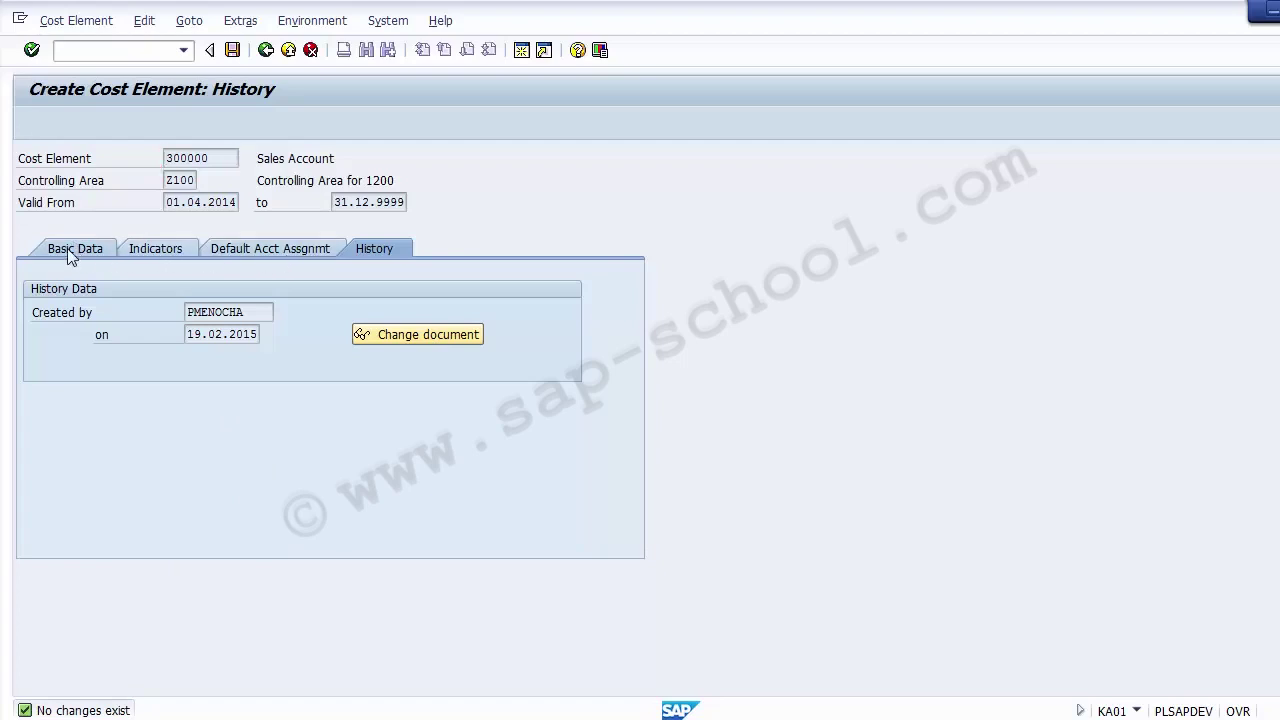
pyautogui.click(372, 246)
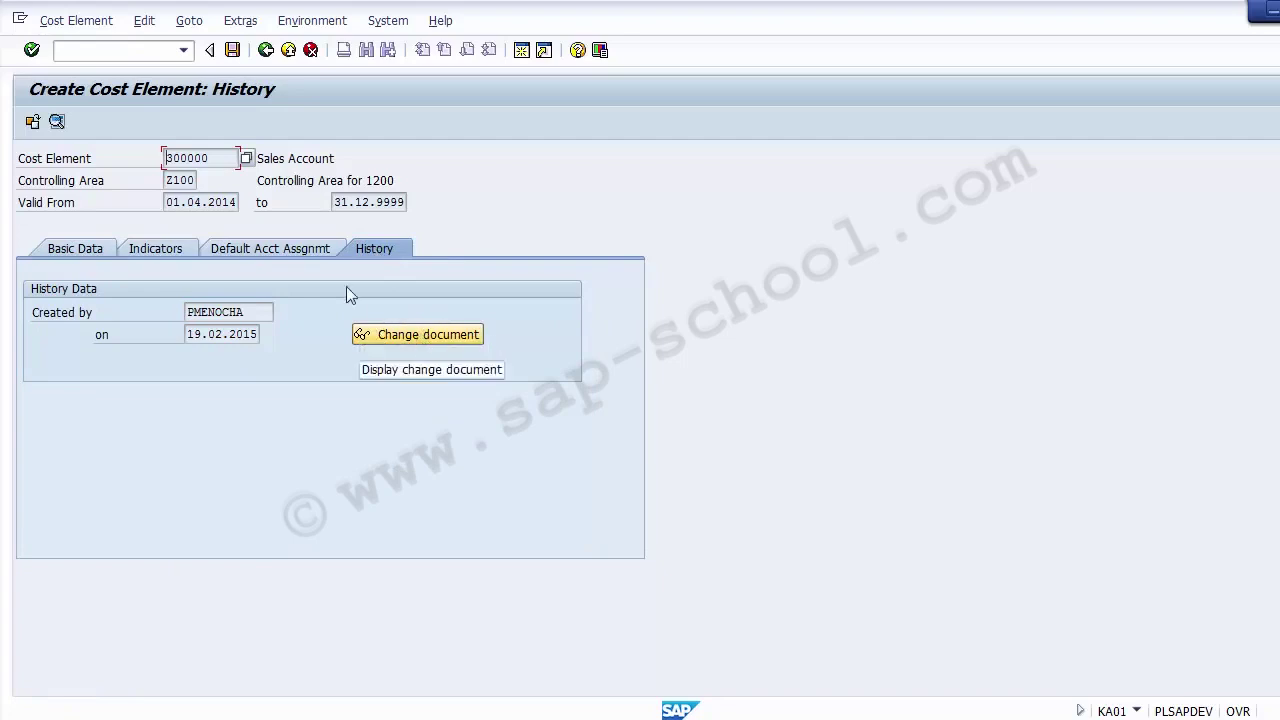
# Save cost element 300000 and check its number on the initial screen.
pyautogui.click(231, 51)
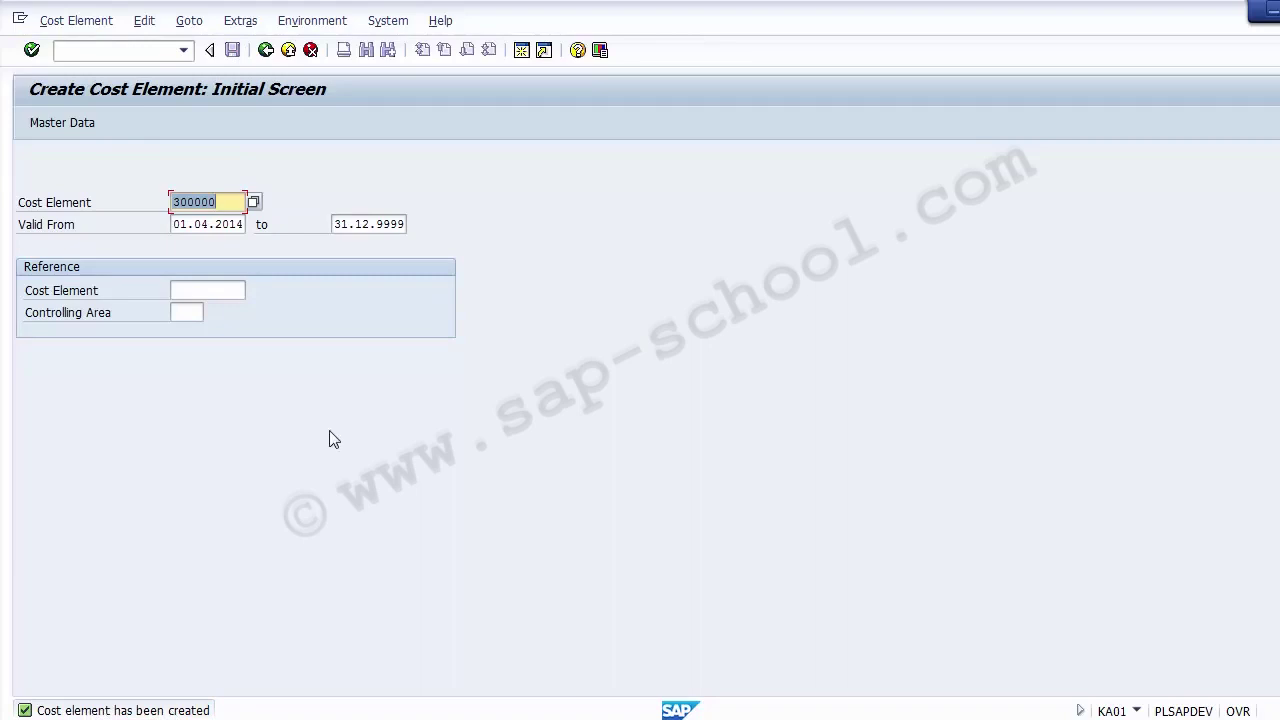
pyautogui.click(211, 202)
pyautogui.moveTo(211, 202); pyautogui.dragTo(169, 203)
pyautogui.click(169, 203)
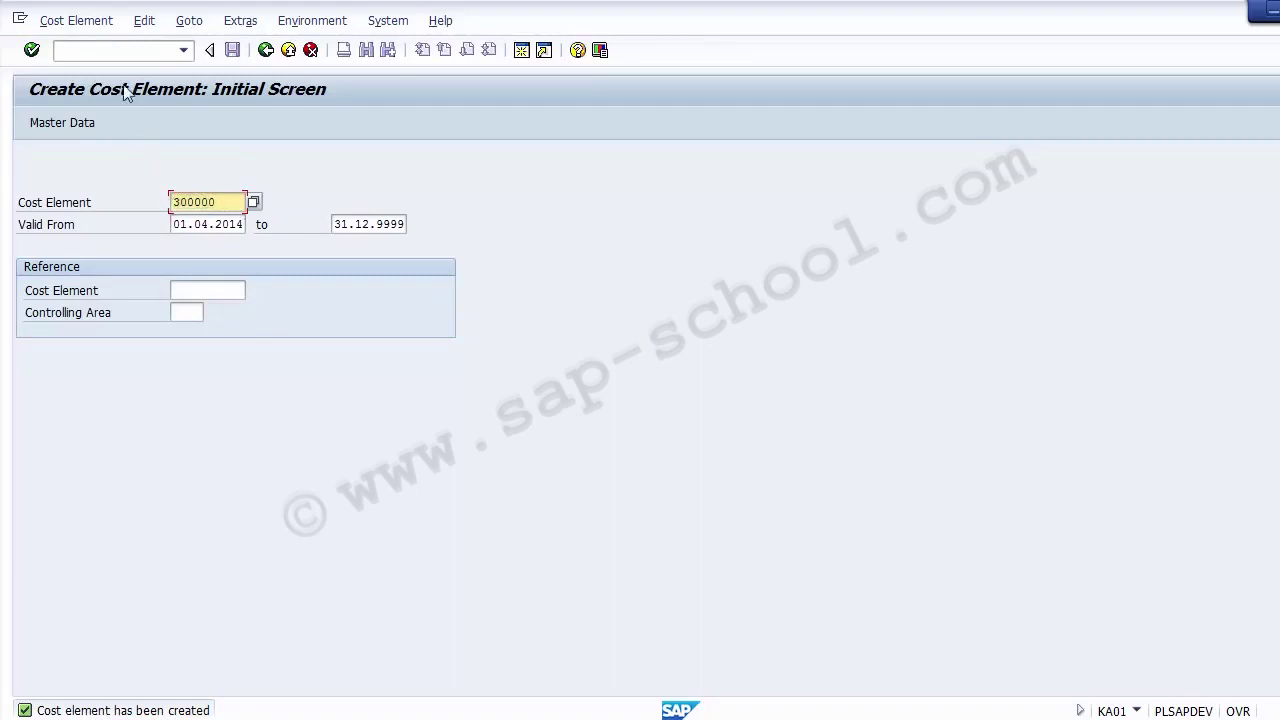
# Start transaction KA02 to change the cost element.
pyautogui.hotkey('alt', 'Tab')
pyautogui.click(87, 50)
pyautogui.write('/nKA02')
pyautogui.press('Return')
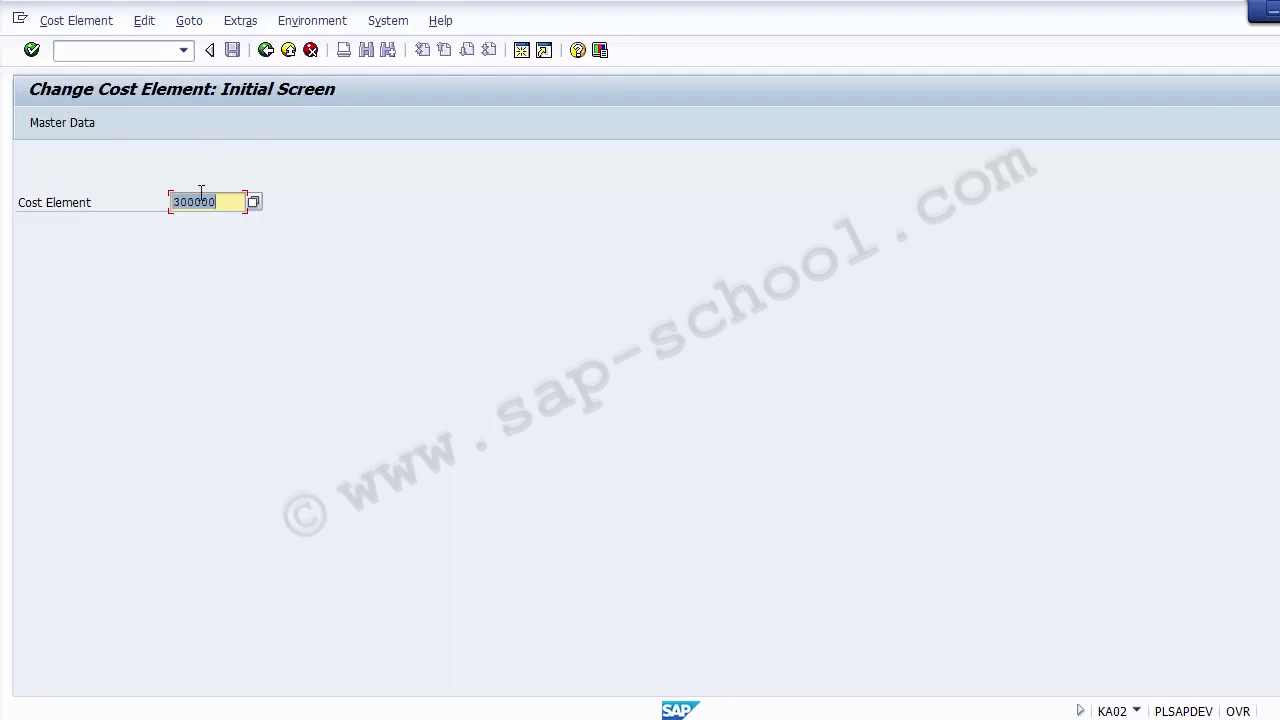
# Open the master data of cost element 300000 for changes.
pyautogui.moveTo(229, 204); pyautogui.dragTo(151, 203)
pyautogui.click(230, 203)
pyautogui.press('Return')
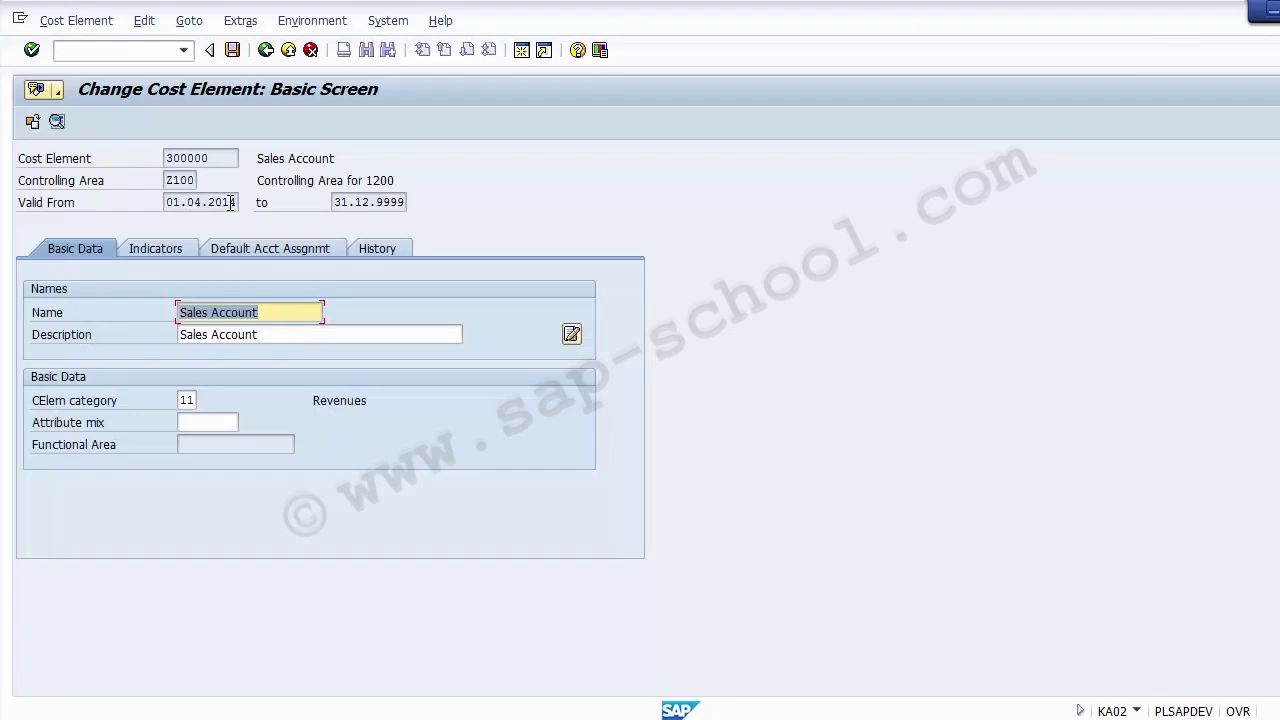
# Review the editable basic data, indicators and default account assignment of cost element 300000, and return to the basic data.
pyautogui.click(294, 316)
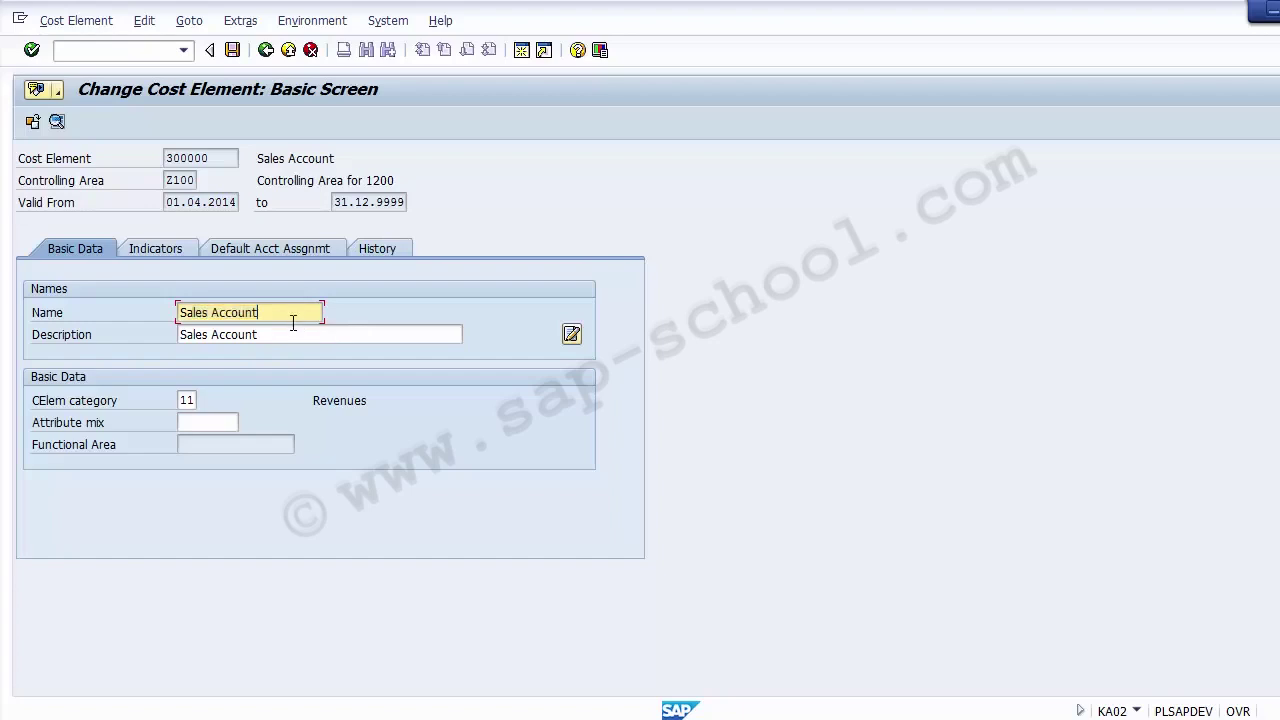
pyautogui.click(194, 400)
pyautogui.click(151, 250)
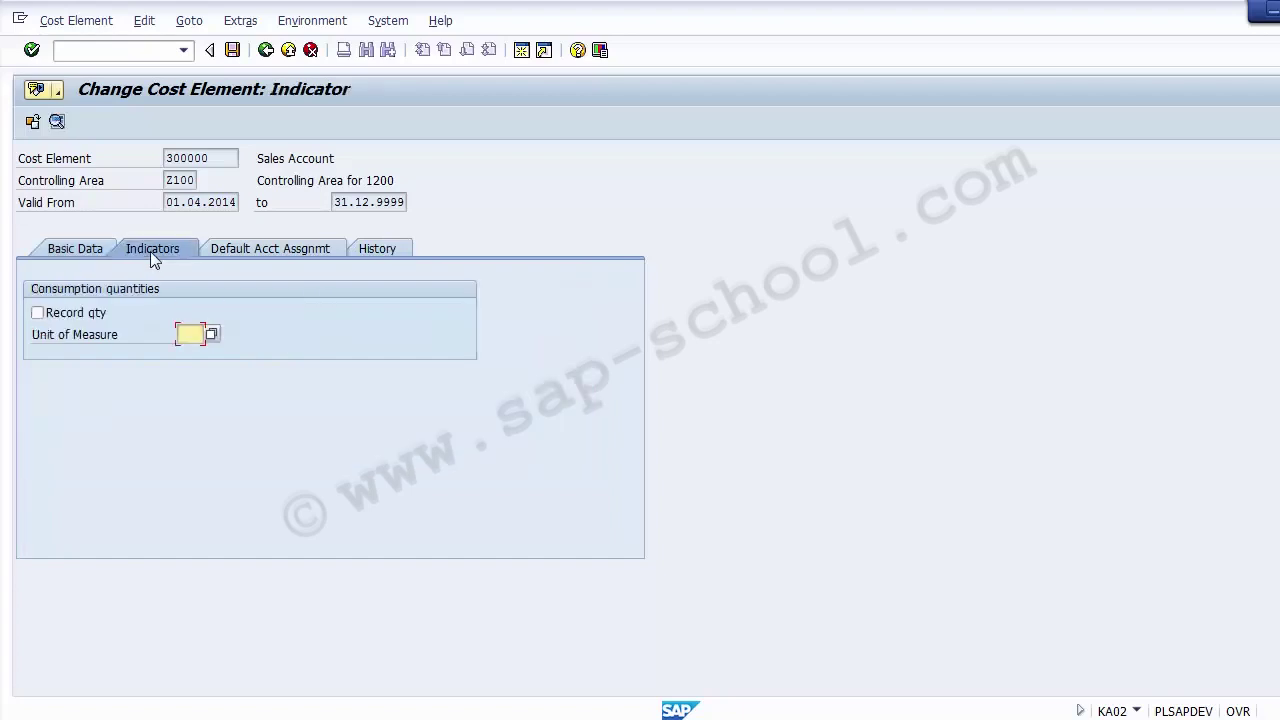
pyautogui.click(249, 251)
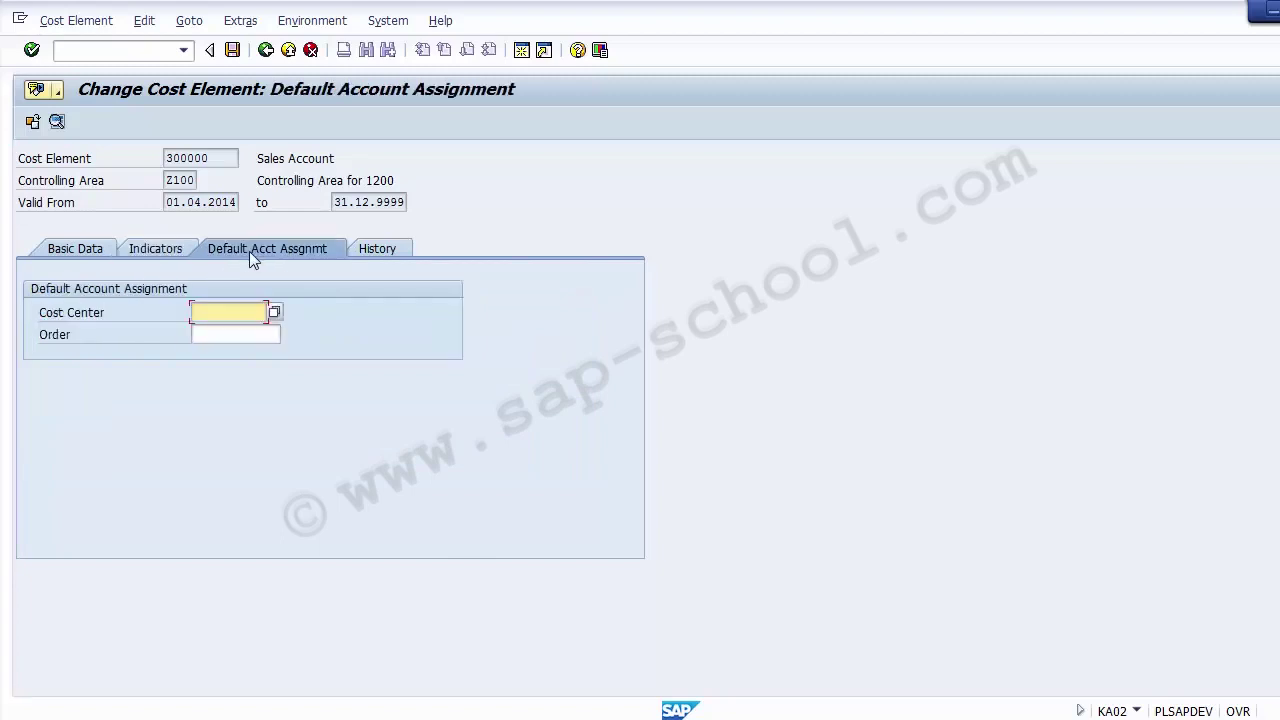
pyautogui.click(77, 251)
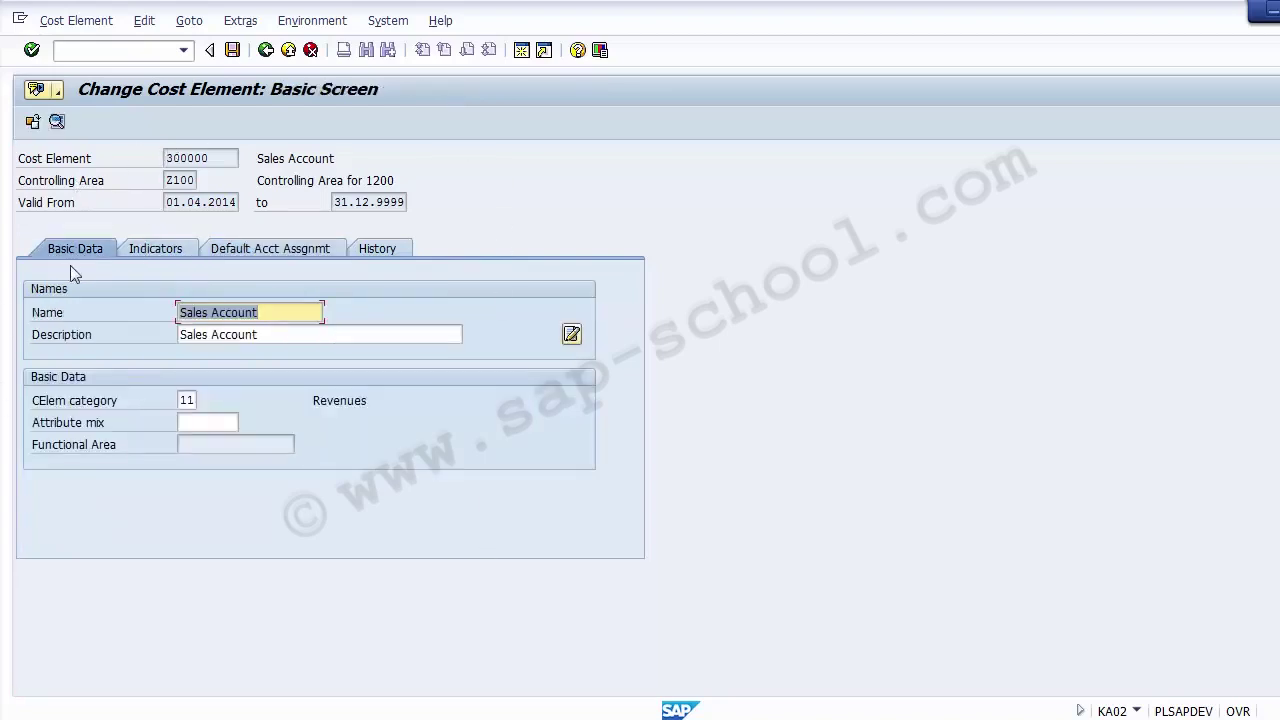
# Change the cost element's description to "Sales Account (Domestic)" and save the record.
pyautogui.click(286, 342)
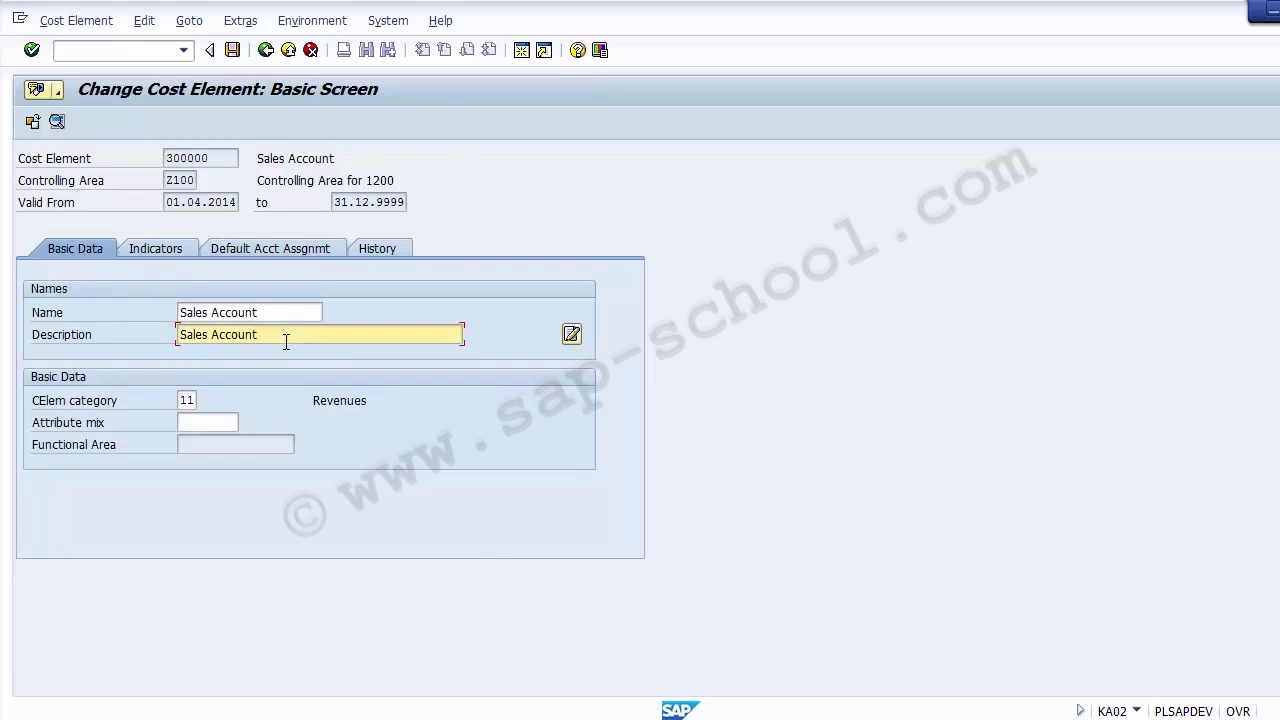
pyautogui.write('()')
pyautogui.write('Domestic')
pyautogui.write(')')
pyautogui.click(232, 50)
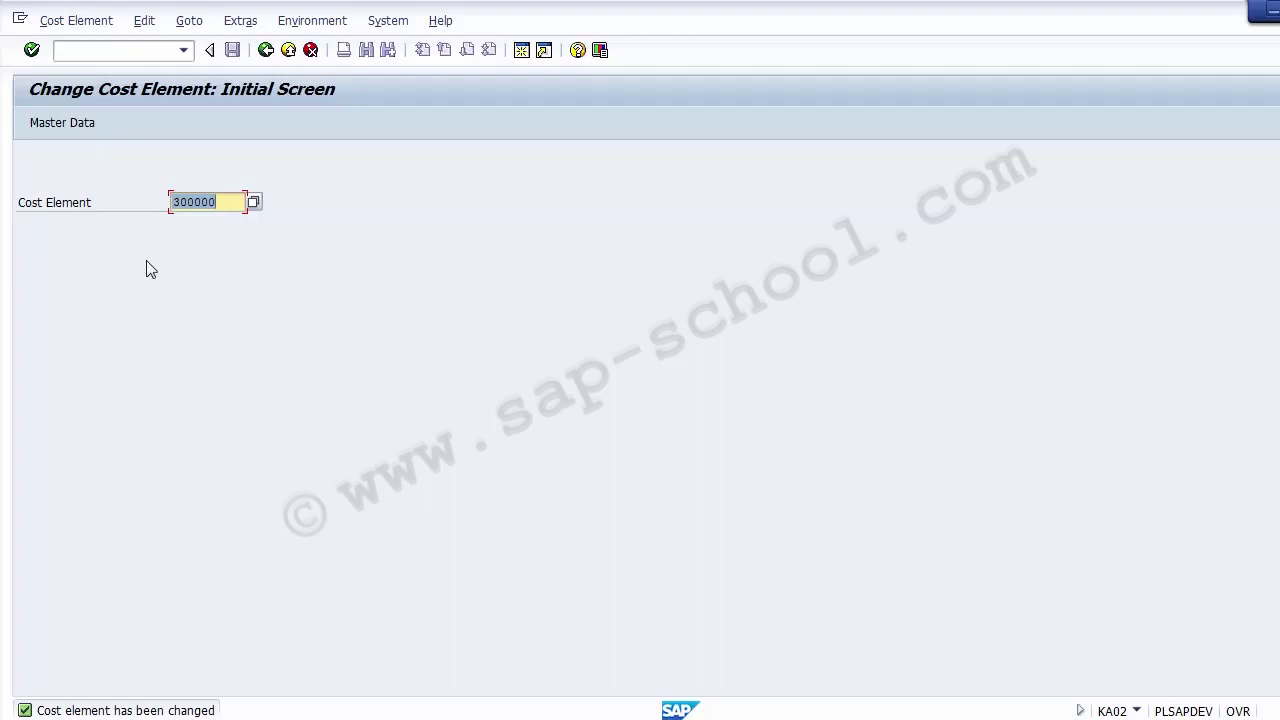
# Reopen cost element 300000 and display the change document details for its Description field from the history data.
pyautogui.press('Return')
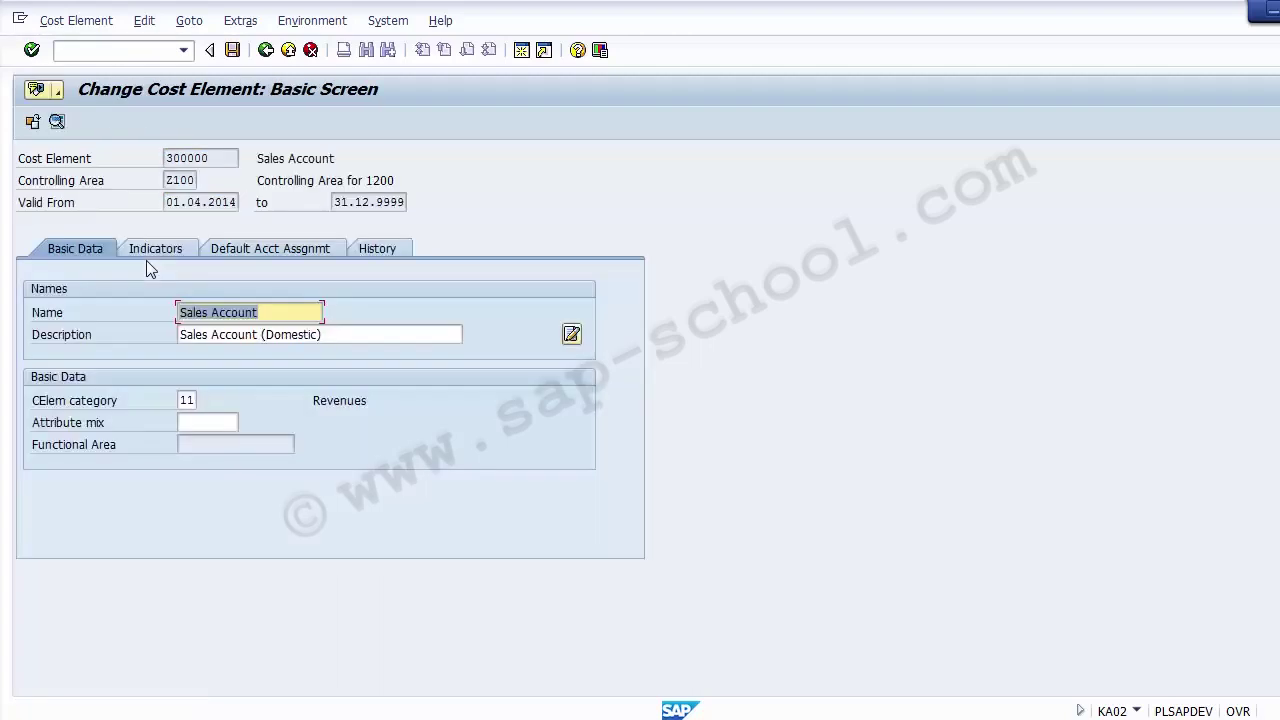
pyautogui.click(382, 248)
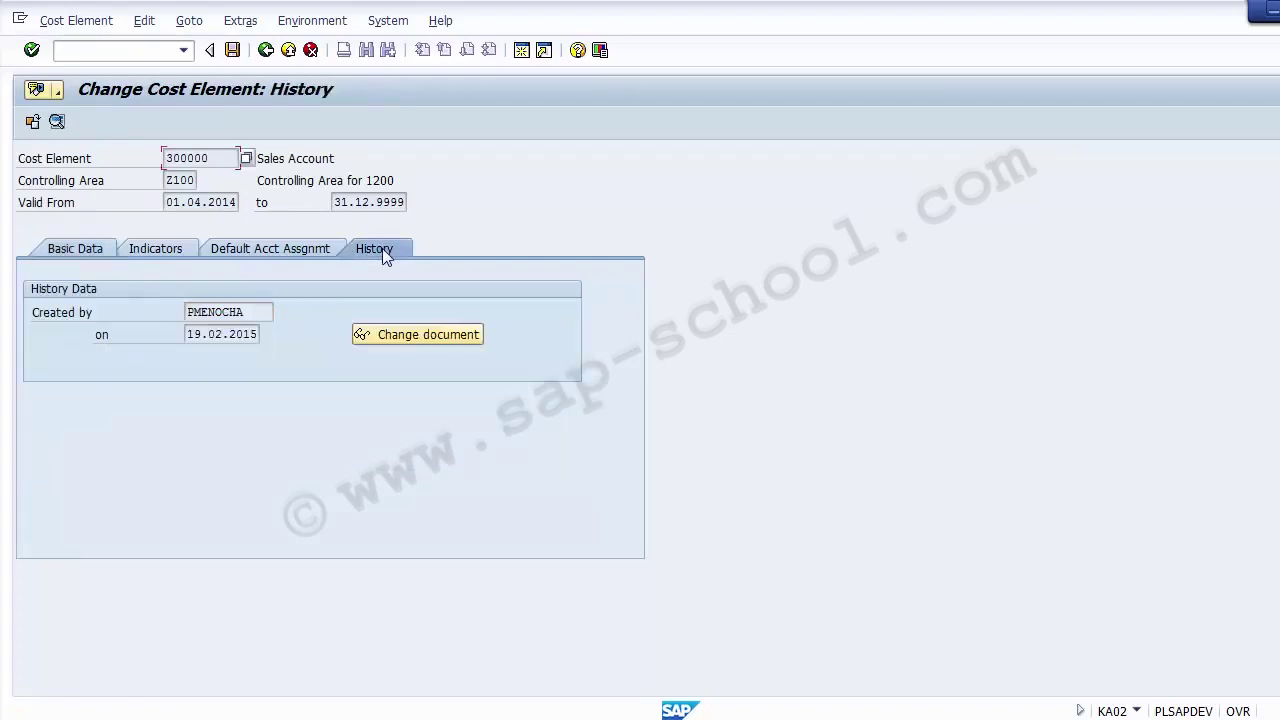
pyautogui.click(416, 336)
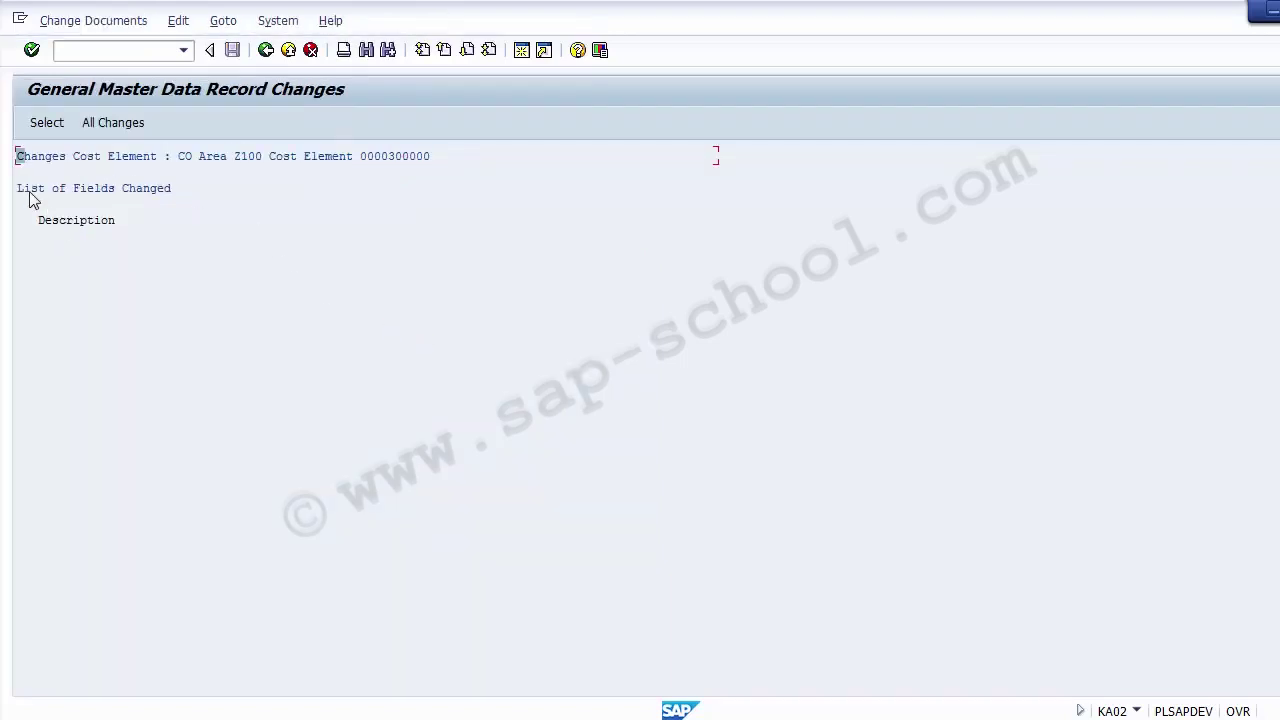
pyautogui.doubleClick(73, 226)
pyautogui.doubleClick(75, 226)
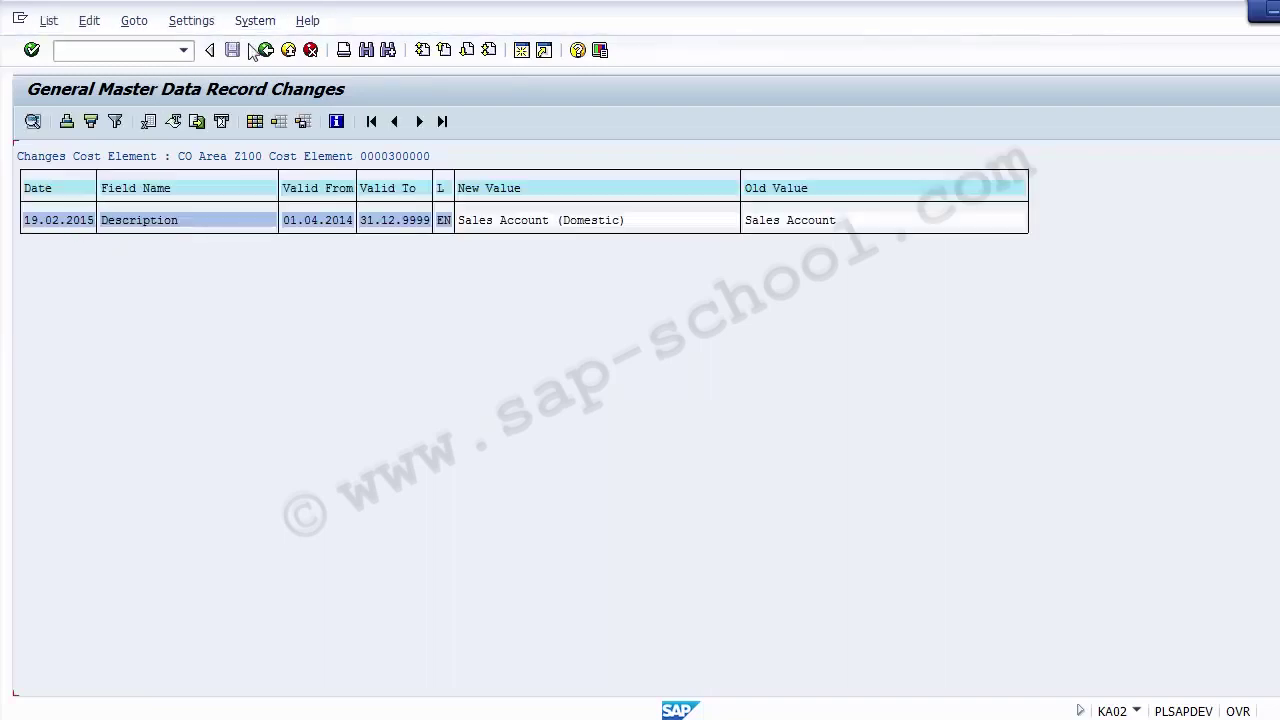
# Display the Description change details again from the list of changed fields, and go back to the cost element's history.
pyautogui.click(264, 50)
pyautogui.doubleClick(71, 228)
pyautogui.click(265, 54)
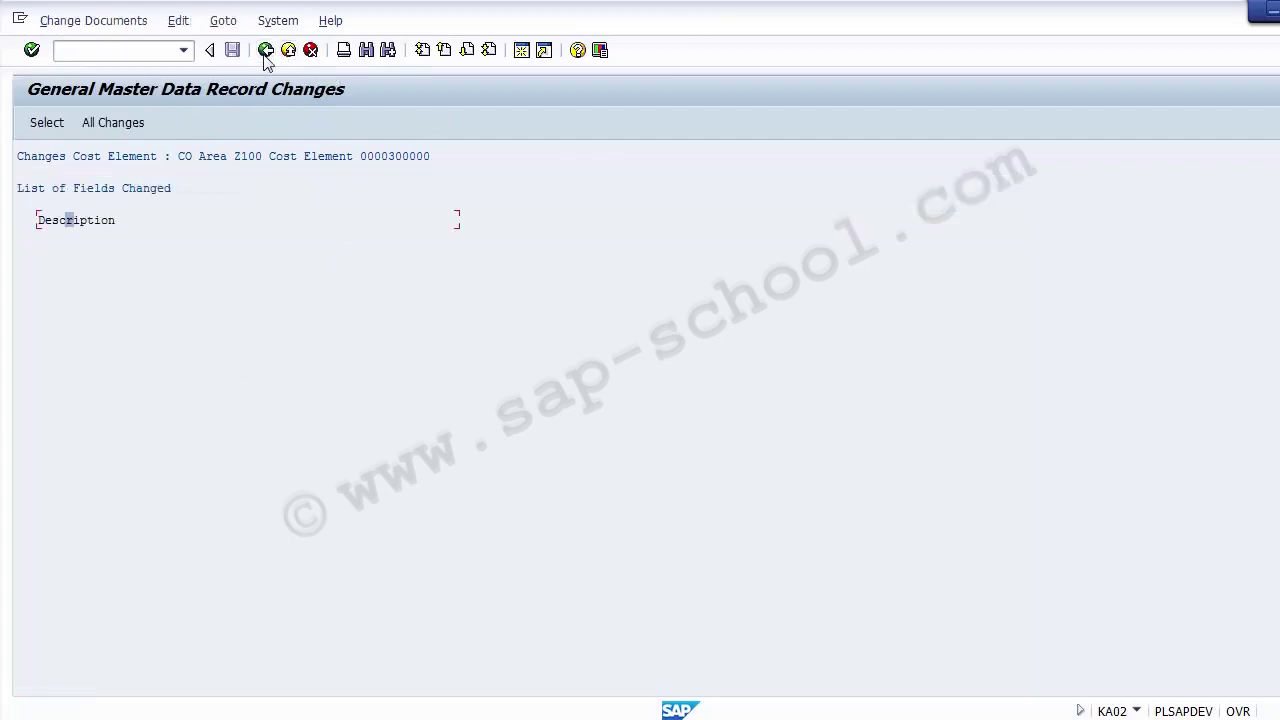
pyautogui.click(265, 52)
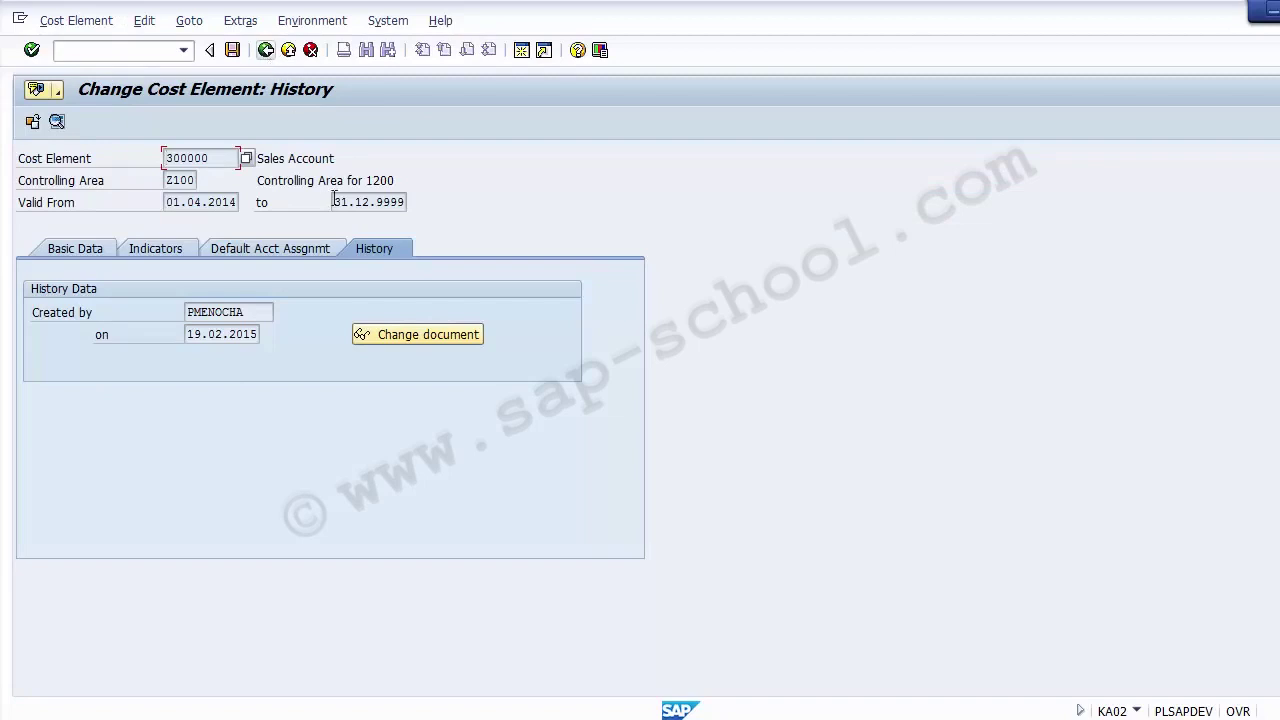
# Compare the new and old Description values in the change document, and return to the initial screen for changing cost elements.
pyautogui.click(404, 338)
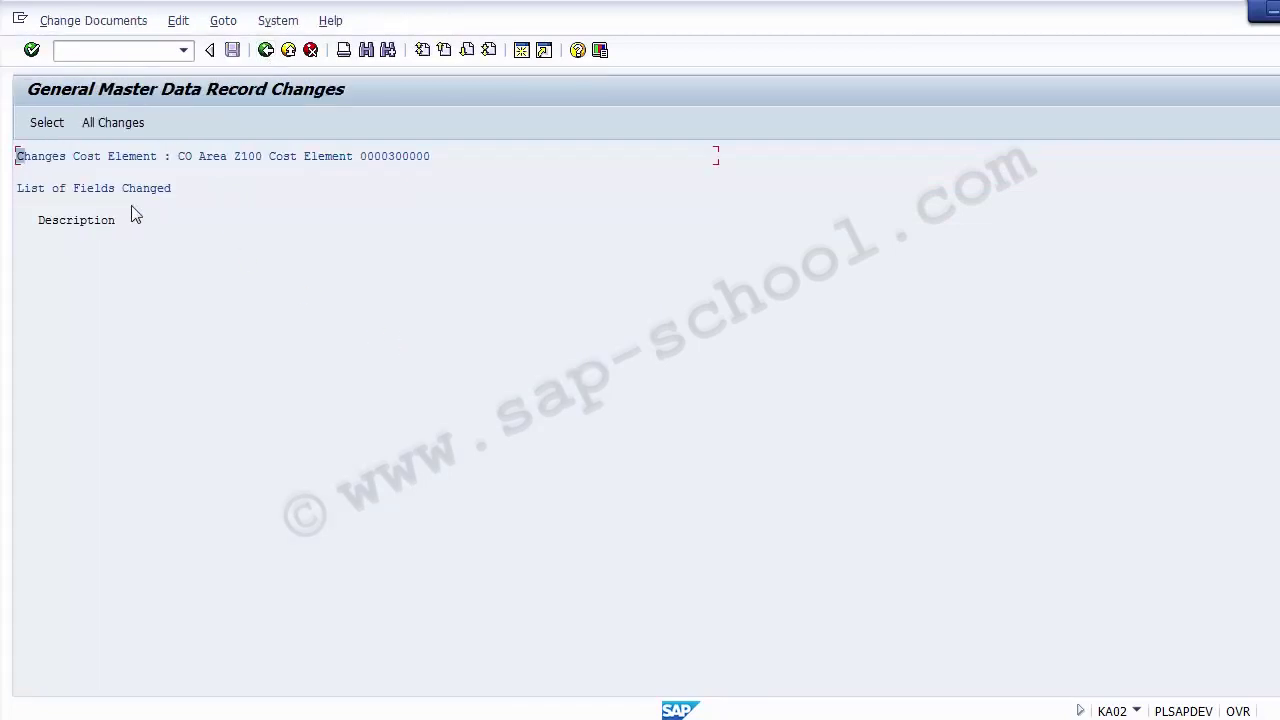
pyautogui.doubleClick(99, 226)
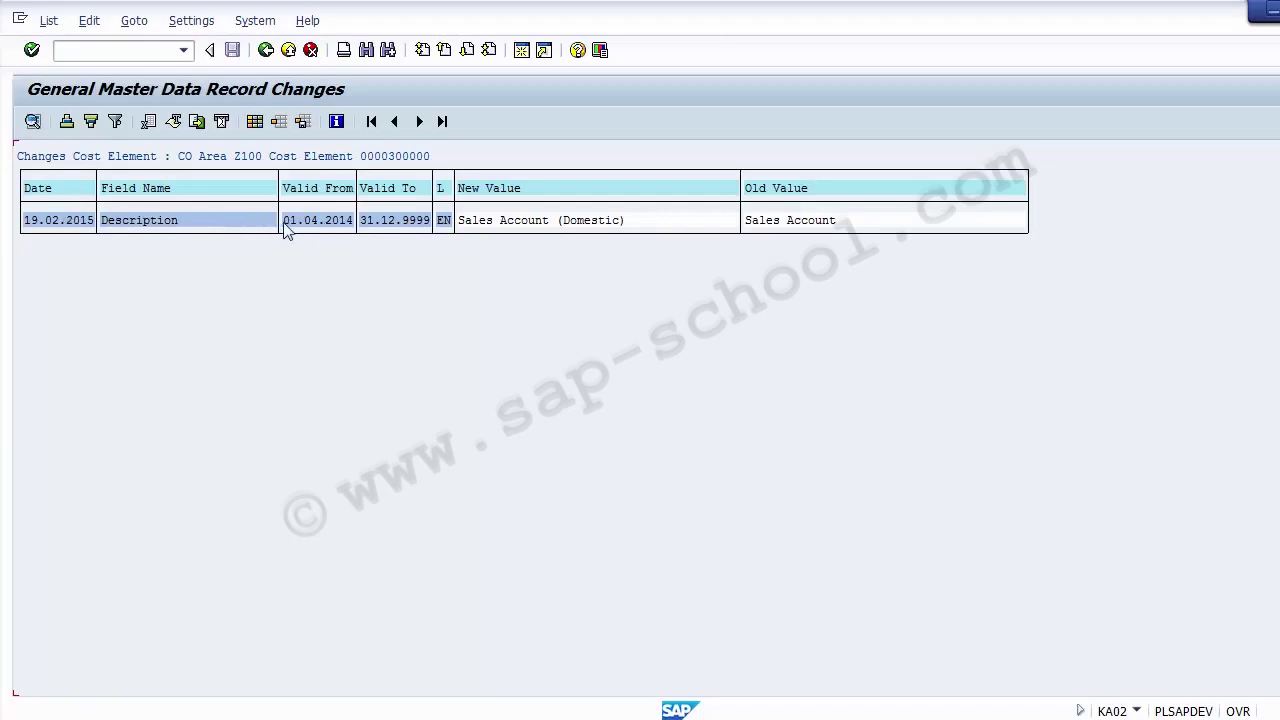
pyautogui.click(166, 228)
pyautogui.click(266, 52)
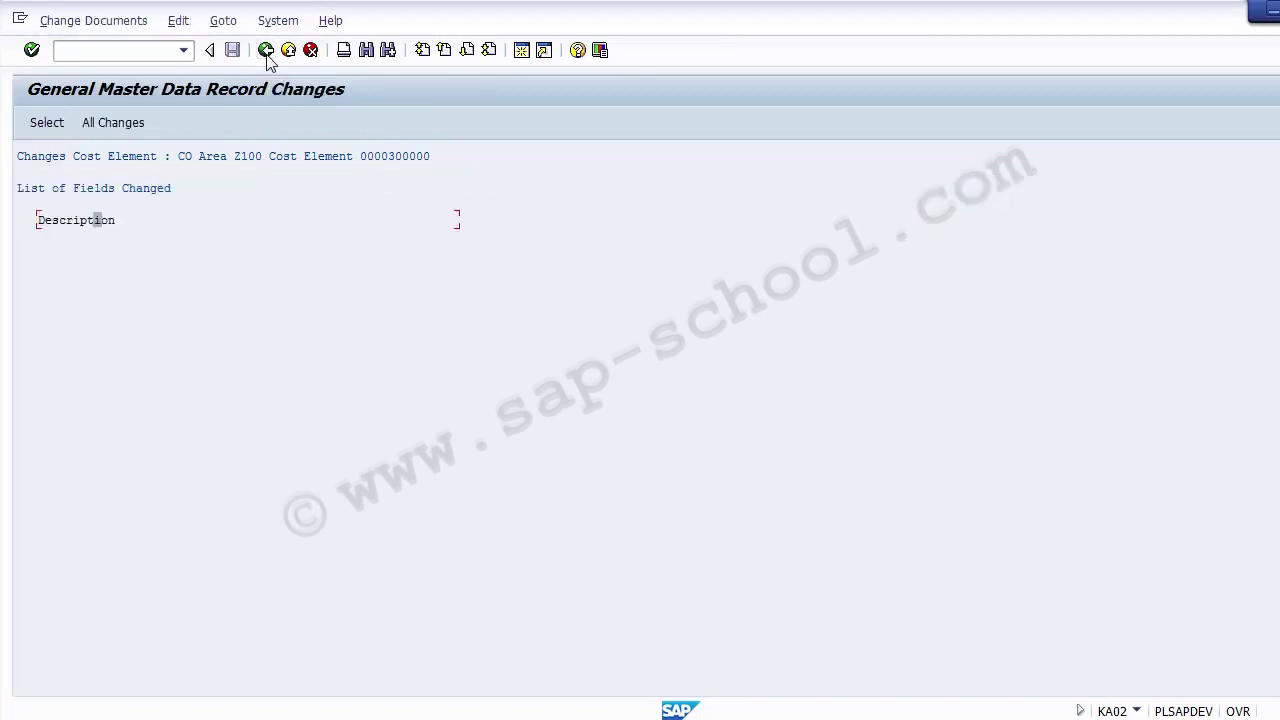
pyautogui.click(266, 52)
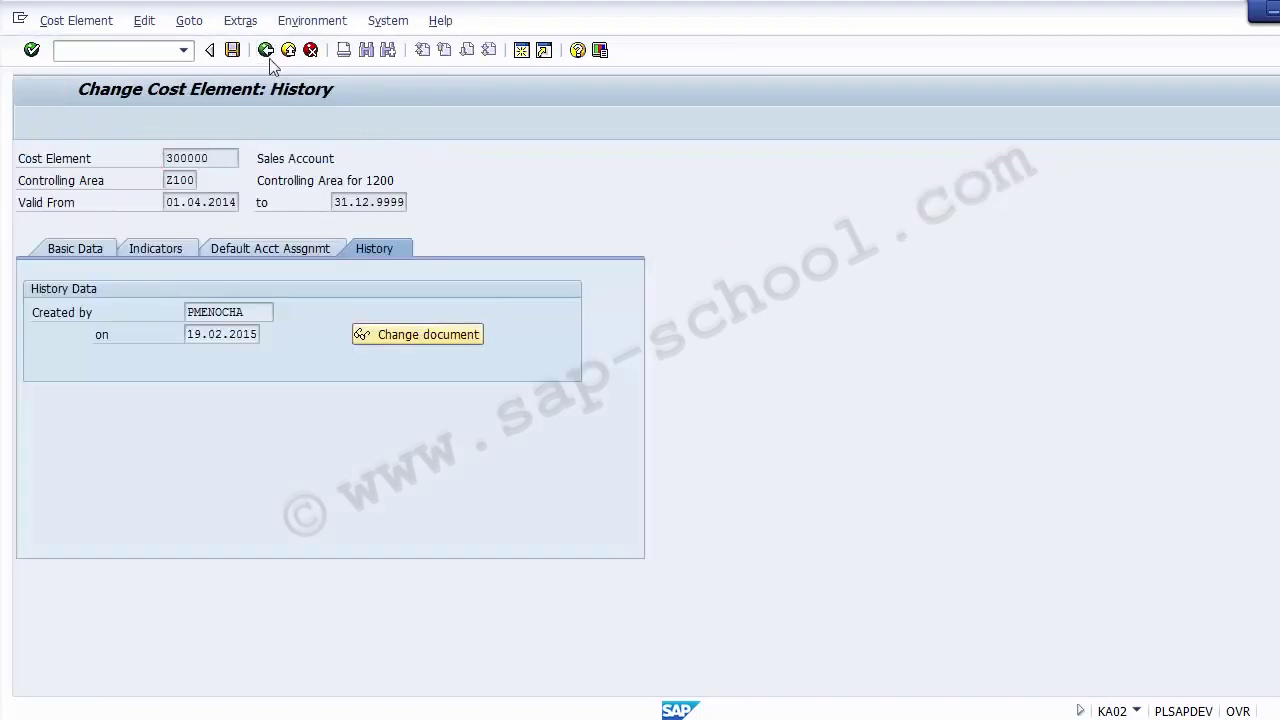
pyautogui.click(266, 50)
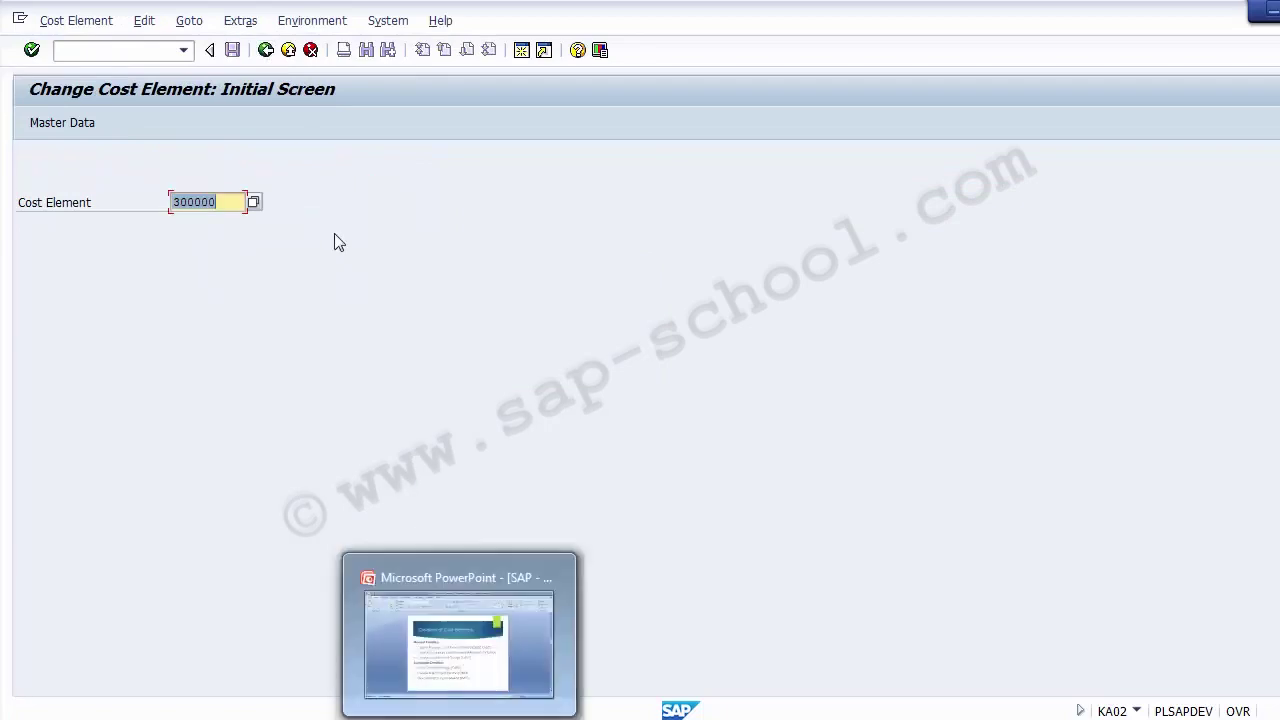
# Start transaction KA03 to display a cost element.
pyautogui.click(409, 586)
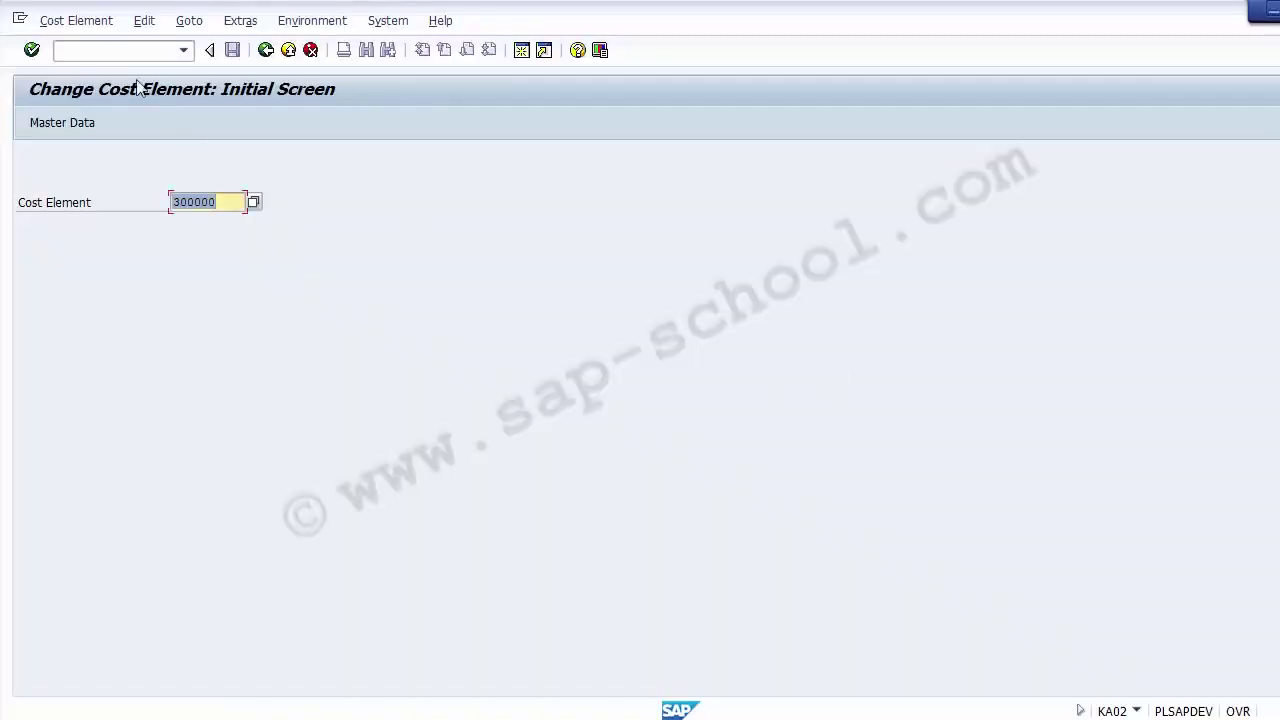
pyautogui.click(124, 51)
pyautogui.write('/n')
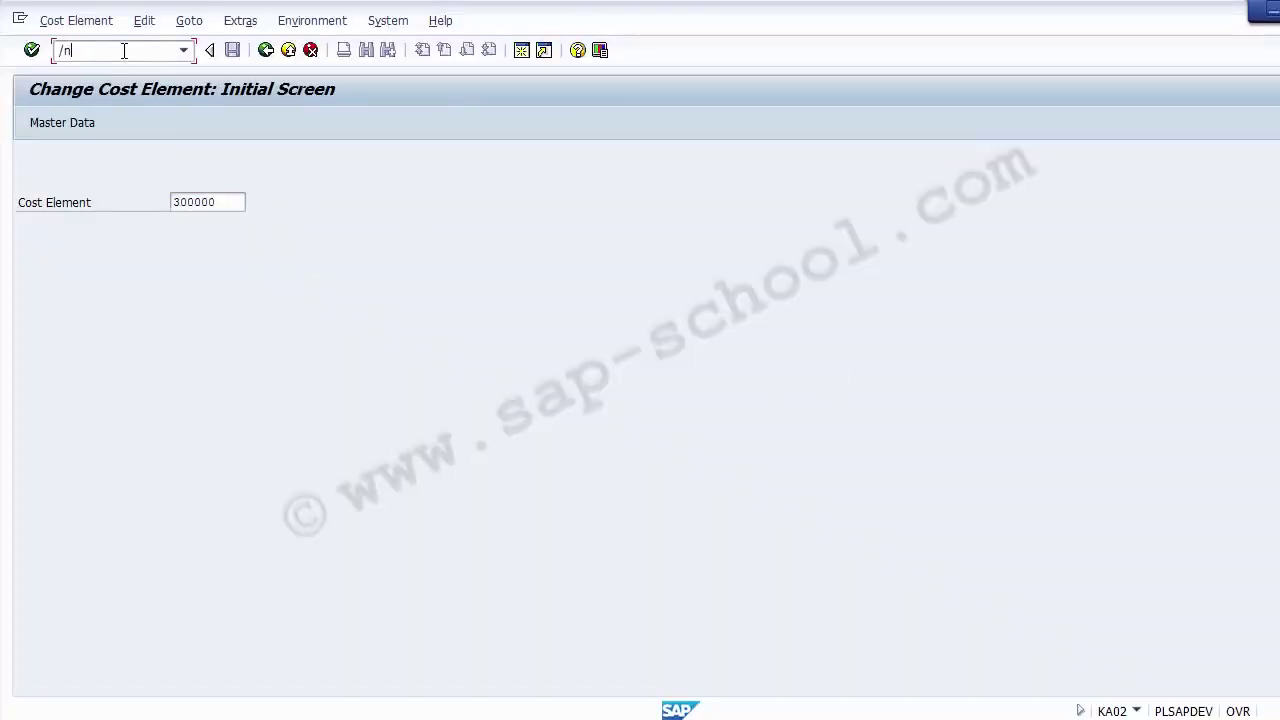
pyautogui.write('KA03')
pyautogui.press('Return')
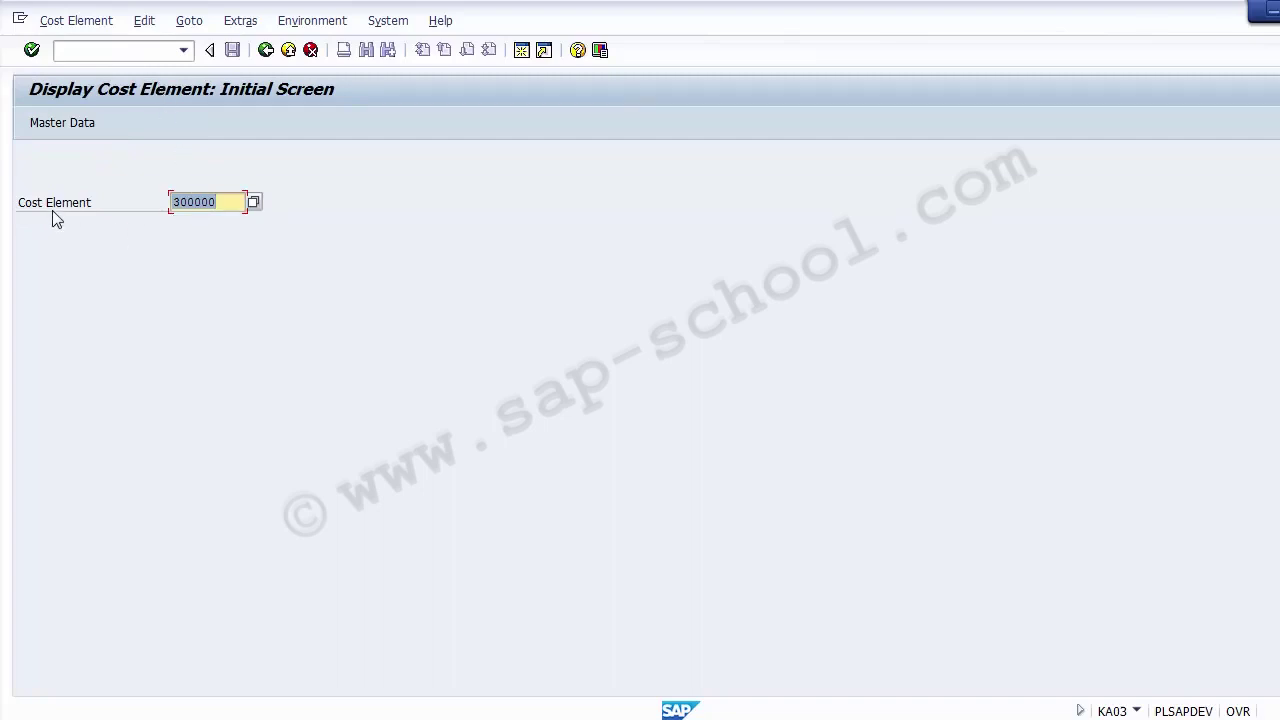
# Open the master data of cost element 300000 in display mode.
pyautogui.click(231, 204)
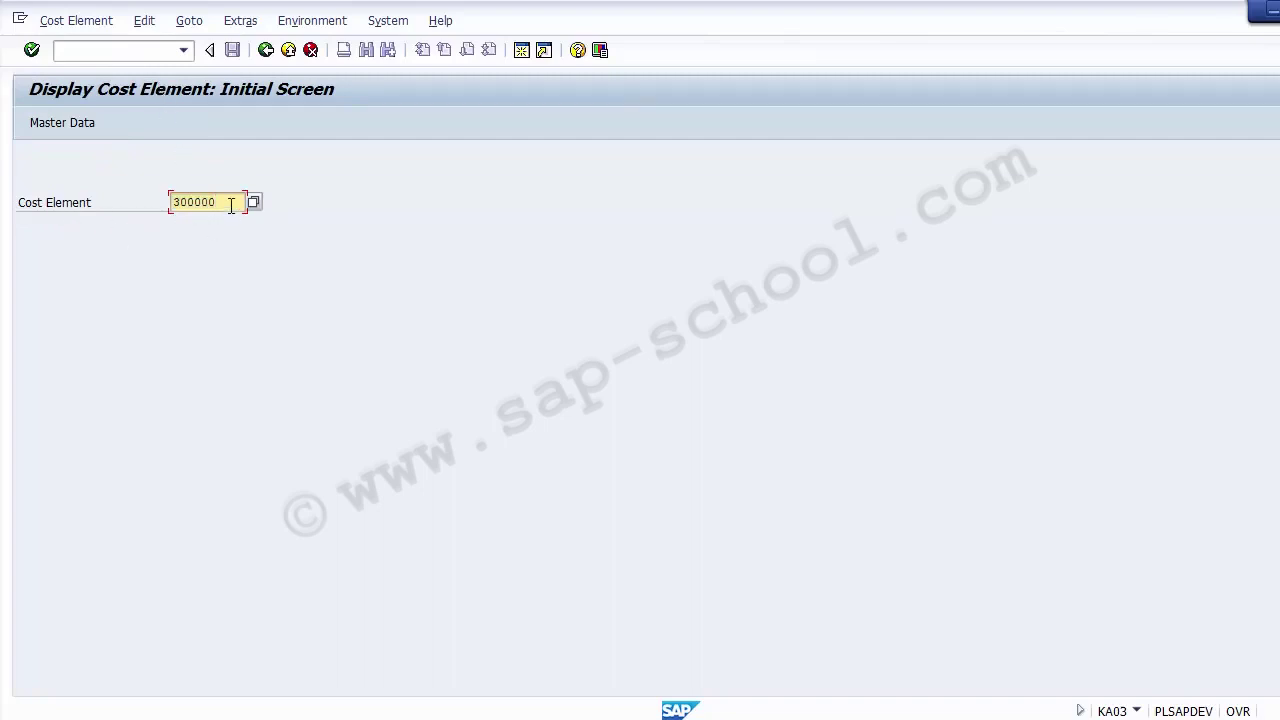
pyautogui.moveTo(215, 204); pyautogui.dragTo(169, 210)
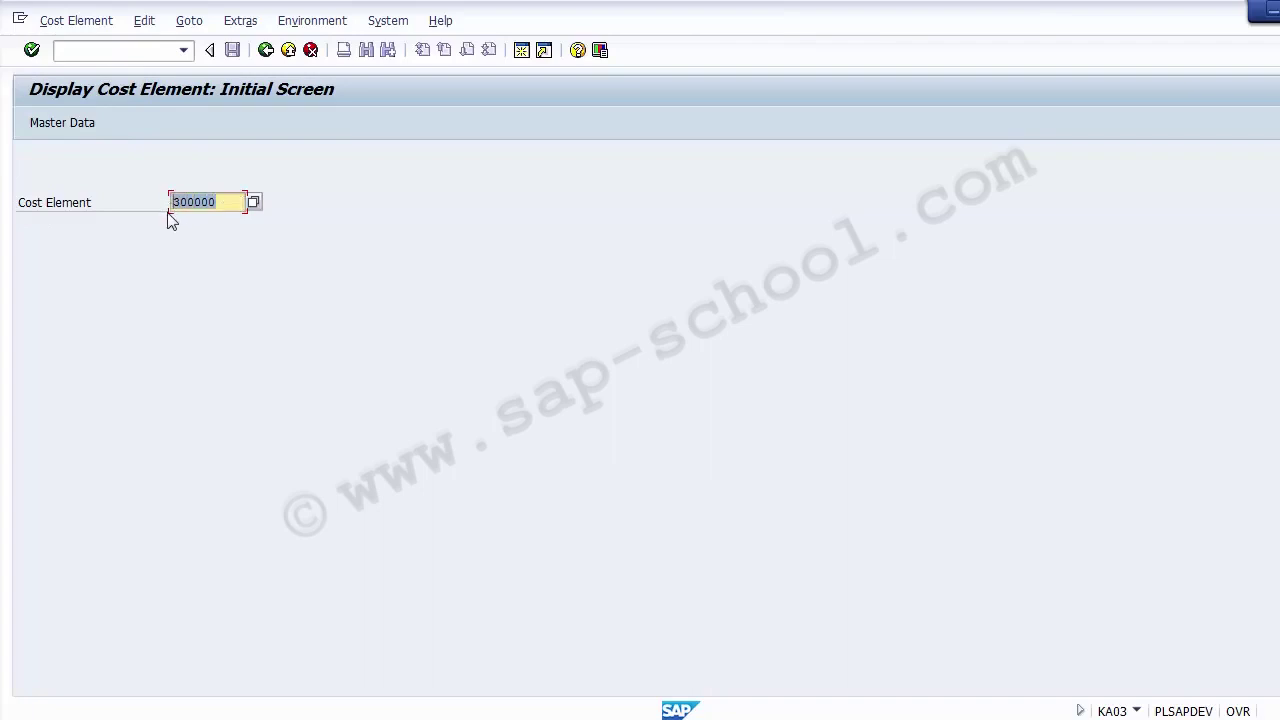
pyautogui.press('Return')
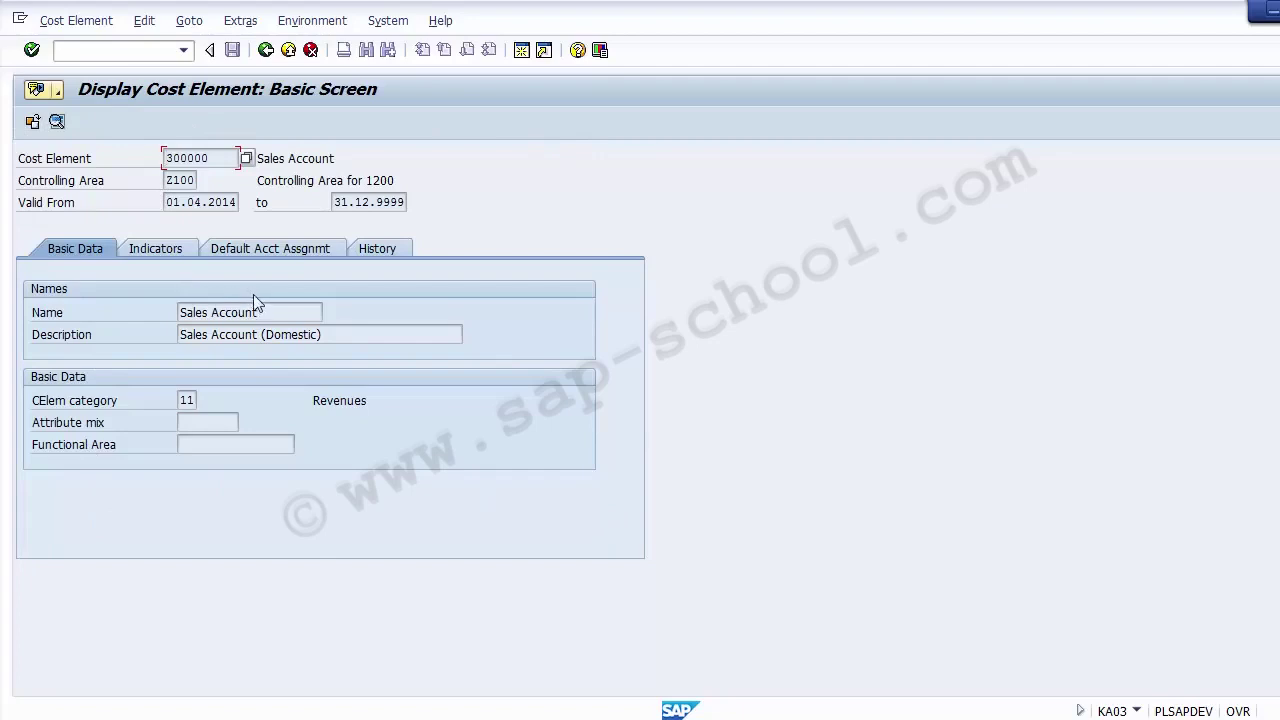
# Review the displayed name, description, indicators, default account assignment and history of the cost element, and exit to SAP Easy Access.
pyautogui.moveTo(266, 310); pyautogui.dragTo(140, 320)
pyautogui.moveTo(366, 334); pyautogui.dragTo(126, 334)
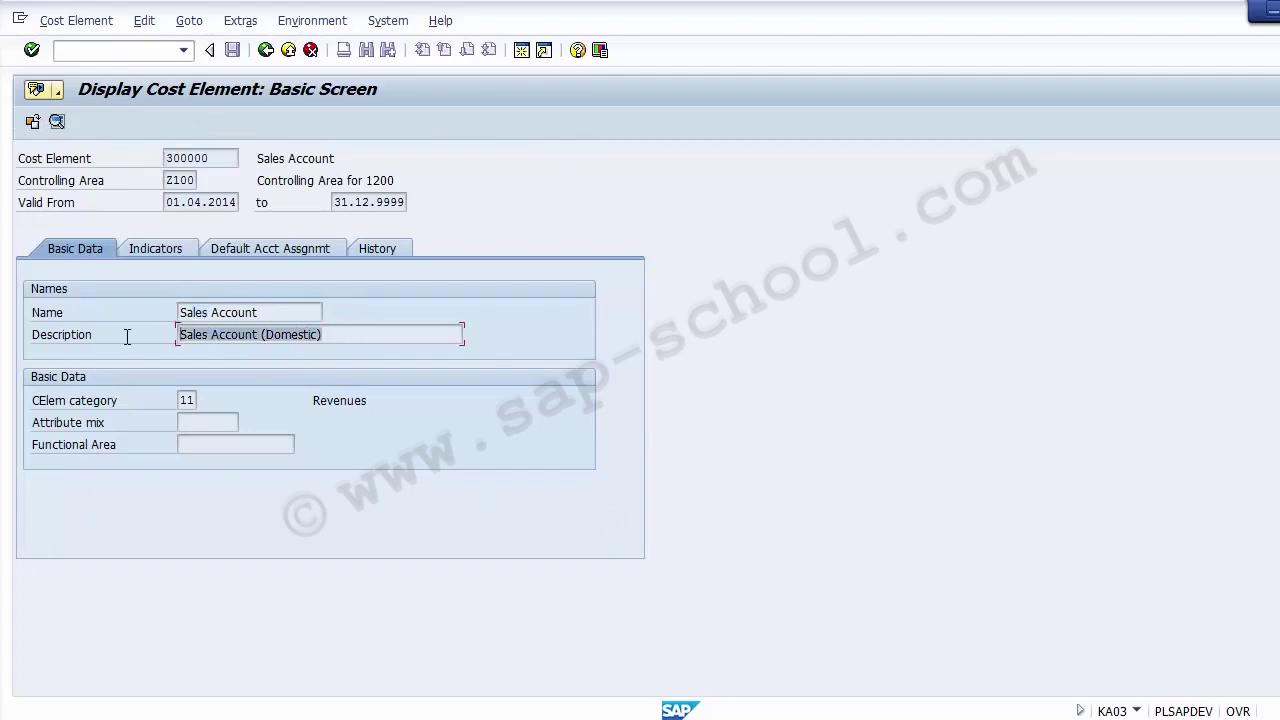
pyautogui.click(148, 256)
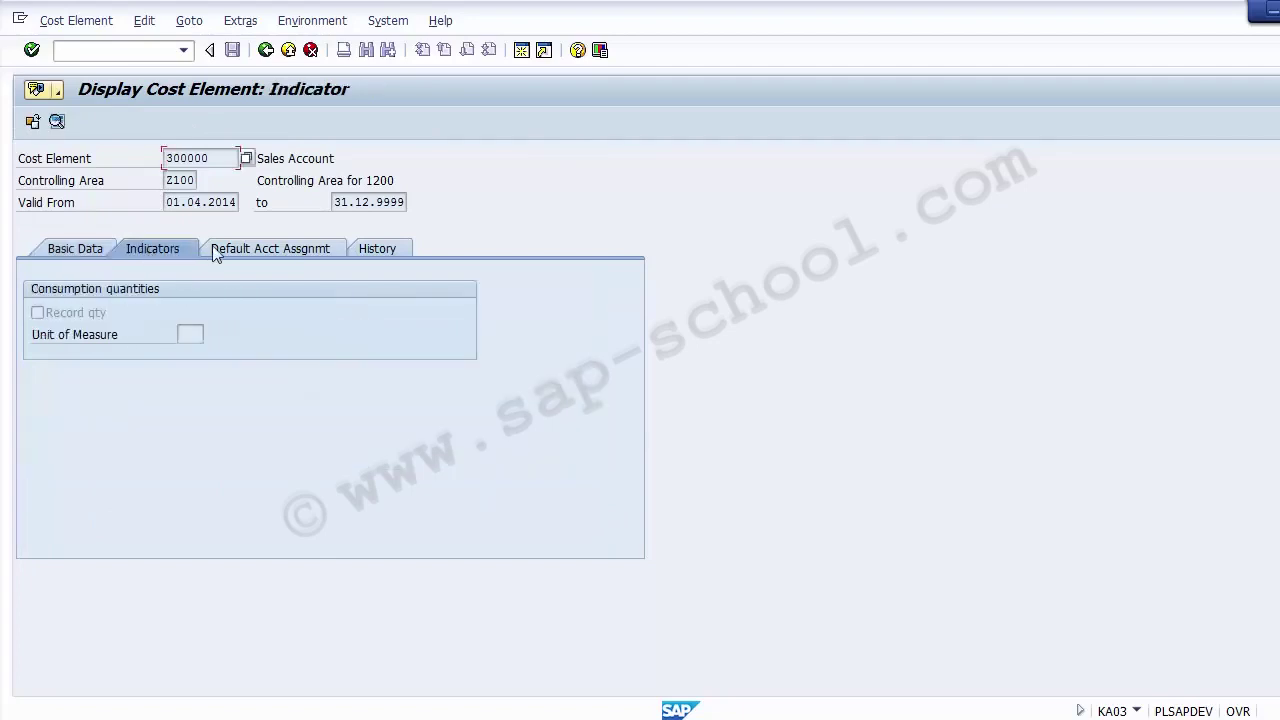
pyautogui.click(268, 249)
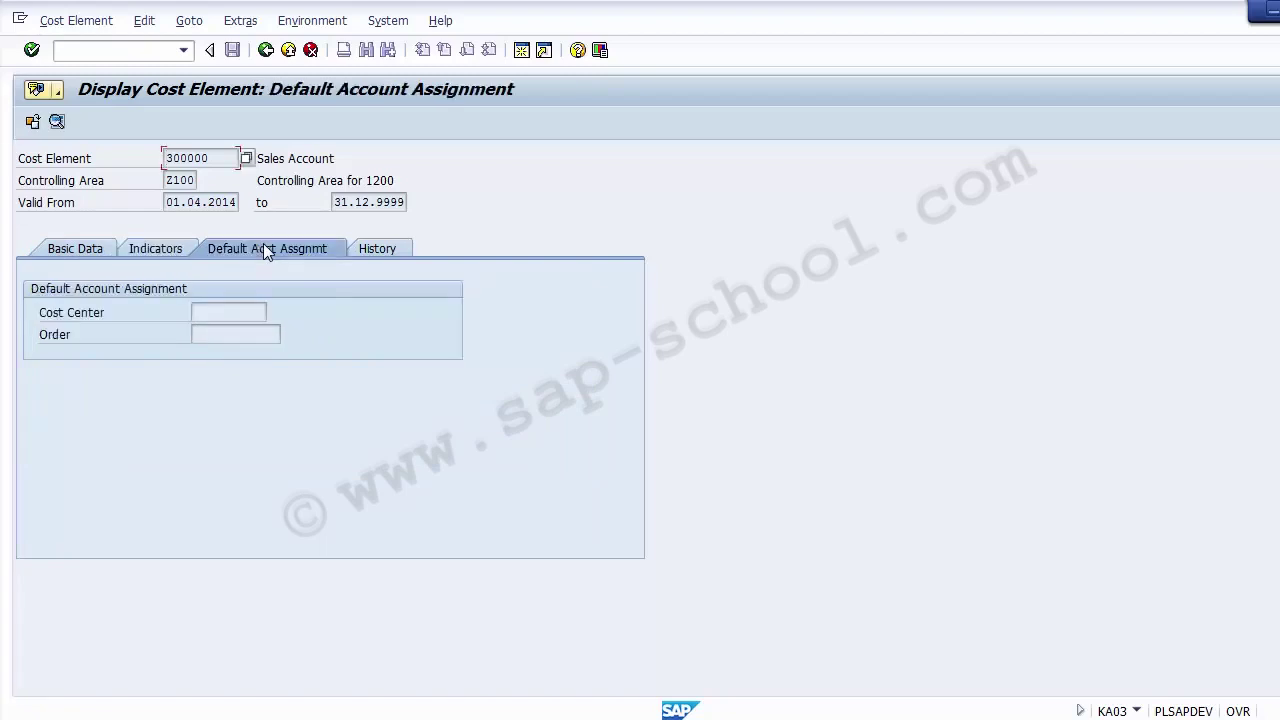
pyautogui.click(380, 250)
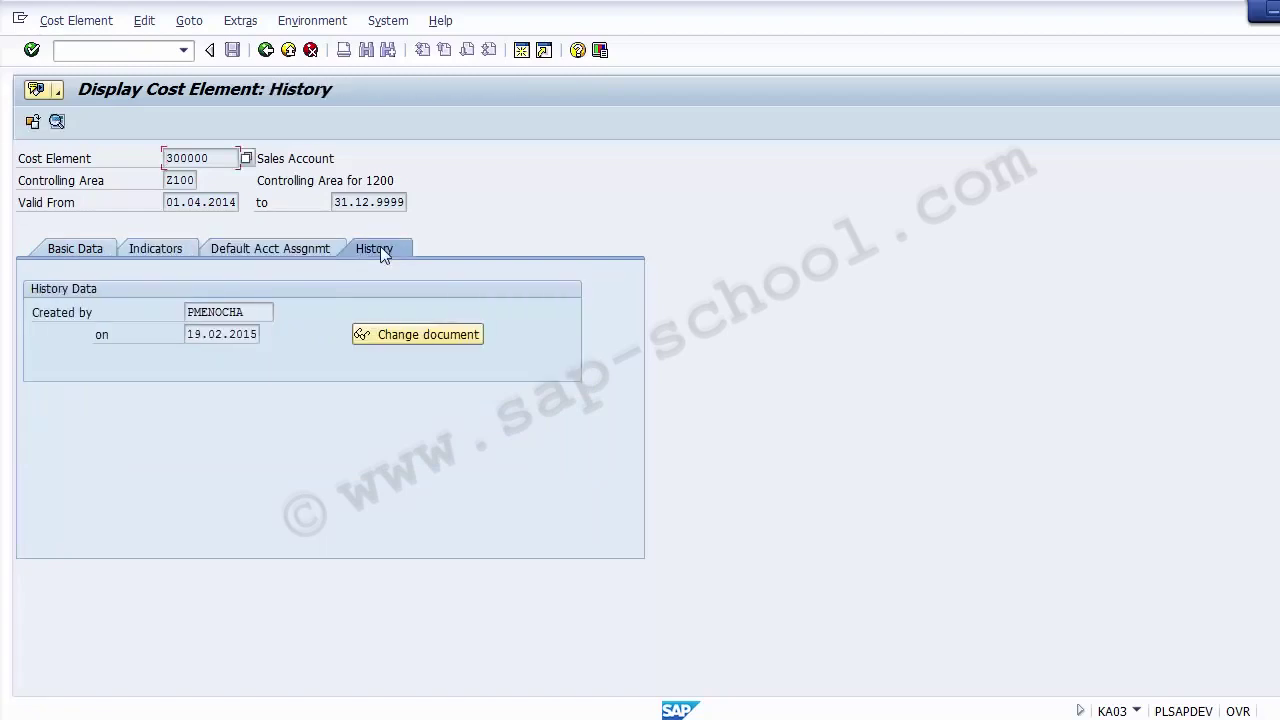
pyautogui.click(73, 251)
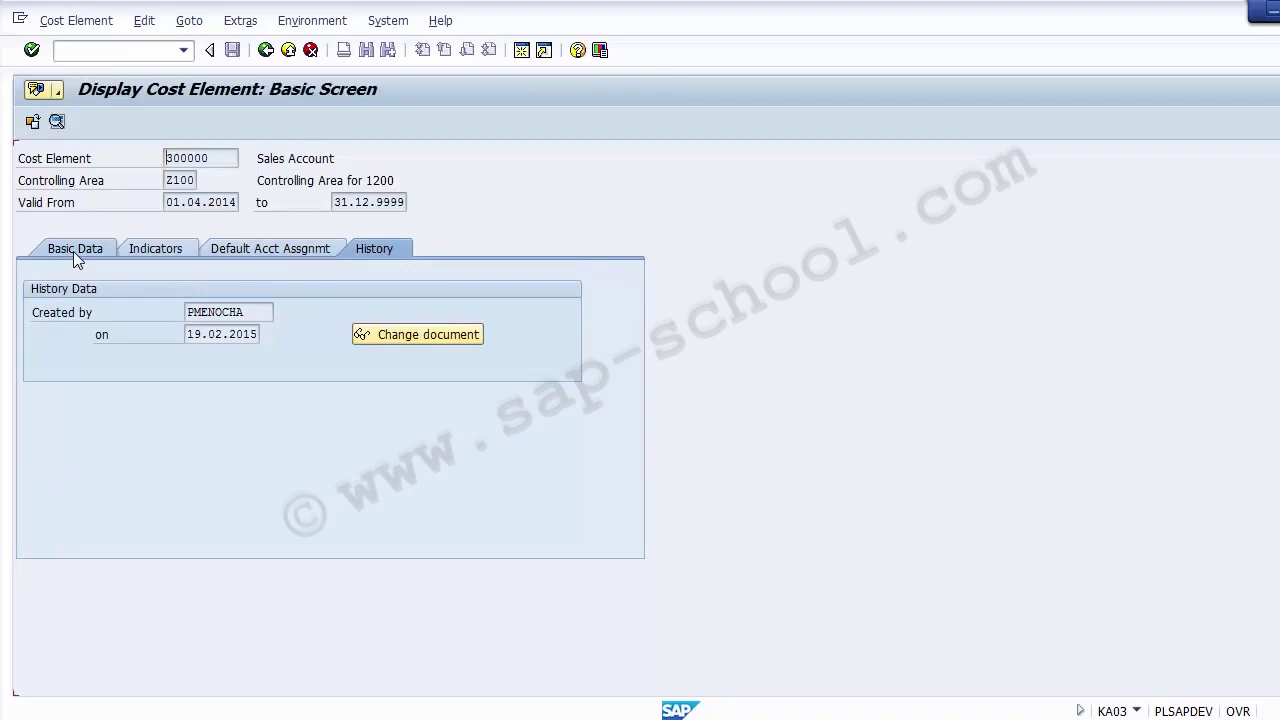
pyautogui.click(288, 49)
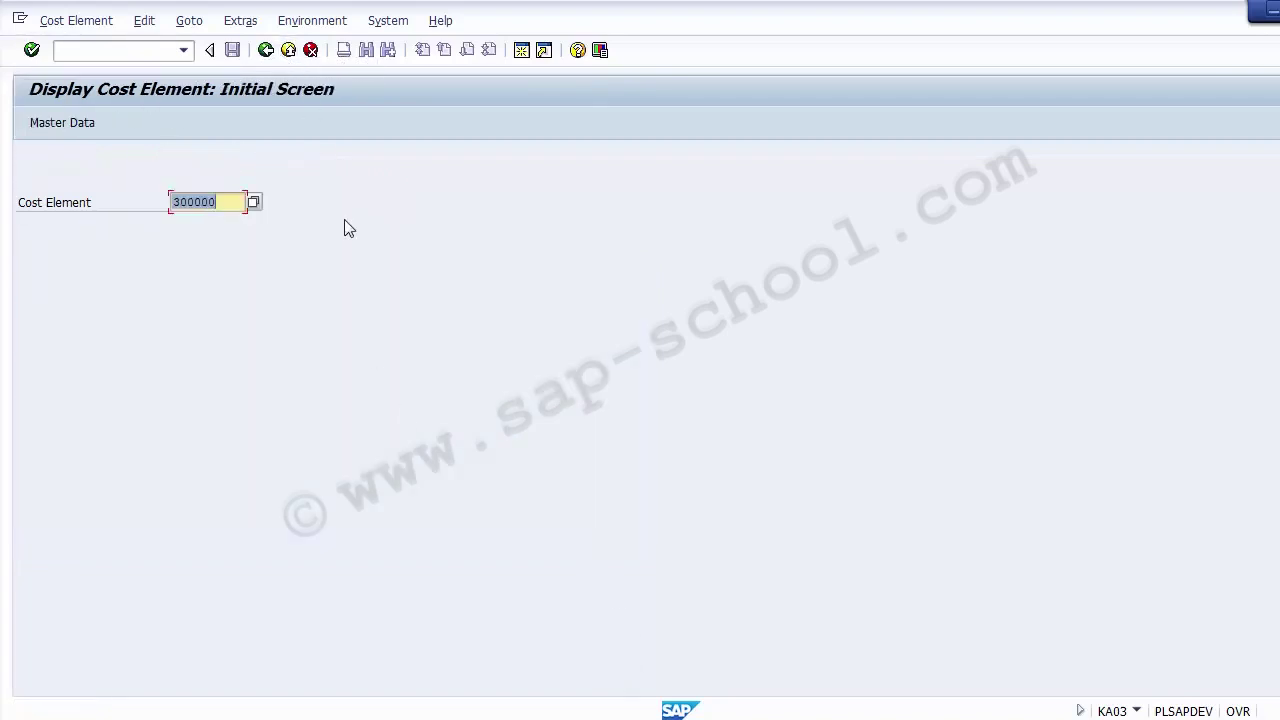
pyautogui.click(288, 49)
# Start transaction KA06 to create a secondary cost element.
pyautogui.click(455, 717)
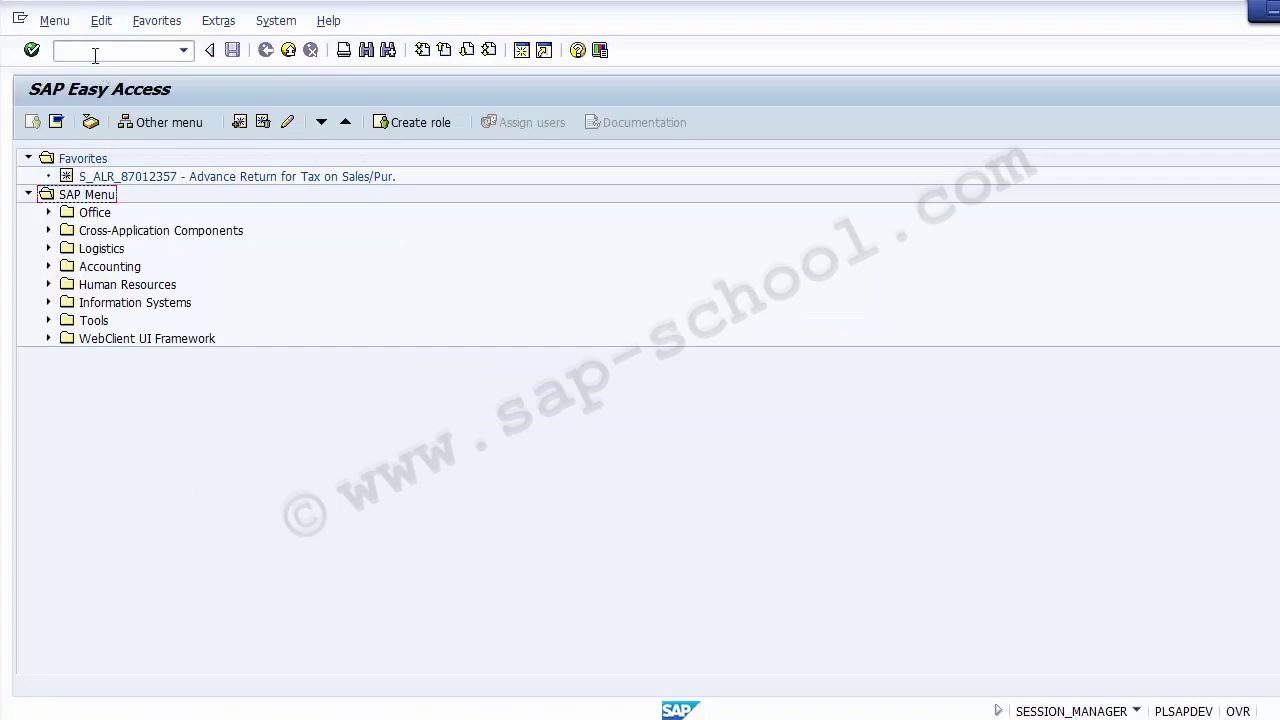
pyautogui.click(95, 55)
pyautogui.write('KA06')
pyautogui.press('Return')
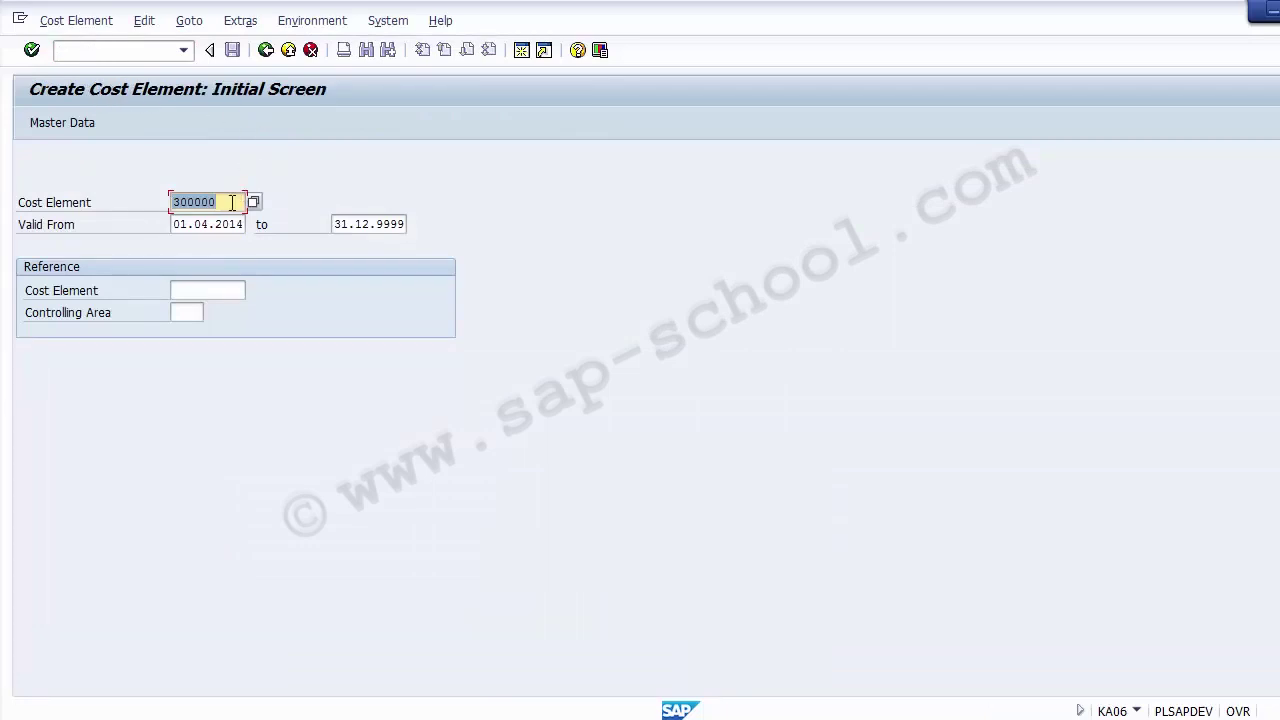
# Enter 900000 as the new cost element, valid from 01.04.2014 to 31.12.9999, and open its basic data.
pyautogui.press('Delete')
pyautogui.write('900000')
pyautogui.click(181, 226)
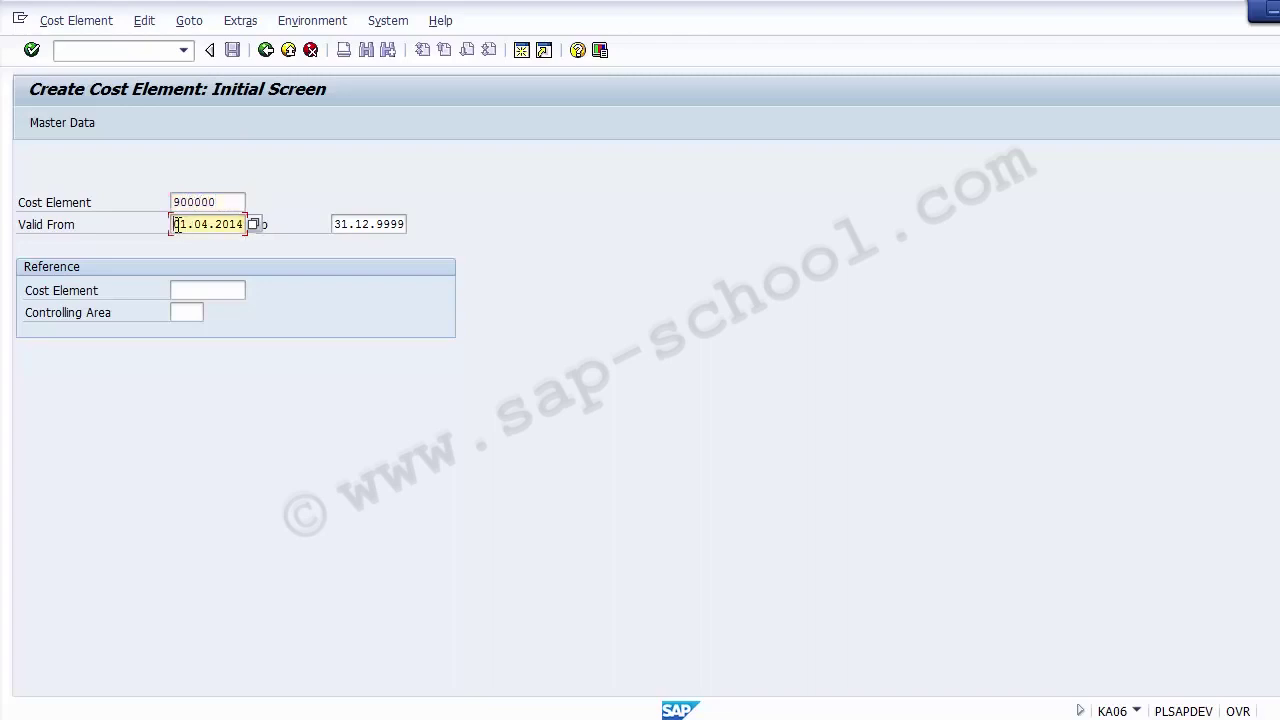
pyautogui.click(385, 228)
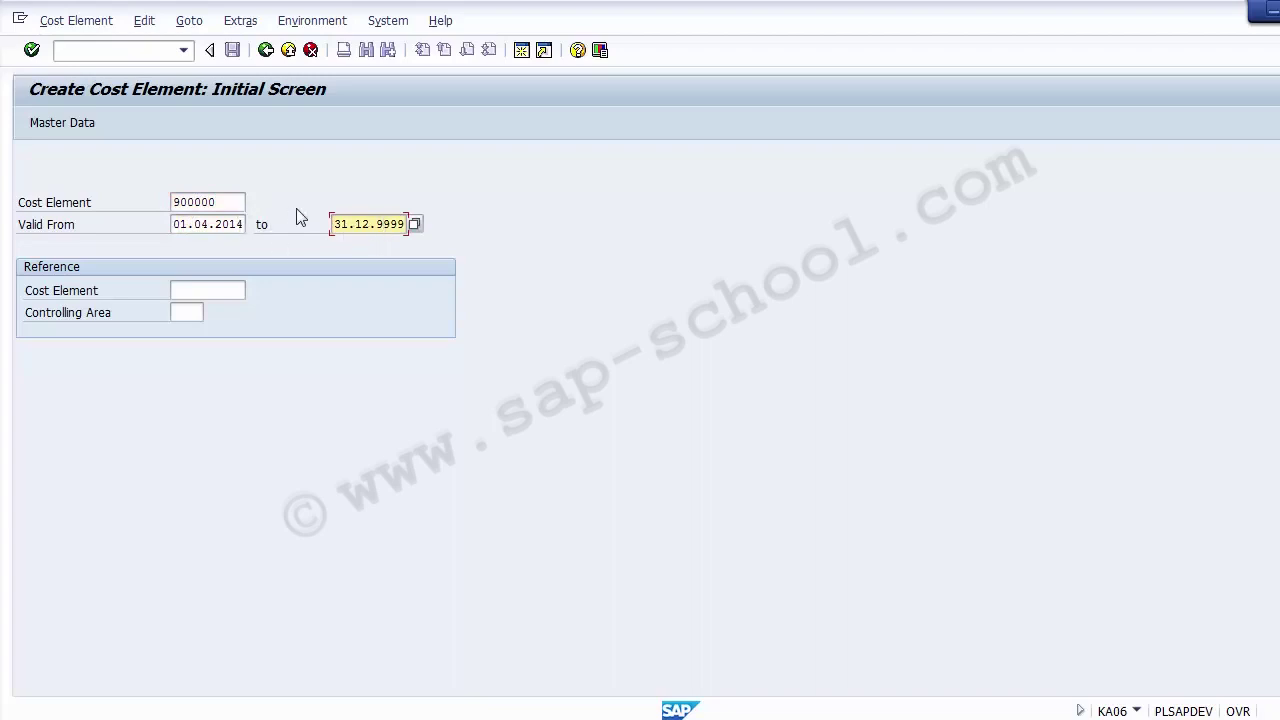
pyautogui.press('Return')
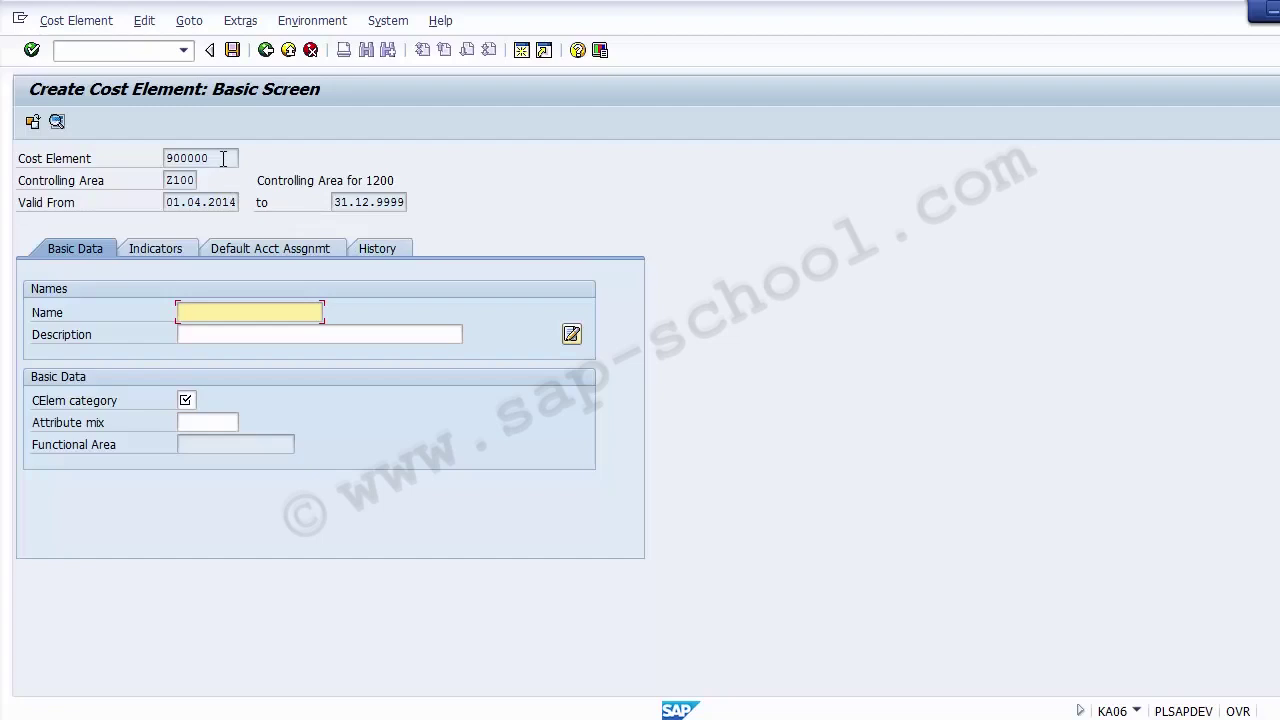
# Name secondary cost element 900000 "Order Settlement".
pyautogui.moveTo(223, 158); pyautogui.dragTo(163, 160)
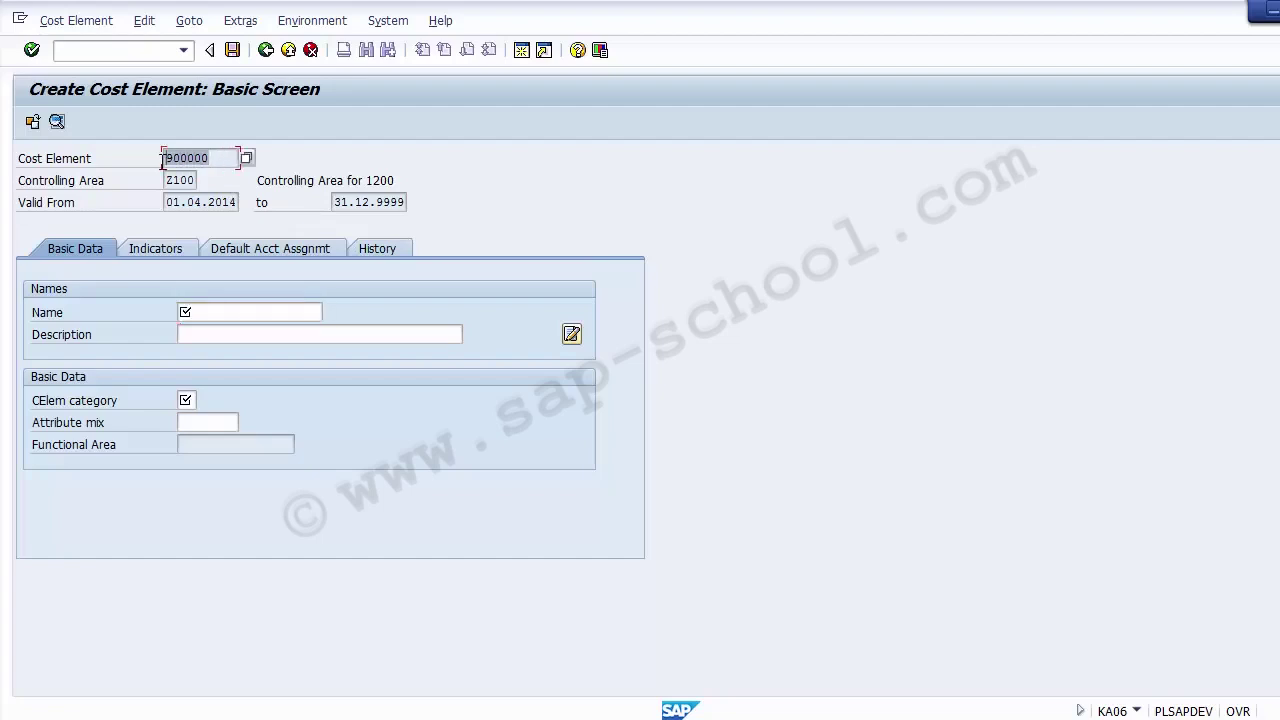
pyautogui.click(225, 162)
pyautogui.click(218, 314)
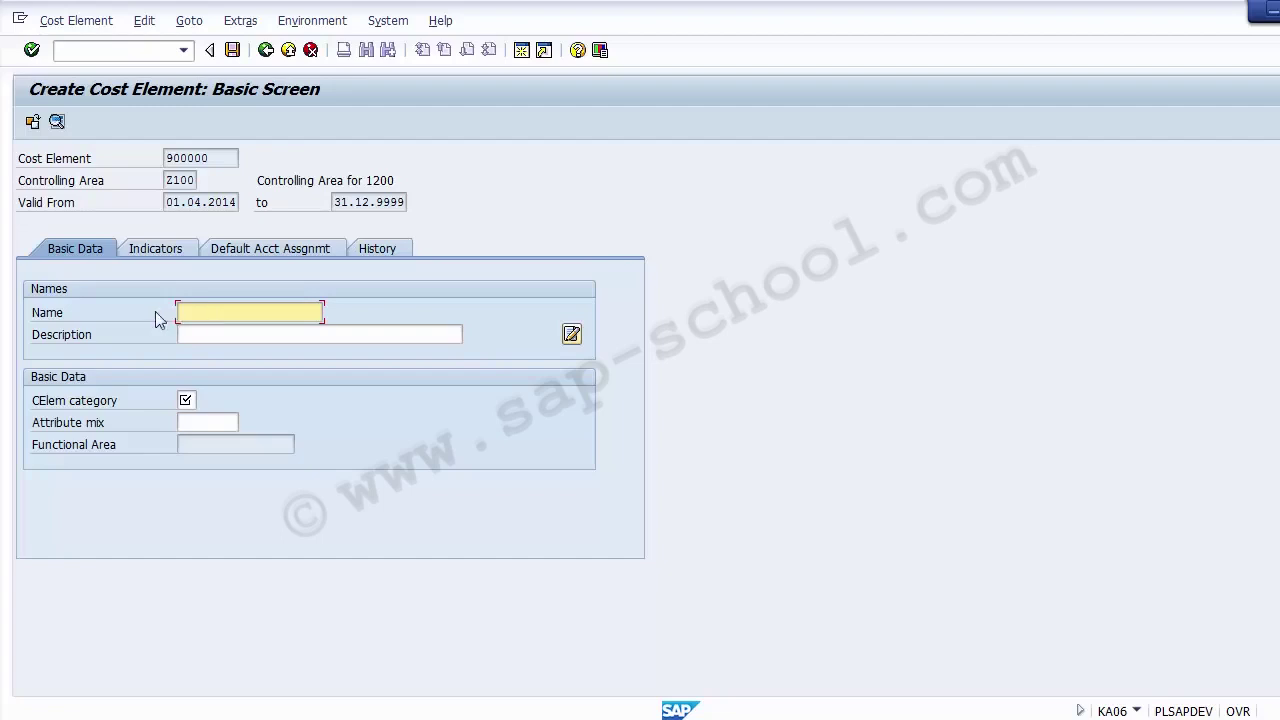
pyautogui.press('Tab')
pyautogui.click(208, 316)
pyautogui.write('Order')
pyautogui.press('Down')
pyautogui.press('Return')
pyautogui.press('Tab')
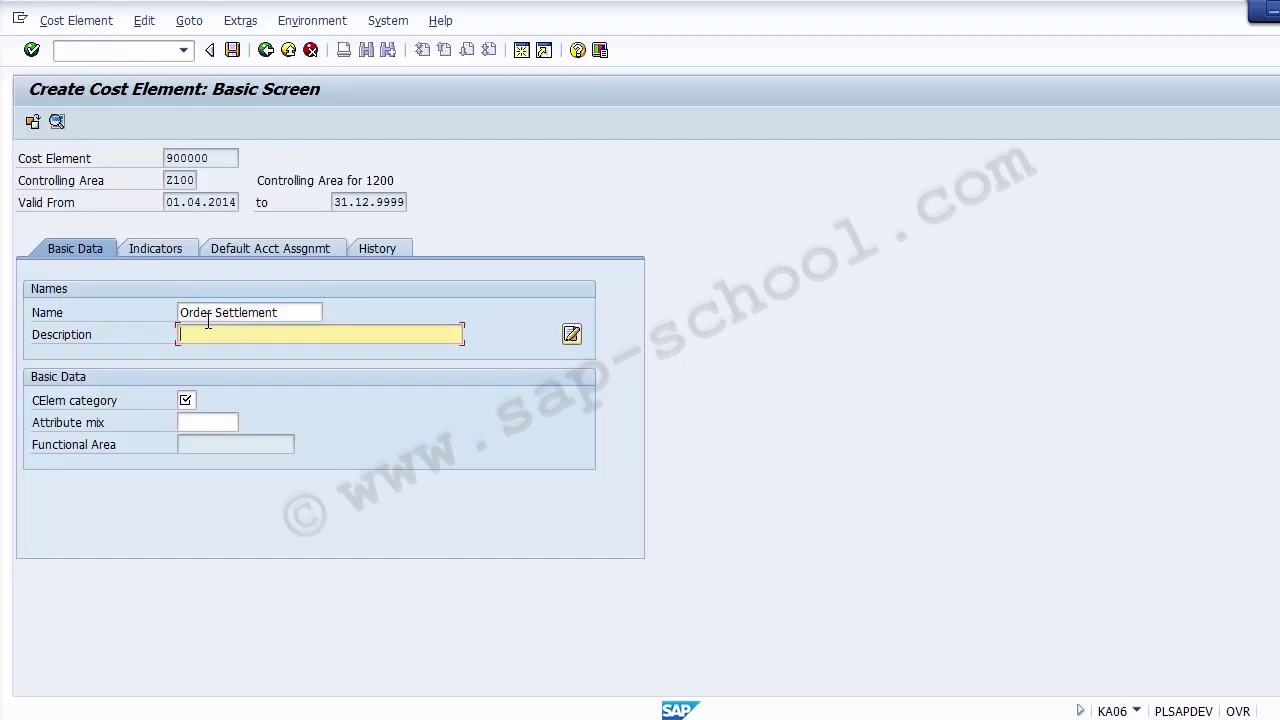
# Enter "Order Settlement of Order Costs" as the description of the cost element.
pyautogui.write('O')
pyautogui.press('Down')
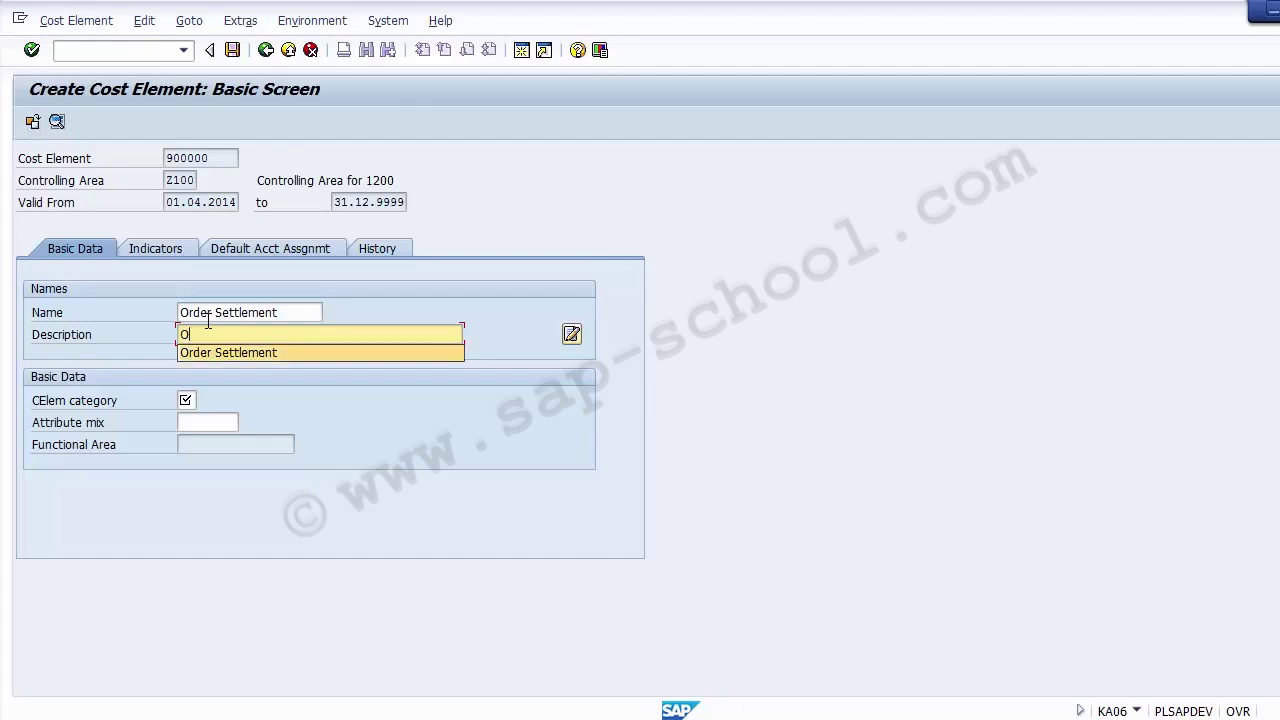
pyautogui.press('Return')
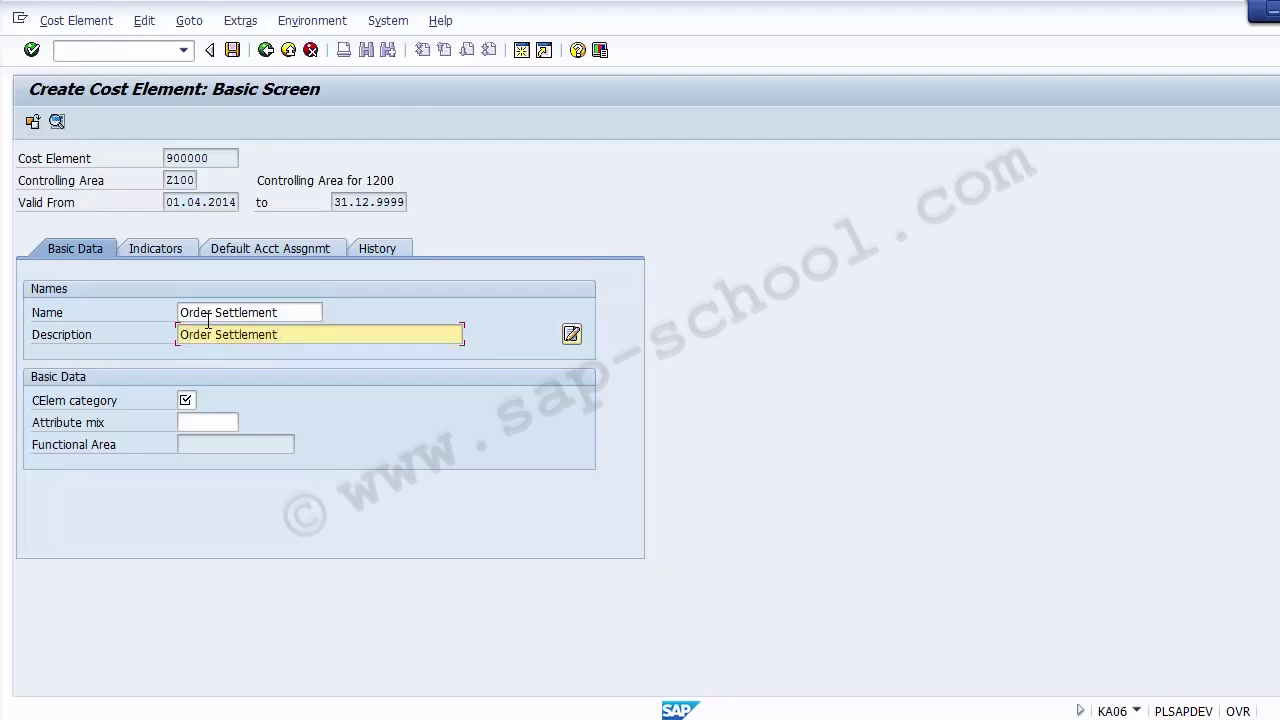
pyautogui.write('of Order ocsts')
pyautogui.press('BackSpace')
pyautogui.press('BackSpace')
pyautogui.press('BackSpace')
pyautogui.press('BackSpace')
pyautogui.press('BackSpace')
pyautogui.write('Costs')
# Open the possible values for the cost element category and examine each available category from 21 to 61.
pyautogui.click(190, 401)
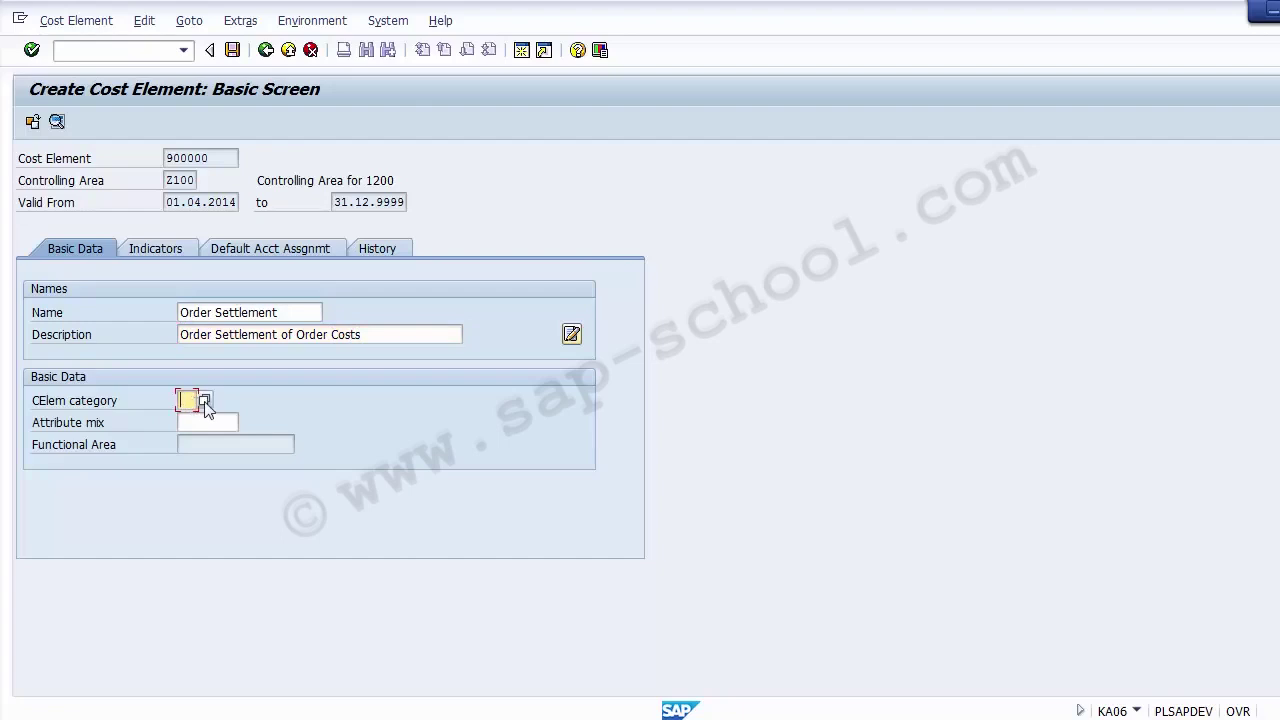
pyautogui.click(204, 401)
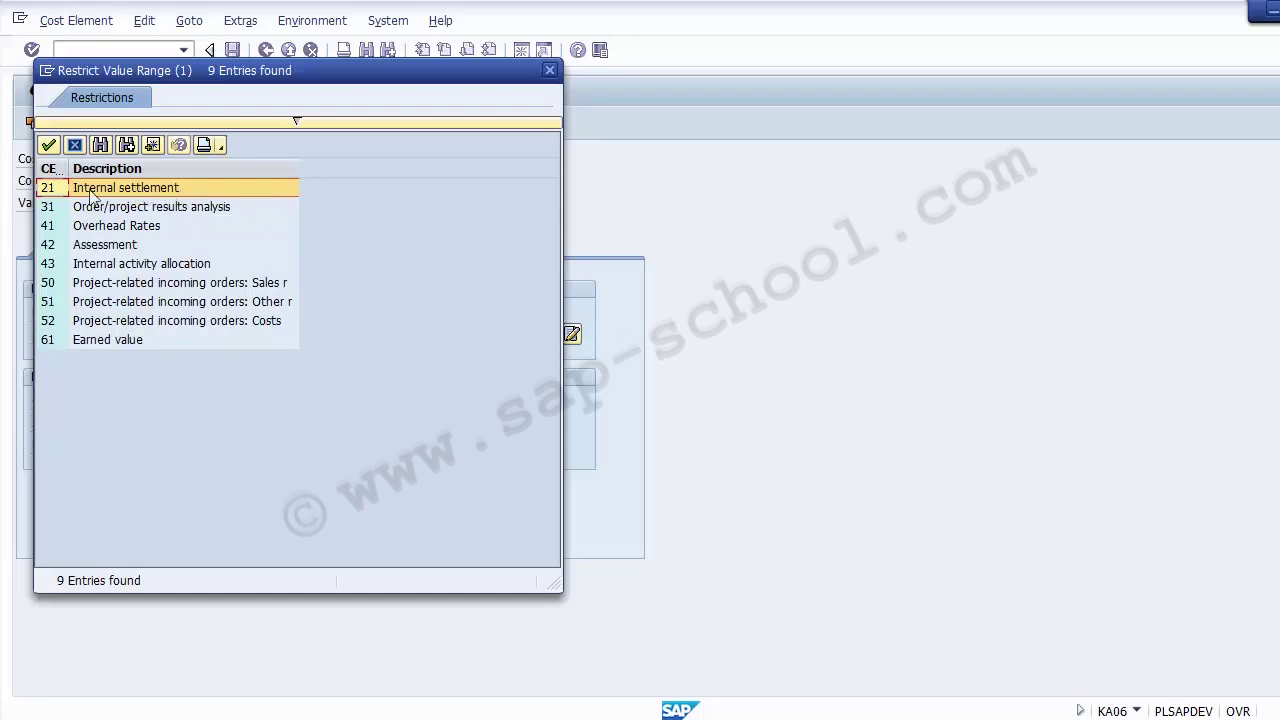
pyautogui.moveTo(67, 169); pyautogui.dragTo(107, 169)
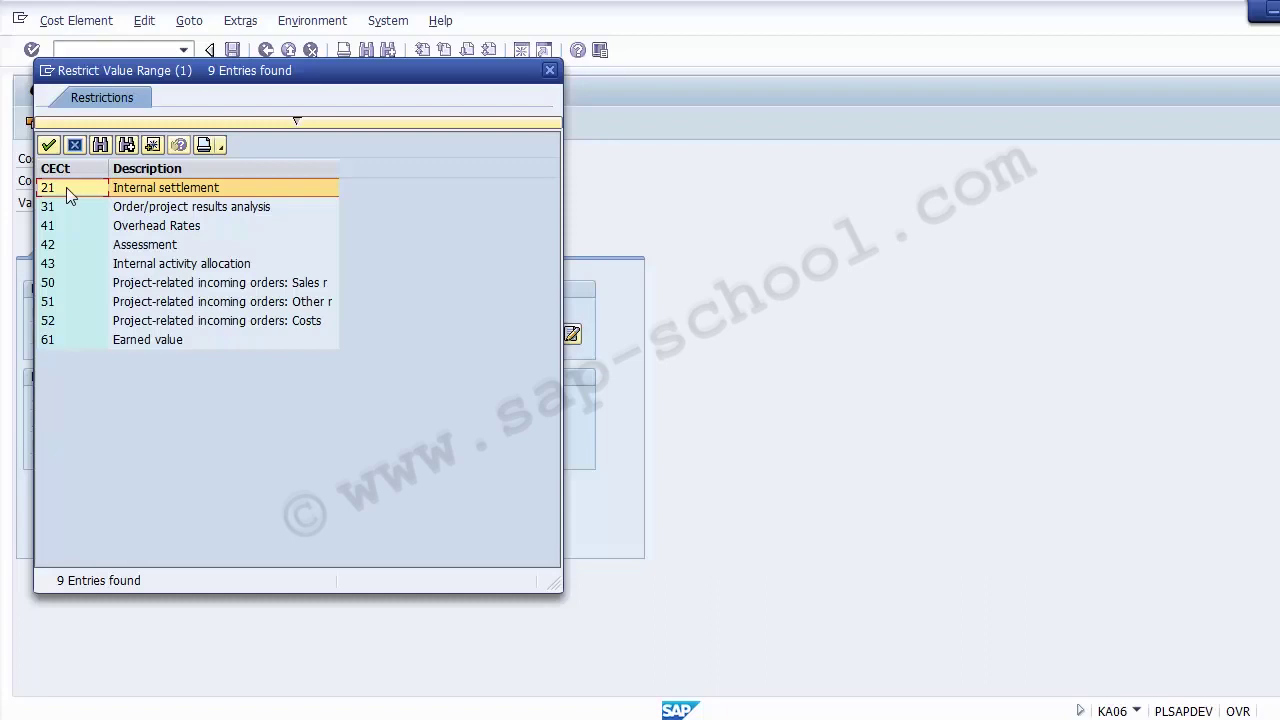
pyautogui.press('Down')
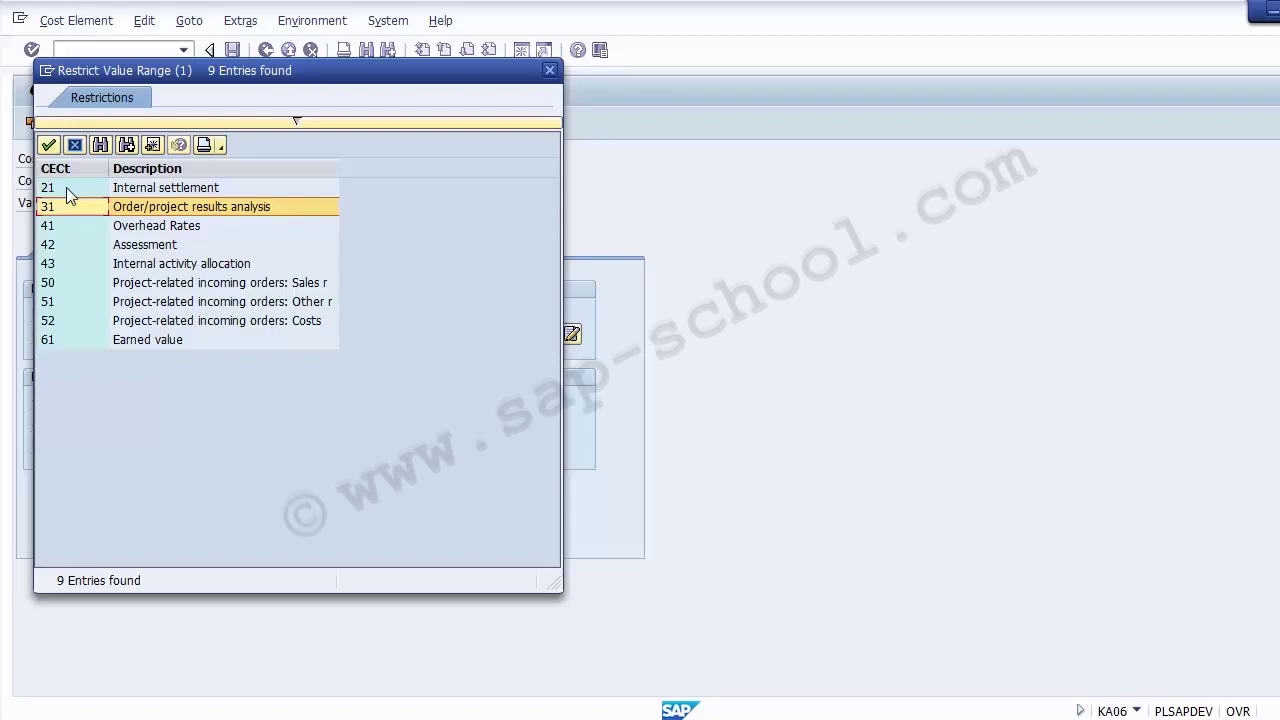
pyautogui.press('Down')
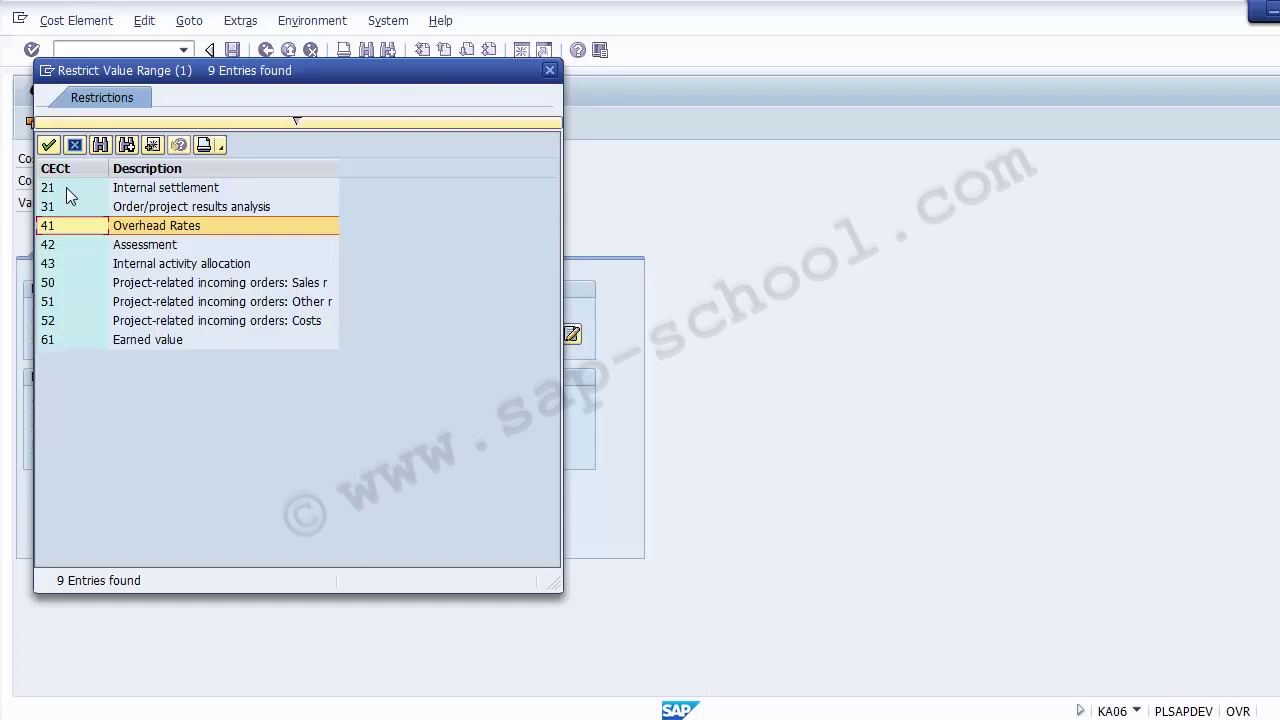
pyautogui.press('Down')
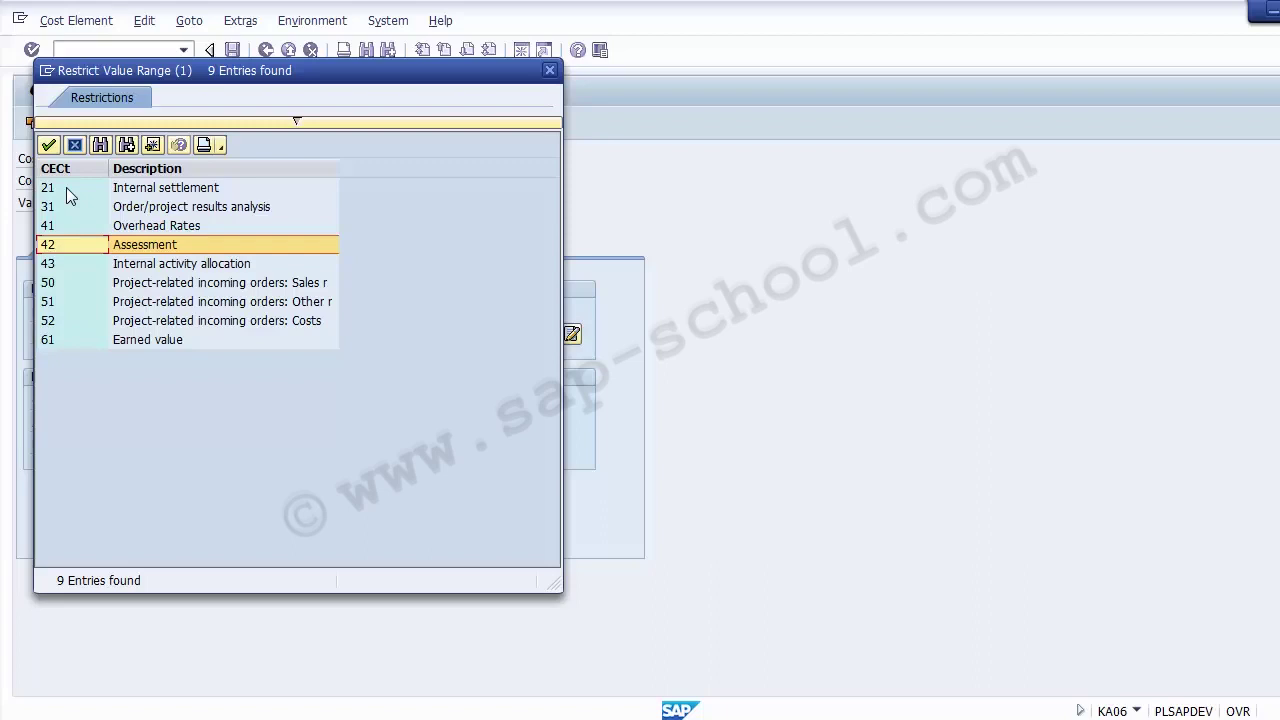
pyautogui.press('Down')
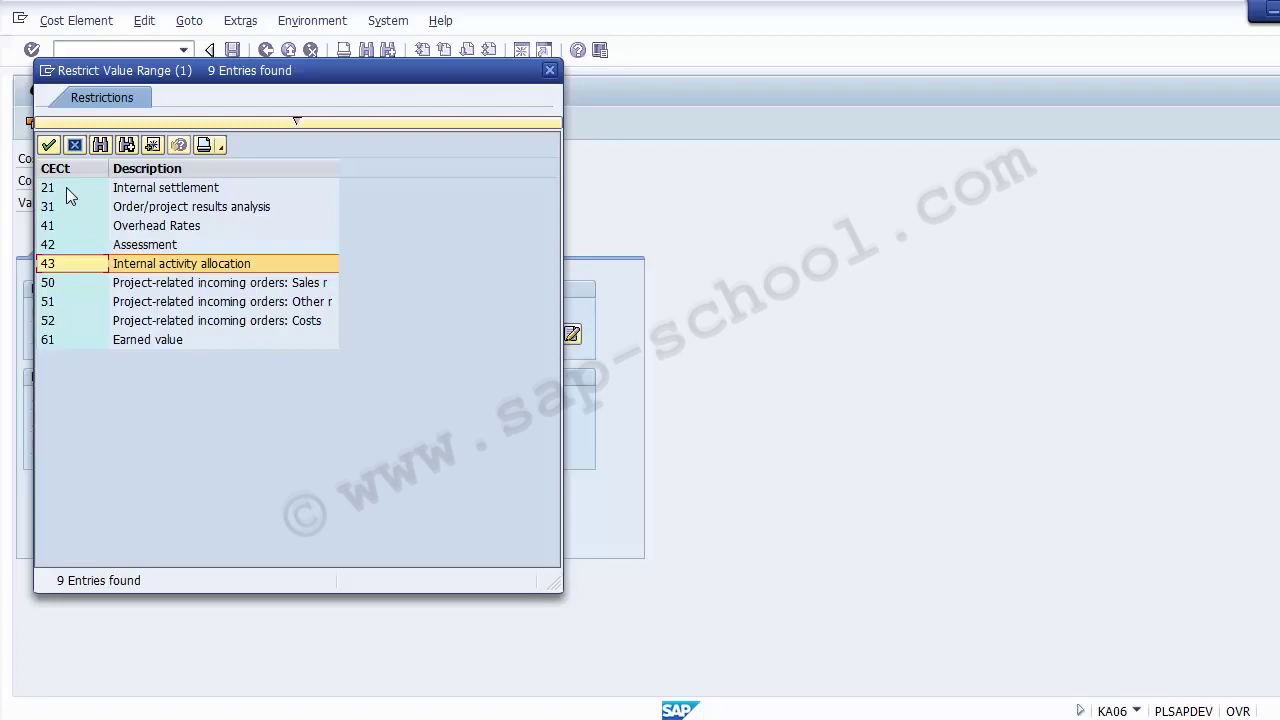
pyautogui.press('Down')
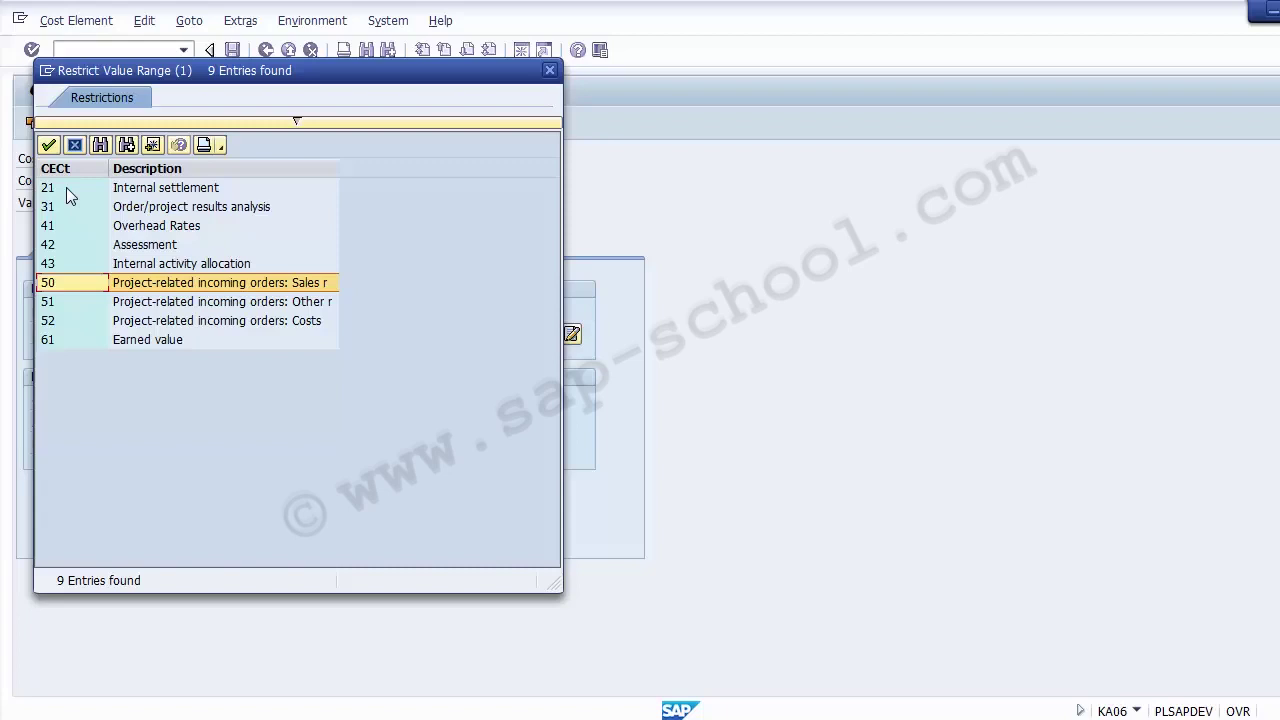
pyautogui.press('Down')
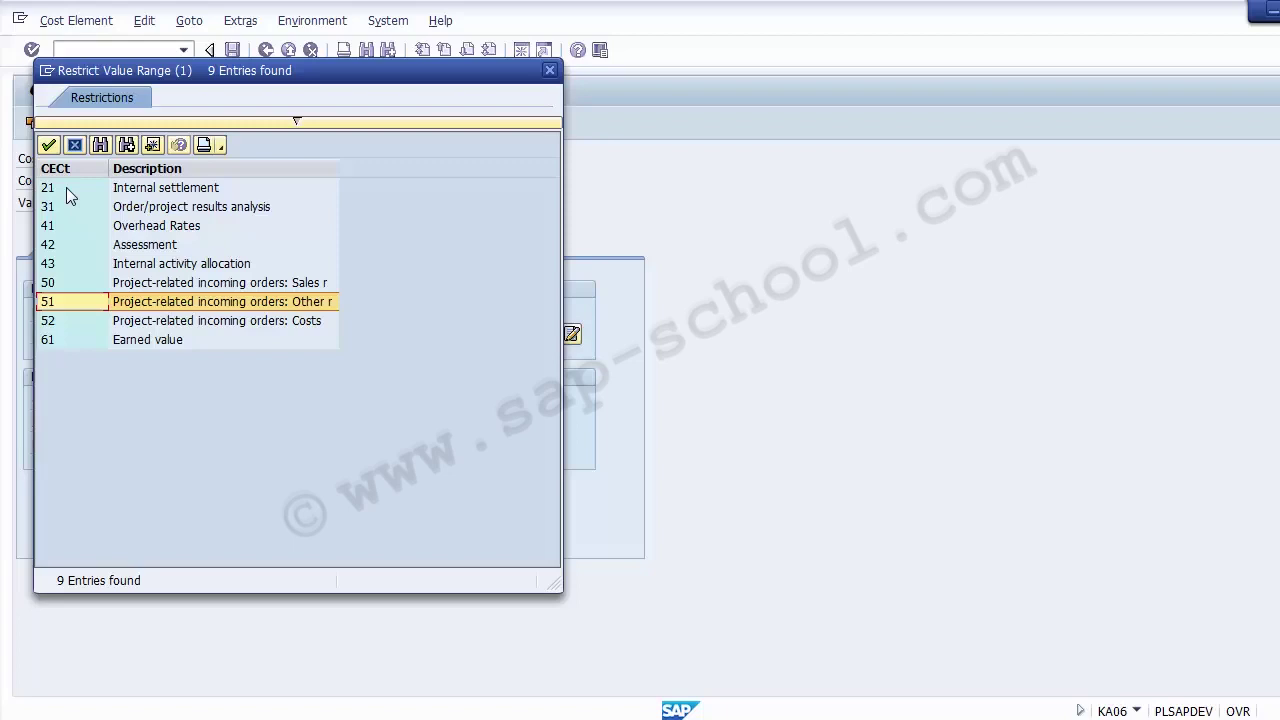
pyautogui.press('Down')
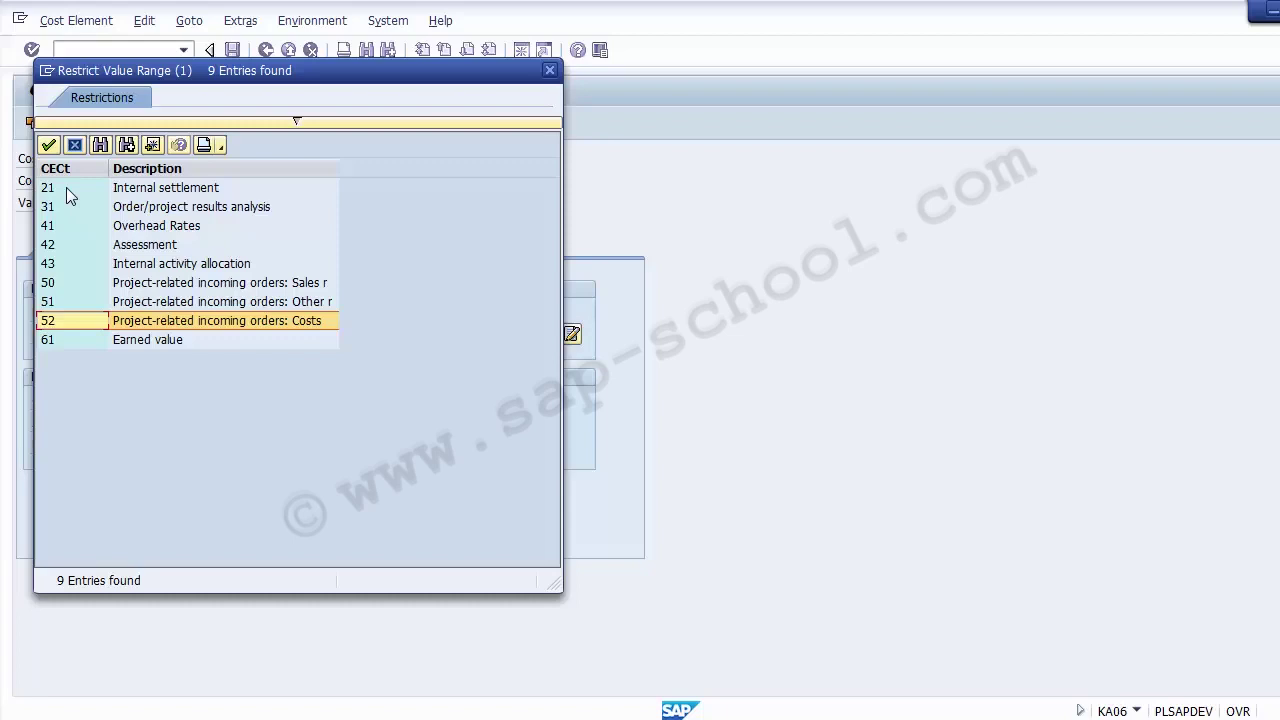
pyautogui.press('Down')
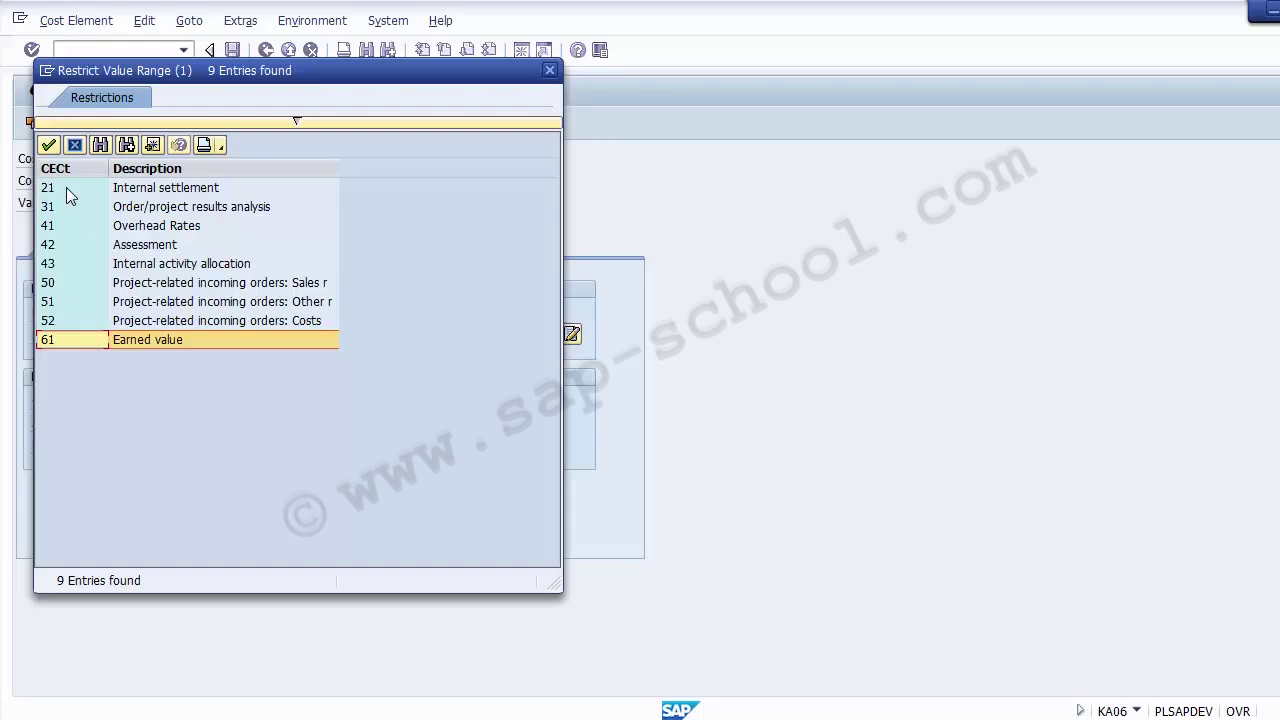
pyautogui.press('Up')
pyautogui.press('Up')
pyautogui.press('Up')
pyautogui.press('Up')
pyautogui.press('Up')
pyautogui.press('Up')
pyautogui.press('Up')
pyautogui.press('Up')
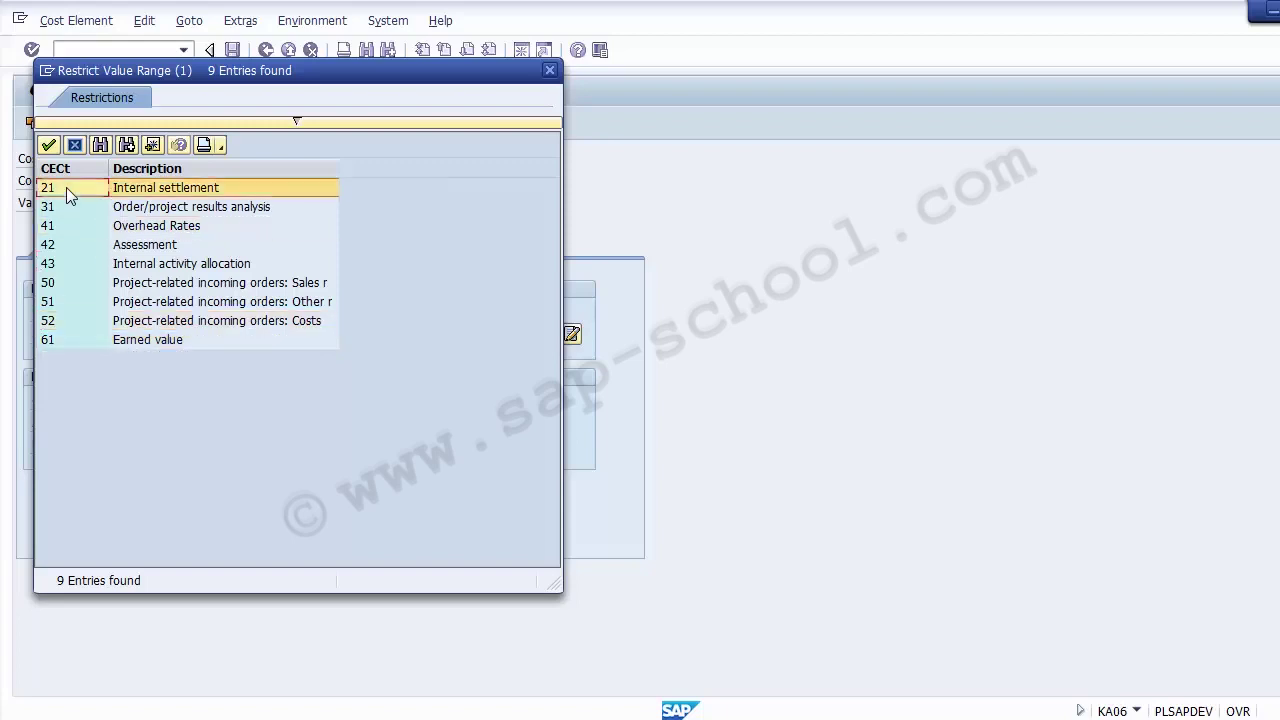
# Set the cost element category to 21, Internal settlement.
pyautogui.moveTo(282, 76); pyautogui.dragTo(808, 126)
pyautogui.click(576, 240)
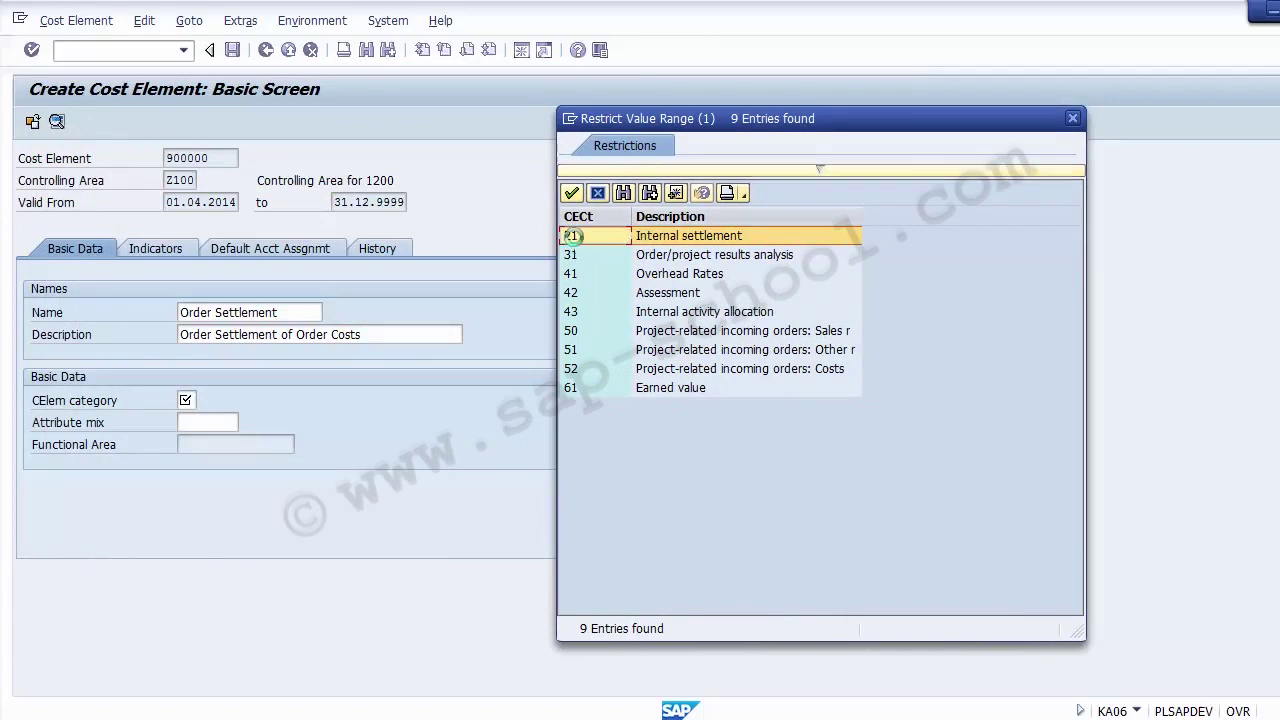
pyautogui.doubleClick(576, 243)
pyautogui.click(68, 402)
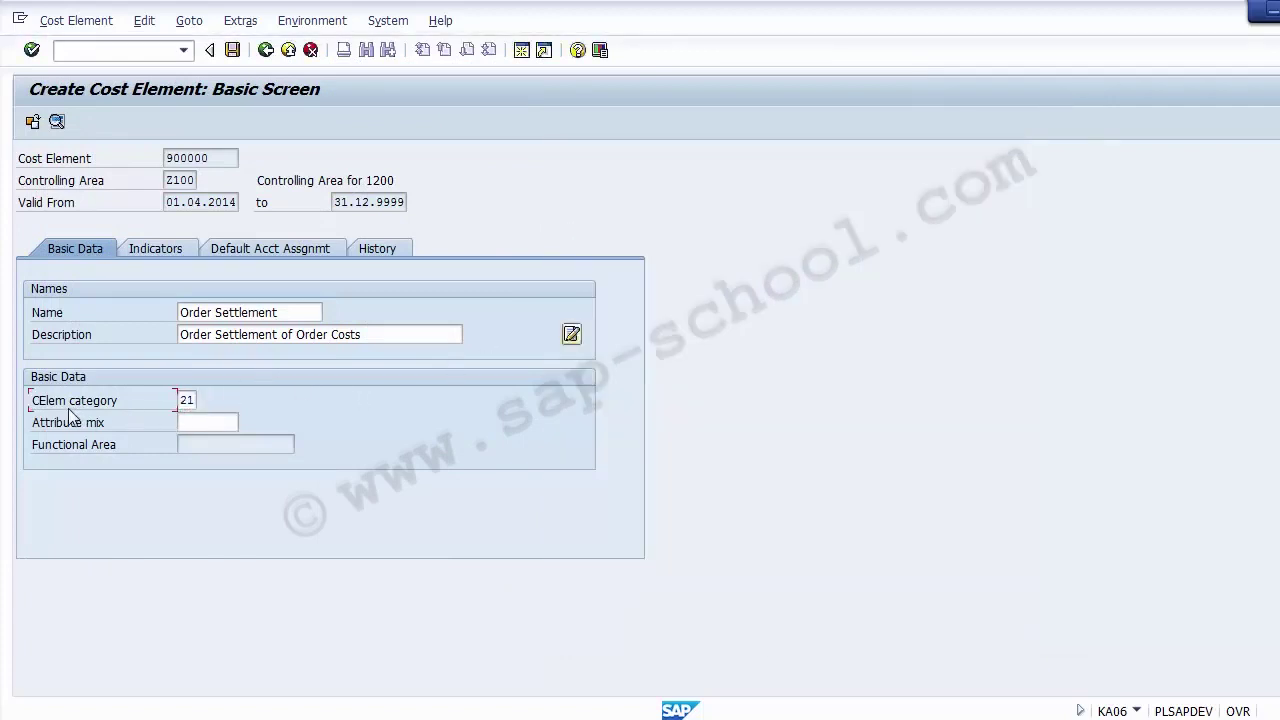
# Review the consumption quantity indicators, default account assignment and history data of the new cost element.
pyautogui.click(153, 252)
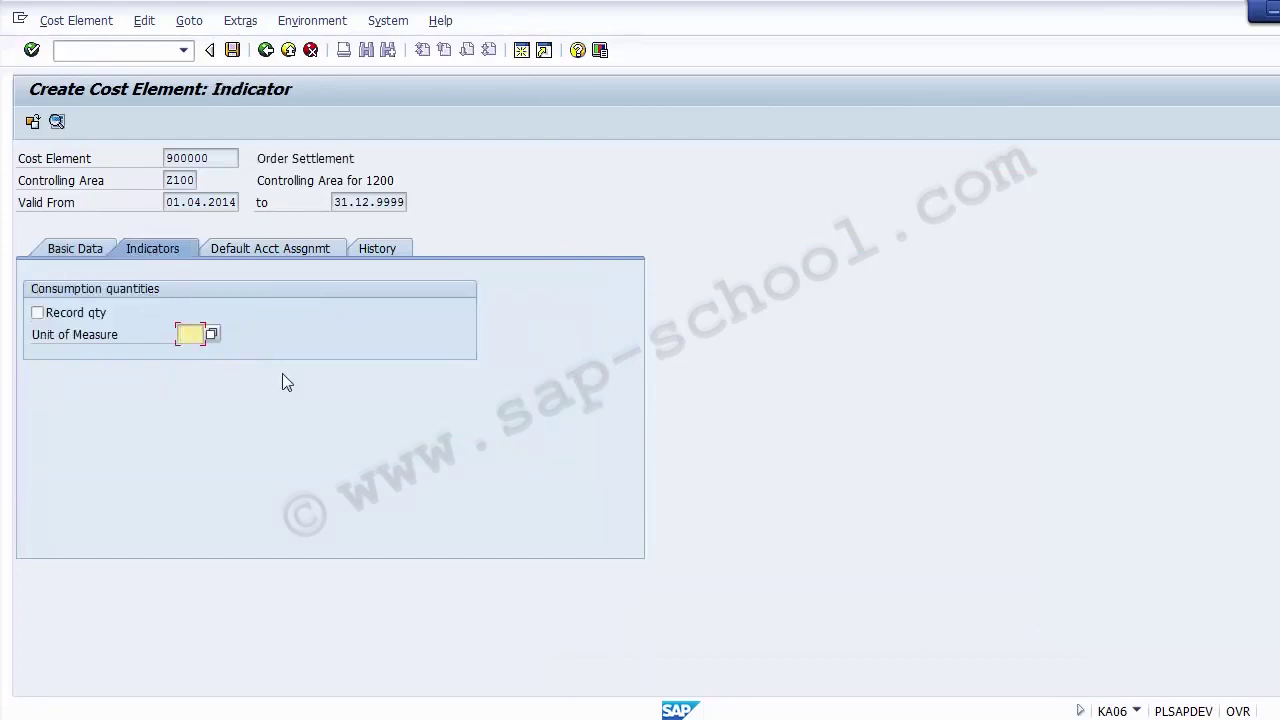
pyautogui.click(87, 318)
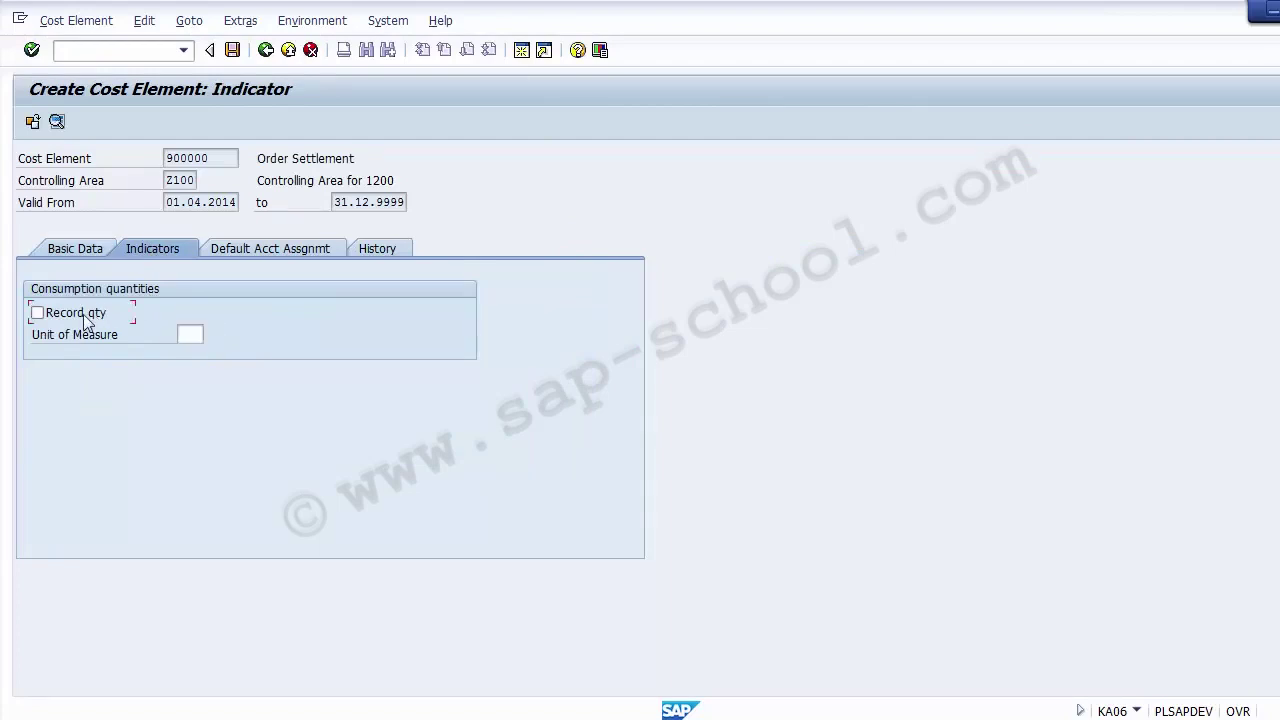
pyautogui.click(190, 334)
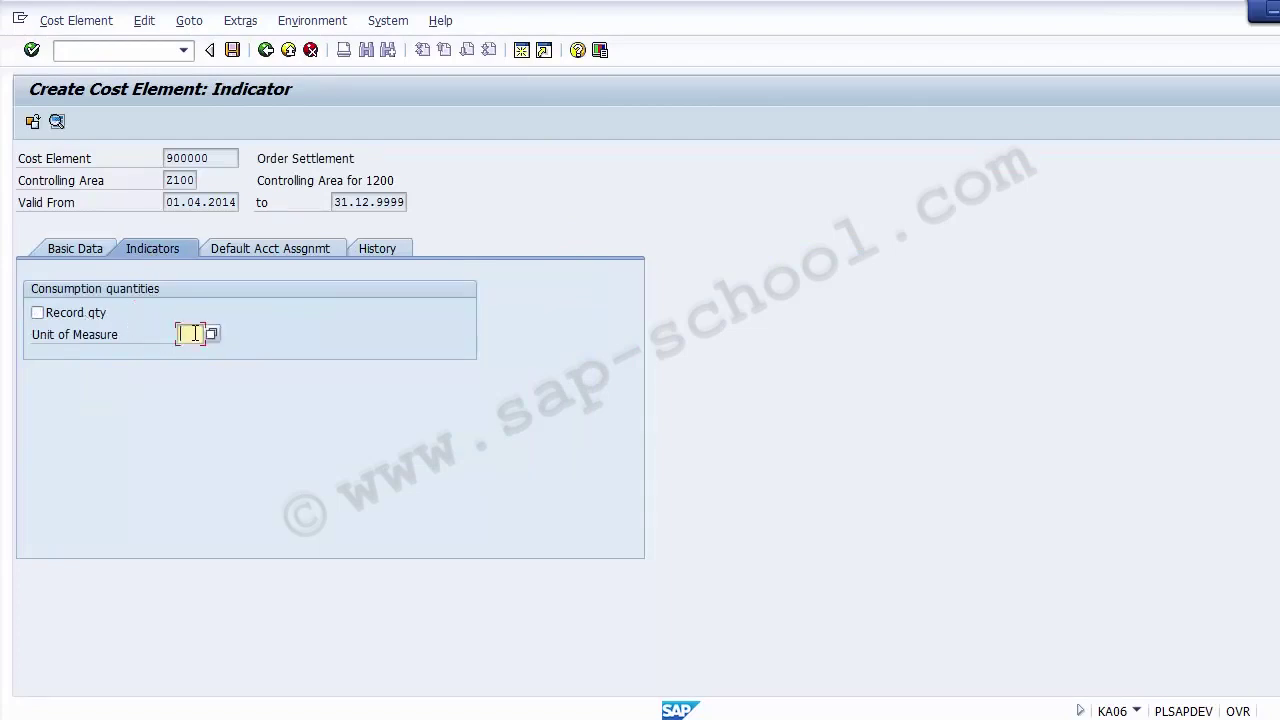
pyautogui.click(268, 252)
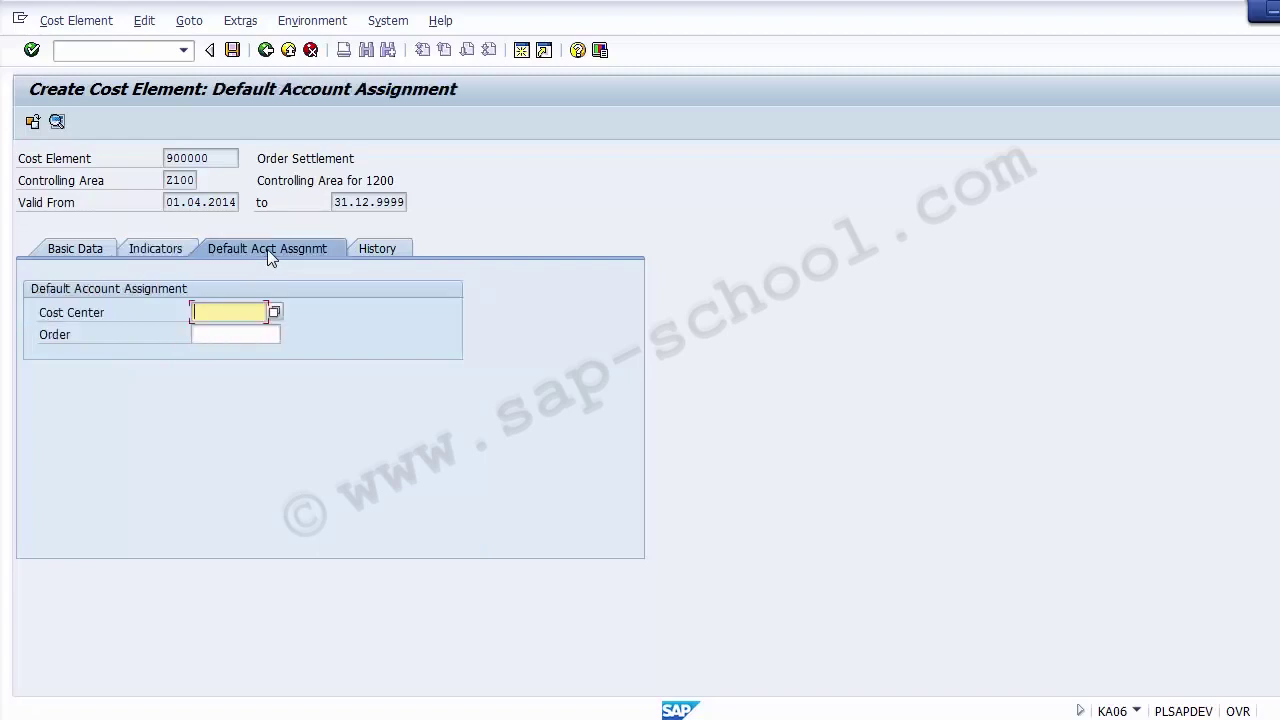
pyautogui.click(223, 334)
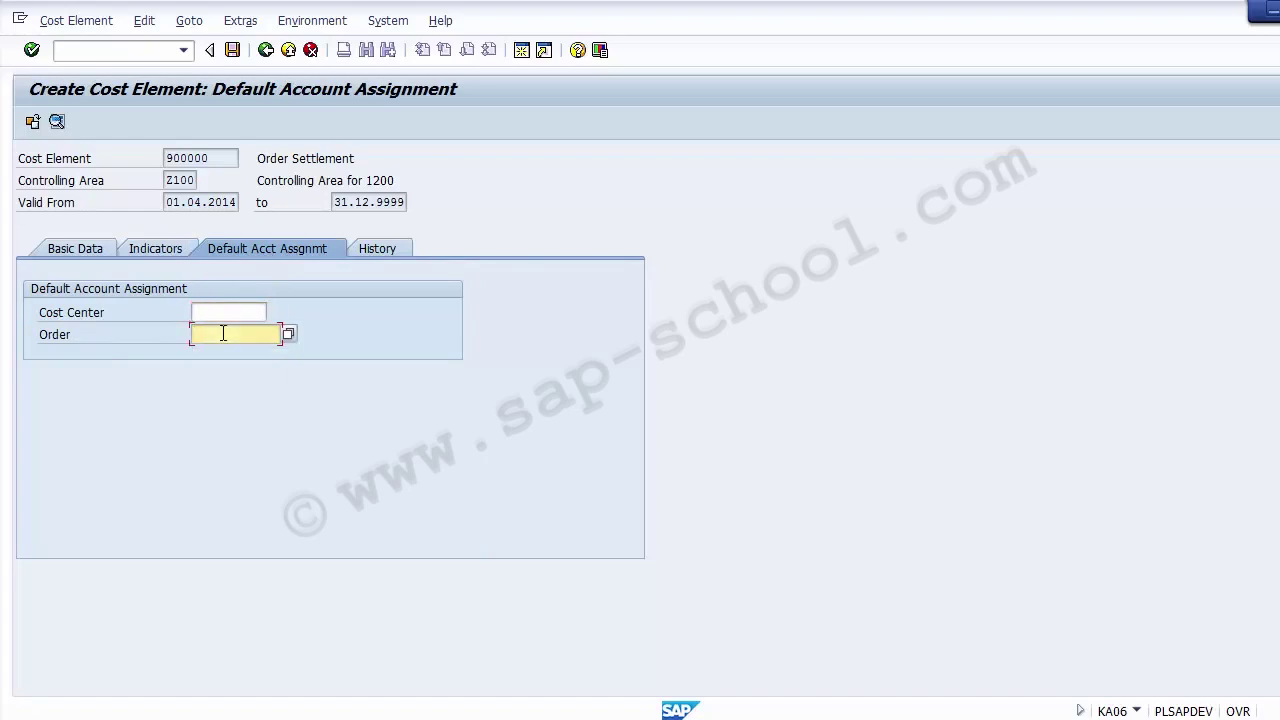
pyautogui.click(211, 316)
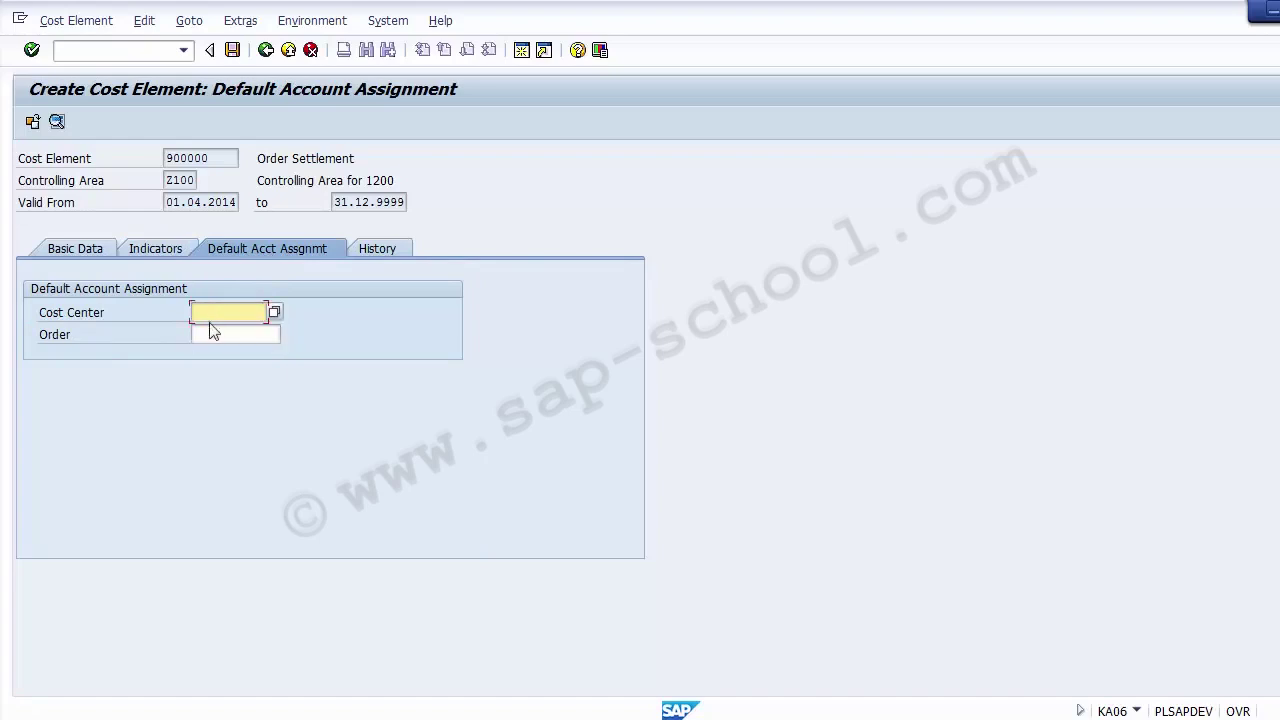
pyautogui.click(211, 336)
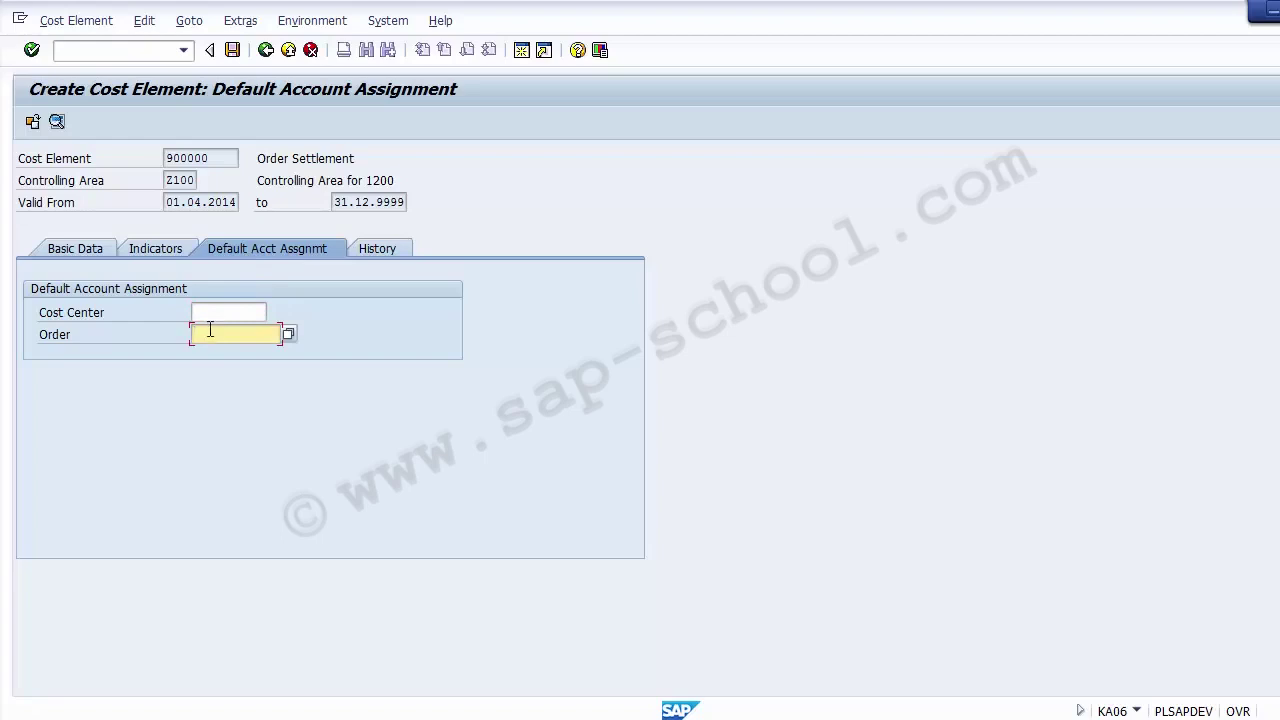
pyautogui.click(209, 316)
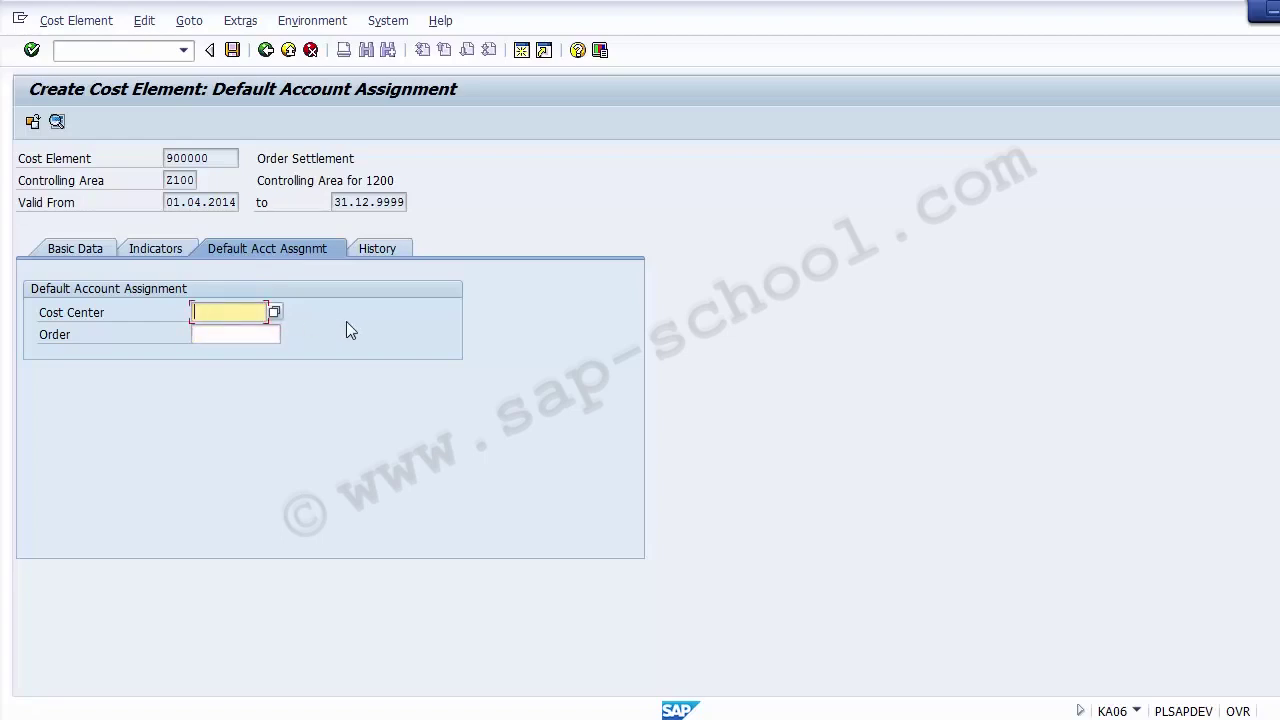
pyautogui.click(386, 247)
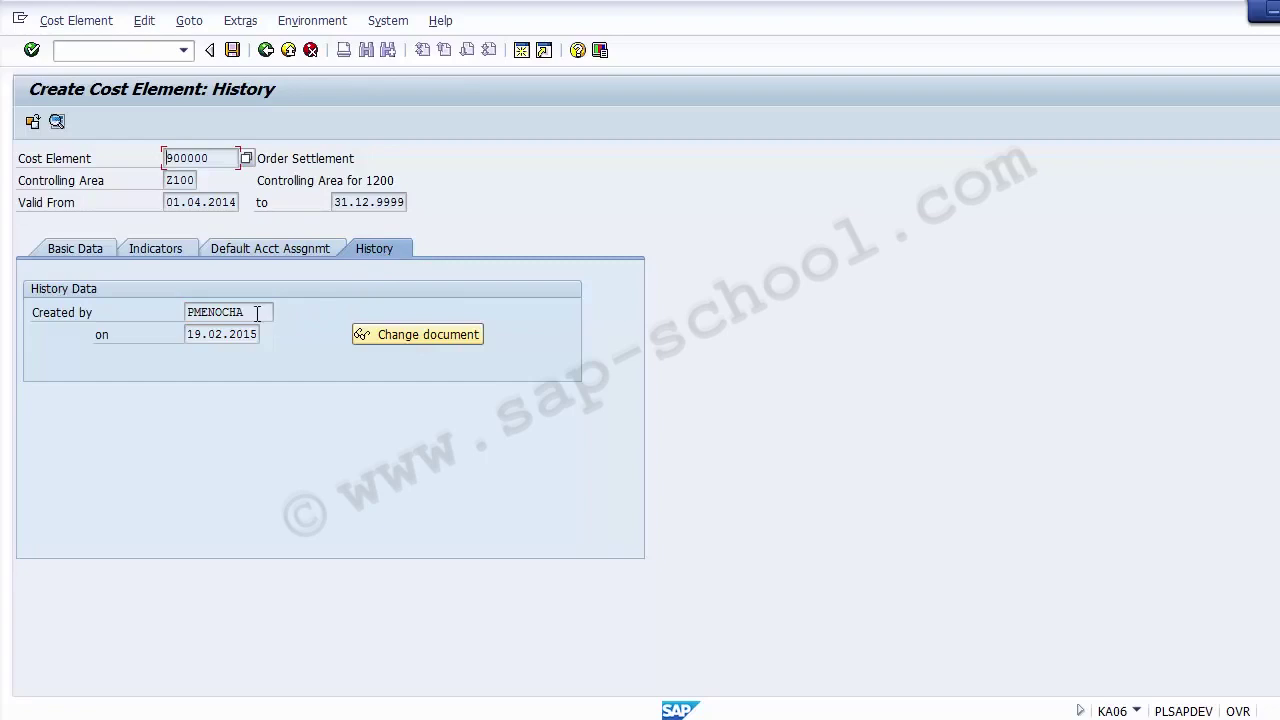
pyautogui.moveTo(257, 313)
pyautogui.mouseDown()
pyautogui.moveTo(177, 317)
pyautogui.moveTo(190, 336)
pyautogui.moveTo(259, 337)
pyautogui.mouseUp()
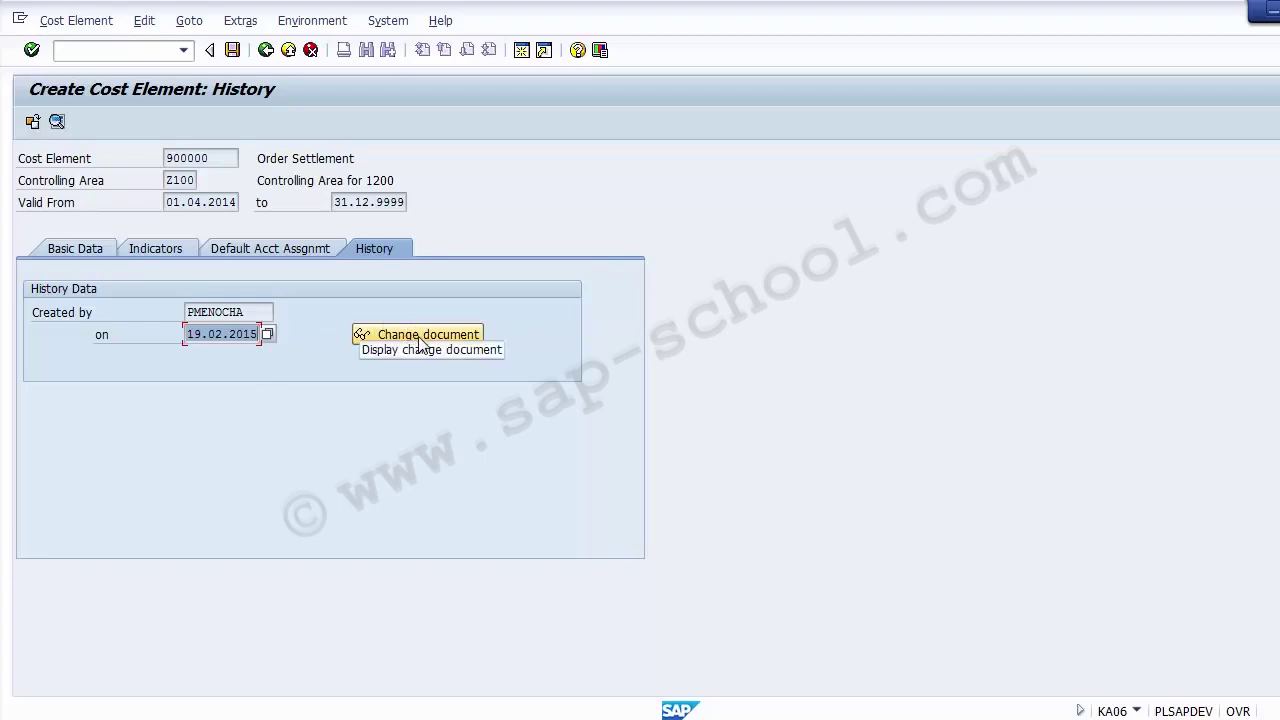
# Return to the basic data and save secondary cost element 900000.
pyautogui.click(61, 247)
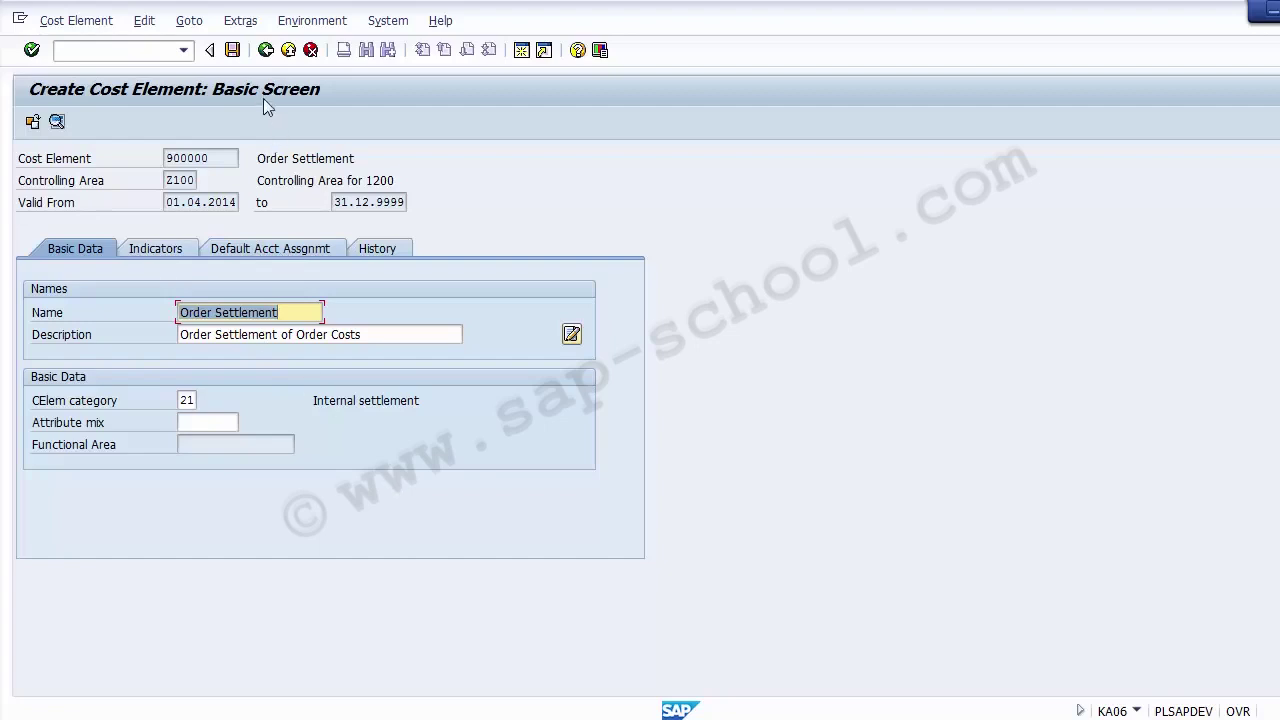
pyautogui.click(233, 56)
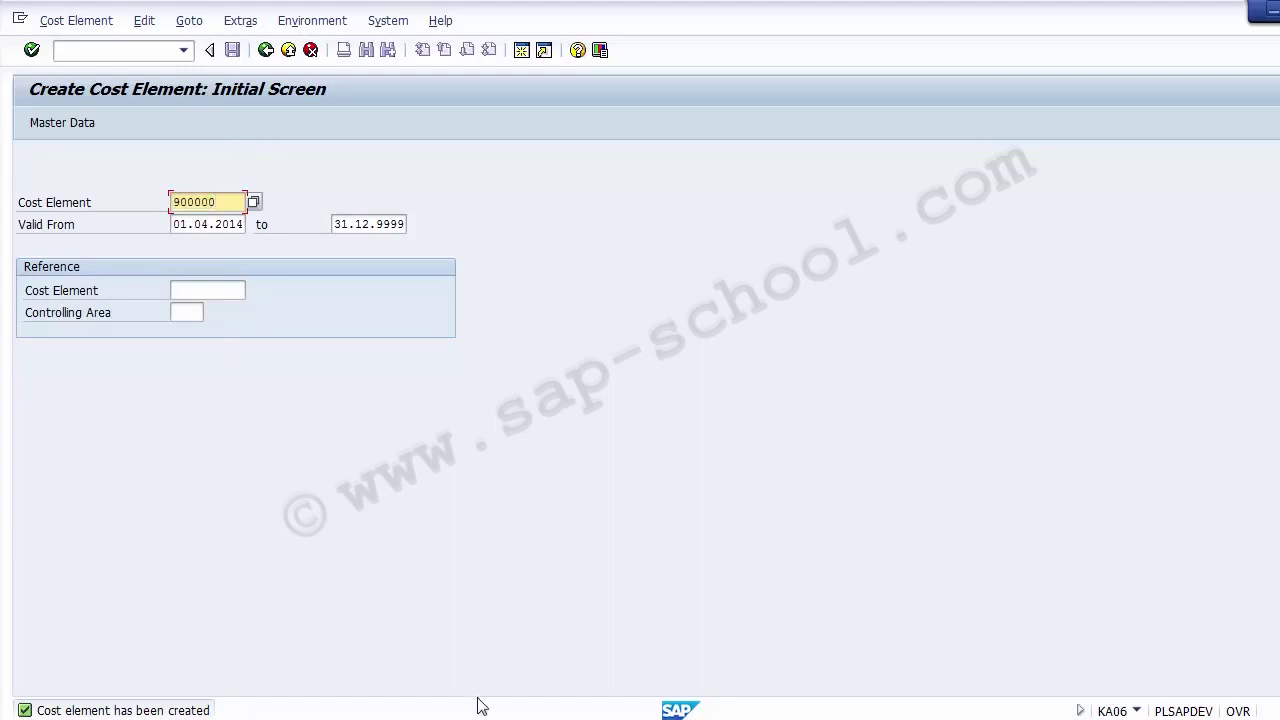
# Switch to the PowerPoint slide on creating cost elements, check the KA02 and KA03 codes for secondary cost elements, and return to SAP.
pyautogui.hotkey('alt', 'Tab')
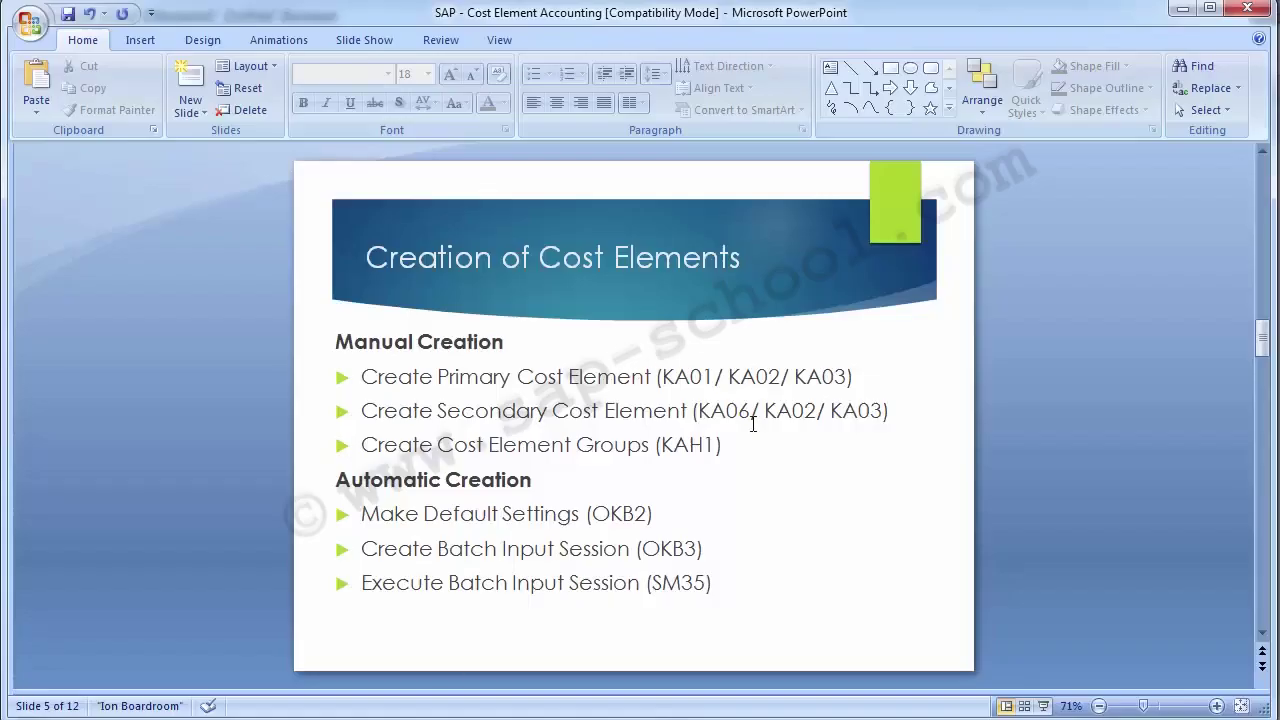
pyautogui.moveTo(765, 411); pyautogui.dragTo(885, 411)
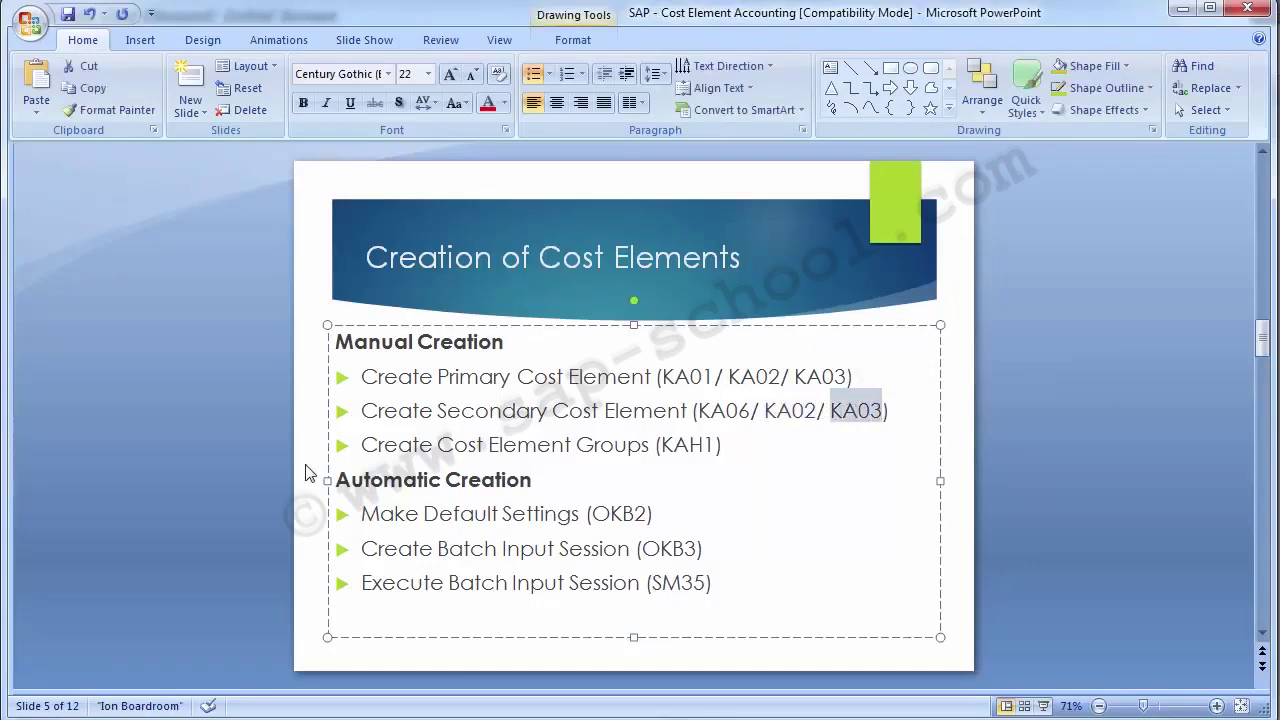
pyautogui.click(185, 430)
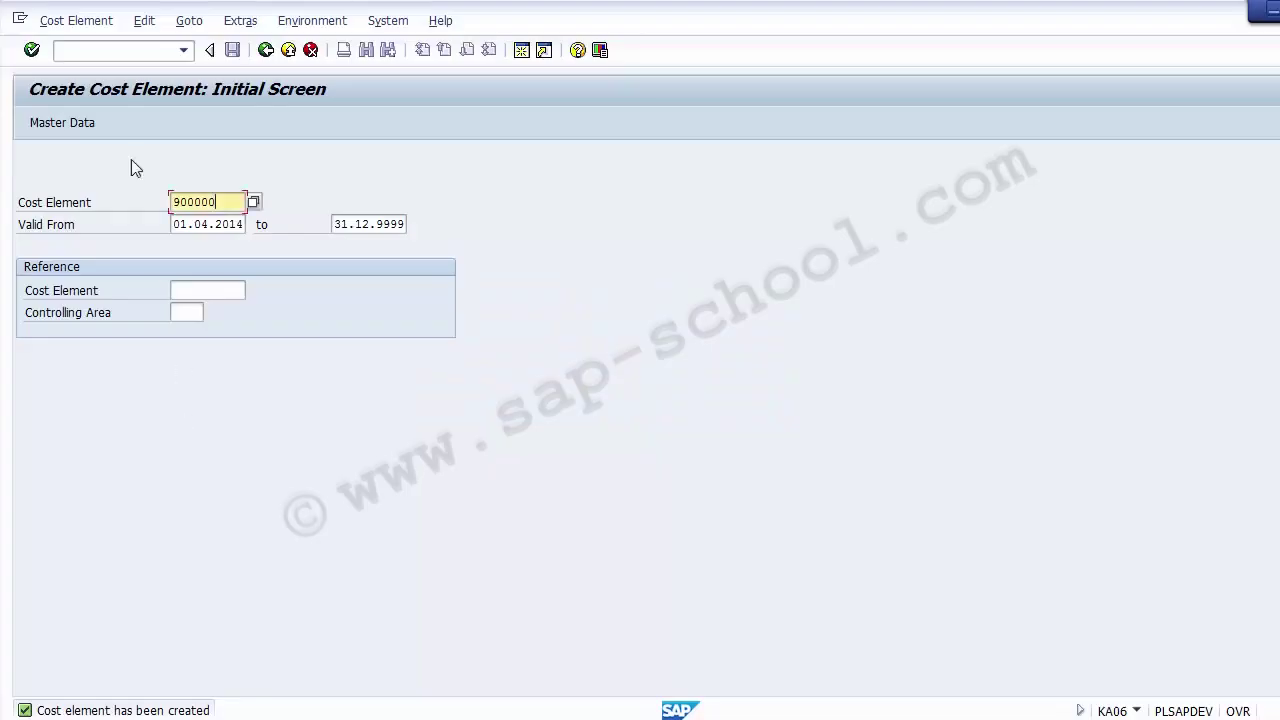
# Open secondary cost element 900000 for changing with transaction KA02.
pyautogui.click(88, 52)
pyautogui.write('/nb')
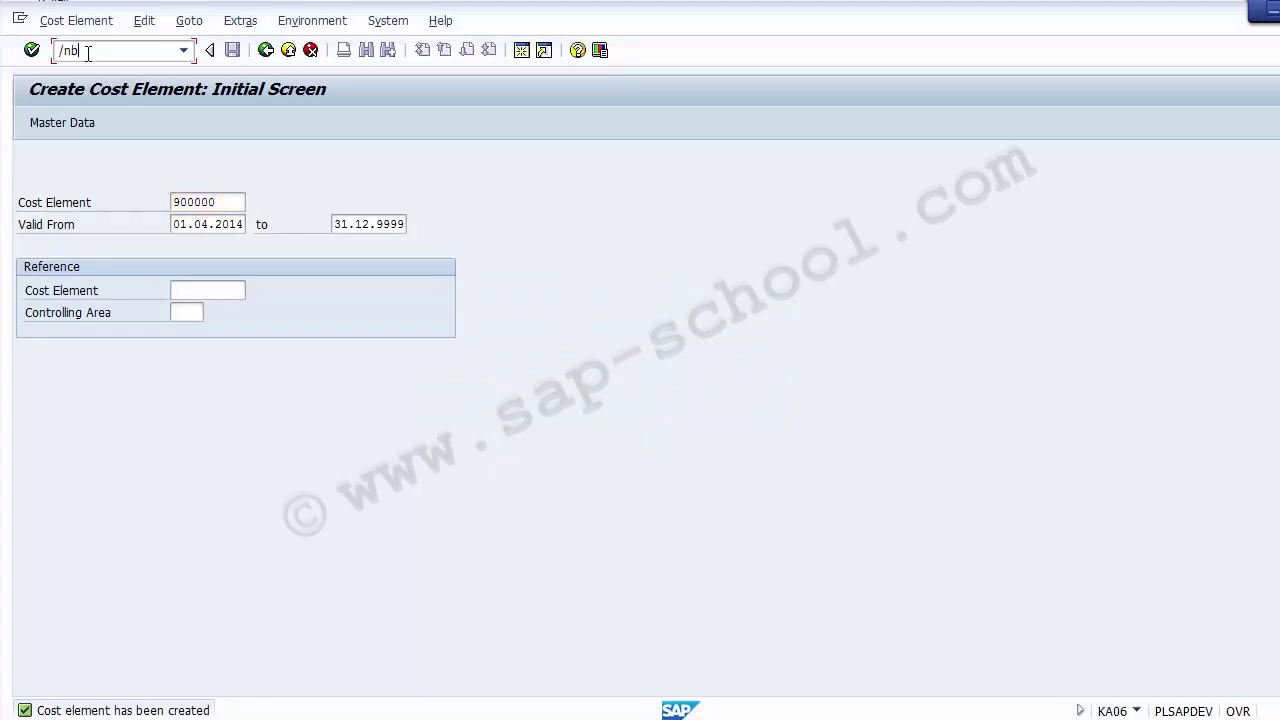
pyautogui.write('KA02')
pyautogui.press('Return')
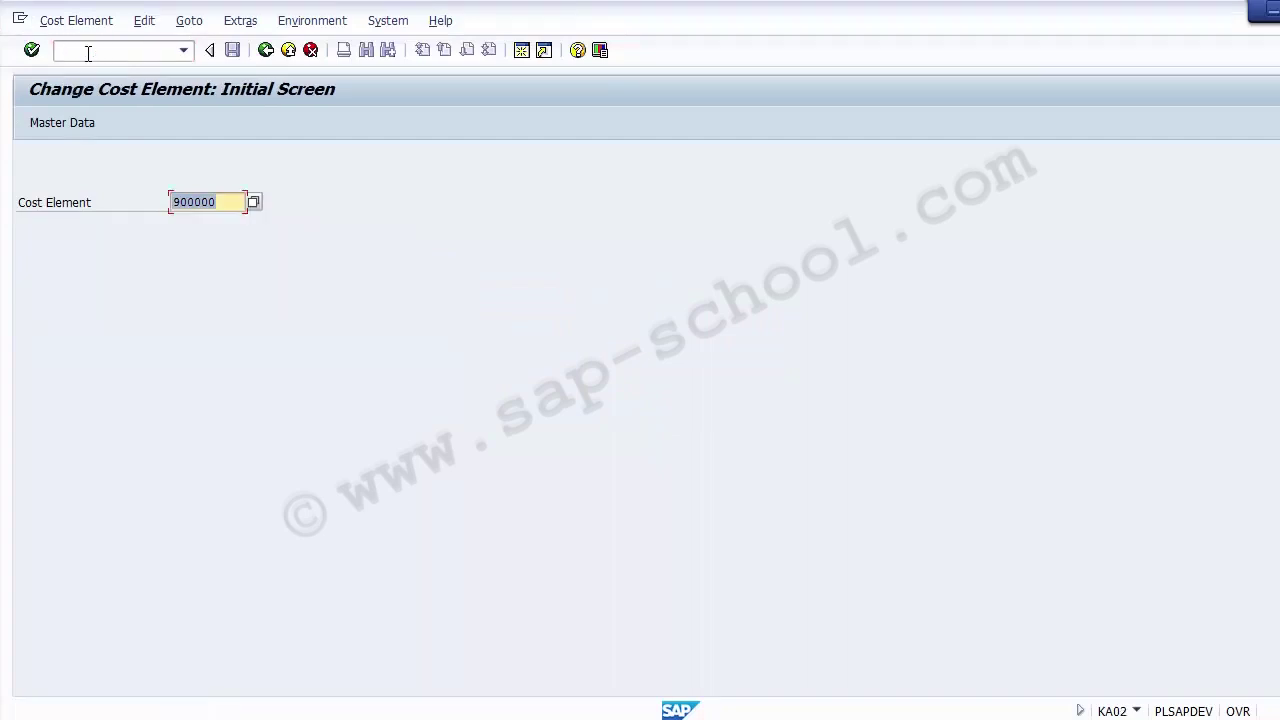
pyautogui.press('End')
pyautogui.press('Return')
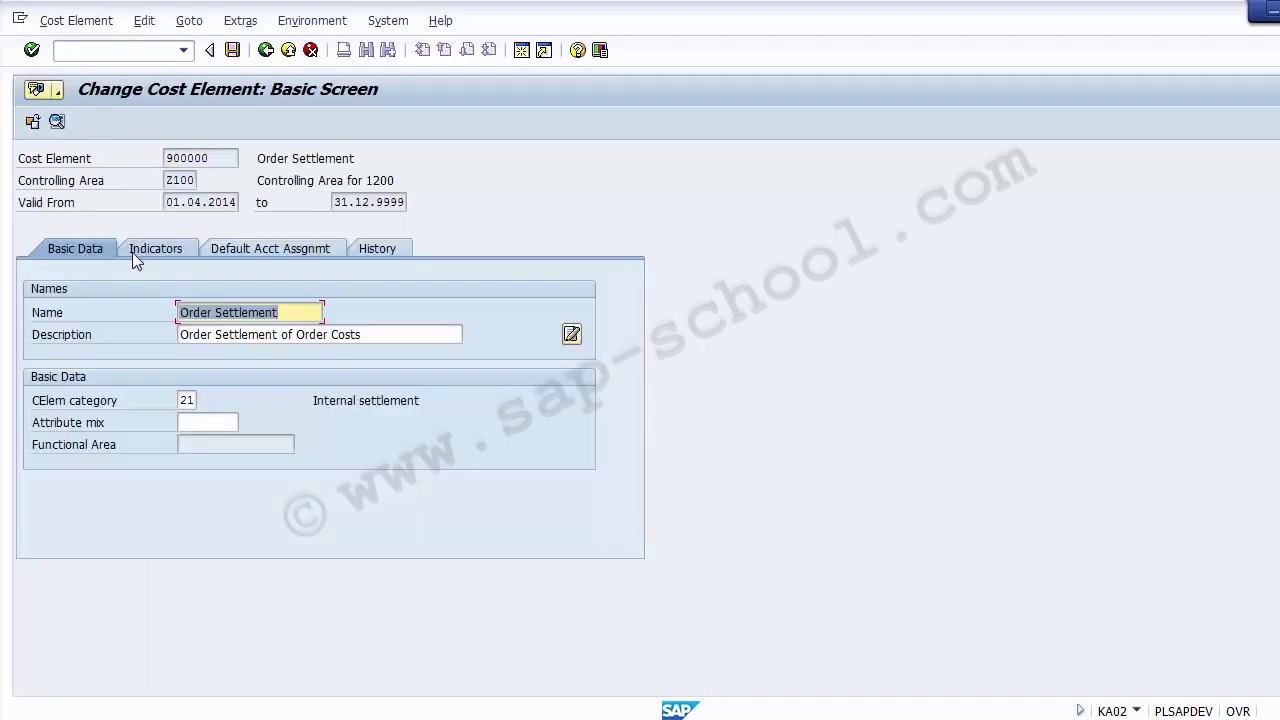
# Check the indicators and default account assignment of cost element 900000, return to its basic data and save.
pyautogui.click(155, 250)
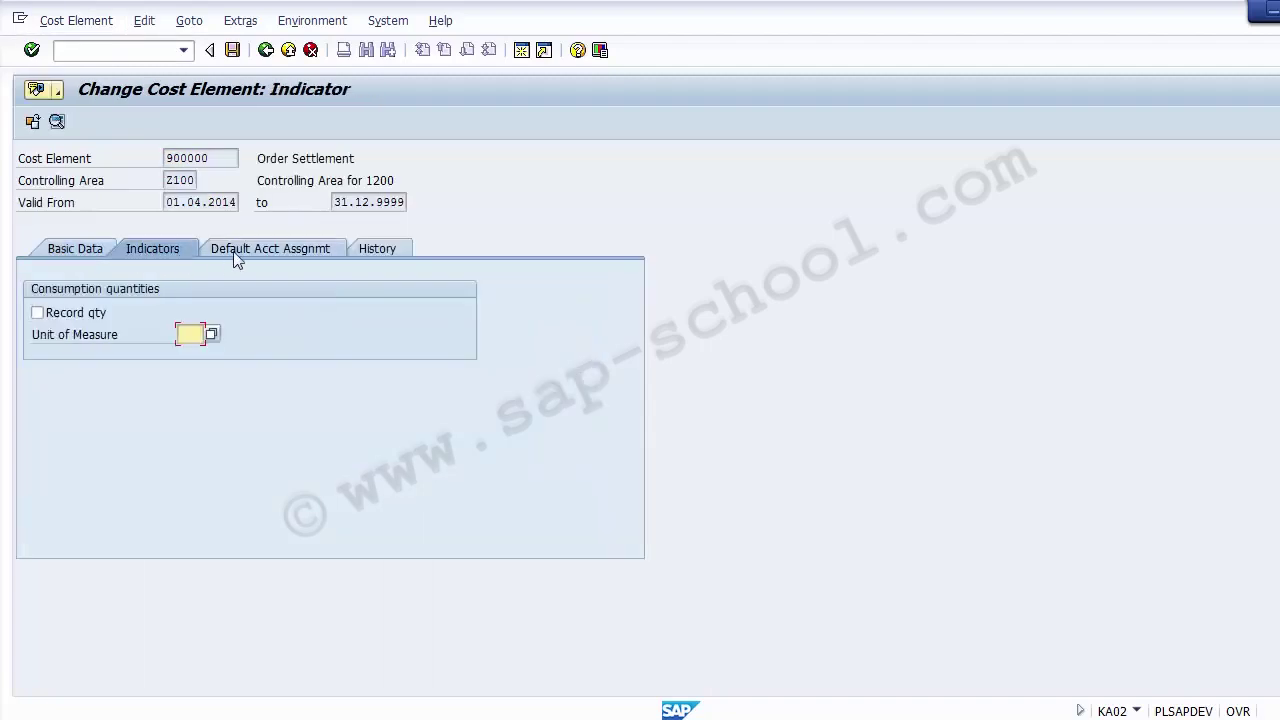
pyautogui.click(225, 250)
pyautogui.click(78, 249)
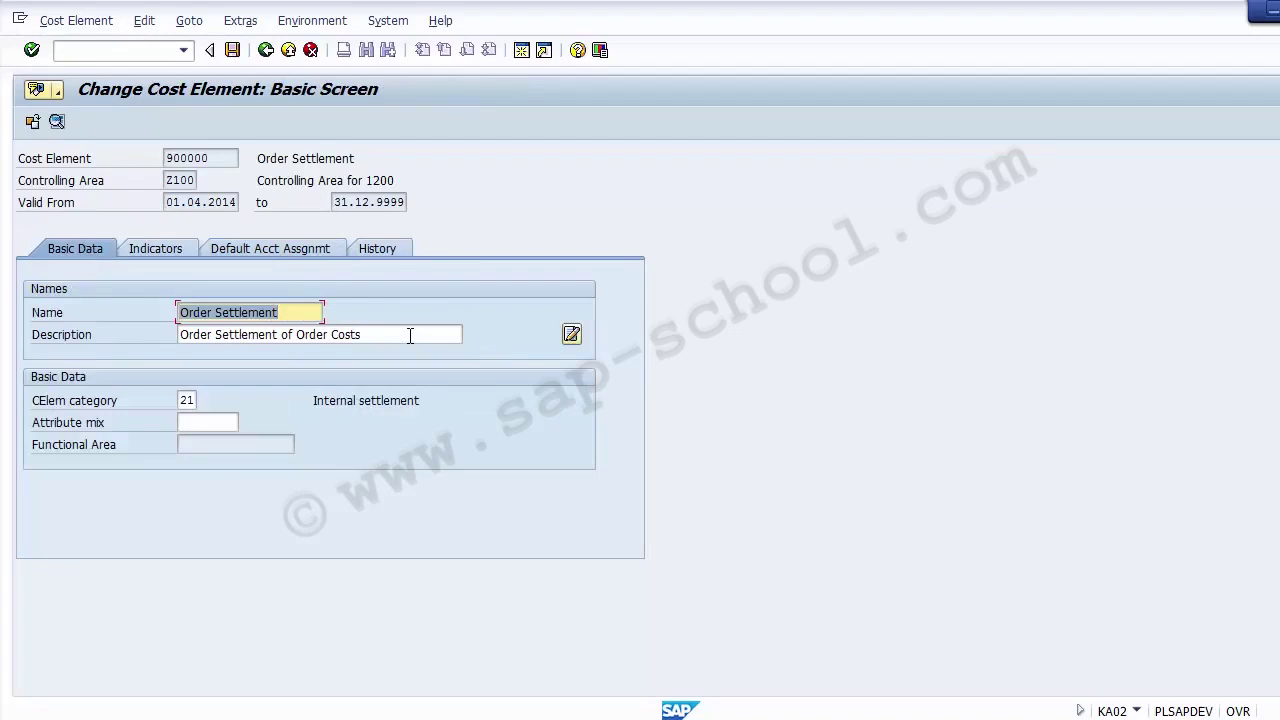
pyautogui.click(232, 50)
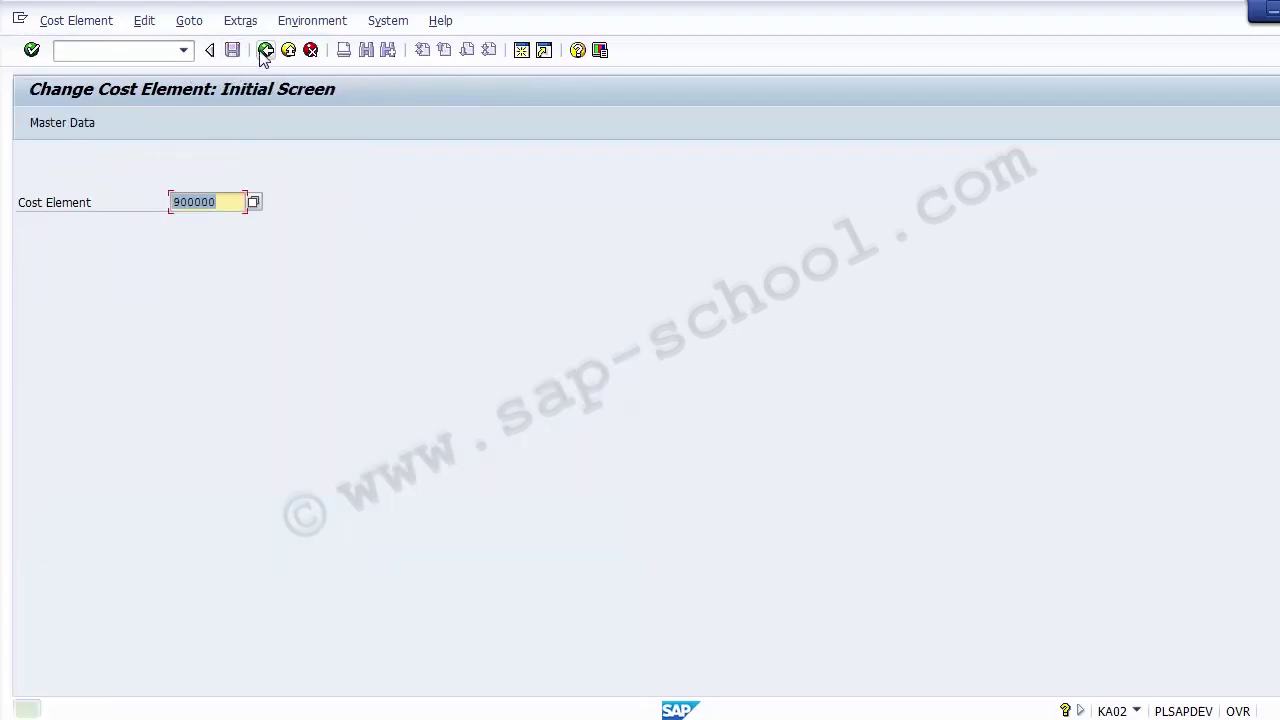
# Display secondary cost element 900000 with transaction KA03.
pyautogui.click(128, 56)
pyautogui.write('/n')
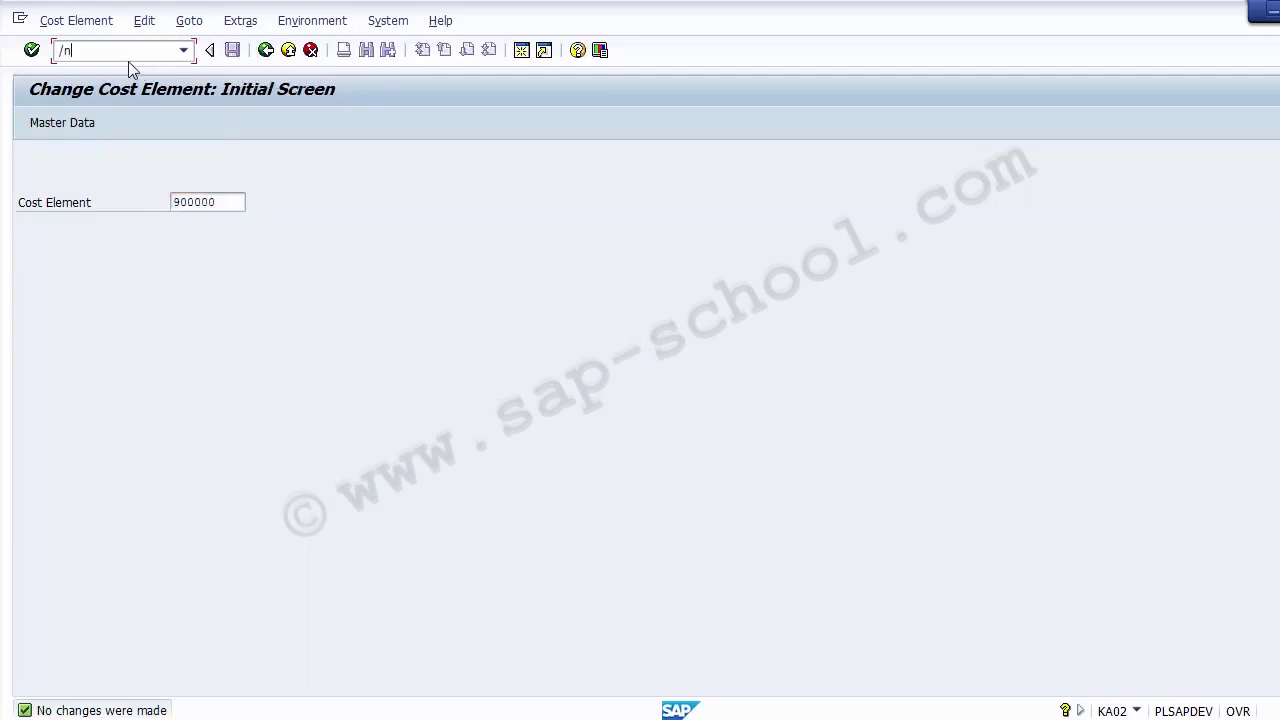
pyautogui.write('KA03')
pyautogui.press('Return')
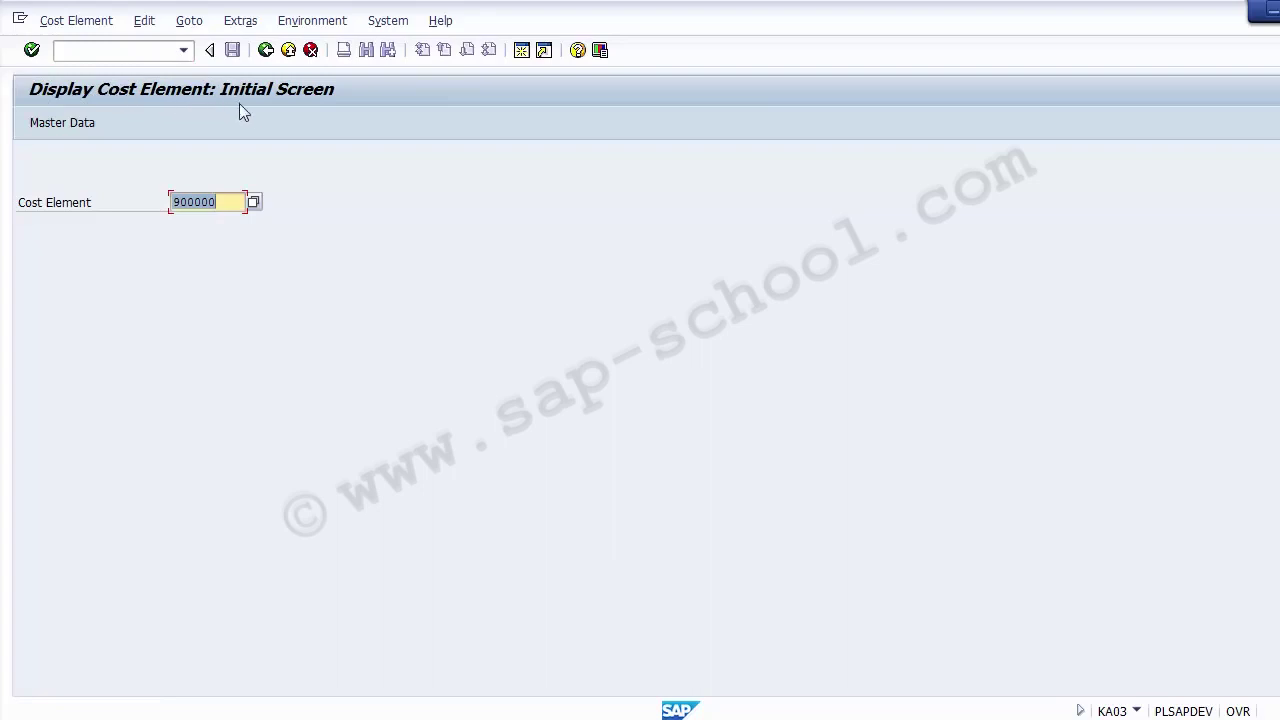
pyautogui.click(232, 206)
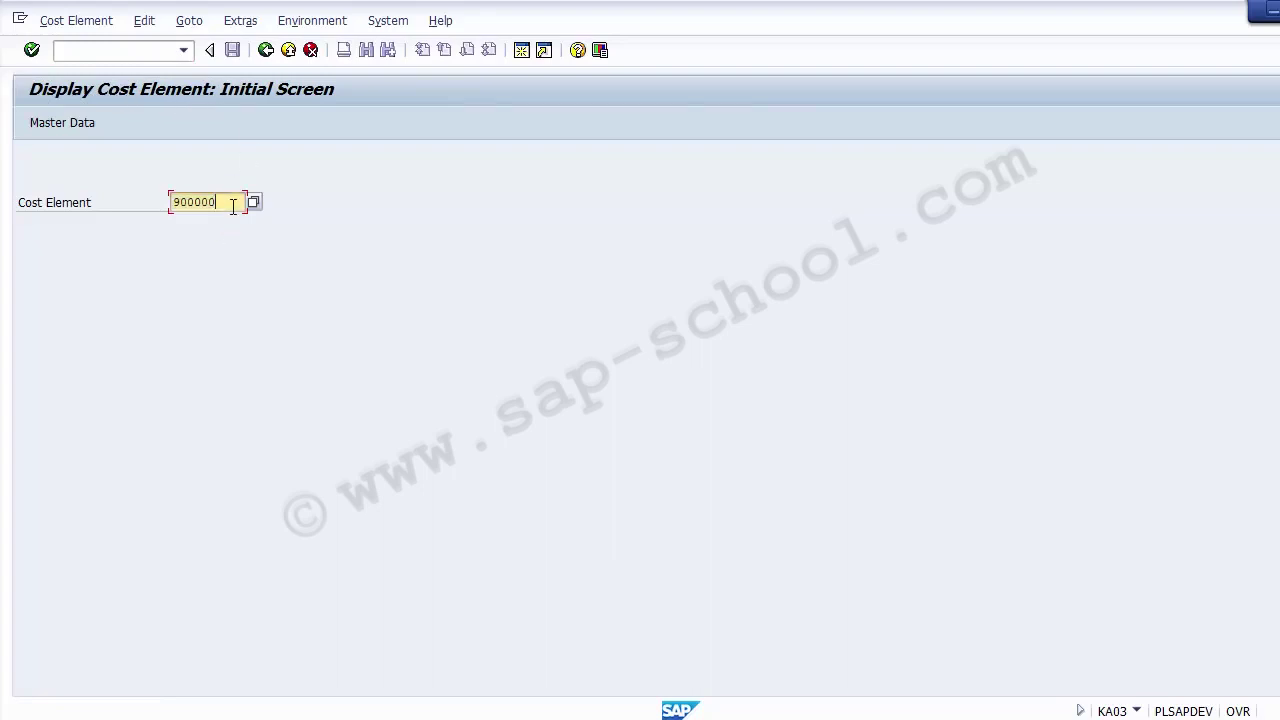
pyautogui.press('Return')
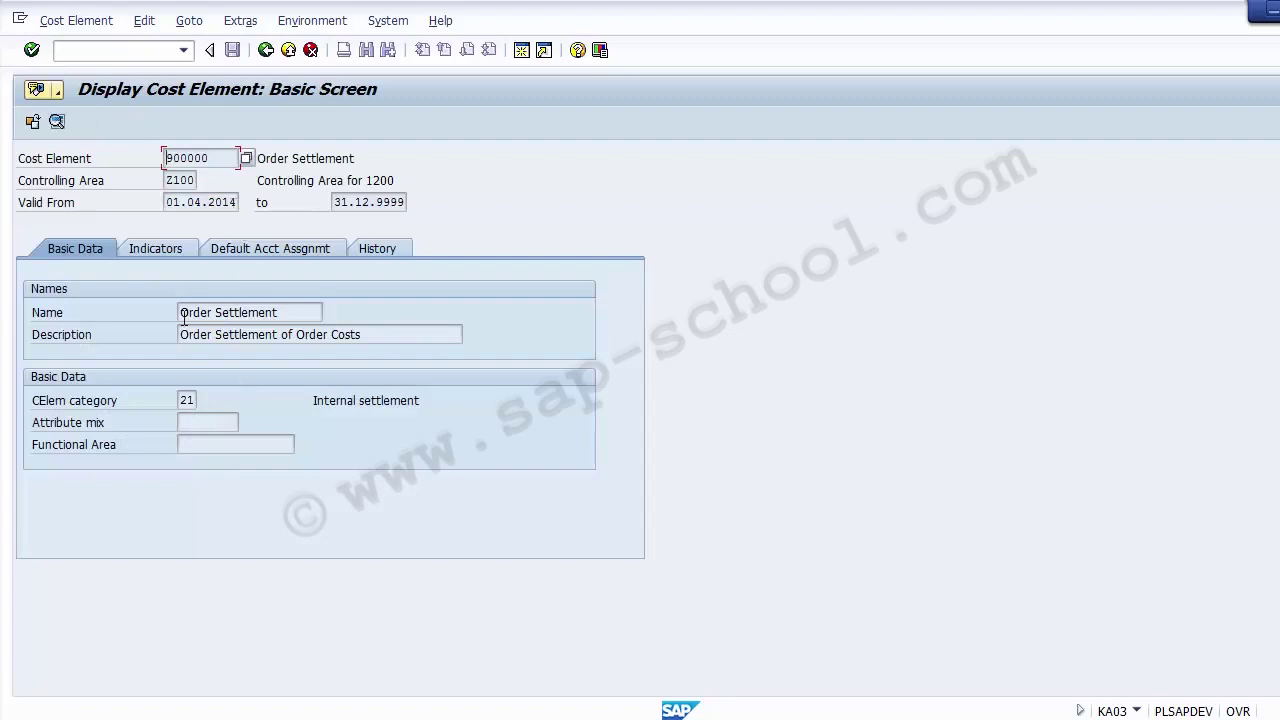
# Review the indicators, default account assignment and history of the displayed cost element, ending on its basic data.
pyautogui.click(160, 250)
pyautogui.click(255, 248)
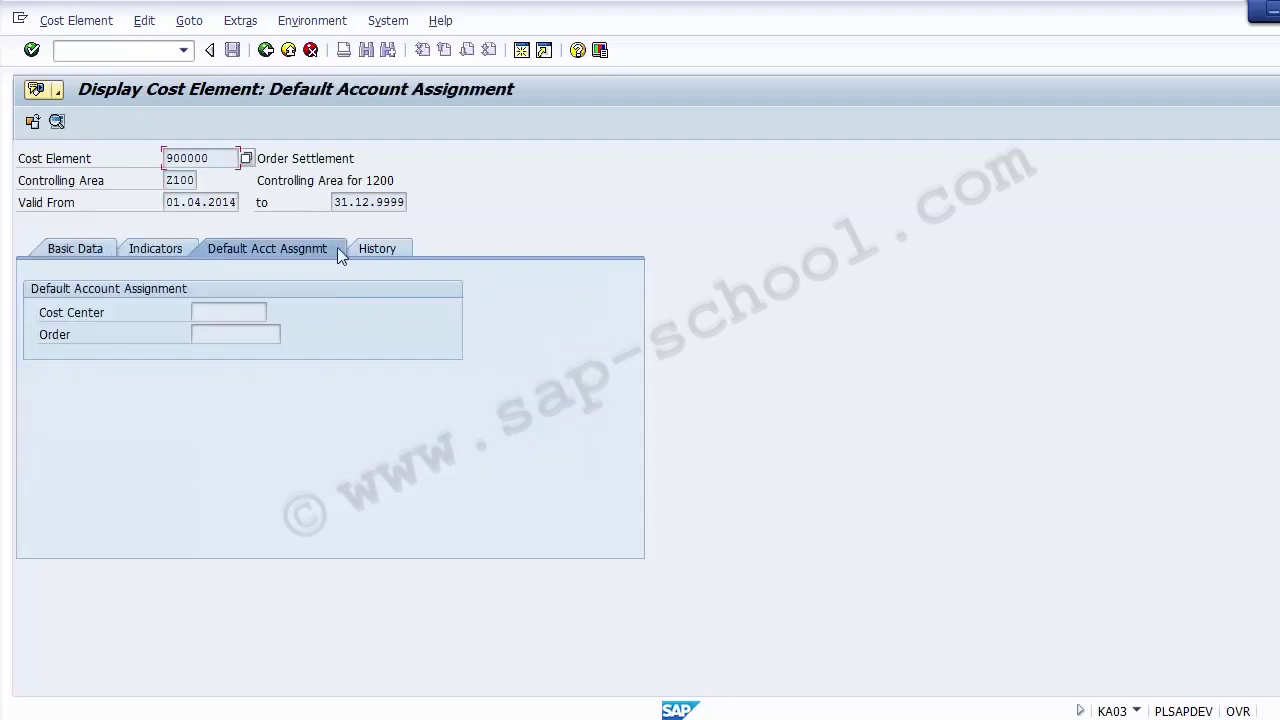
pyautogui.click(377, 249)
pyautogui.click(68, 252)
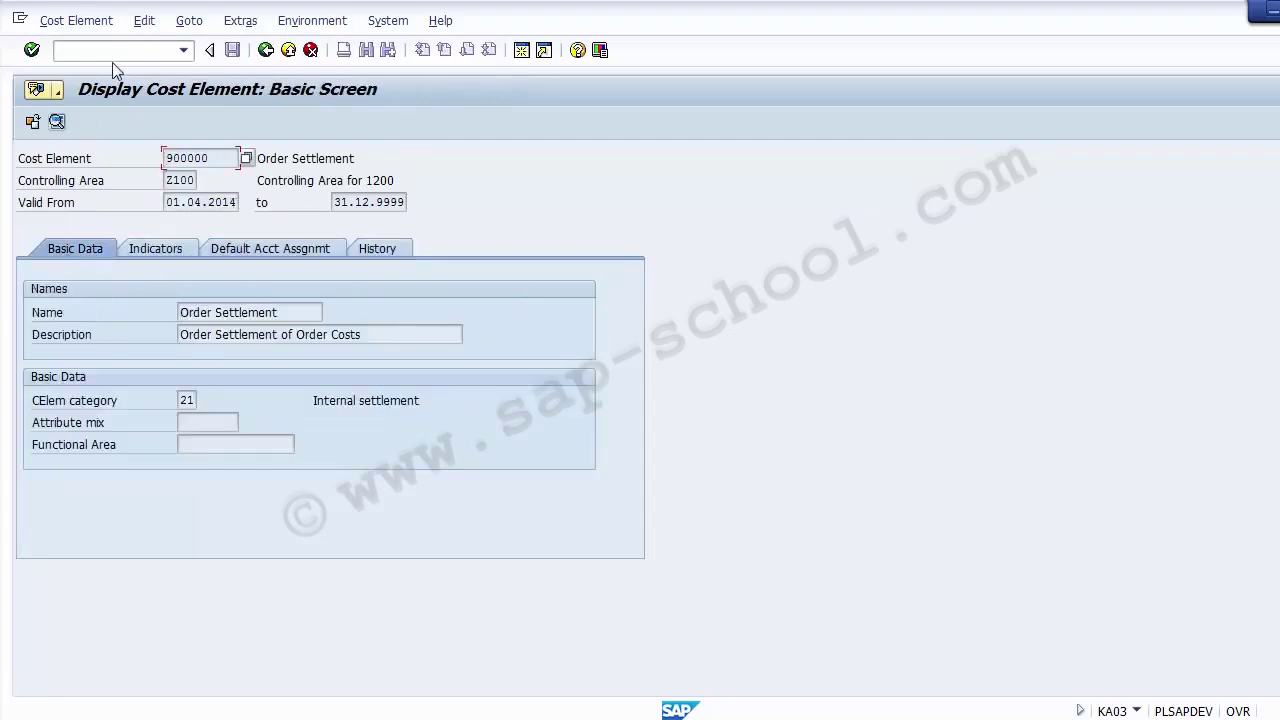
# Leave the cost element display and return to the SAP Easy Access menu.
pyautogui.click(117, 52)
pyautogui.write('/n')
pyautogui.press('Return')
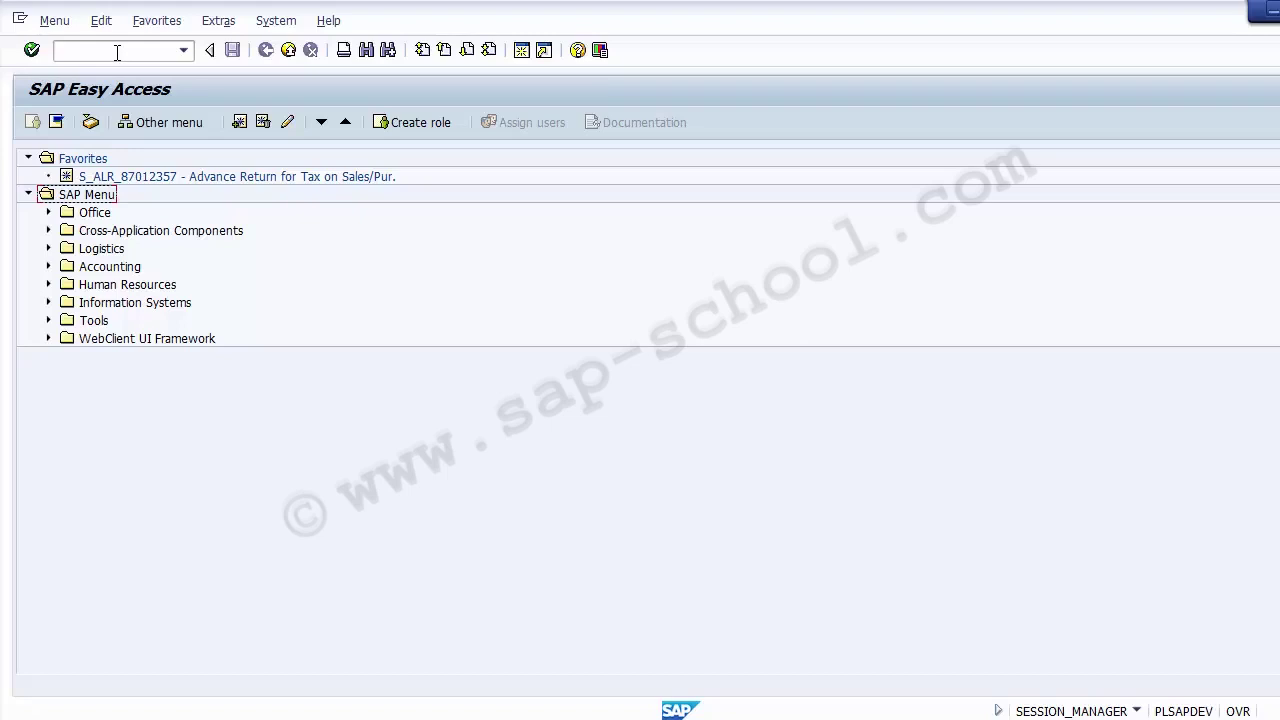
pyautogui.click(117, 52)
pyautogui.click(96, 196)
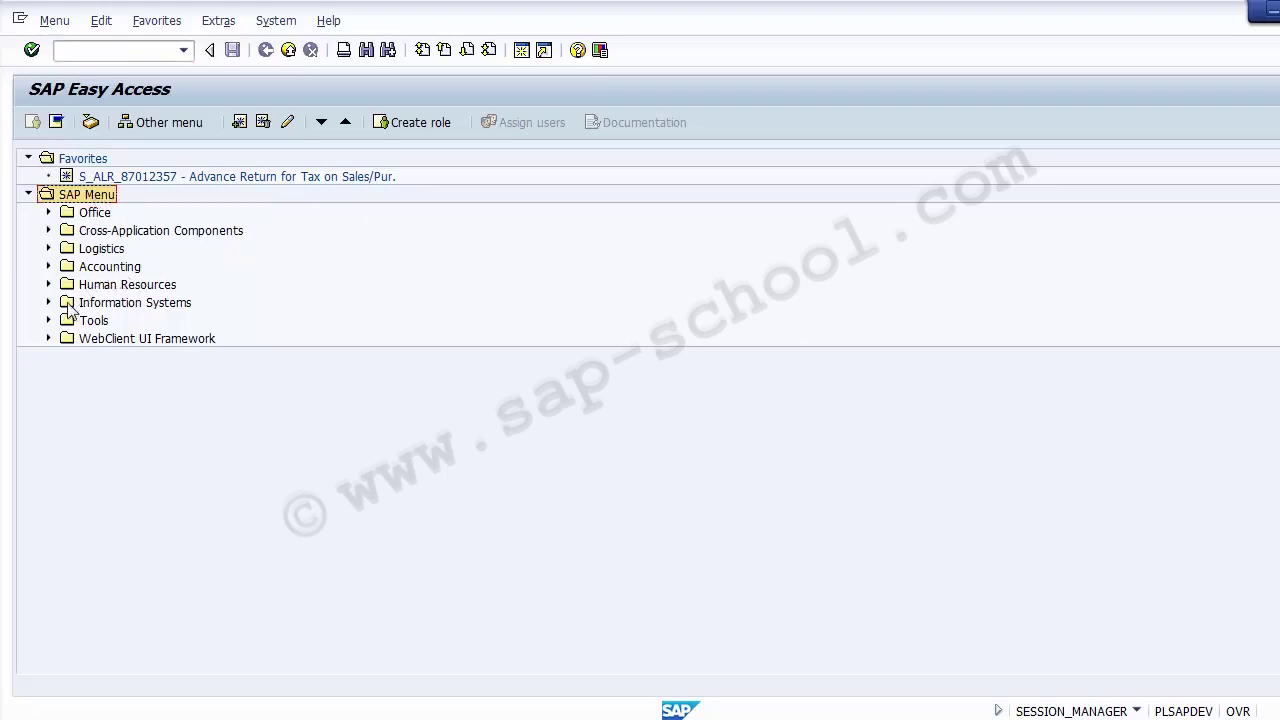
# Expand the SAP Menu tree through Accounting and Controlling to the contents of Cost Element Accounting.
pyautogui.click(49, 267)
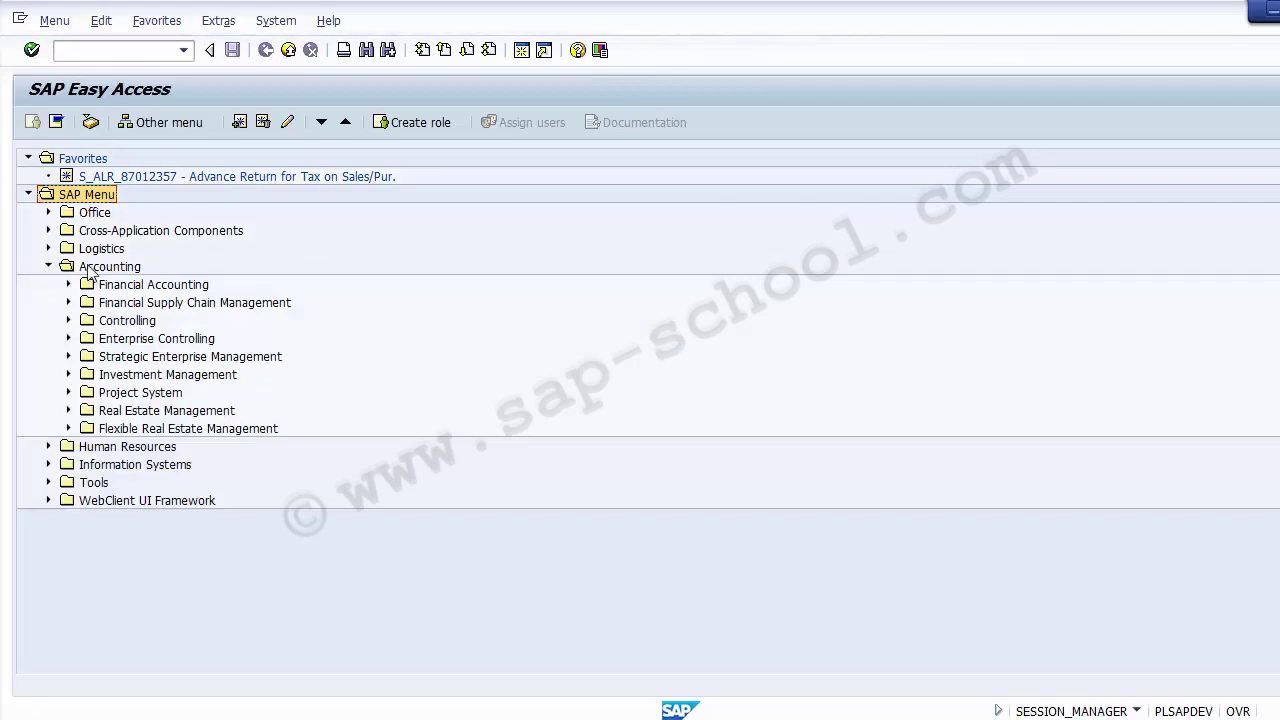
pyautogui.click(90, 268)
pyautogui.click(145, 321)
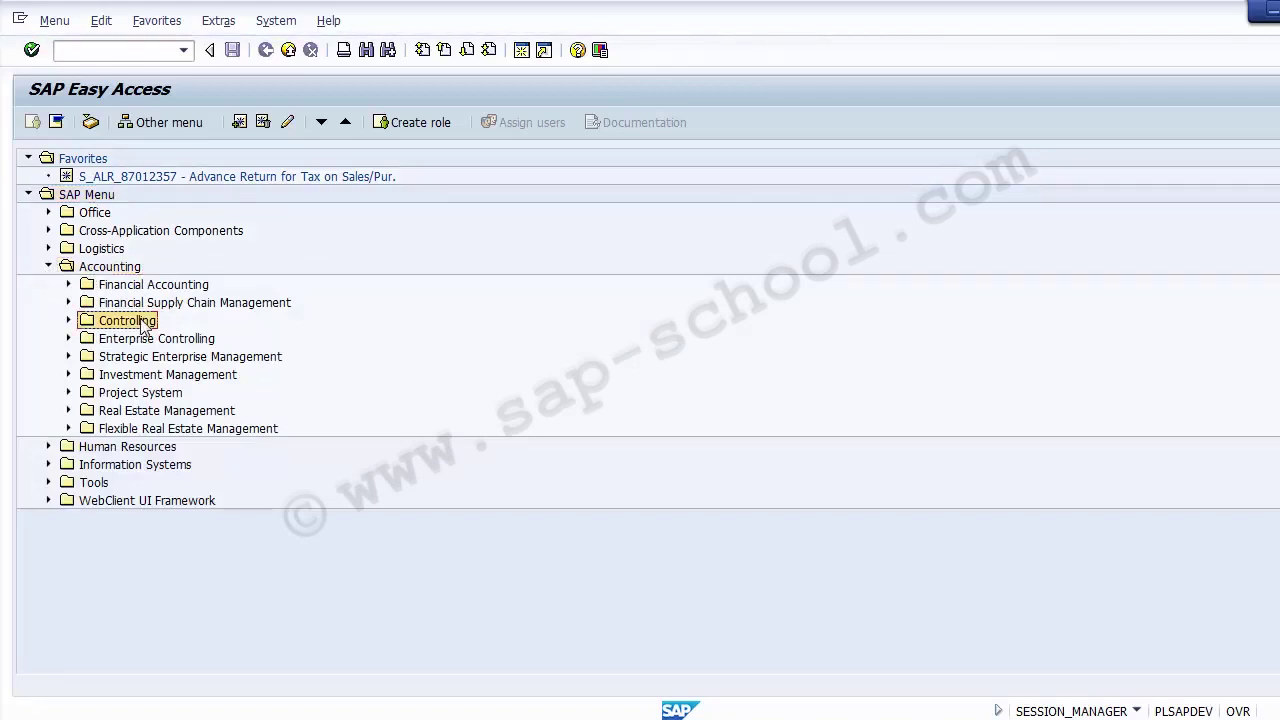
pyautogui.click(68, 321)
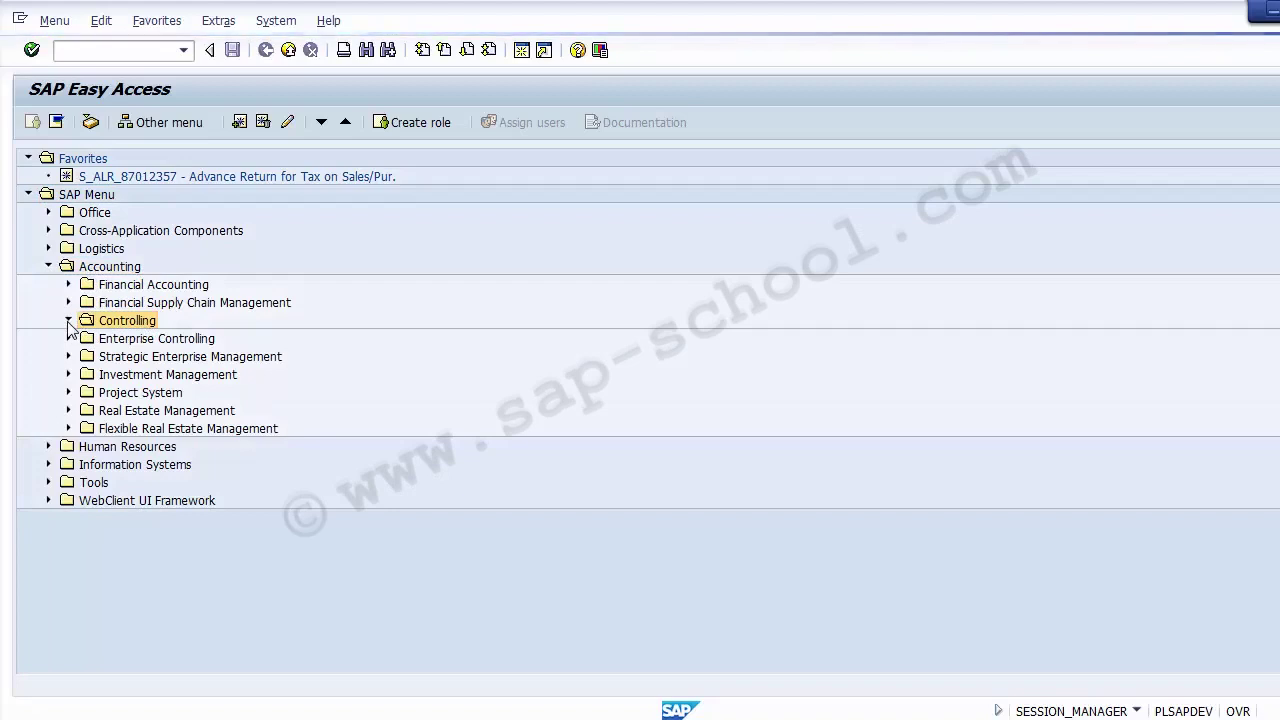
pyautogui.click(156, 341)
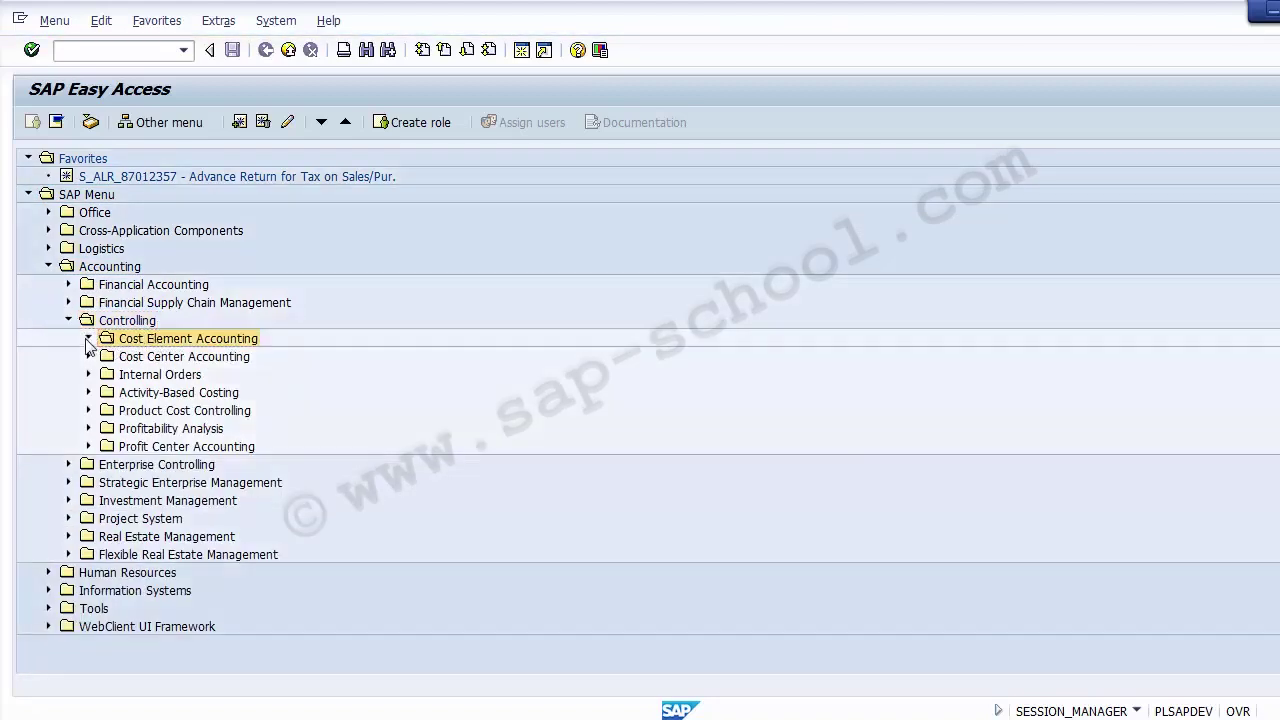
pyautogui.click(88, 339)
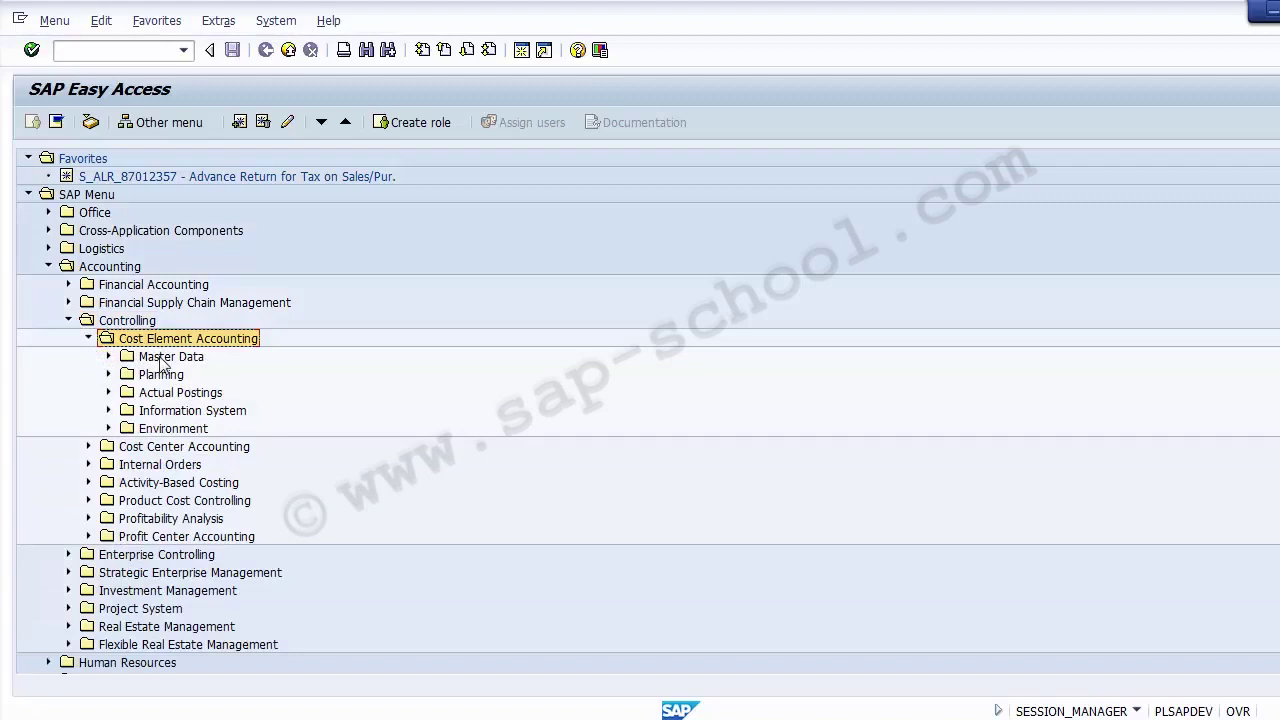
# Expand Master Data, Cost Element and Individual Processing to list the cost element transactions.
pyautogui.click(160, 360)
pyautogui.click(108, 356)
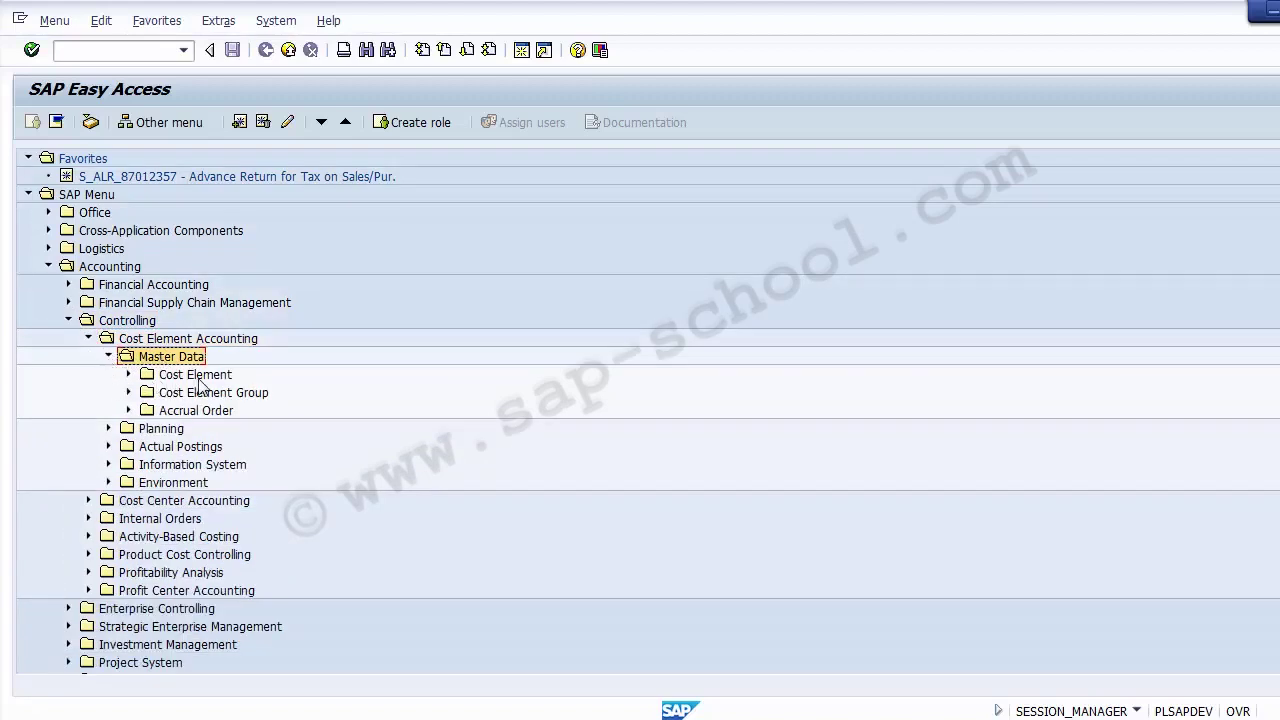
pyautogui.click(196, 376)
pyautogui.click(128, 374)
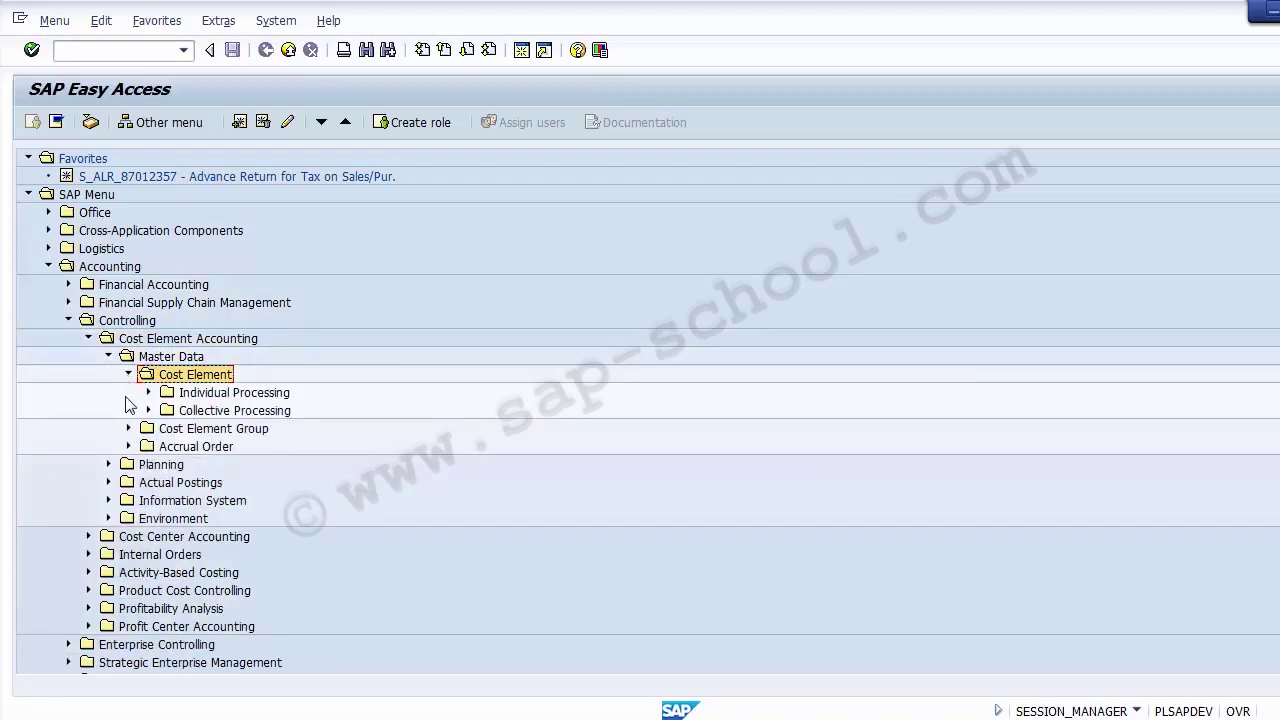
pyautogui.click(198, 397)
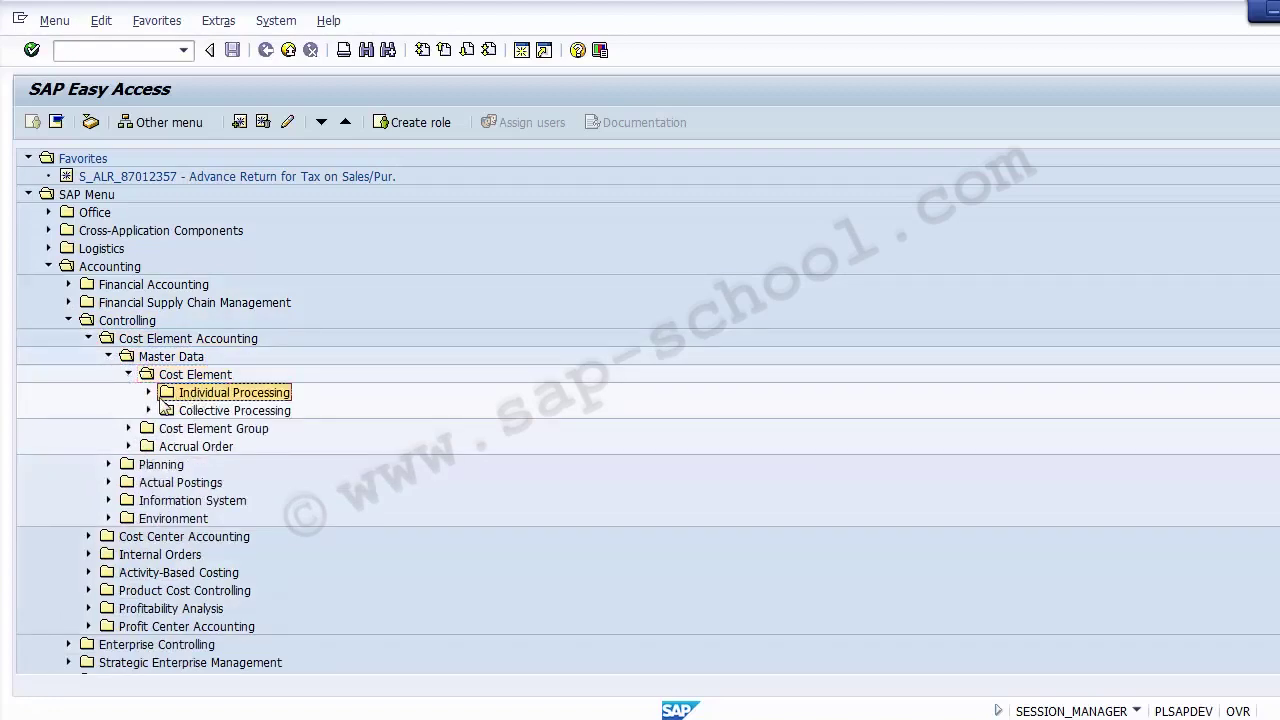
pyautogui.click(148, 393)
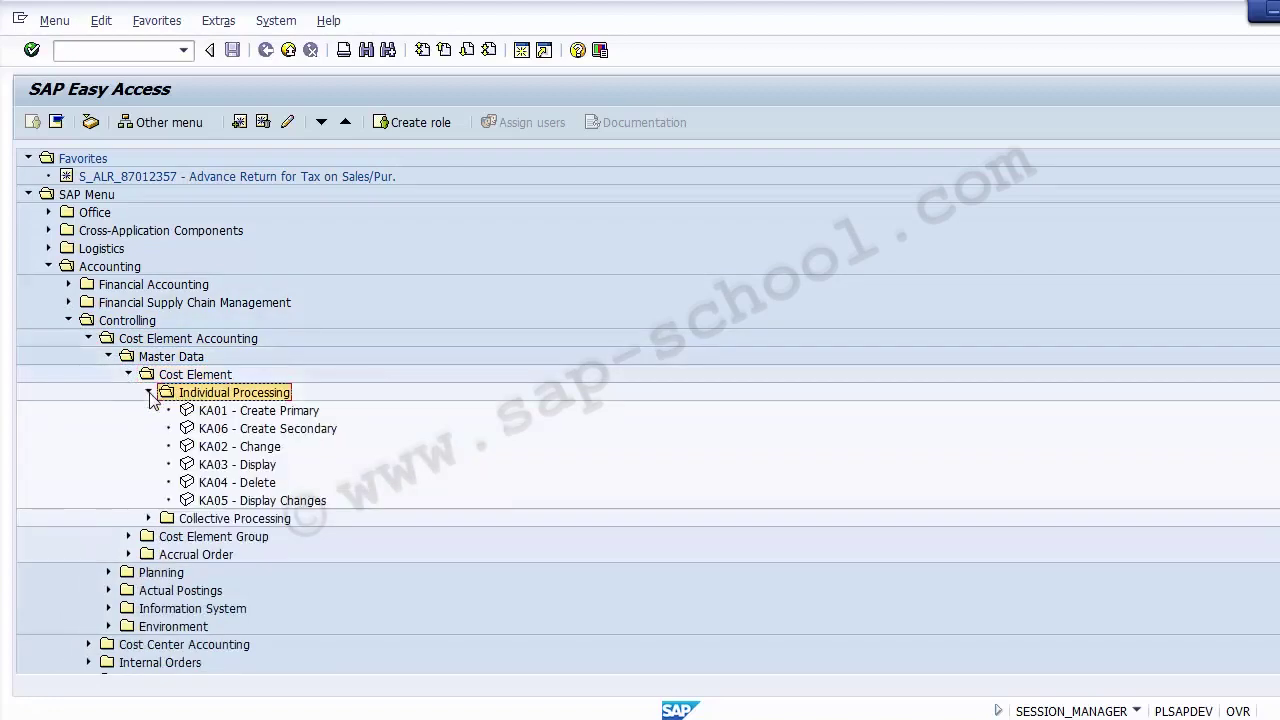
# Examine the individual processing transactions for creating primary and secondary, changing, displaying and deleting cost elements.
pyautogui.click(313, 414)
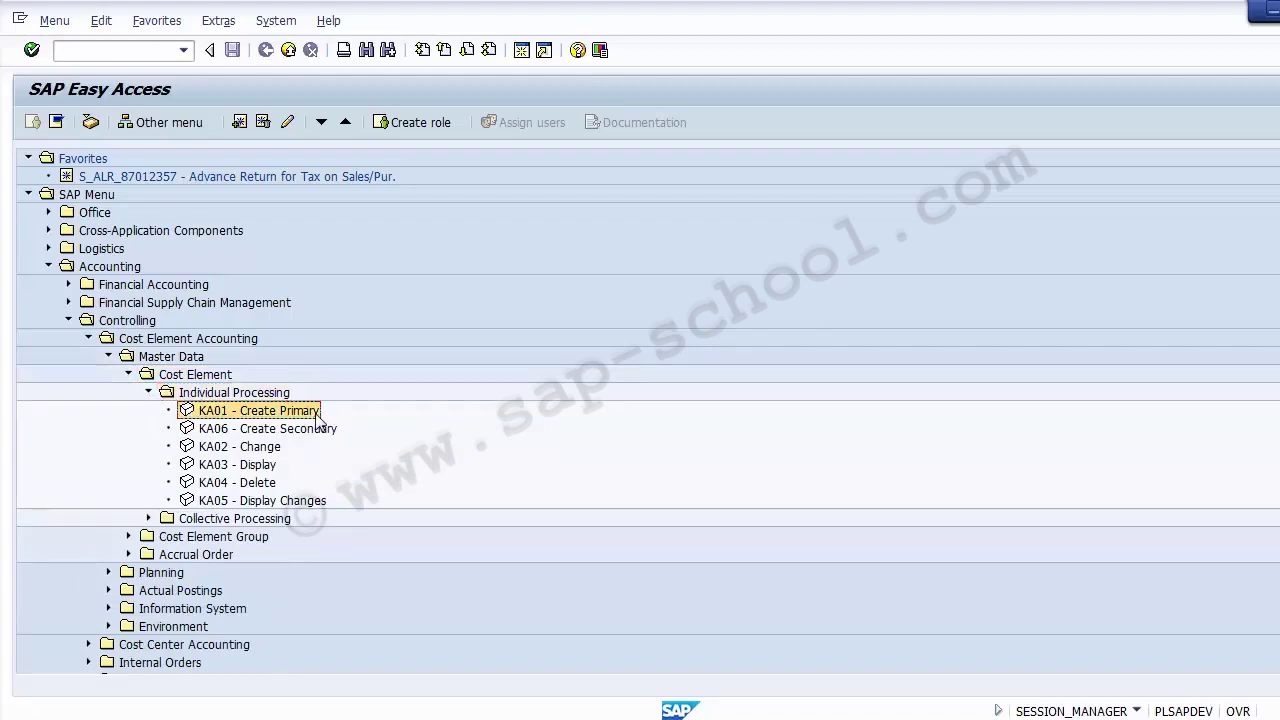
pyautogui.click(262, 430)
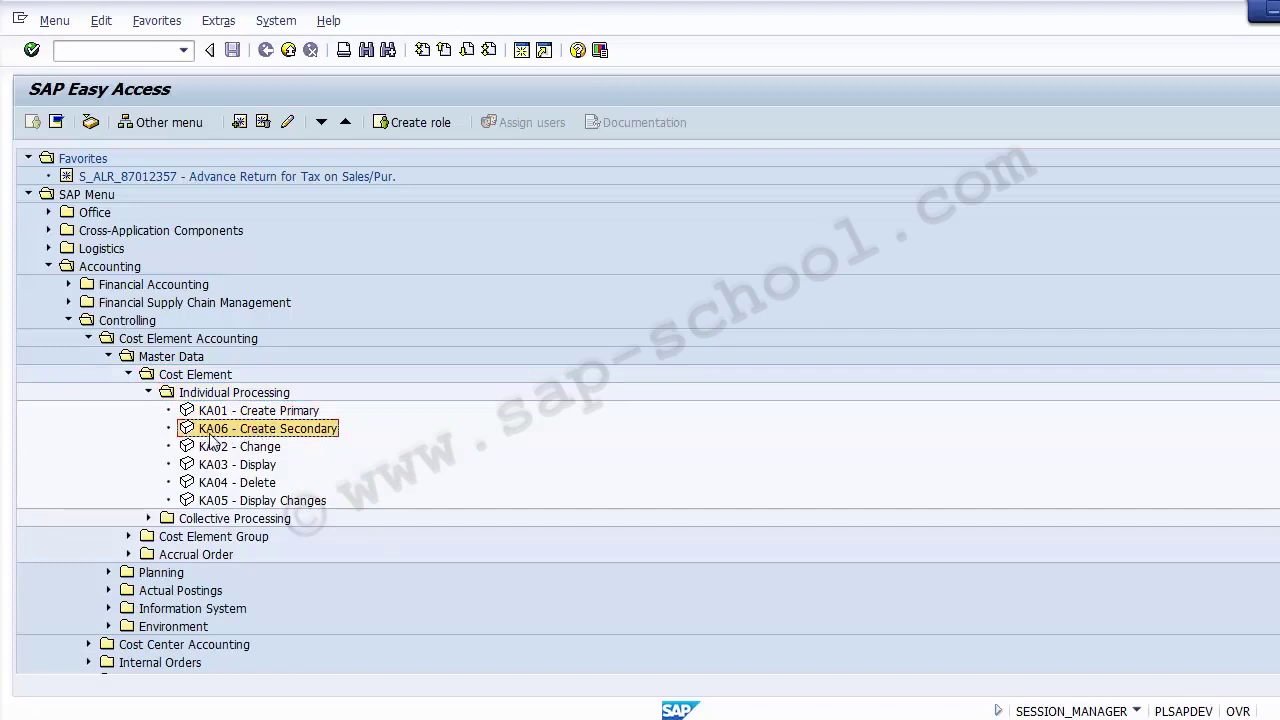
pyautogui.click(258, 452)
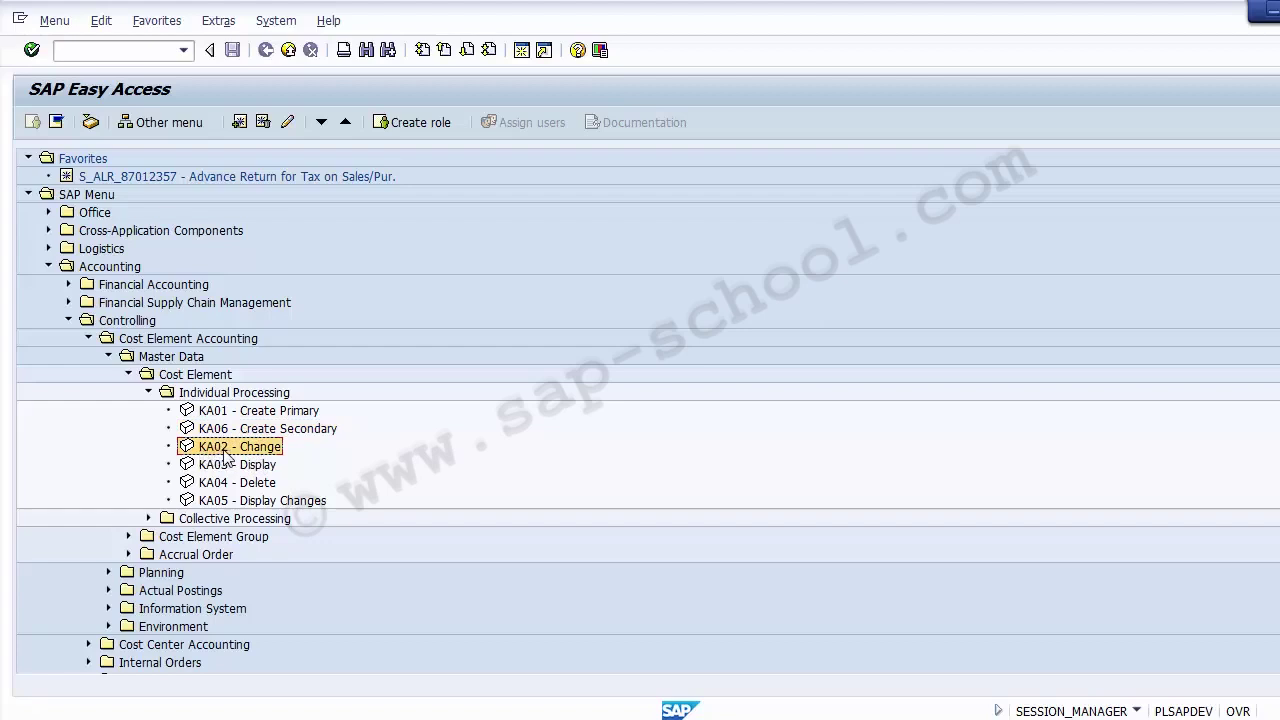
pyautogui.click(265, 466)
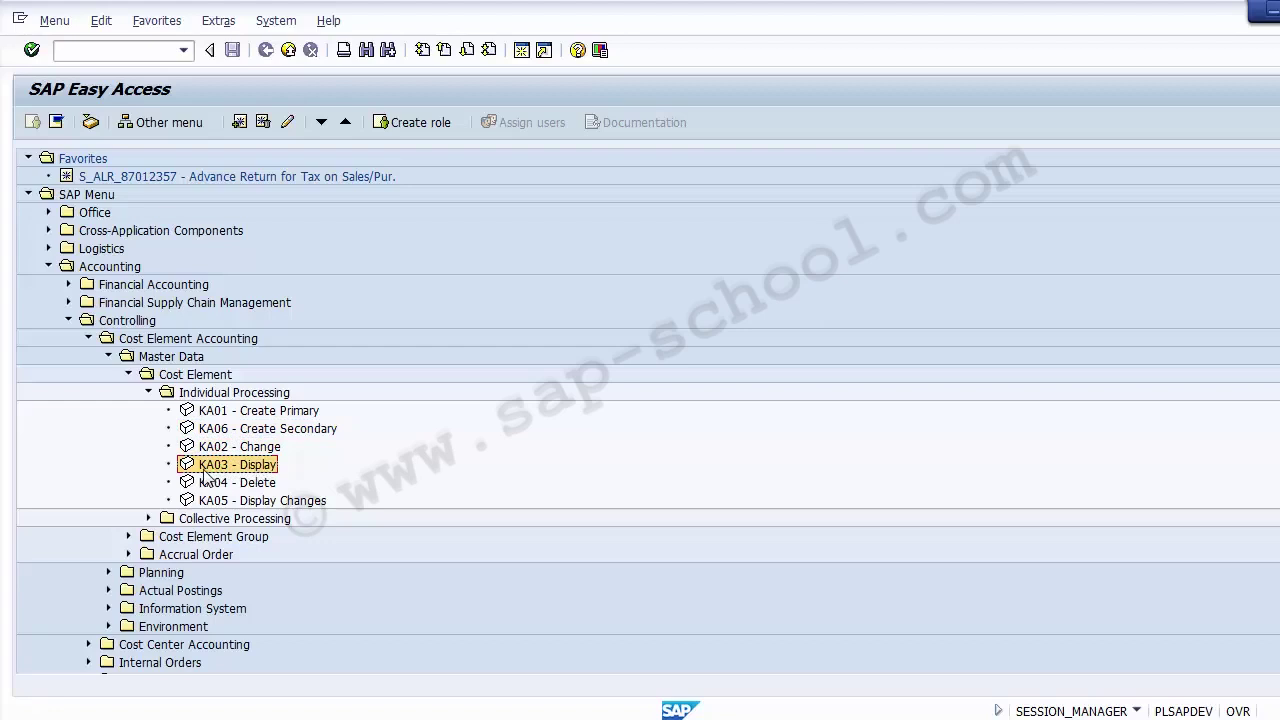
pyautogui.click(255, 484)
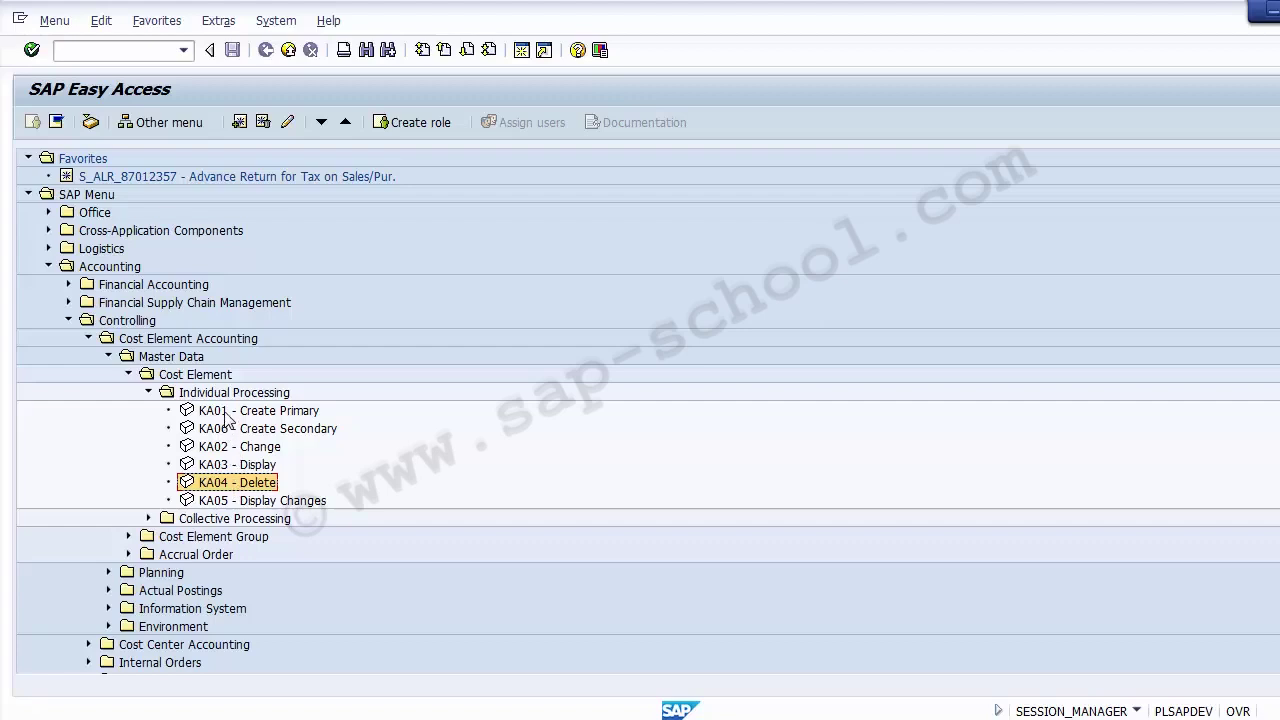
pyautogui.click(171, 378)
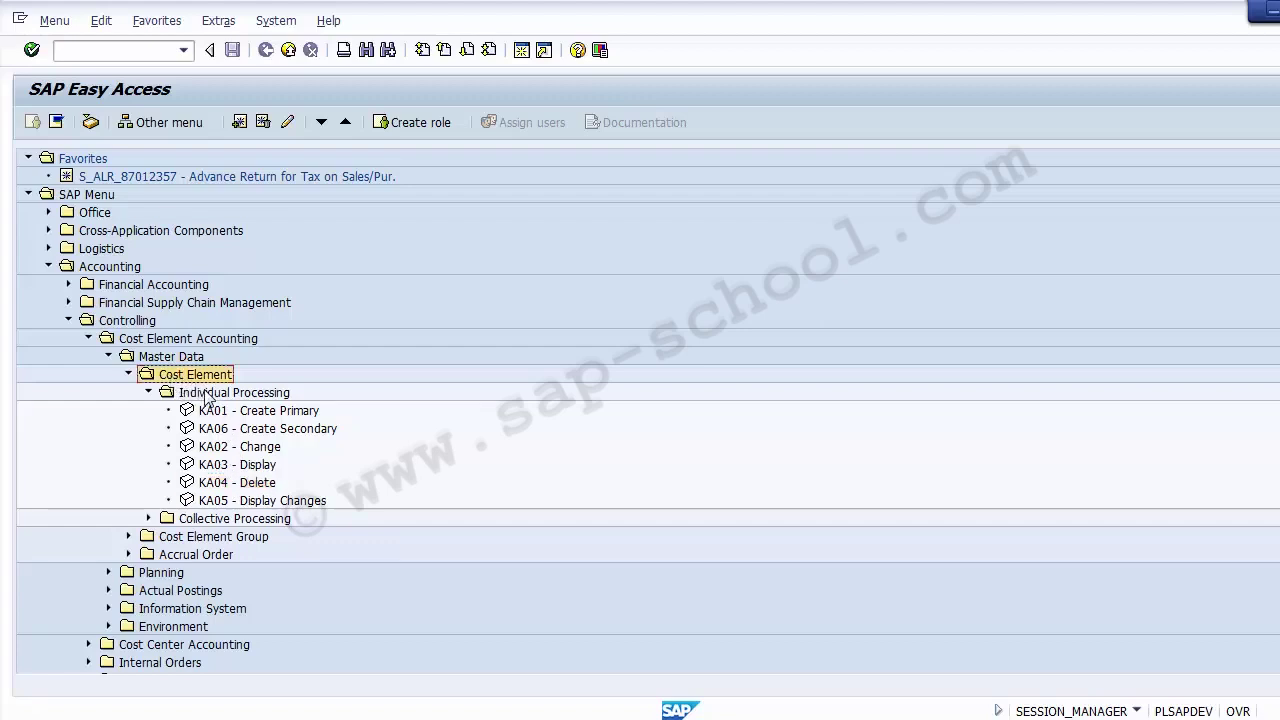
pyautogui.click(252, 411)
pyautogui.click(256, 429)
pyautogui.click(257, 449)
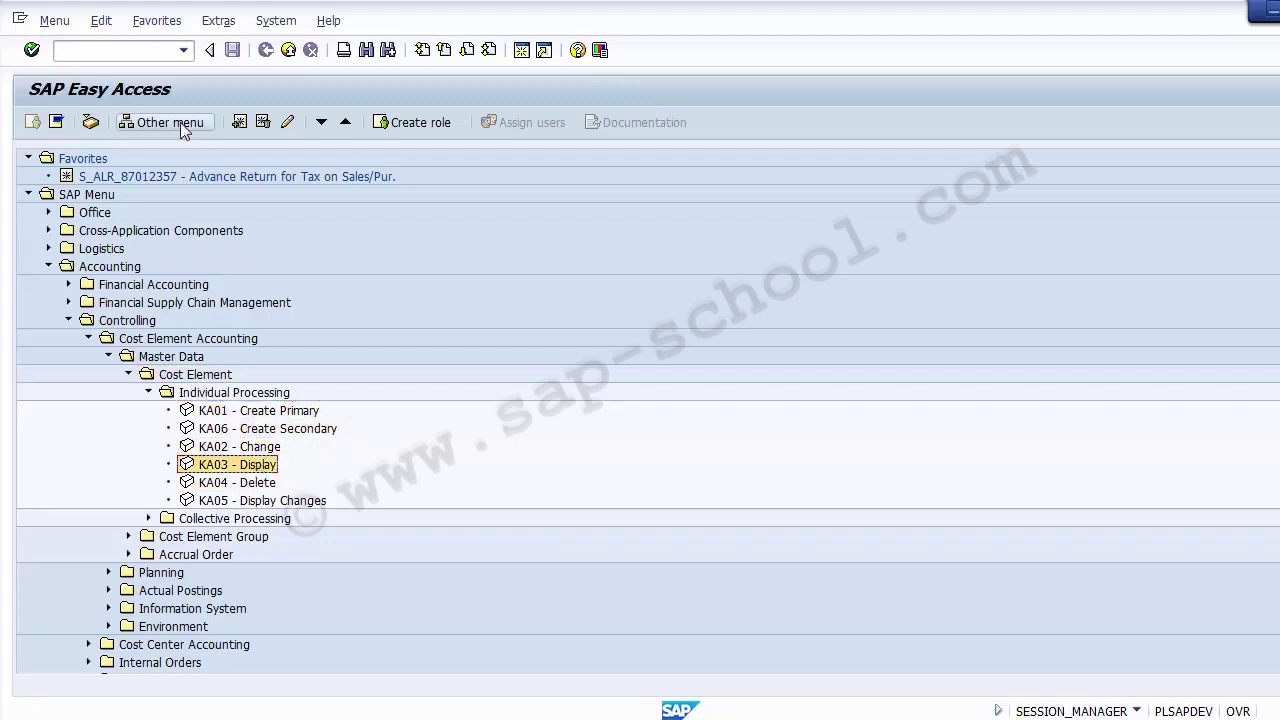
# Start transaction FS00 to edit G/L accounts centrally.
pyautogui.click(121, 55)
pyautogui.write('/n')
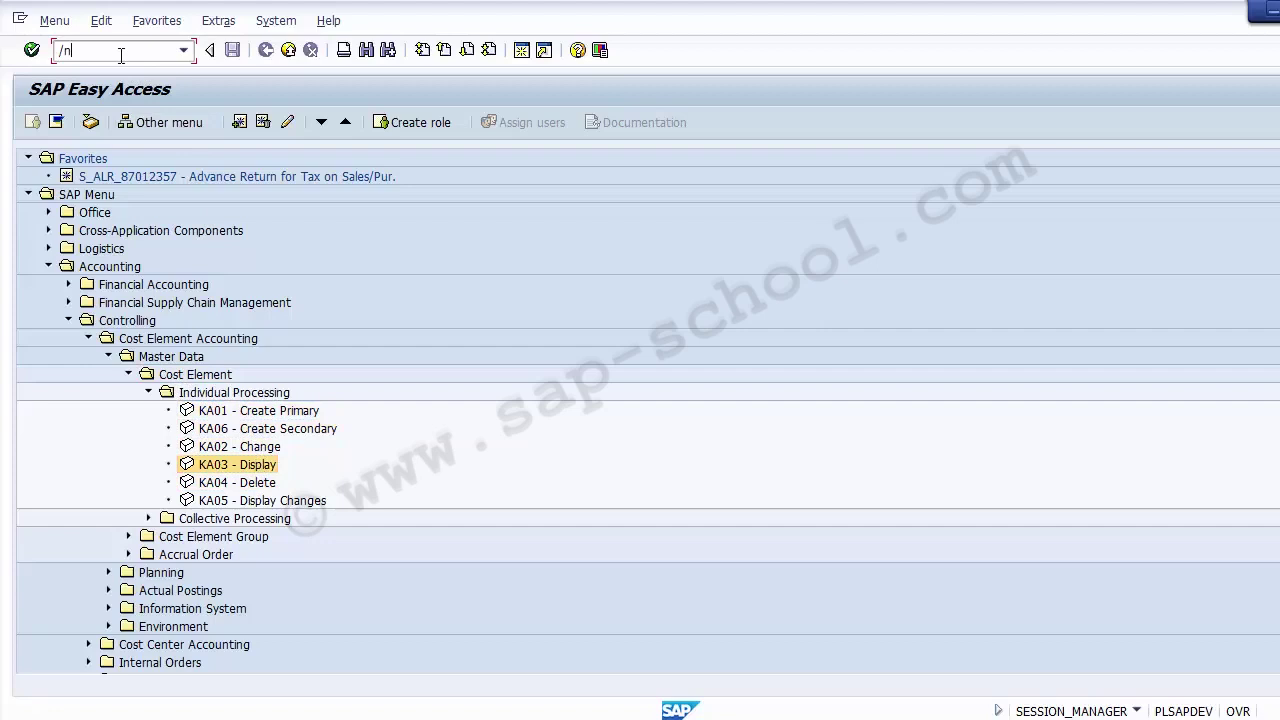
pyautogui.press('Return')
pyautogui.write('FS')
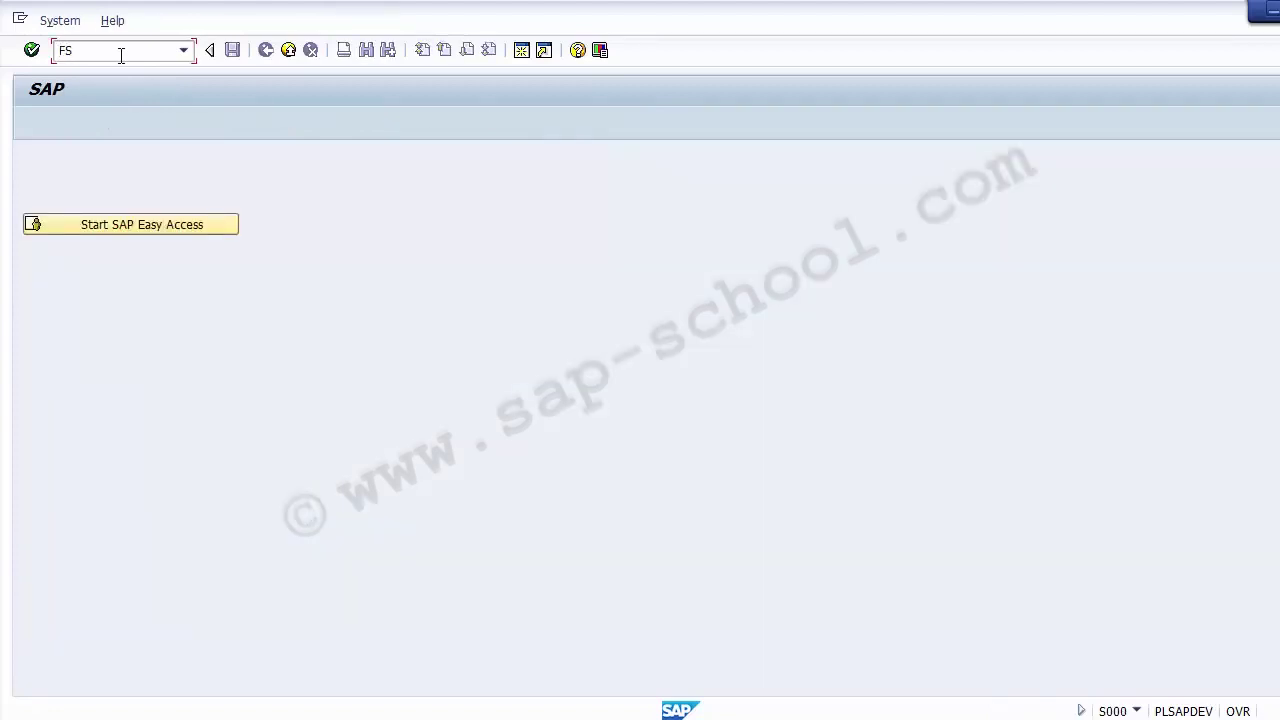
pyautogui.write('00')
pyautogui.press('Return')
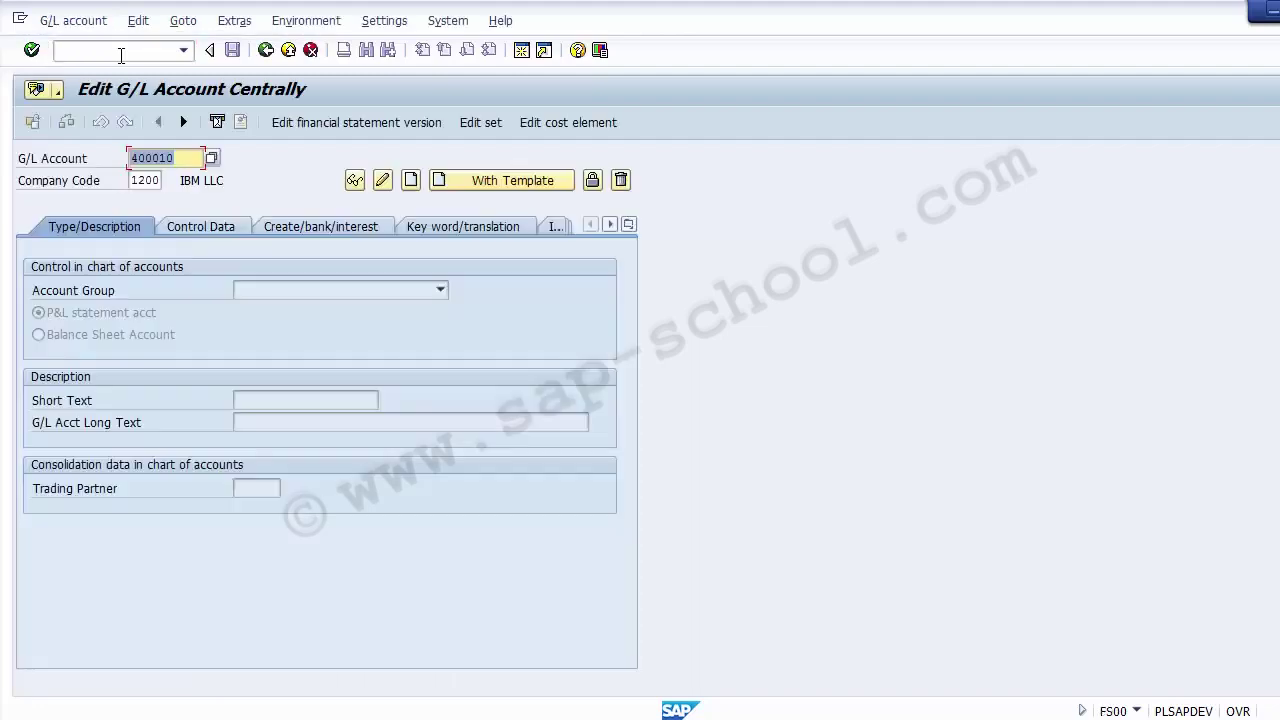
# Look up G/L account 300030 in company code 1200 through the account search and display its master record.
pyautogui.click(209, 157)
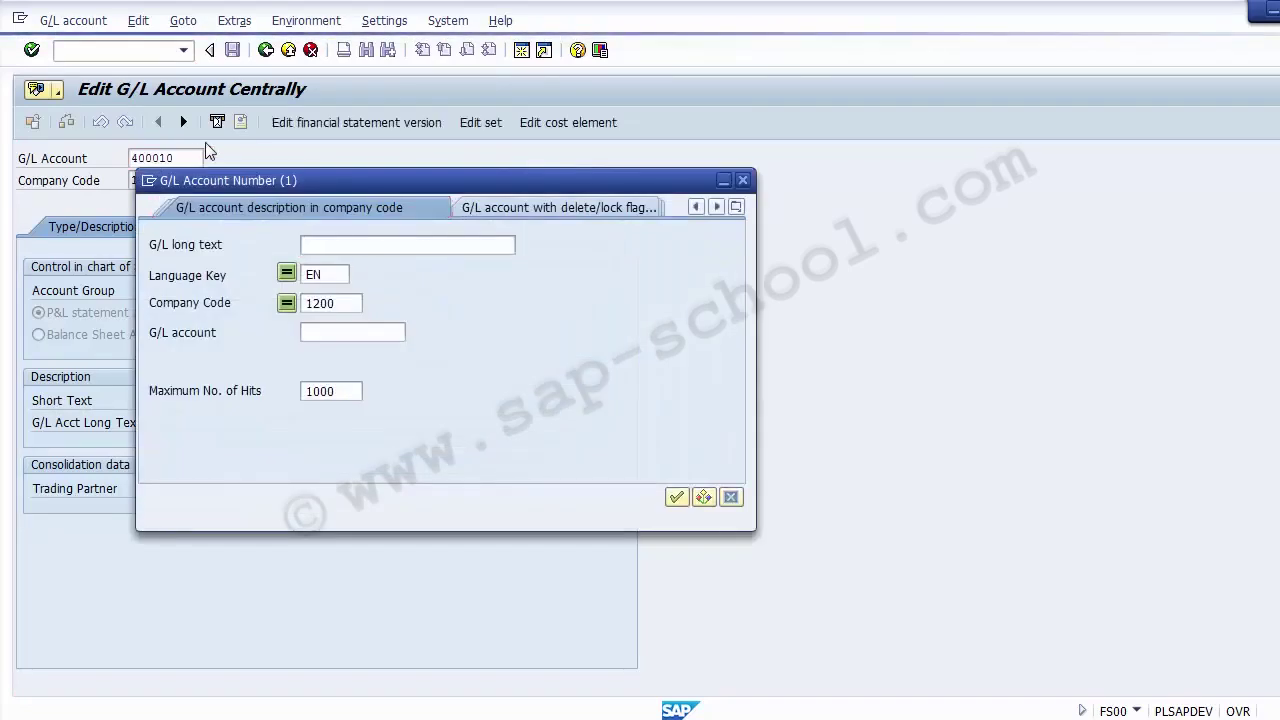
pyautogui.click(676, 497)
pyautogui.doubleClick(165, 316)
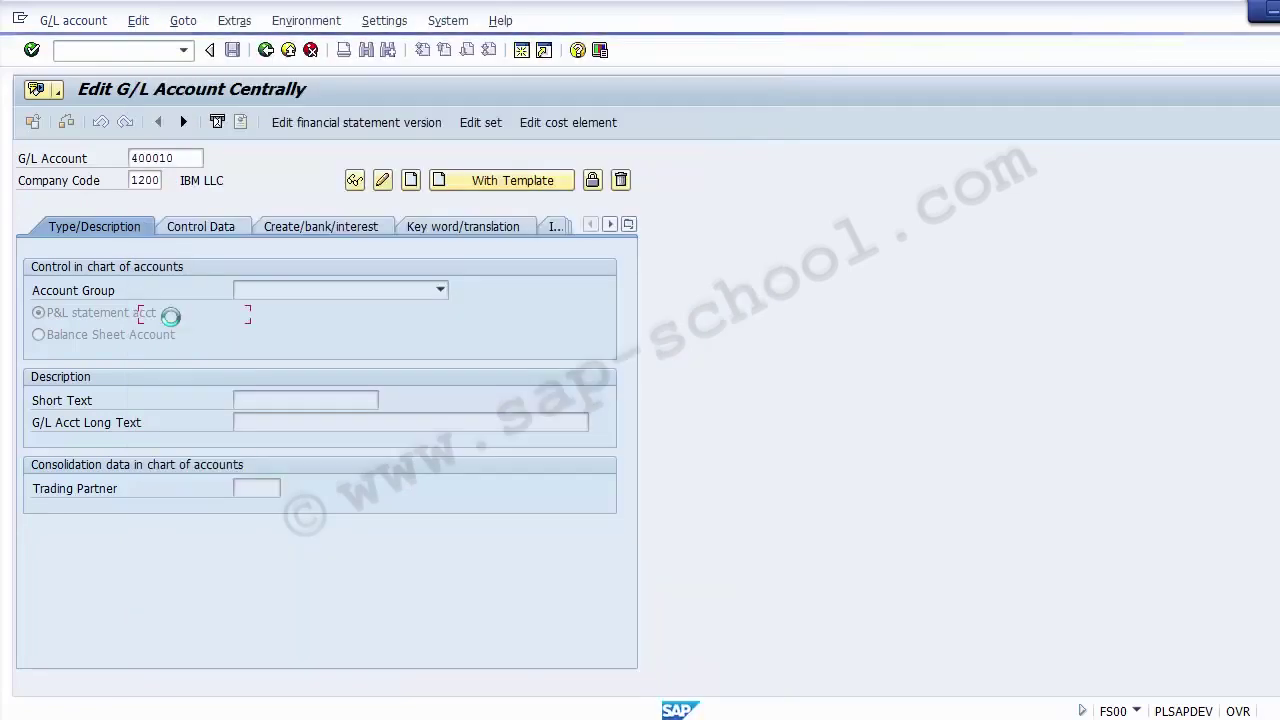
pyautogui.click(193, 161)
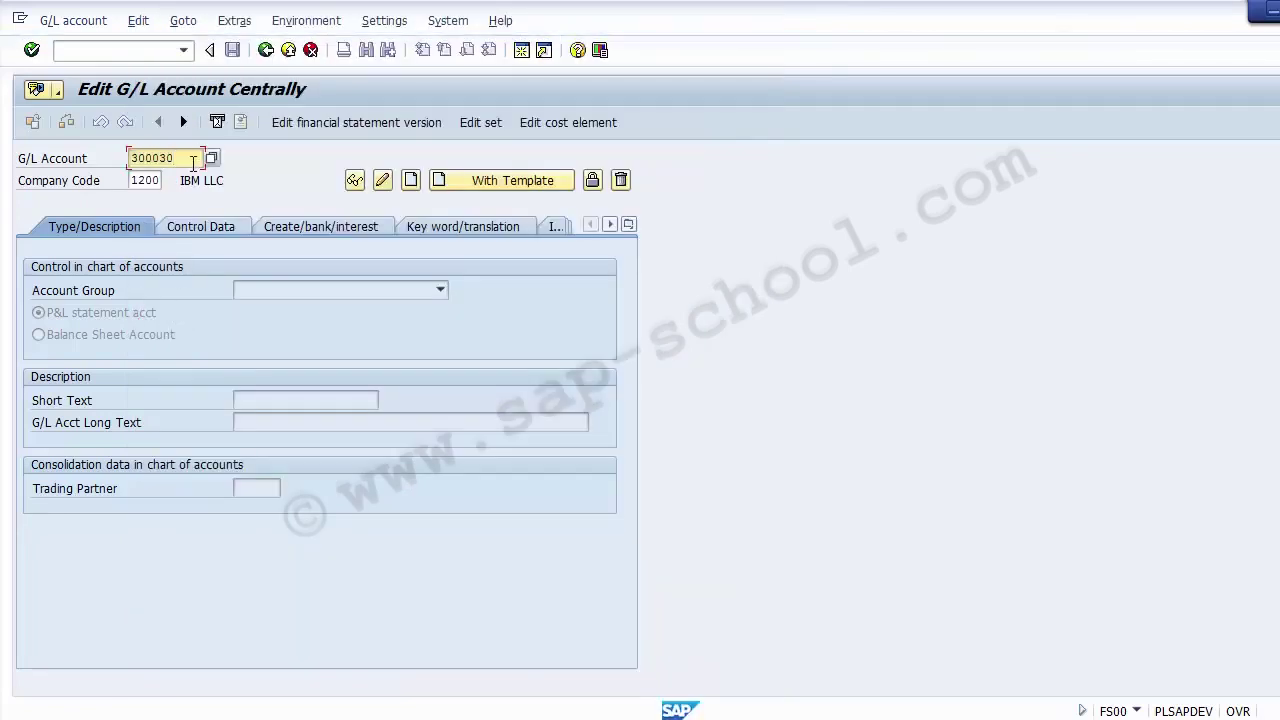
pyautogui.press('Return')
# Examine the account group, short text and P&L statement account type of G/L account 300030.
pyautogui.click(305, 289)
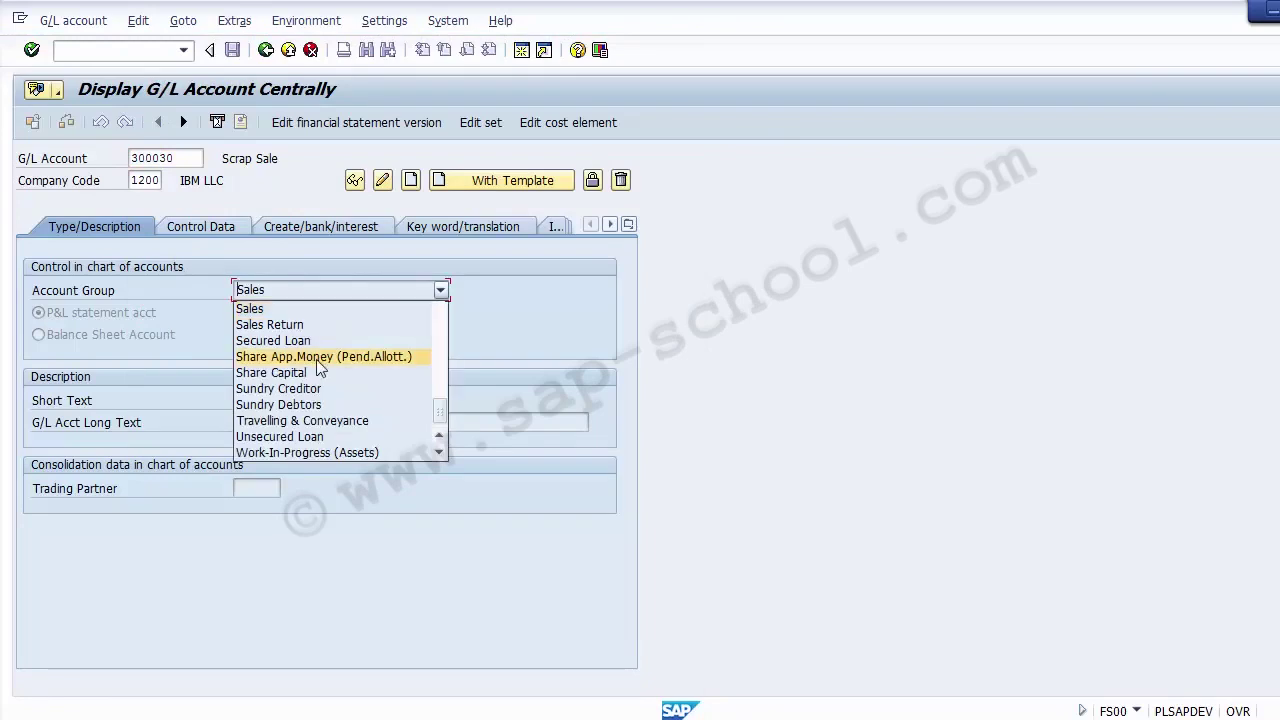
pyautogui.click(308, 298)
pyautogui.click(288, 401)
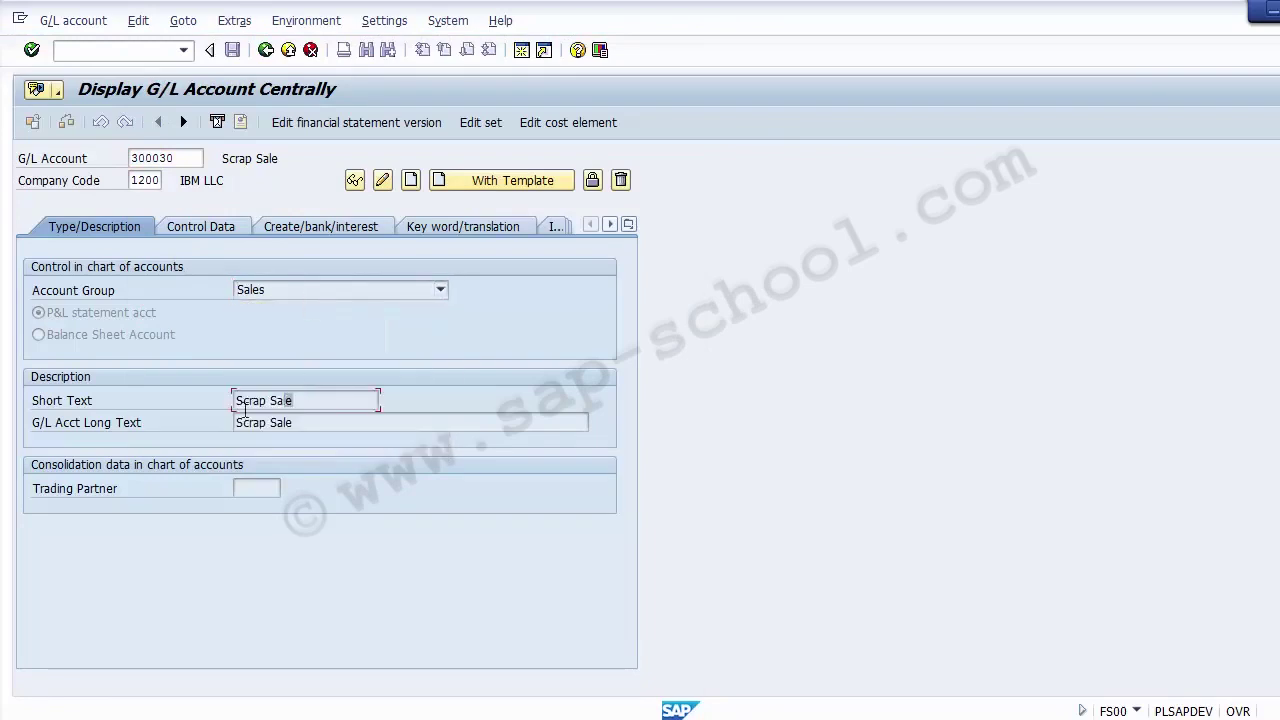
pyautogui.moveTo(293, 404); pyautogui.dragTo(218, 408)
pyautogui.click(201, 317)
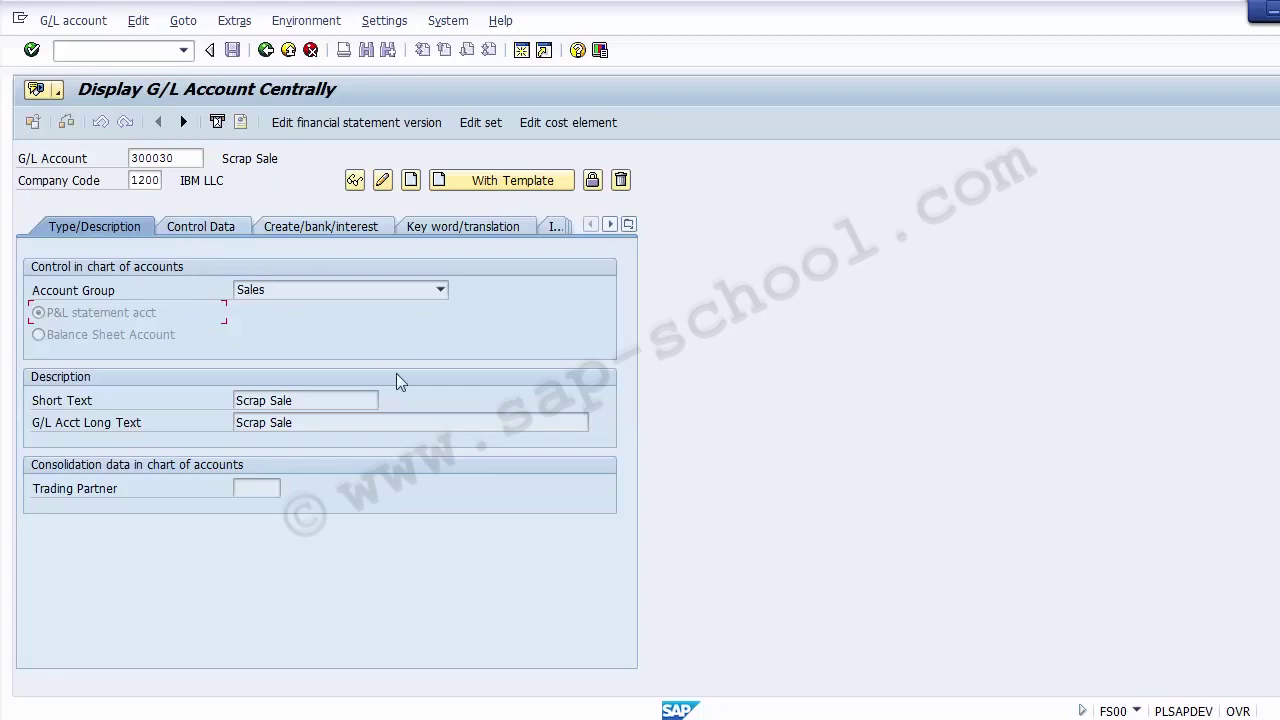
# Open cost element creation from the display of G/L account 300030, and return to transaction FS00.
pyautogui.click(557, 124)
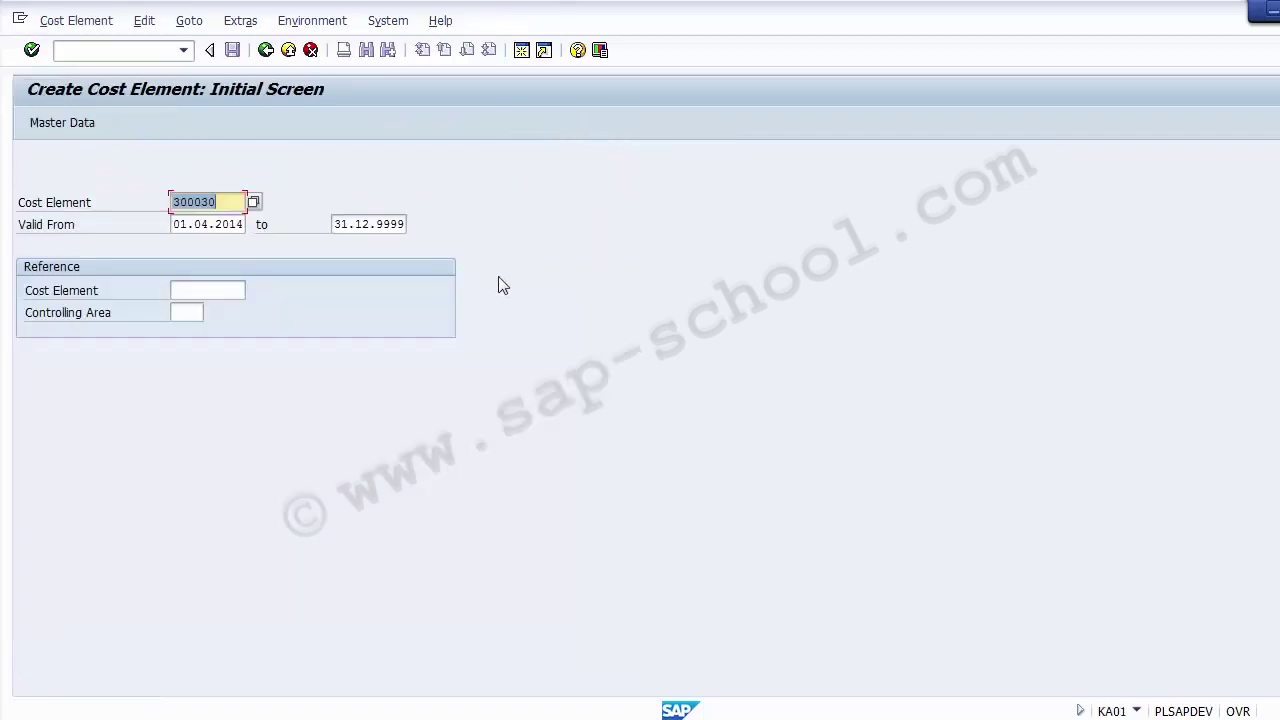
pyautogui.click(133, 51)
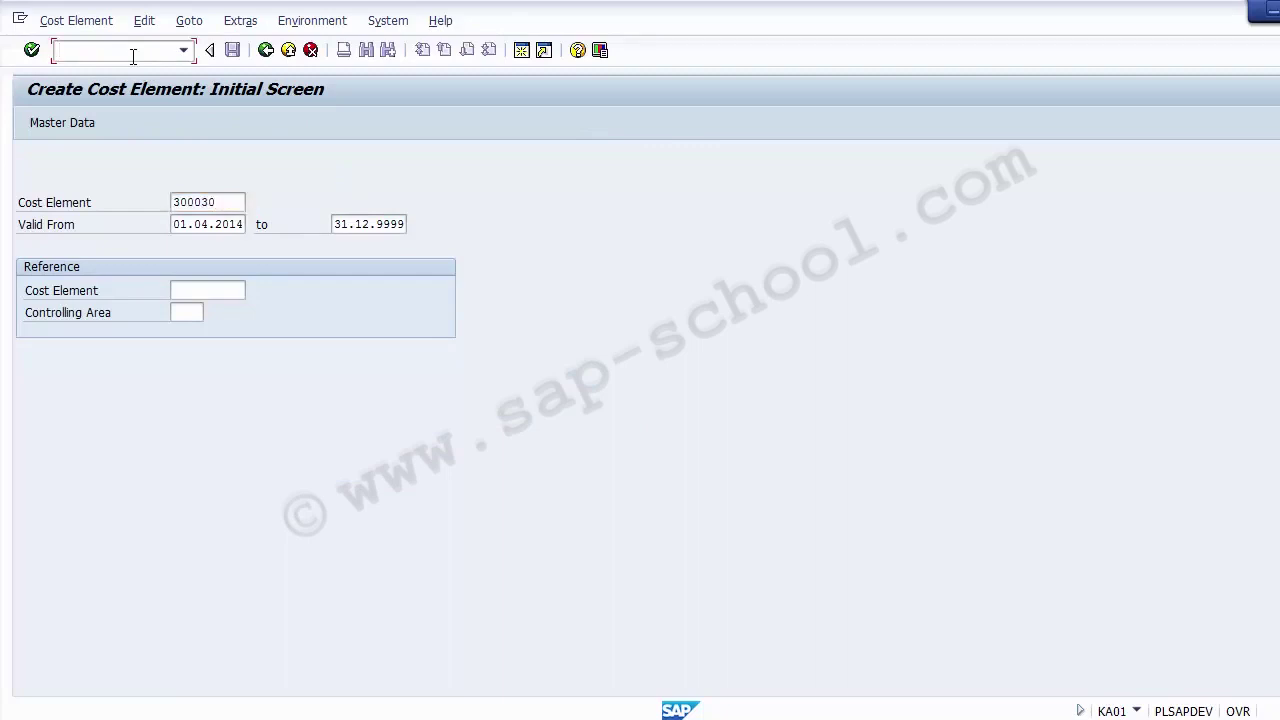
pyautogui.write('/nfs00')
pyautogui.press('Return')
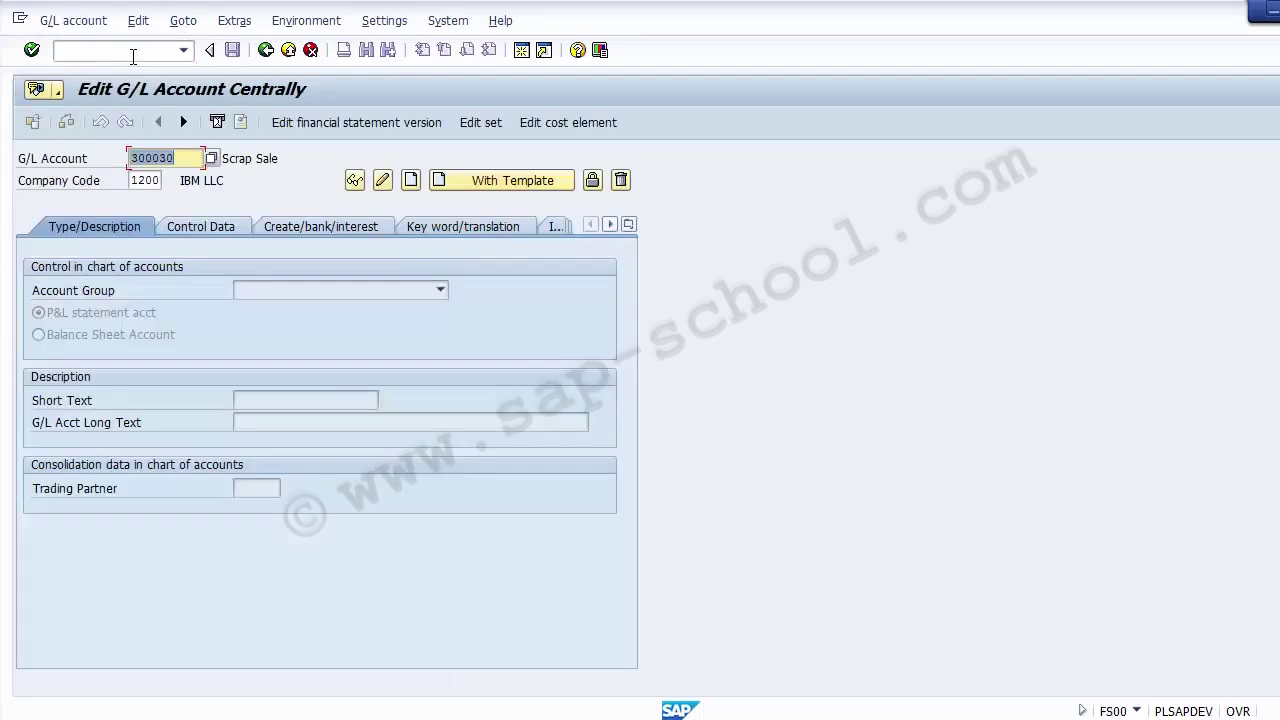
# Open cost element creation from the G/L account screen once more and exit without creating a cost element.
pyautogui.click(566, 127)
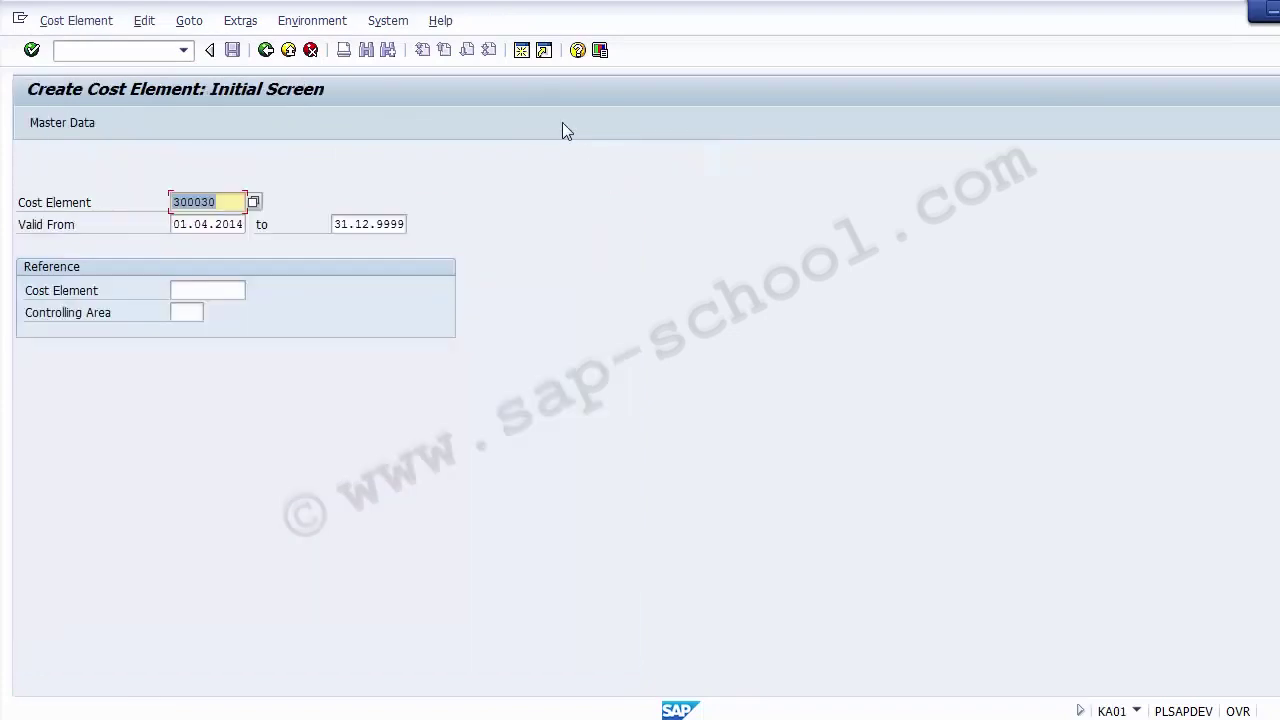
pyautogui.click(289, 52)
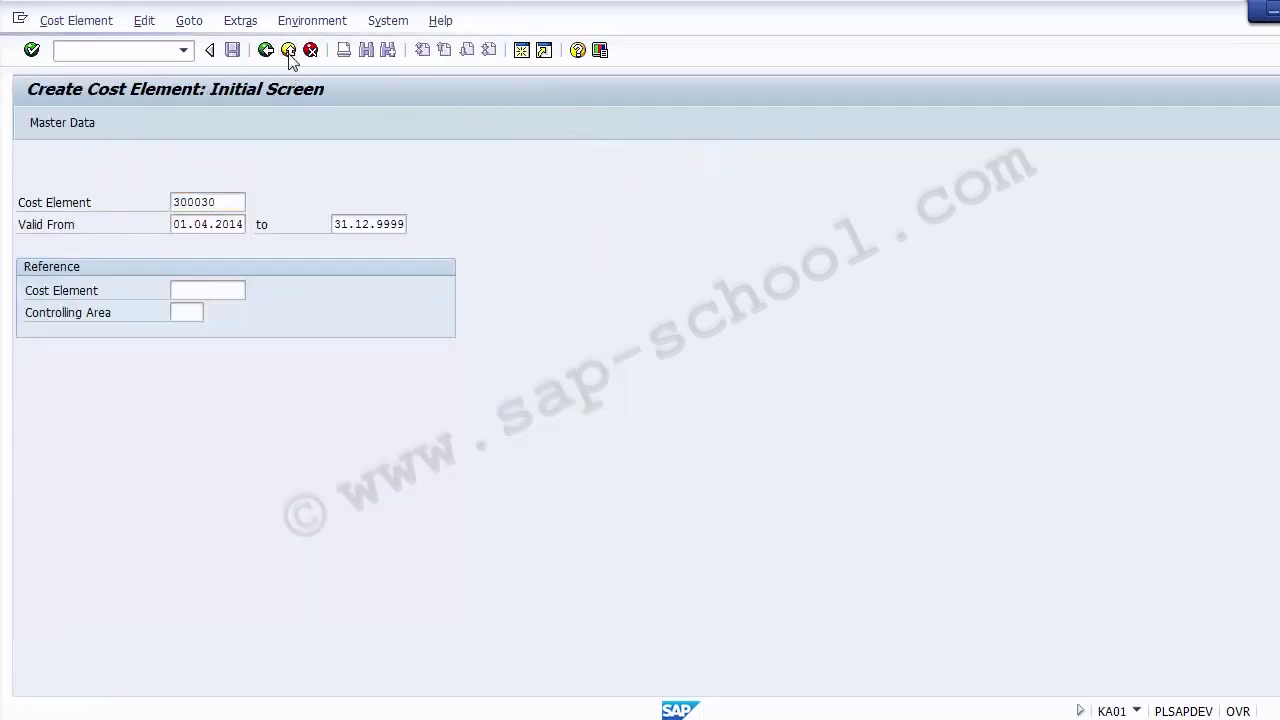
pyautogui.click(289, 52)
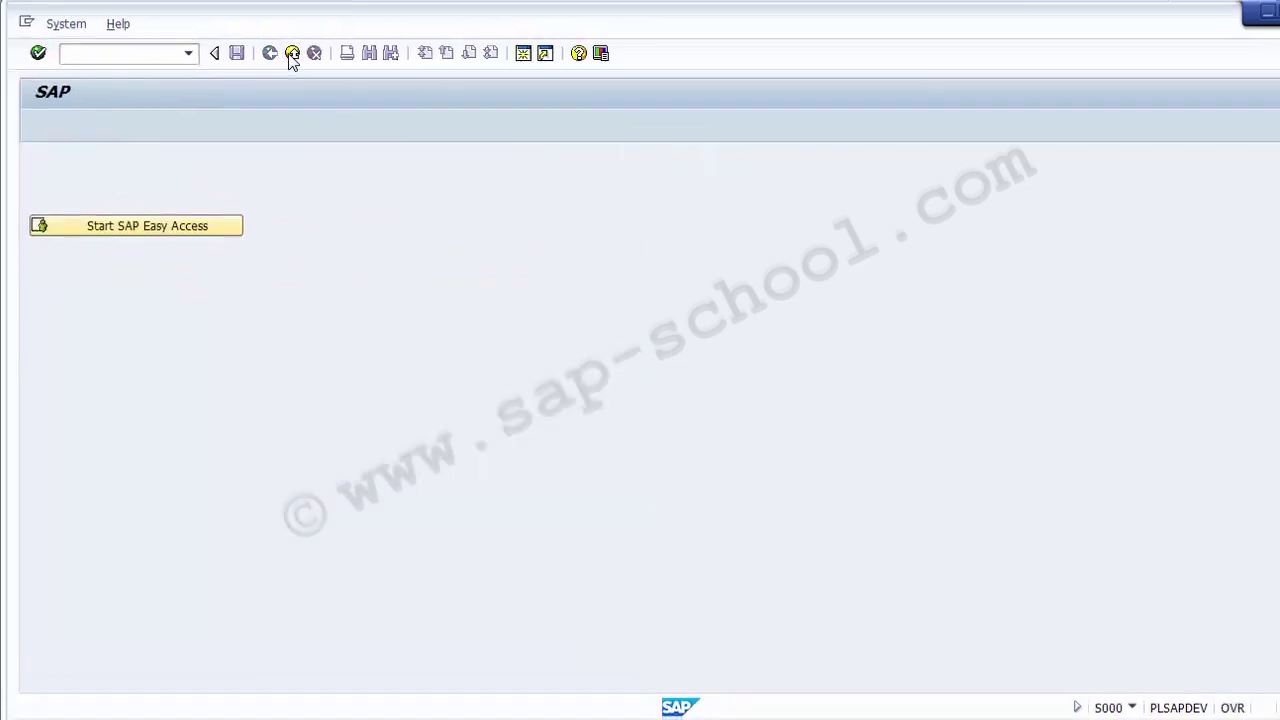
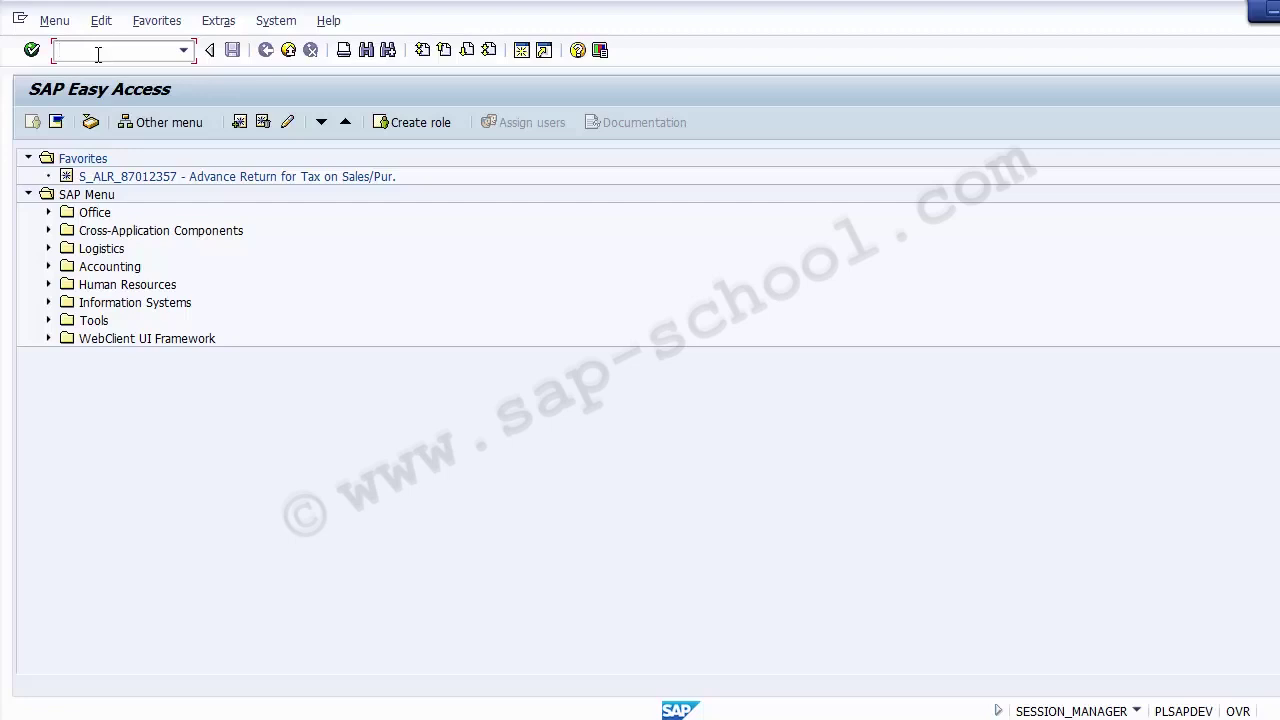
# Start transaction SPRO and open the SAP Reference IMG.
pyautogui.write('SPRO')
pyautogui.press('Return')
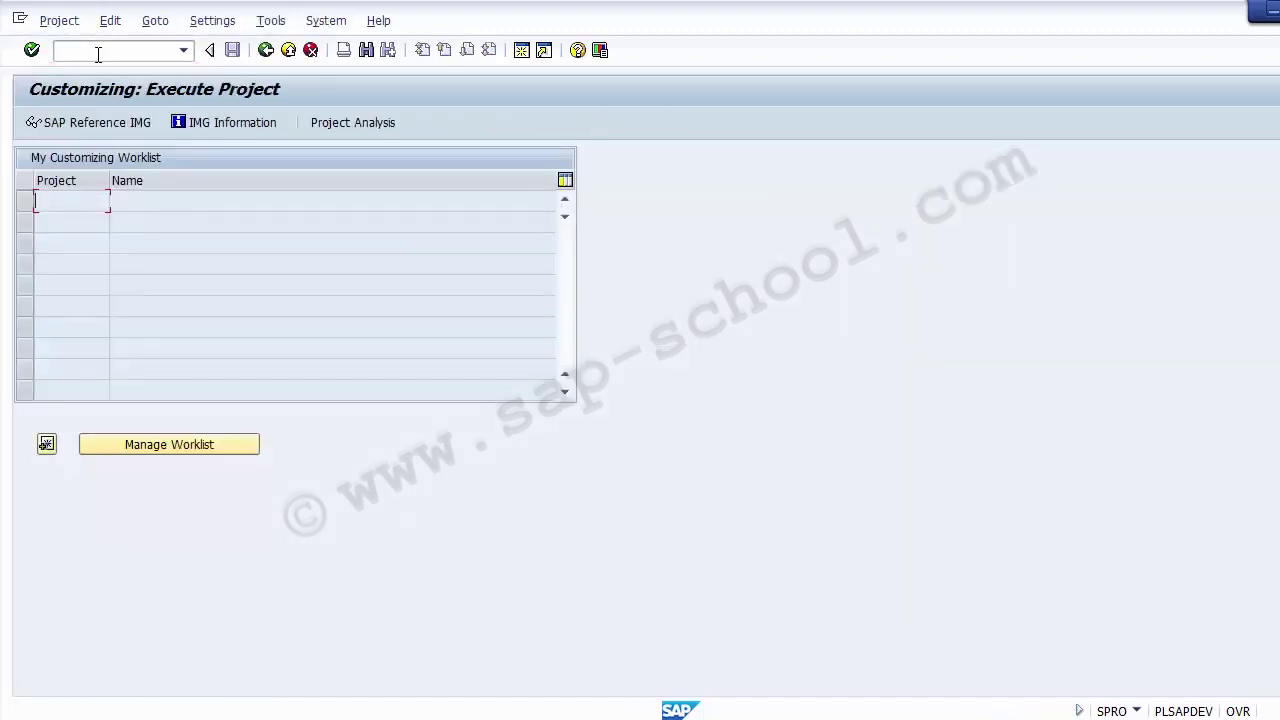
pyautogui.click(85, 123)
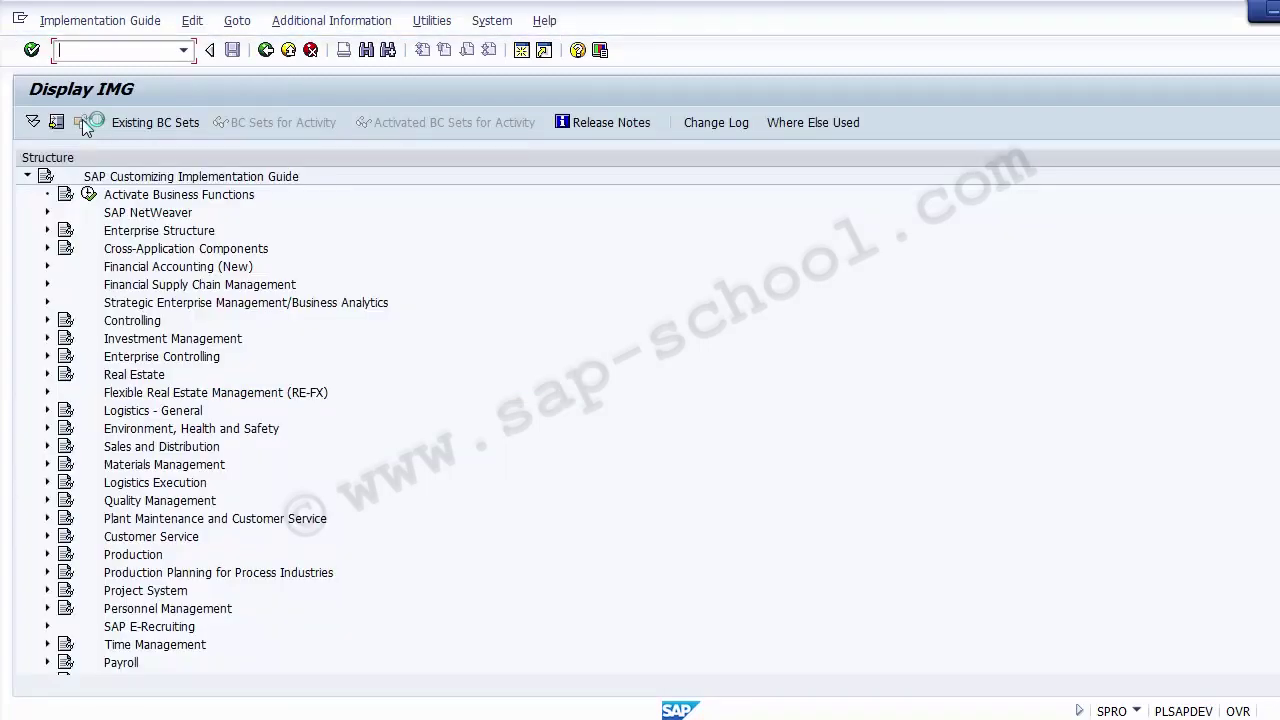
# Expand the IMG through Controlling, Cost Element Accounting and Master Data to the activities under Cost Elements.
pyautogui.click(127, 322)
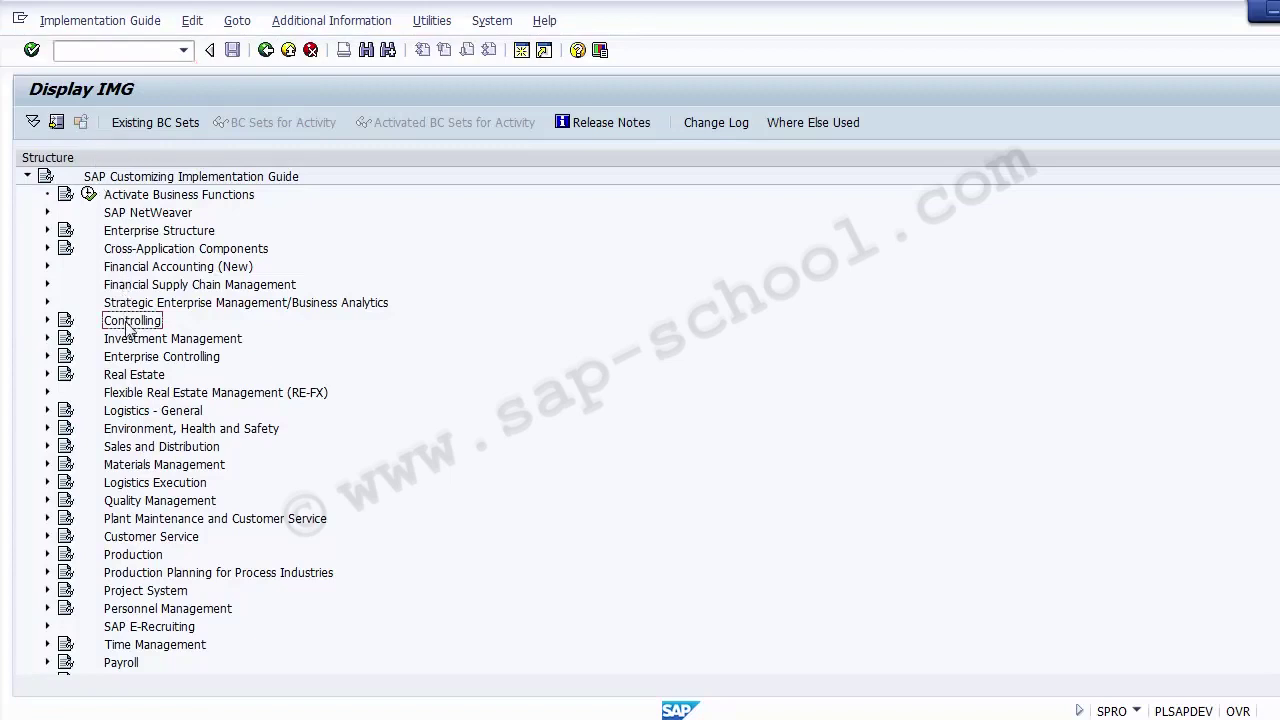
pyautogui.click(48, 322)
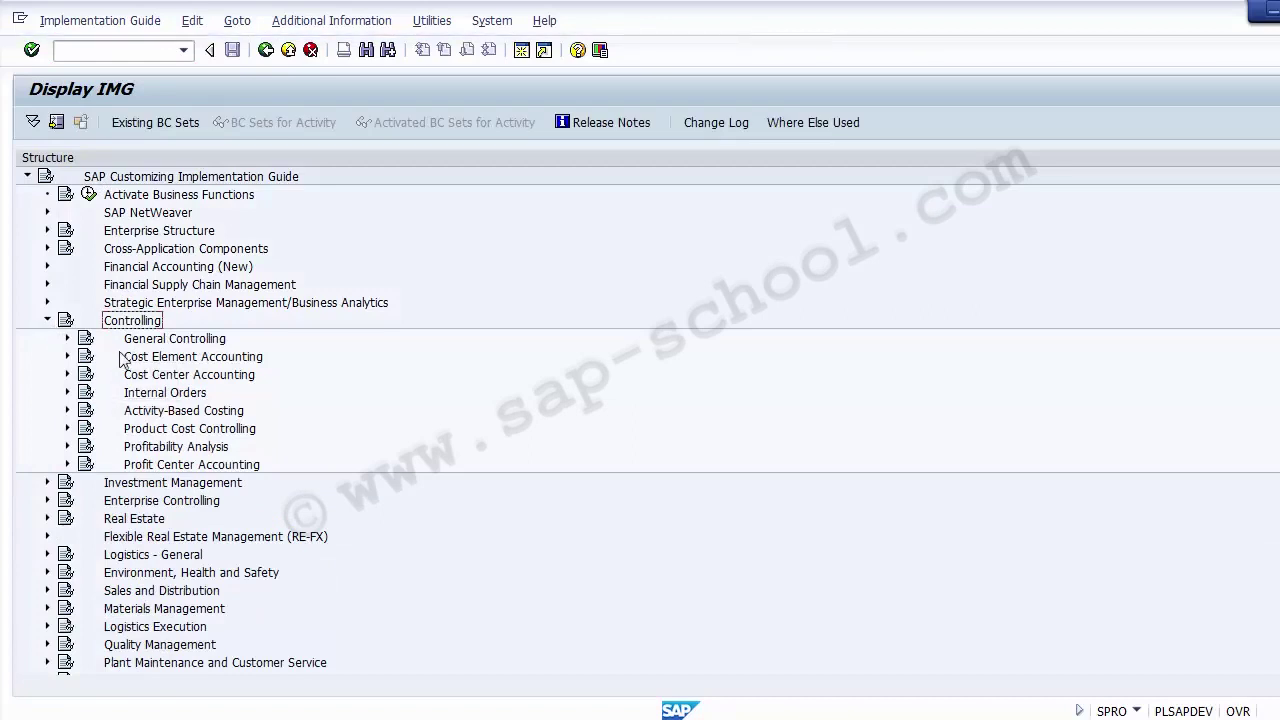
pyautogui.click(130, 358)
pyautogui.click(67, 357)
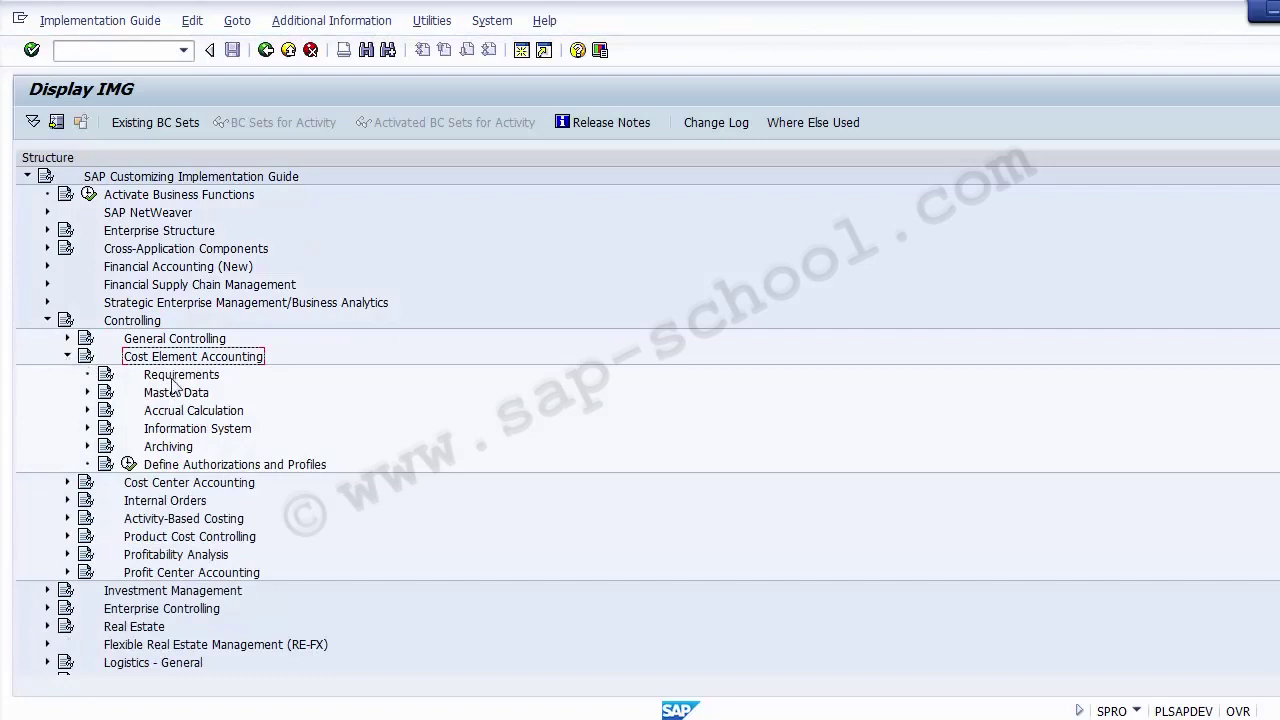
pyautogui.click(87, 392)
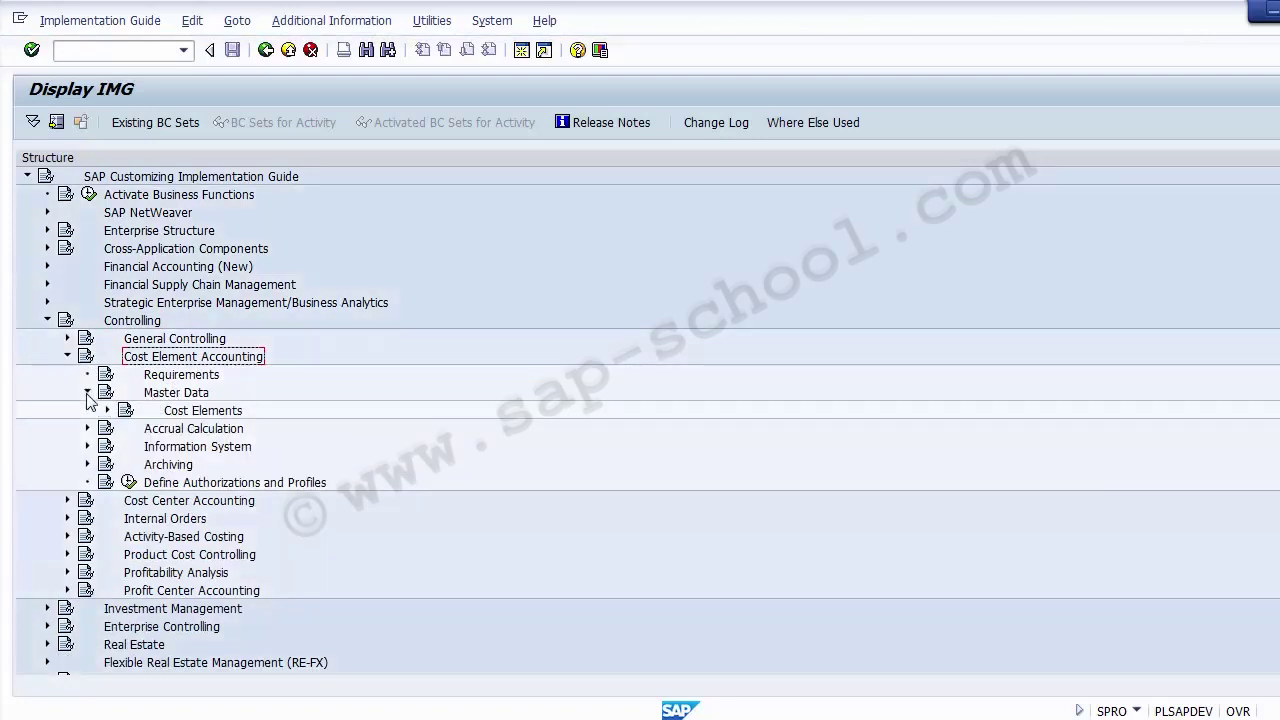
pyautogui.click(107, 411)
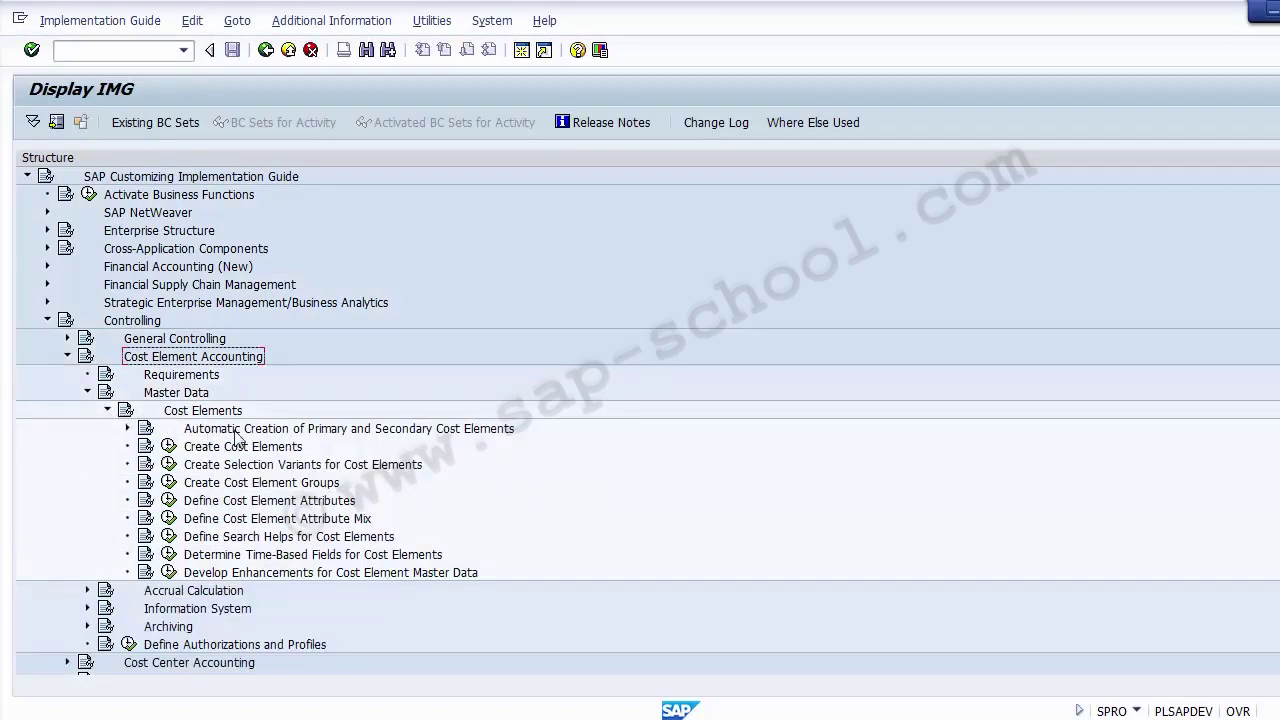
# Review the IMG path from Controlling down to Automatic Creation of Primary and Secondary Cost Elements.
pyautogui.click(236, 430)
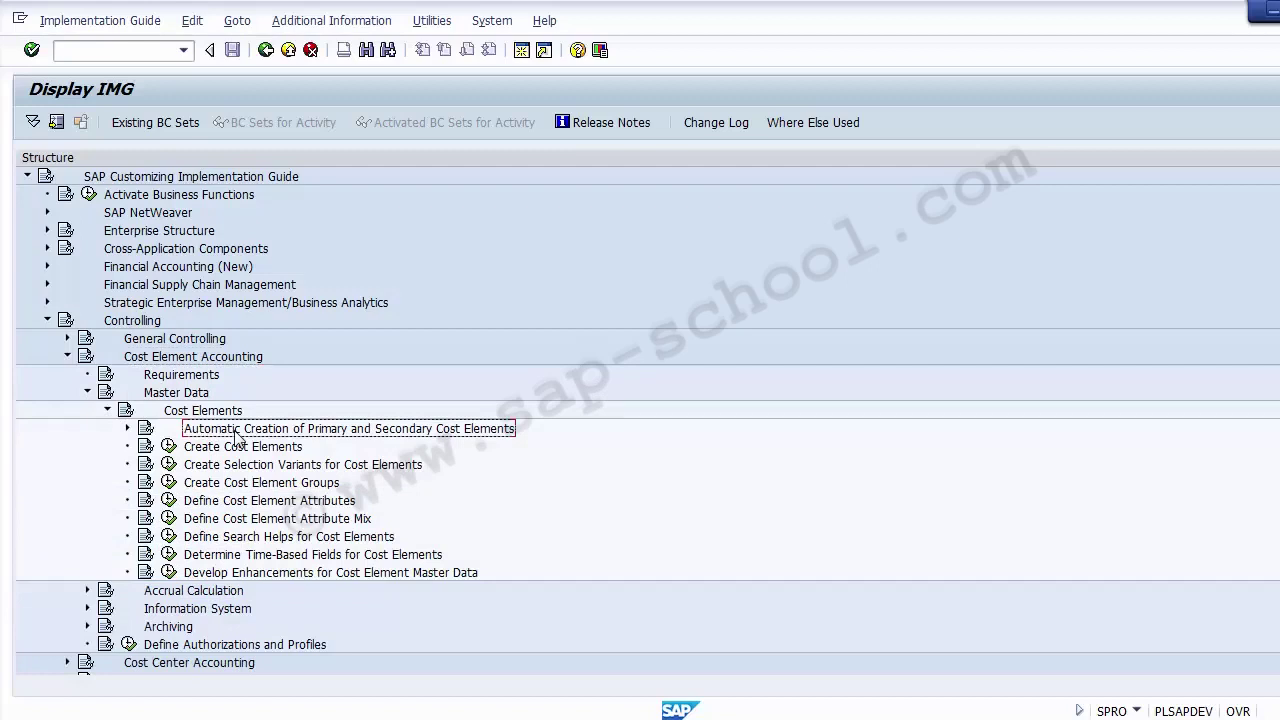
pyautogui.click(129, 324)
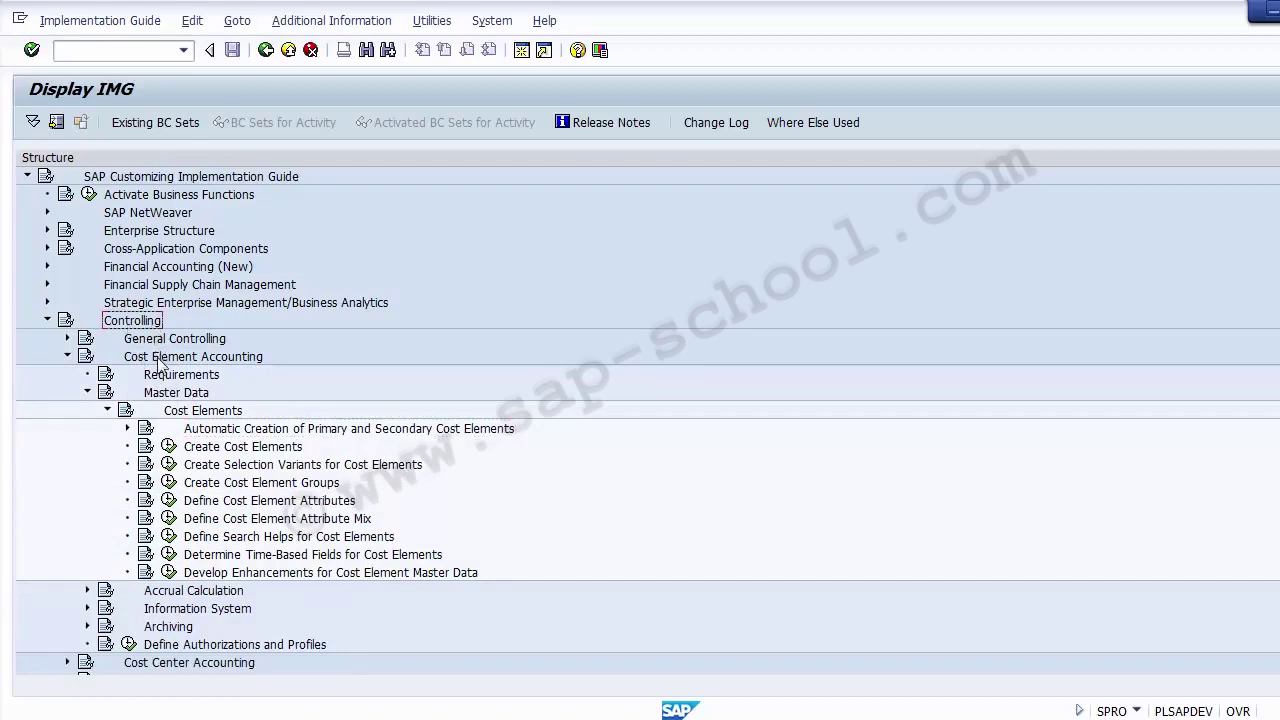
pyautogui.click(160, 358)
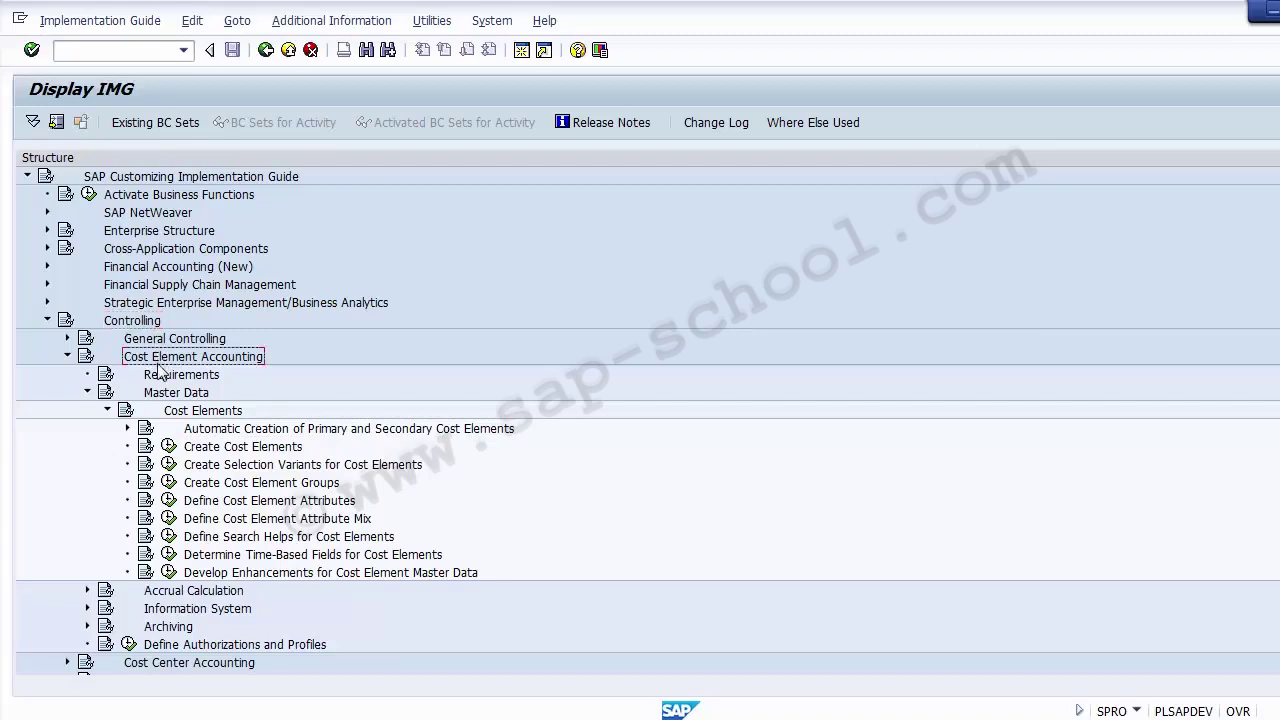
pyautogui.click(166, 396)
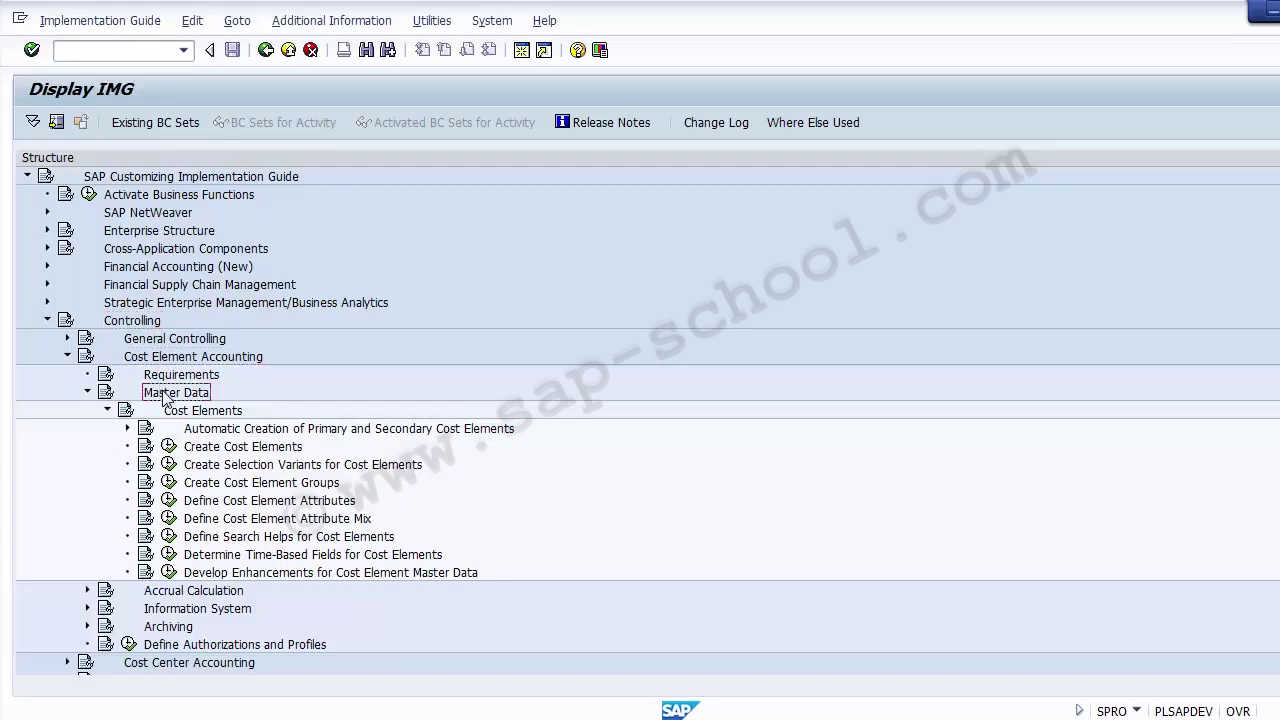
pyautogui.click(195, 414)
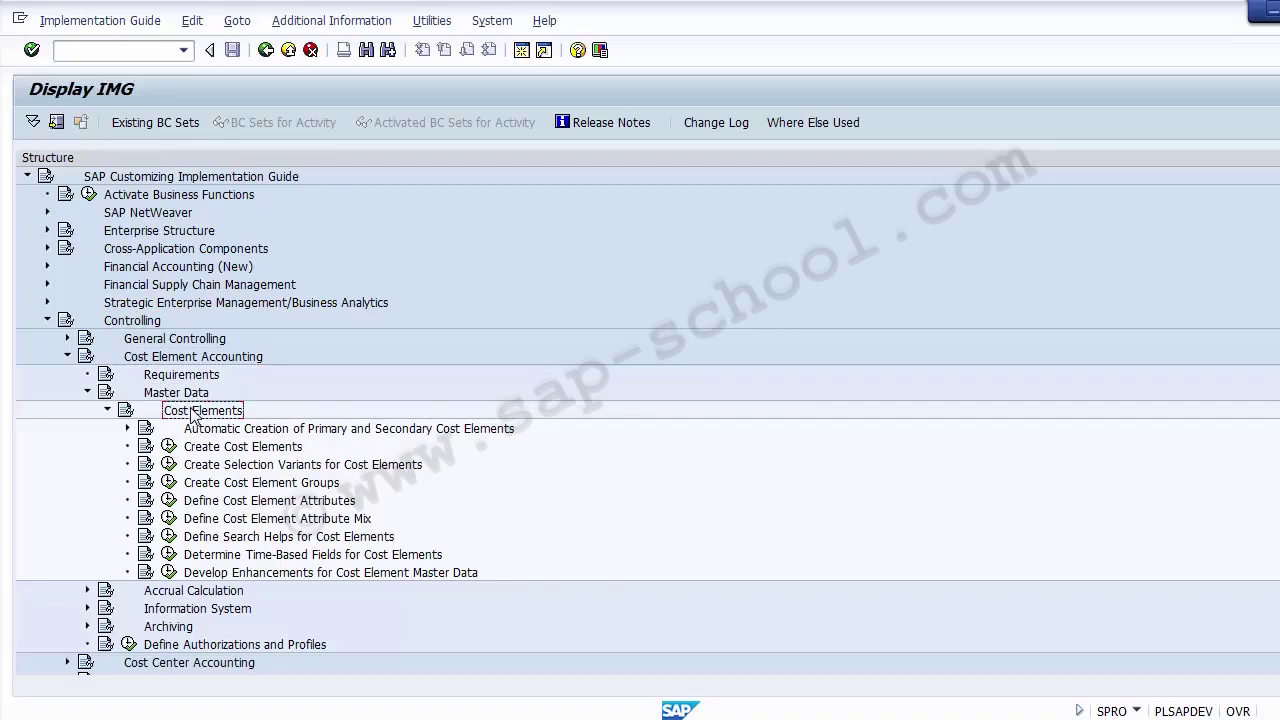
pyautogui.click(214, 430)
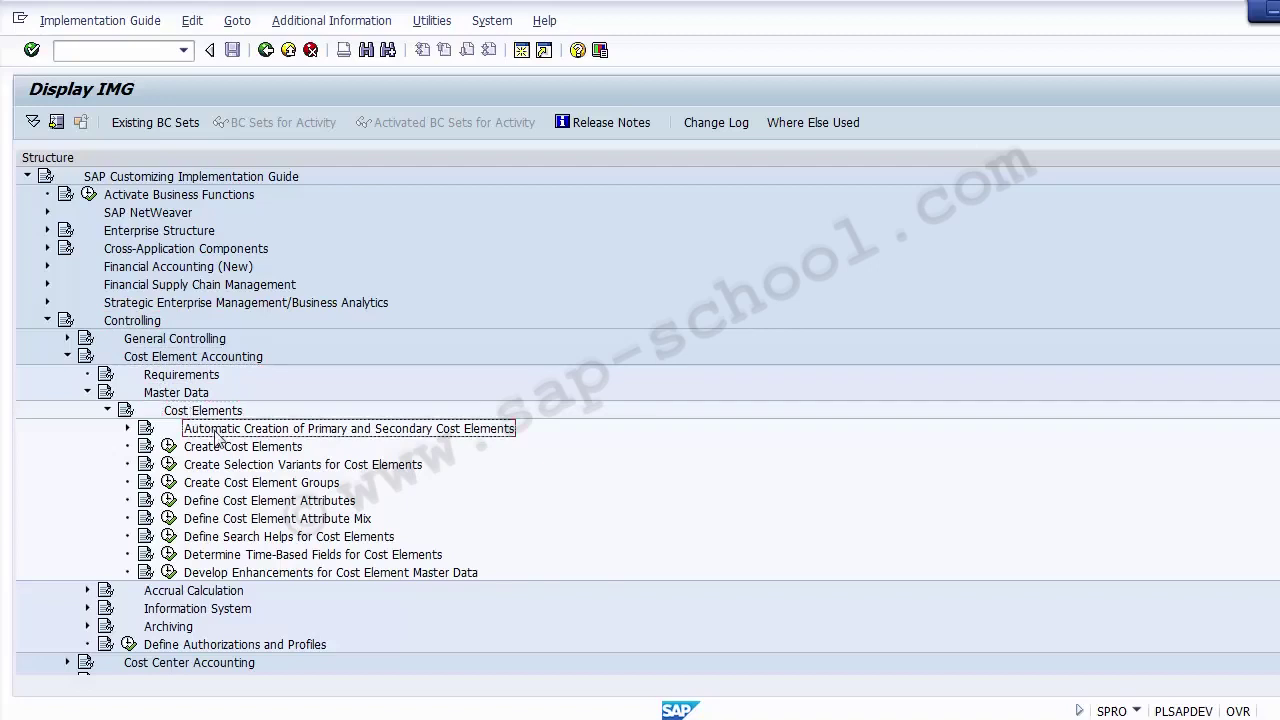
# Expand Automatic Creation of Primary and Secondary Cost Elements and review its default settings and batch input session activities.
pyautogui.click(127, 429)
pyautogui.click(232, 447)
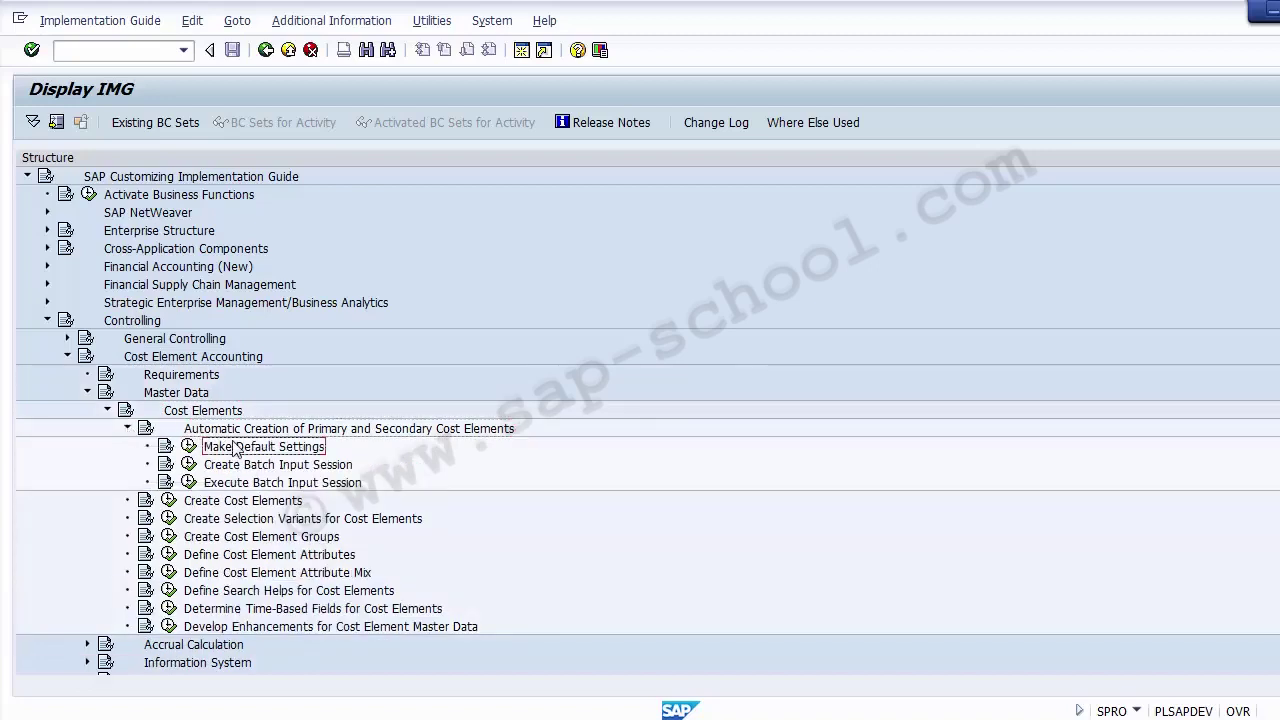
pyautogui.click(240, 465)
pyautogui.click(247, 484)
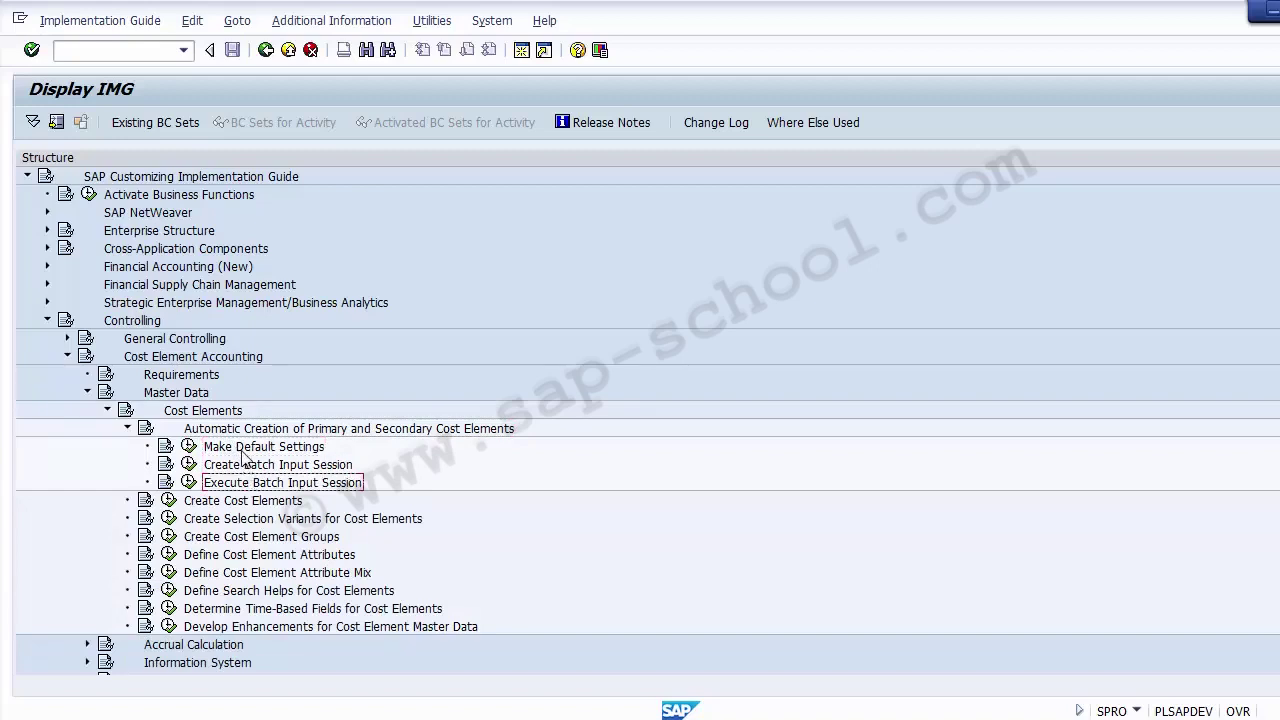
# Run Make Default Settings with chart of accounts 1000 as the work area.
pyautogui.click(243, 452)
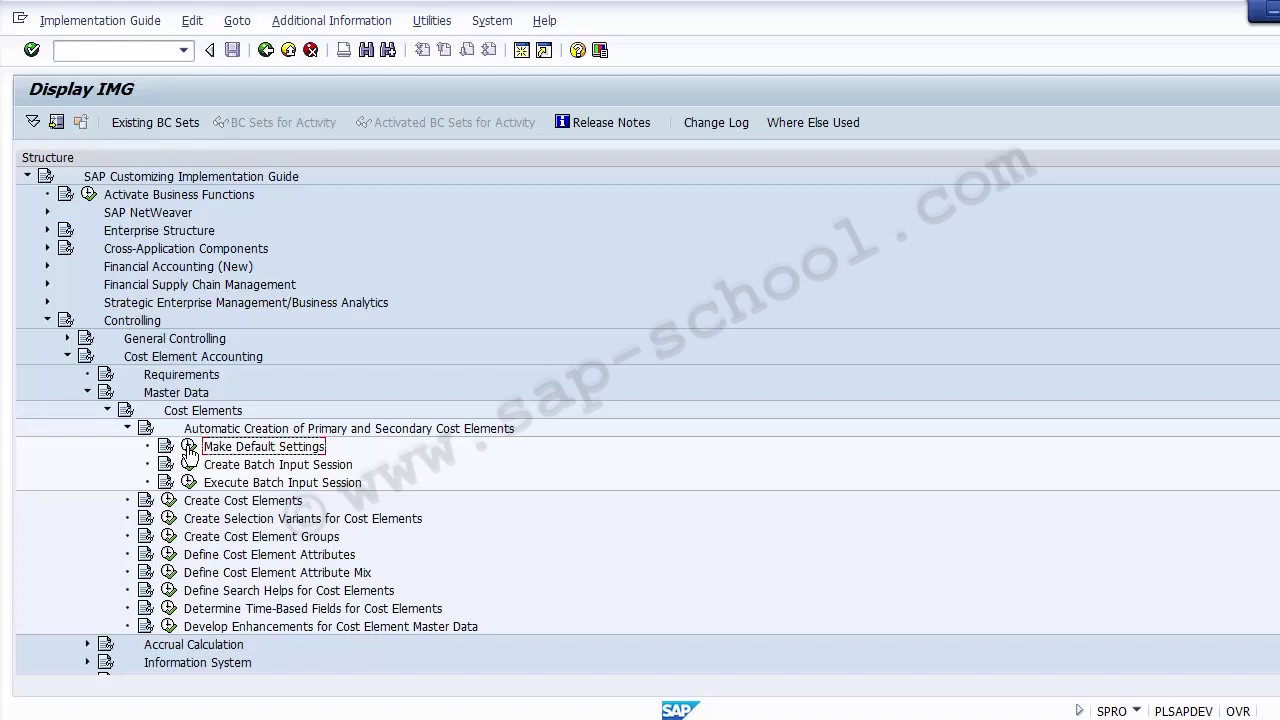
pyautogui.click(189, 450)
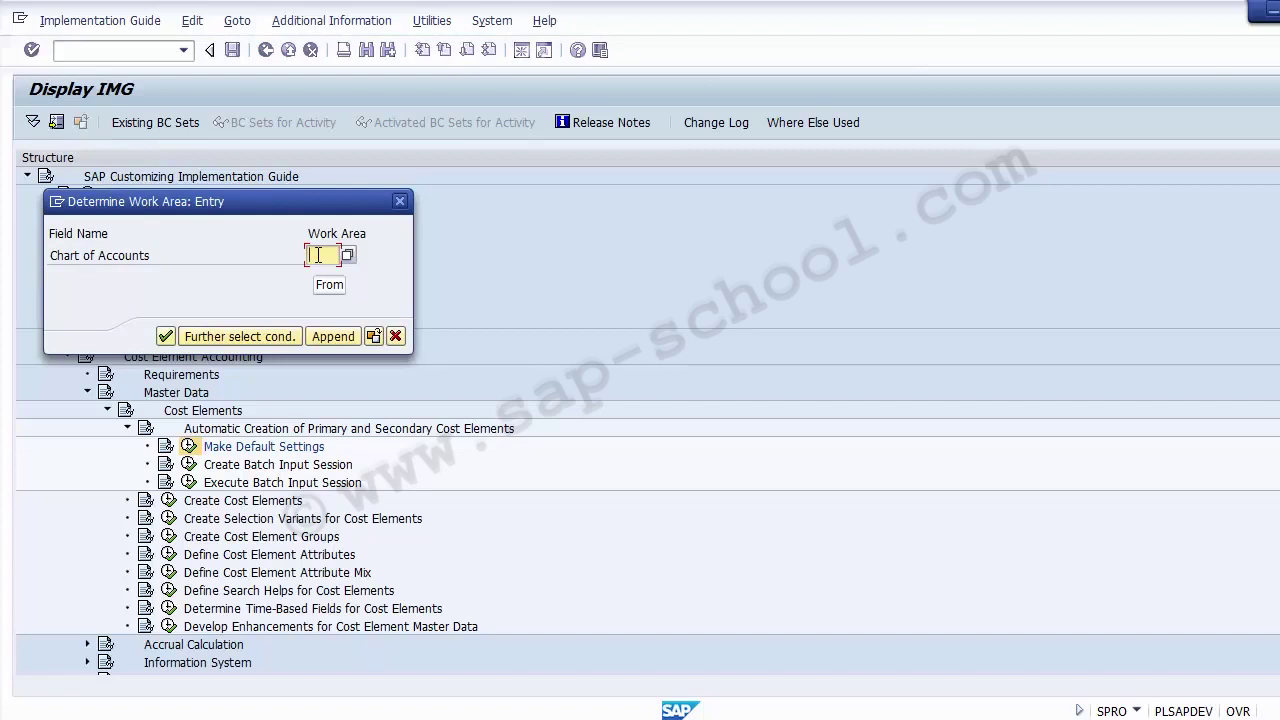
pyautogui.write('1000')
pyautogui.press('Return')
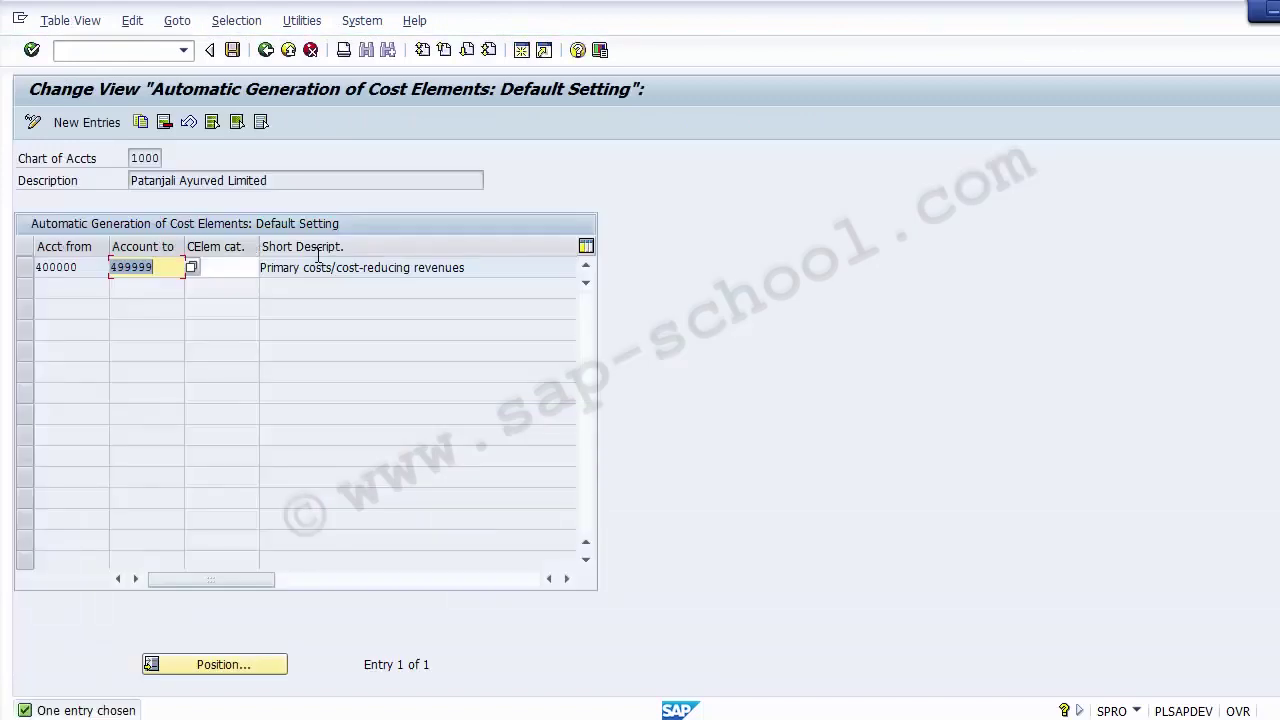
# Examine the account range and cost element category of the existing default setting entry.
pyautogui.doubleClick(93, 268)
pyautogui.doubleClick(148, 266)
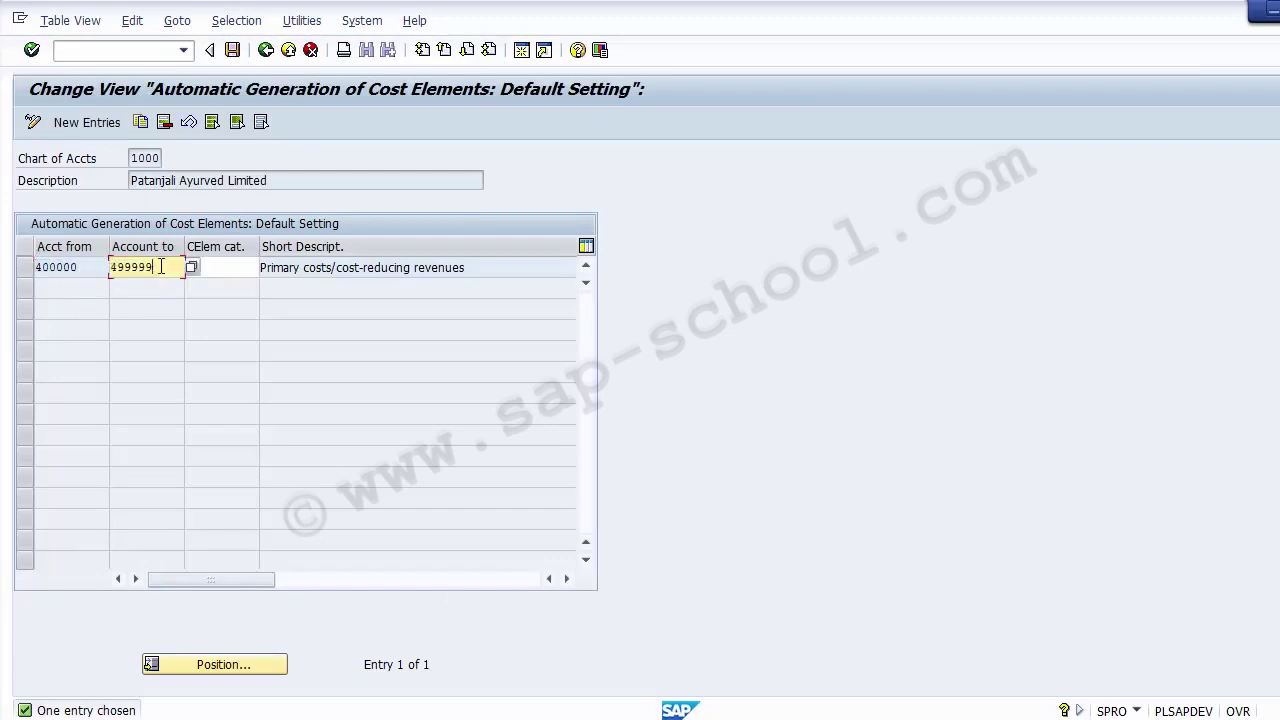
pyautogui.doubleClick(89, 268)
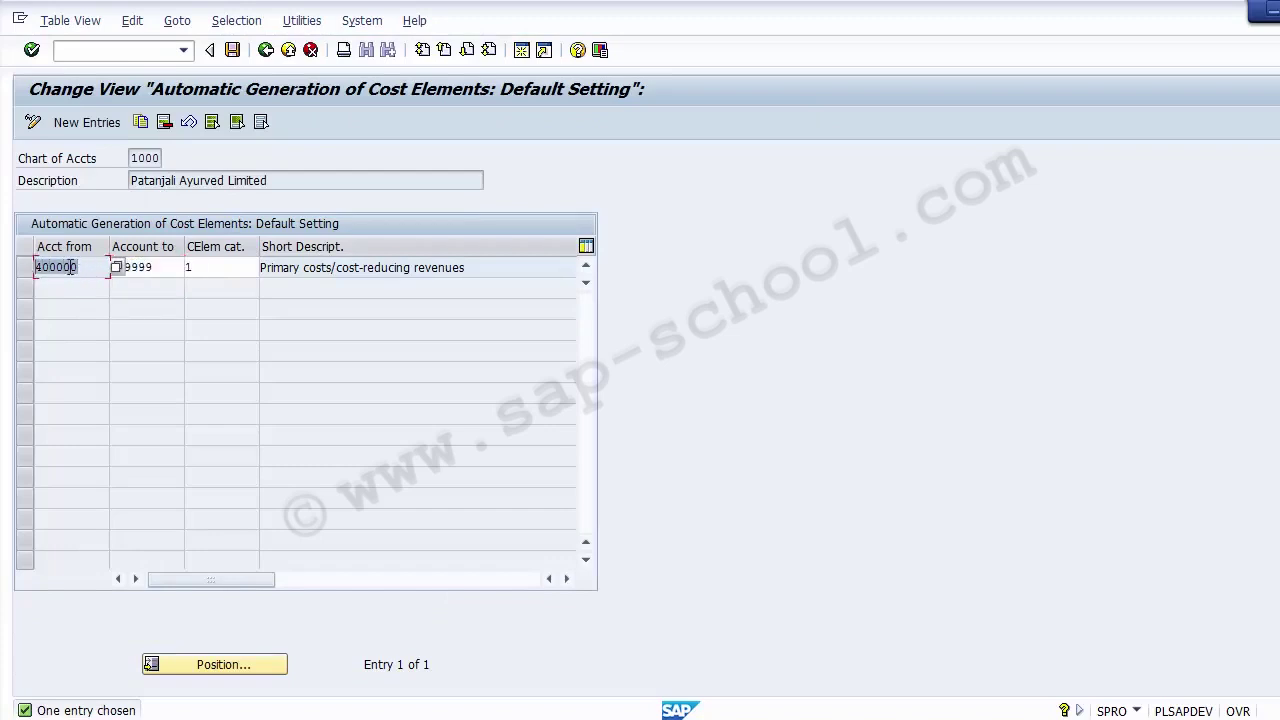
pyautogui.doubleClick(115, 267)
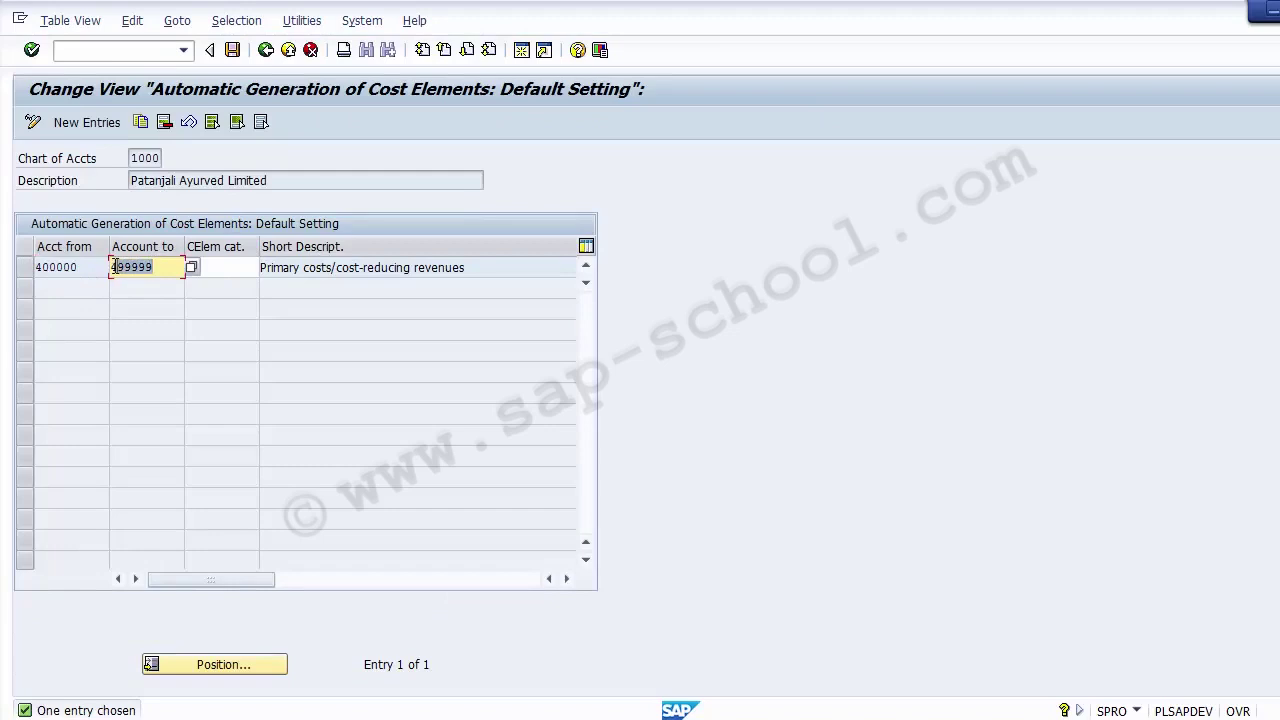
pyautogui.click(228, 267)
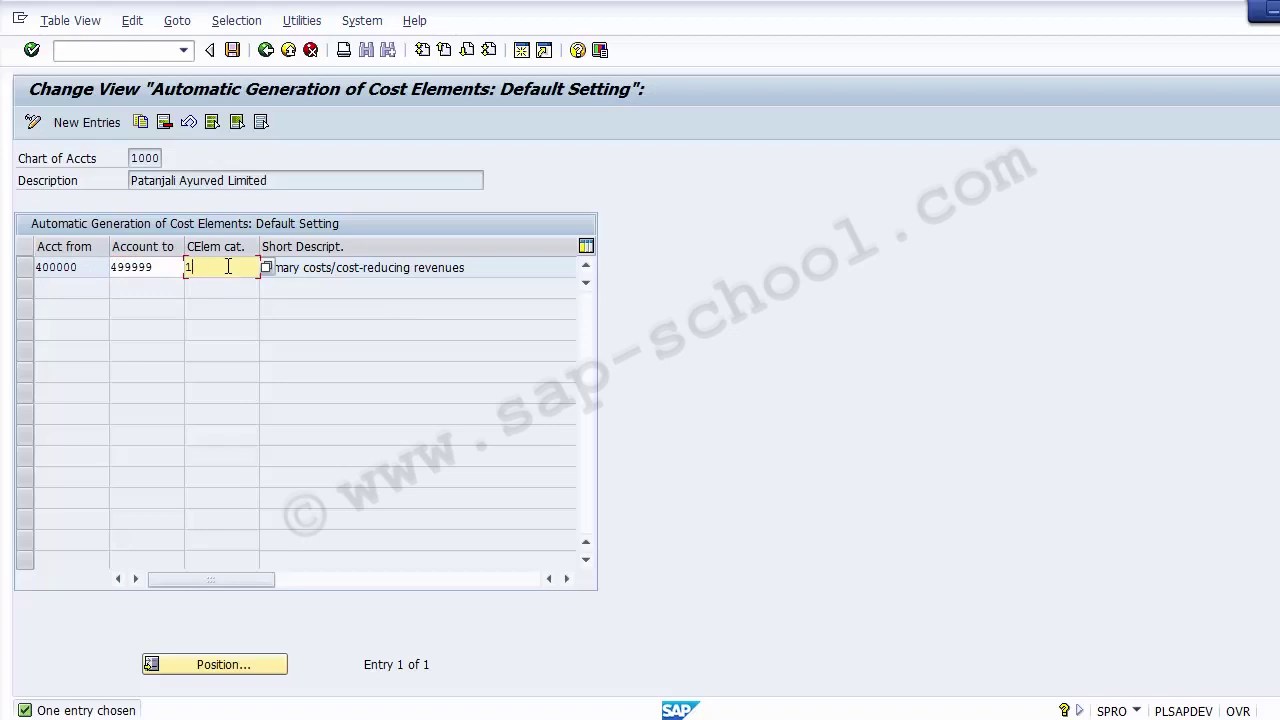
# Start adding new entries to the automatic cost element default settings for chart of accounts 1000.
pyautogui.click(98, 267)
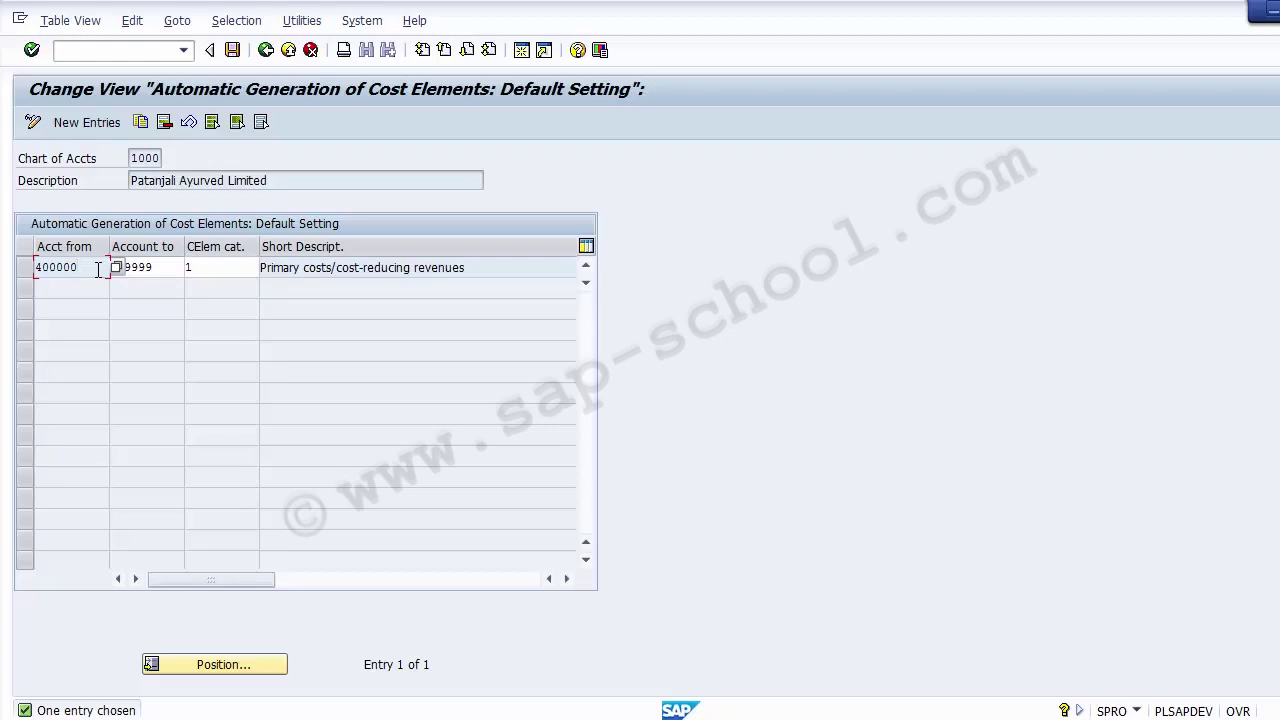
pyautogui.click(167, 264)
pyautogui.click(87, 122)
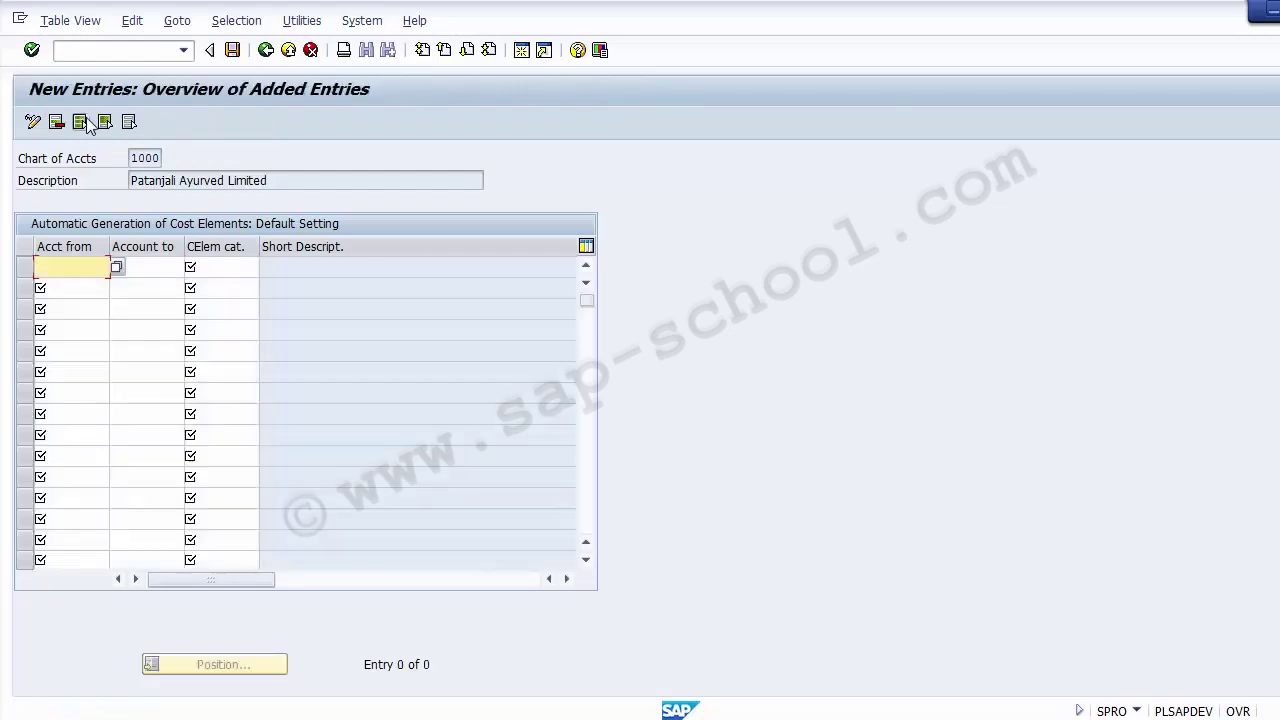
pyautogui.click(131, 266)
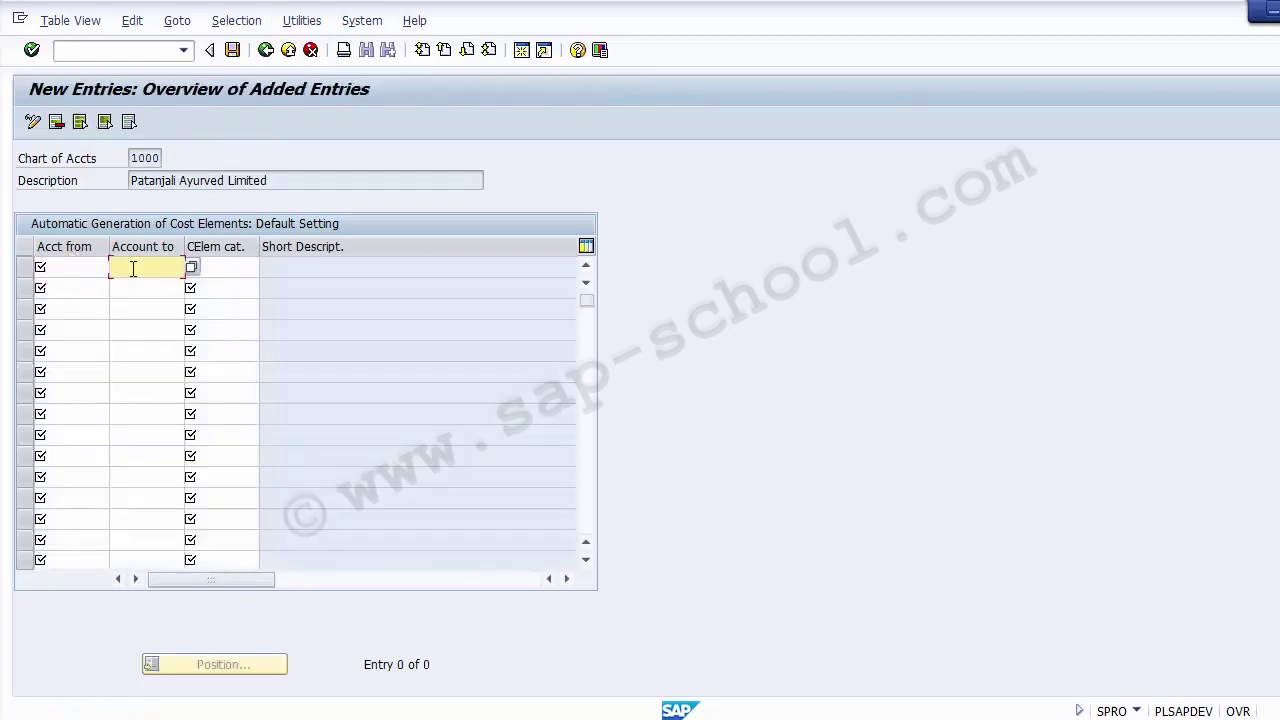
pyautogui.click(78, 268)
pyautogui.click(147, 264)
pyautogui.click(94, 264)
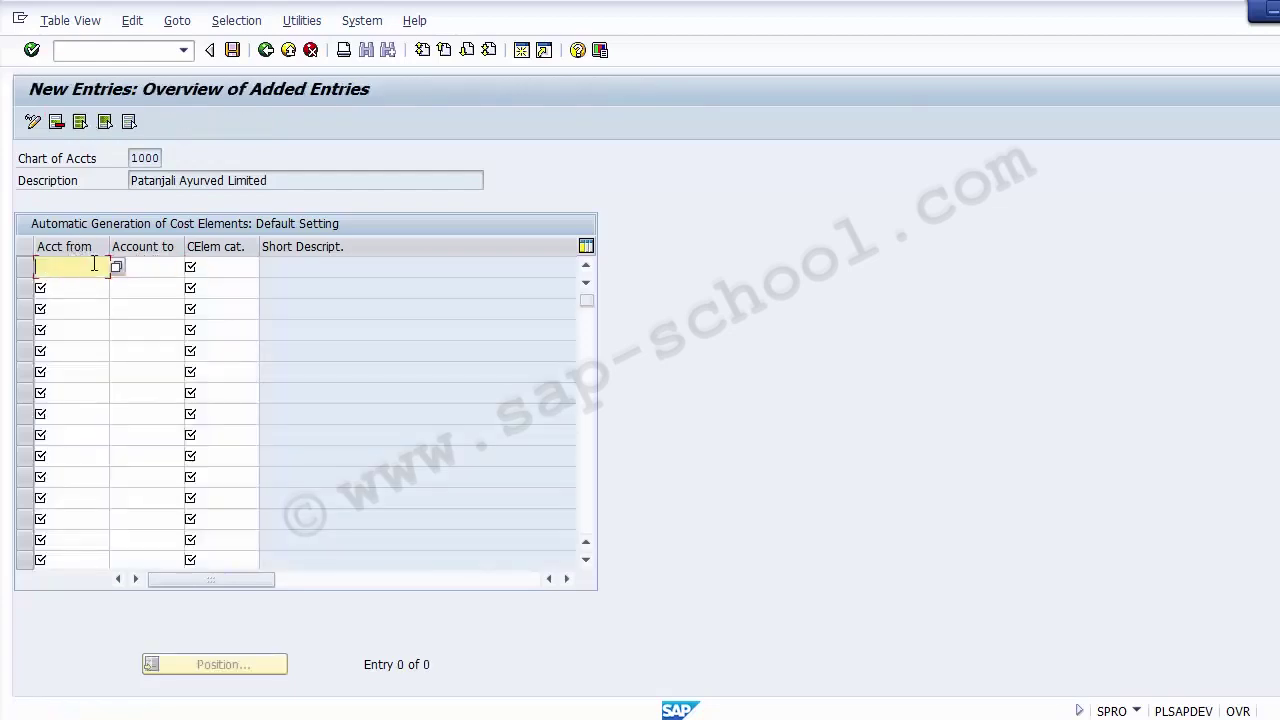
pyautogui.click(137, 261)
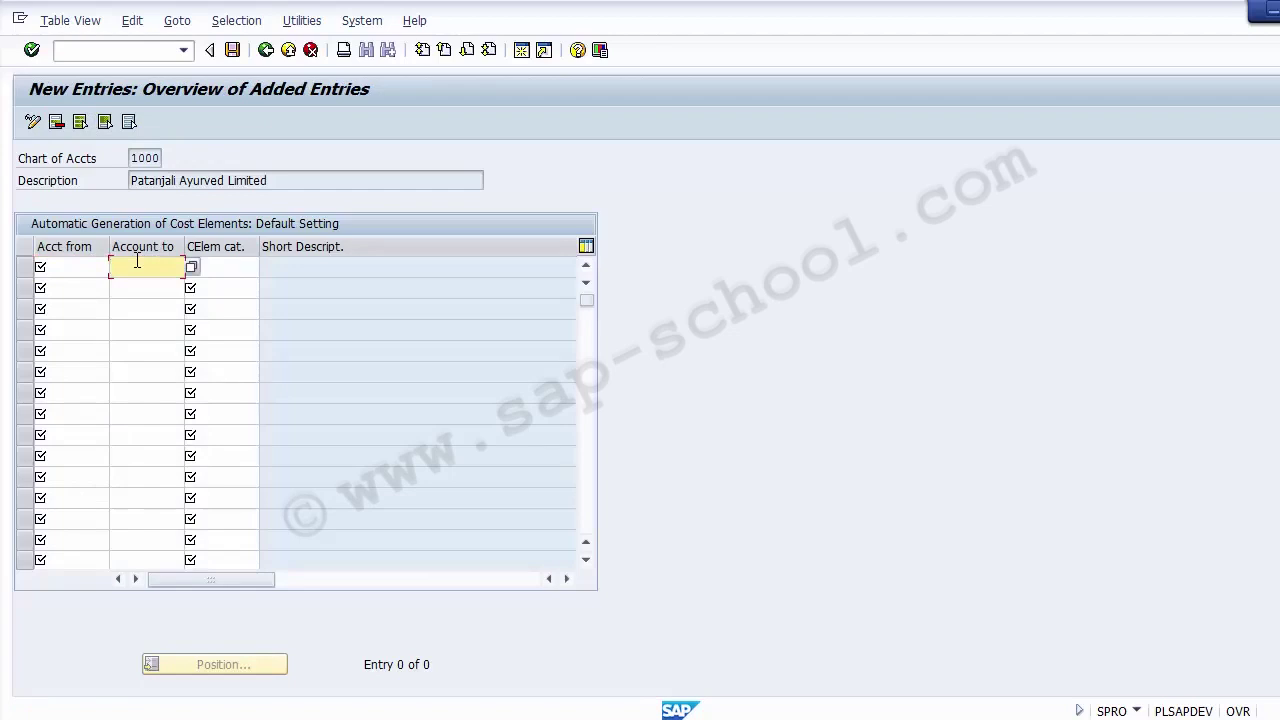
pyautogui.click(85, 266)
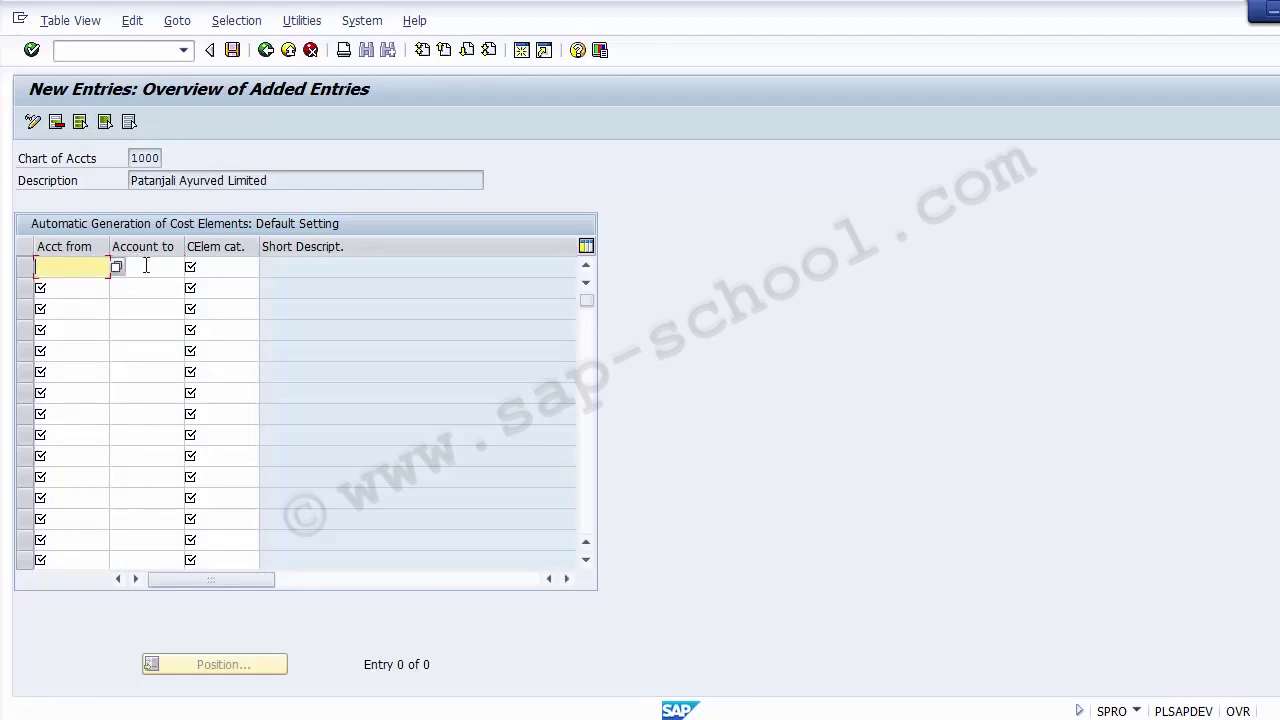
pyautogui.click(147, 265)
pyautogui.click(86, 266)
# Enter the account range 300000 to 300999 in the first new default setting entry.
pyautogui.write('3')
pyautogui.write('000')
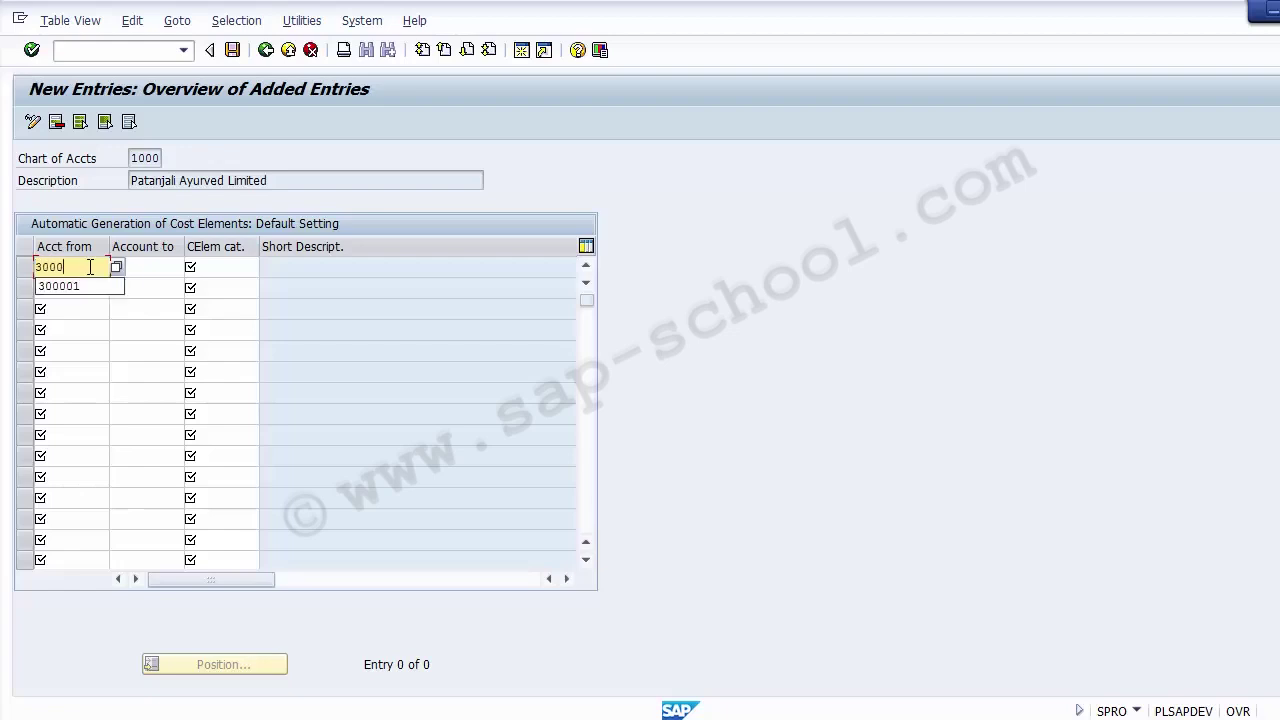
pyautogui.write('0')
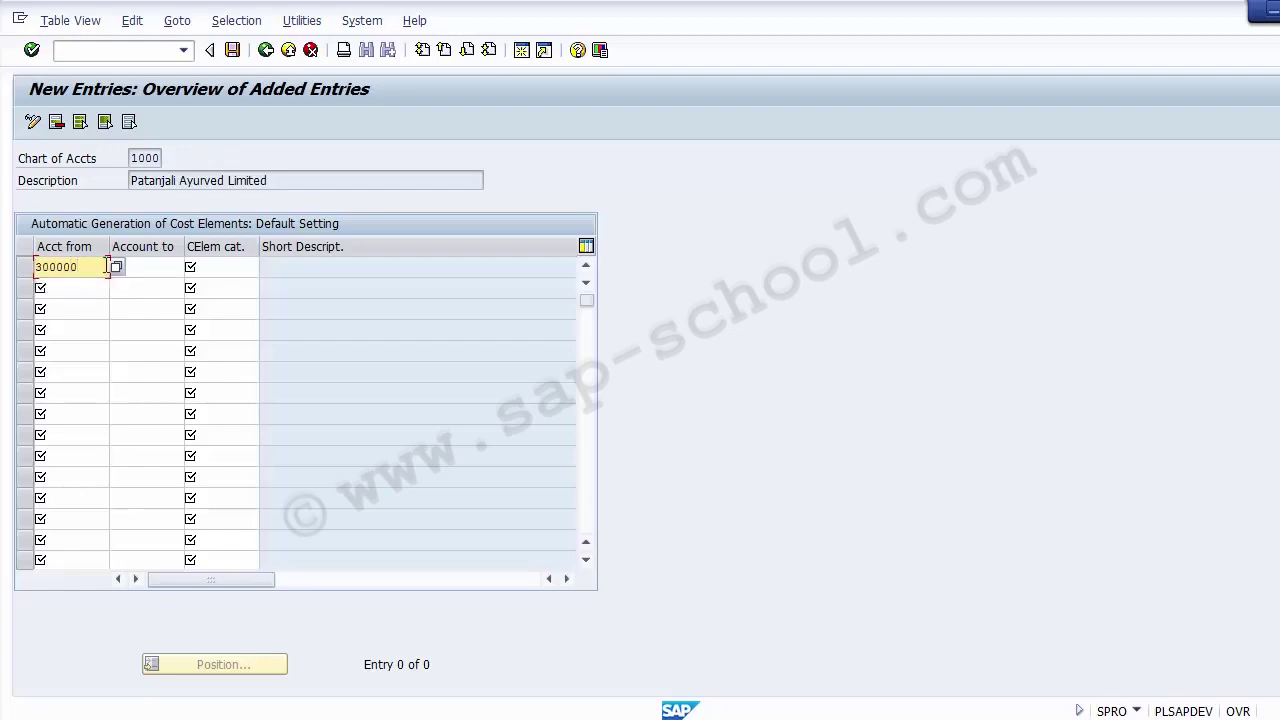
pyautogui.click(152, 265)
pyautogui.write('3')
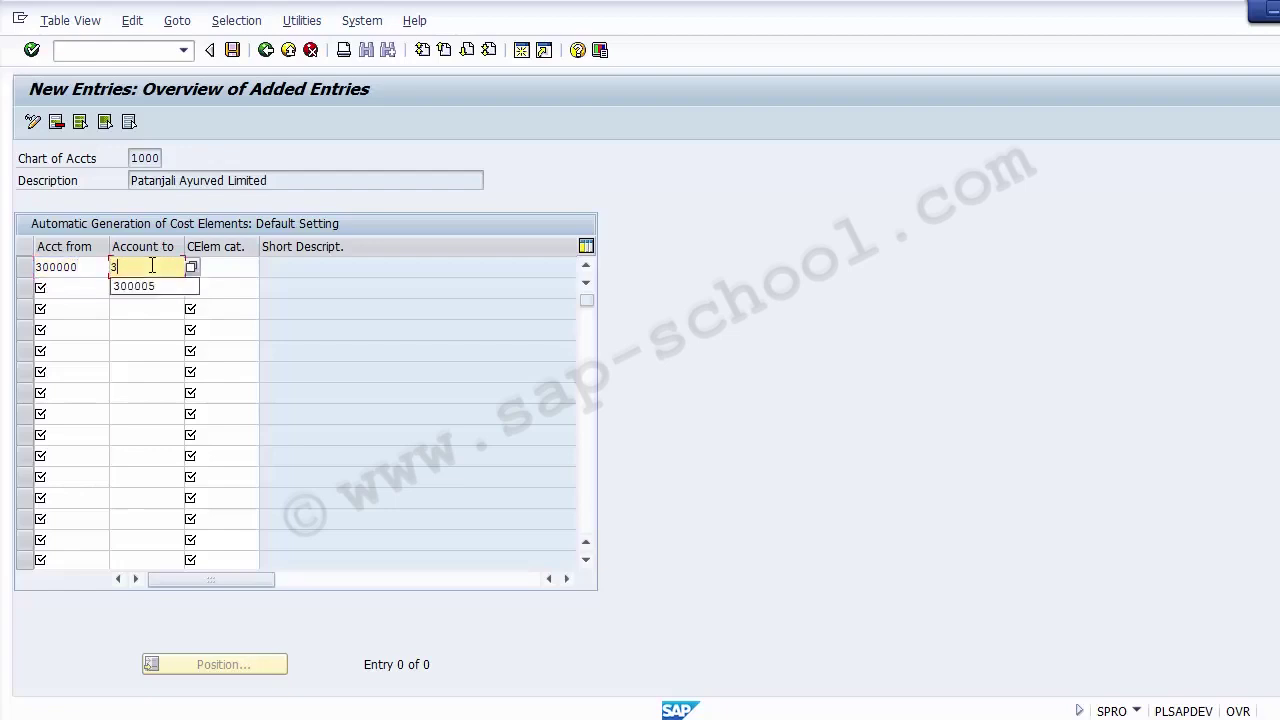
pyautogui.write('00999')
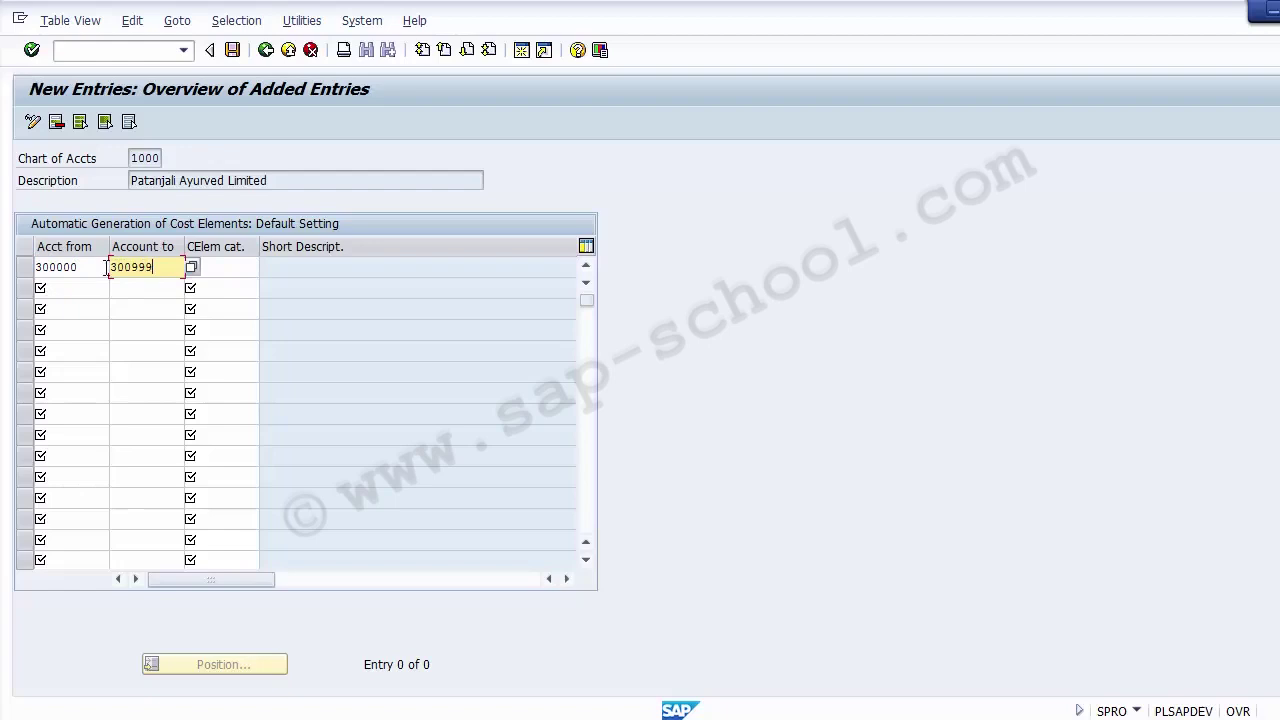
pyautogui.moveTo(88, 266); pyautogui.dragTo(32, 266)
pyautogui.moveTo(176, 266); pyautogui.dragTo(110, 266)
# List the possible cost element categories for the new entry and examine the primary and secondary categories.
pyautogui.click(236, 268)
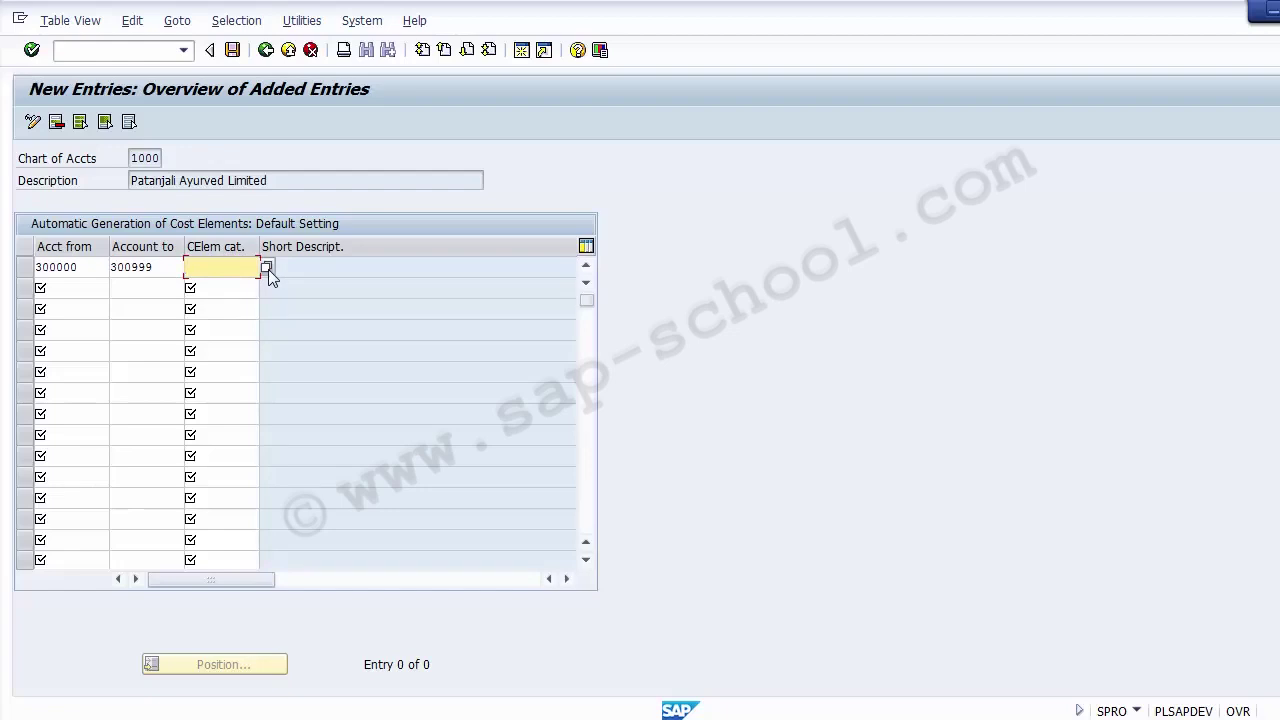
pyautogui.click(267, 269)
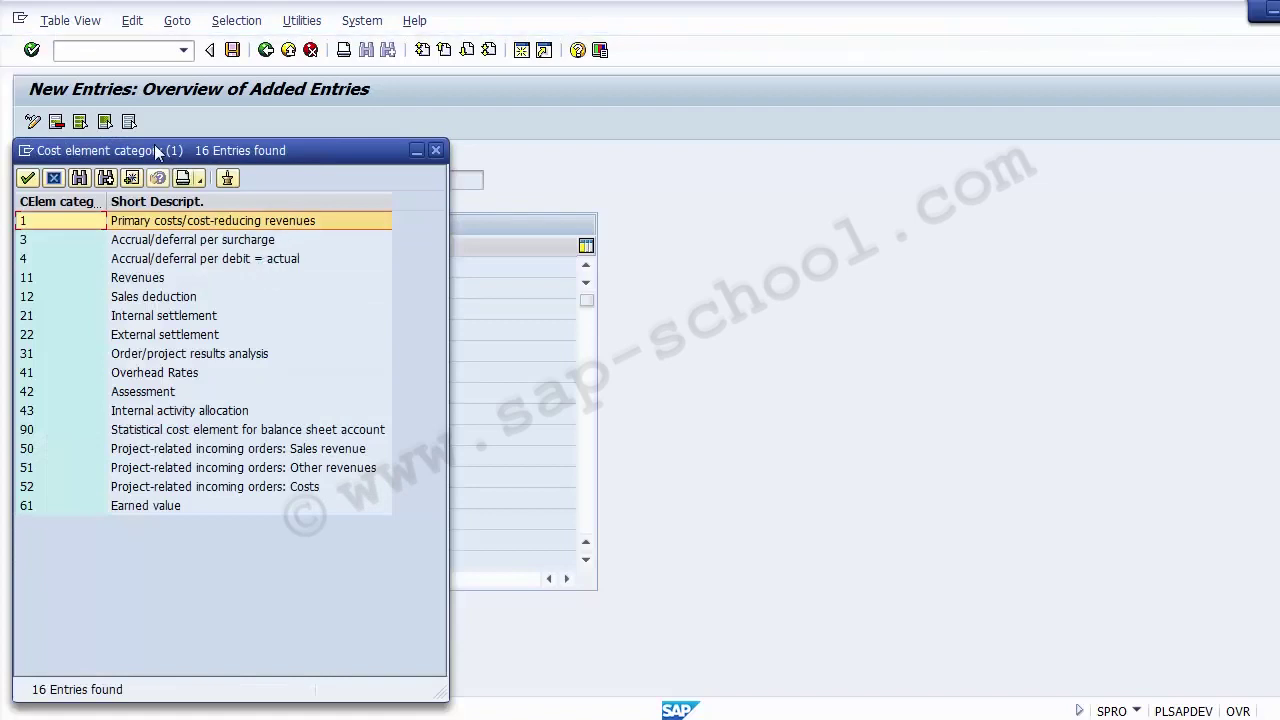
pyautogui.moveTo(157, 150); pyautogui.dragTo(589, 119)
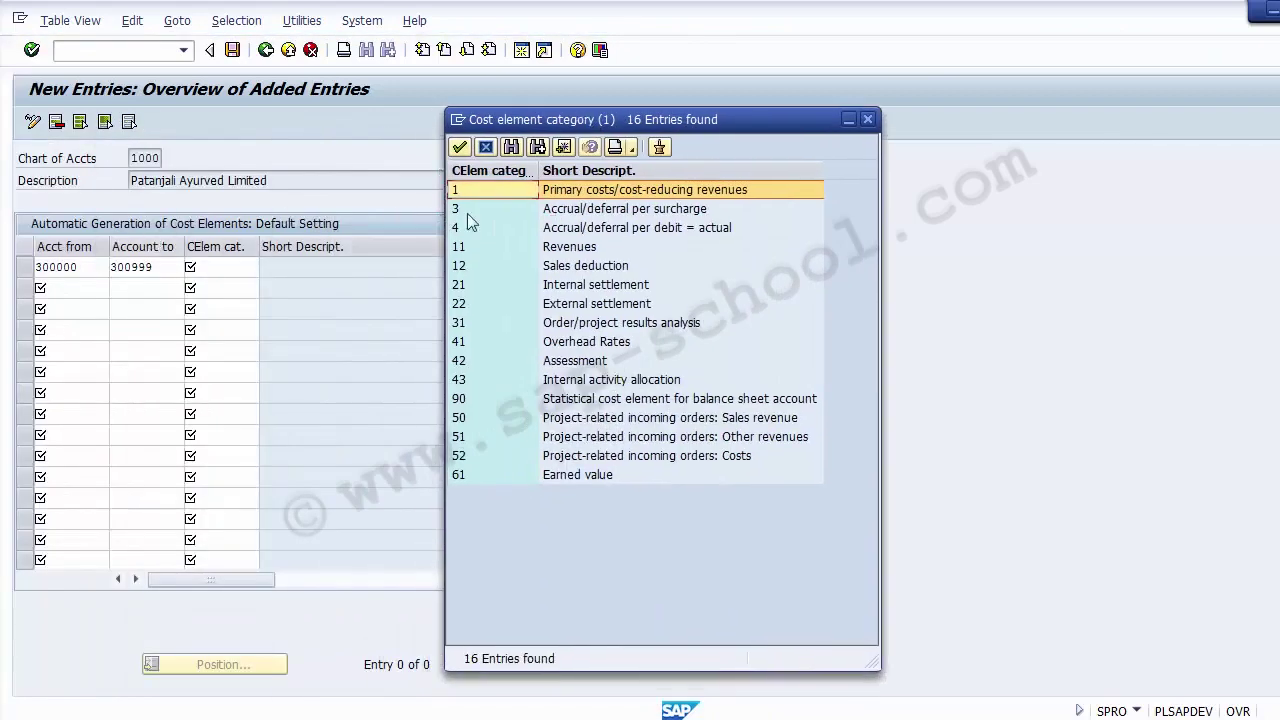
pyautogui.click(571, 194)
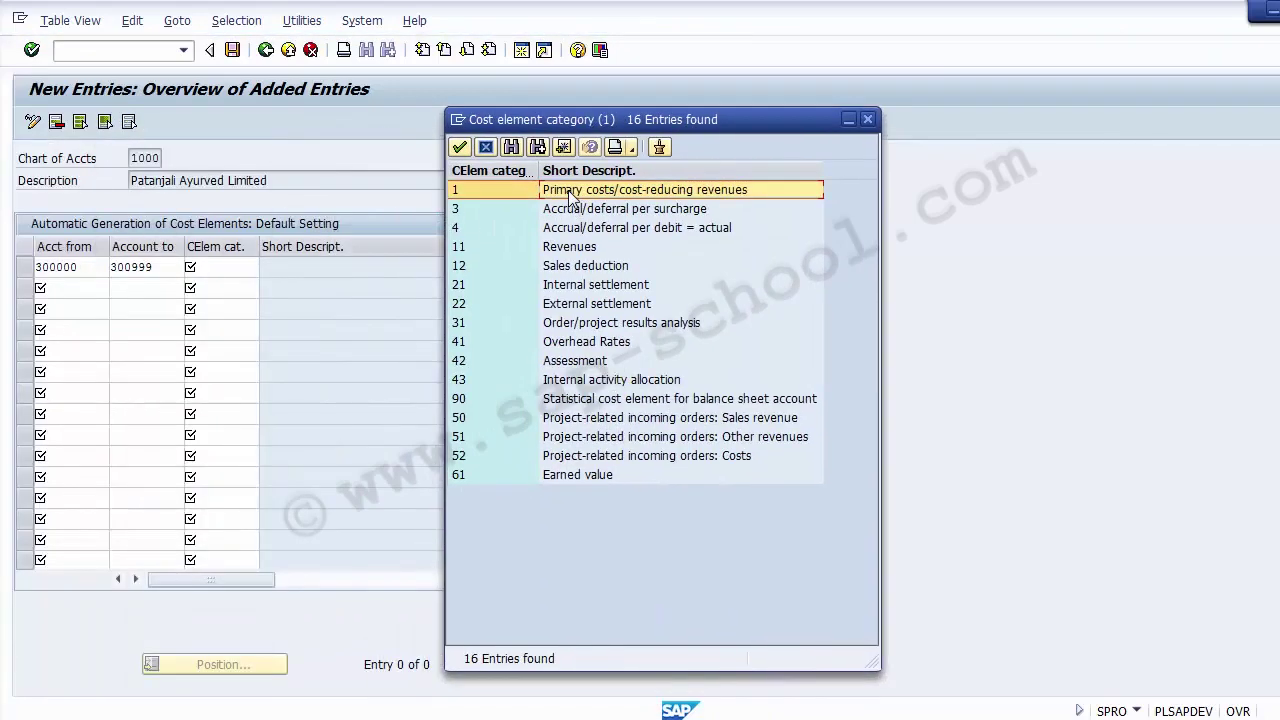
pyautogui.press('Down')
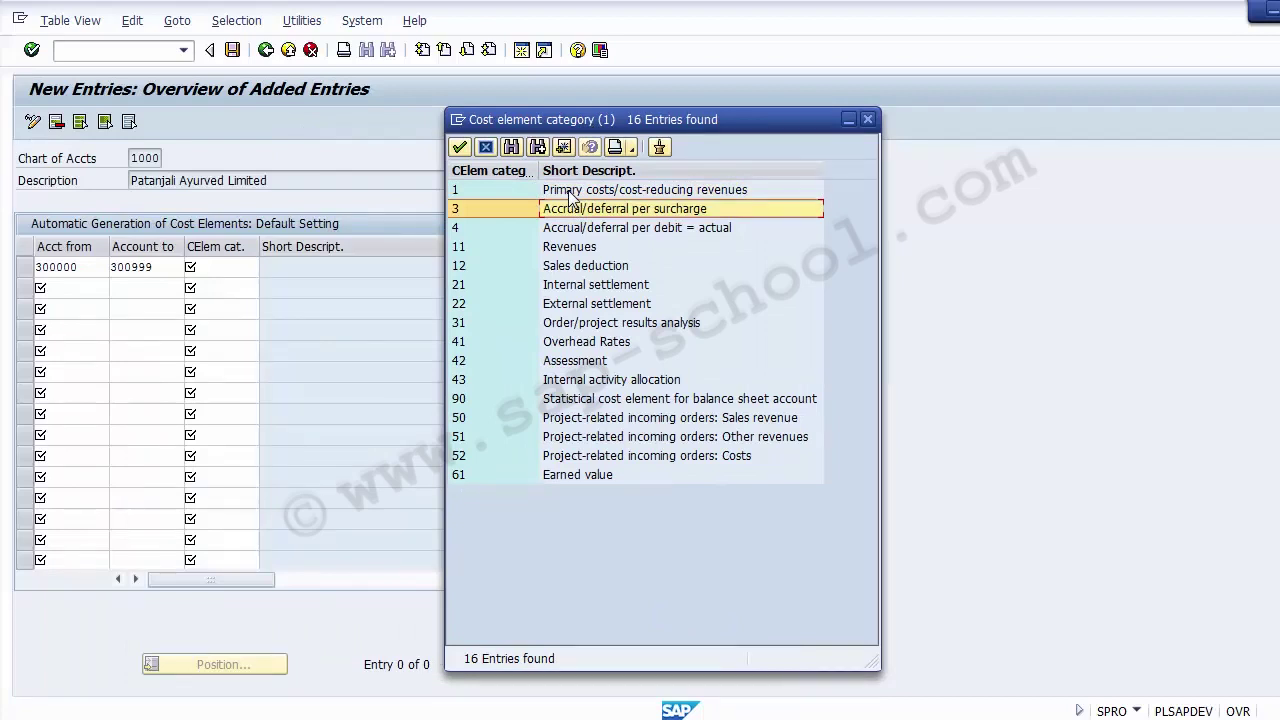
pyautogui.press('Down')
pyautogui.press('Down')
pyautogui.press('Down')
pyautogui.press('Down')
pyautogui.press('Down')
pyautogui.press('Down')
pyautogui.press('Down')
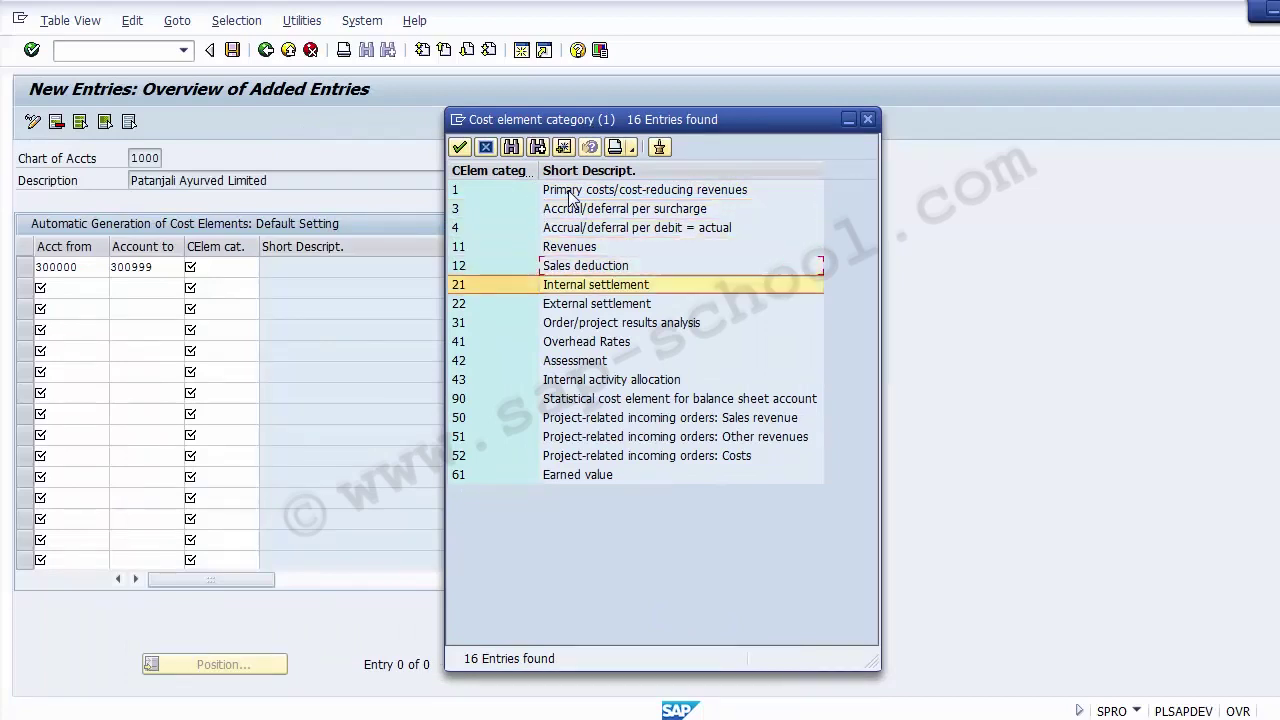
pyautogui.press('Up')
pyautogui.press('Up')
pyautogui.press('Up')
pyautogui.press('Up')
pyautogui.press('Up')
pyautogui.press('Up')
pyautogui.press('Up')
pyautogui.press('Up')
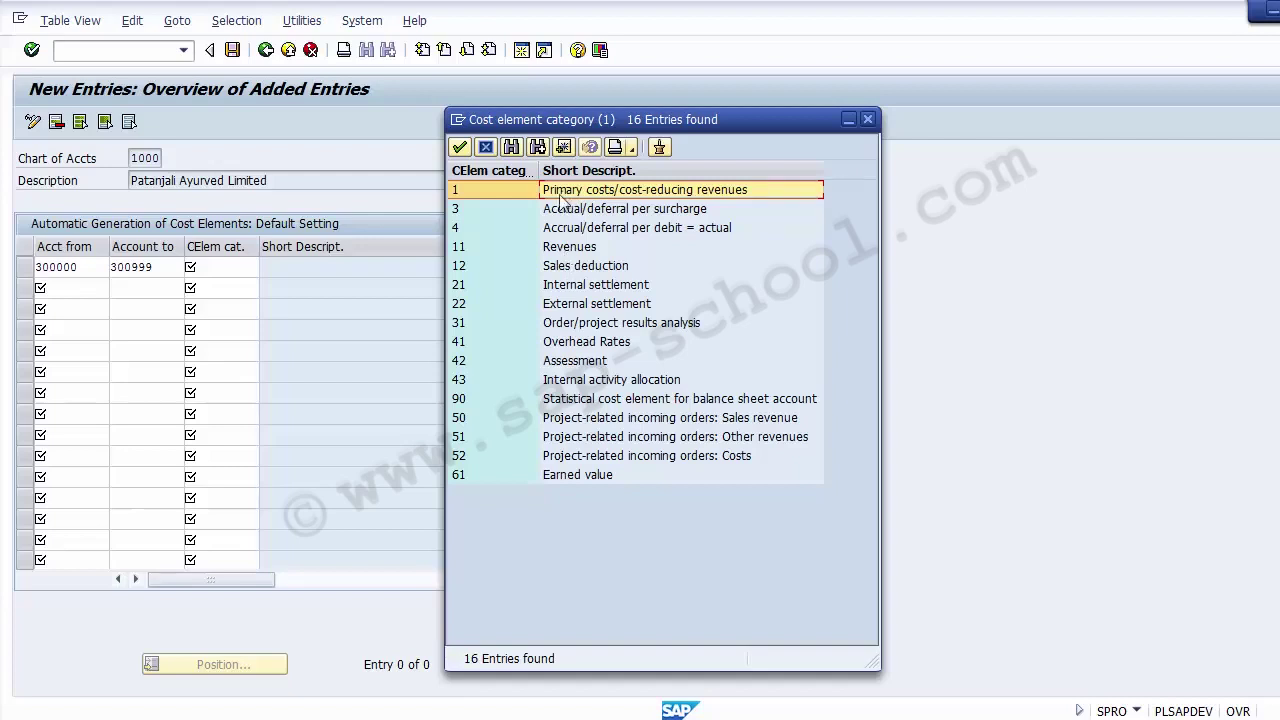
# Assign cost element category 11 (Revenues) to the account range 300000 to 300999.
pyautogui.click(511, 248)
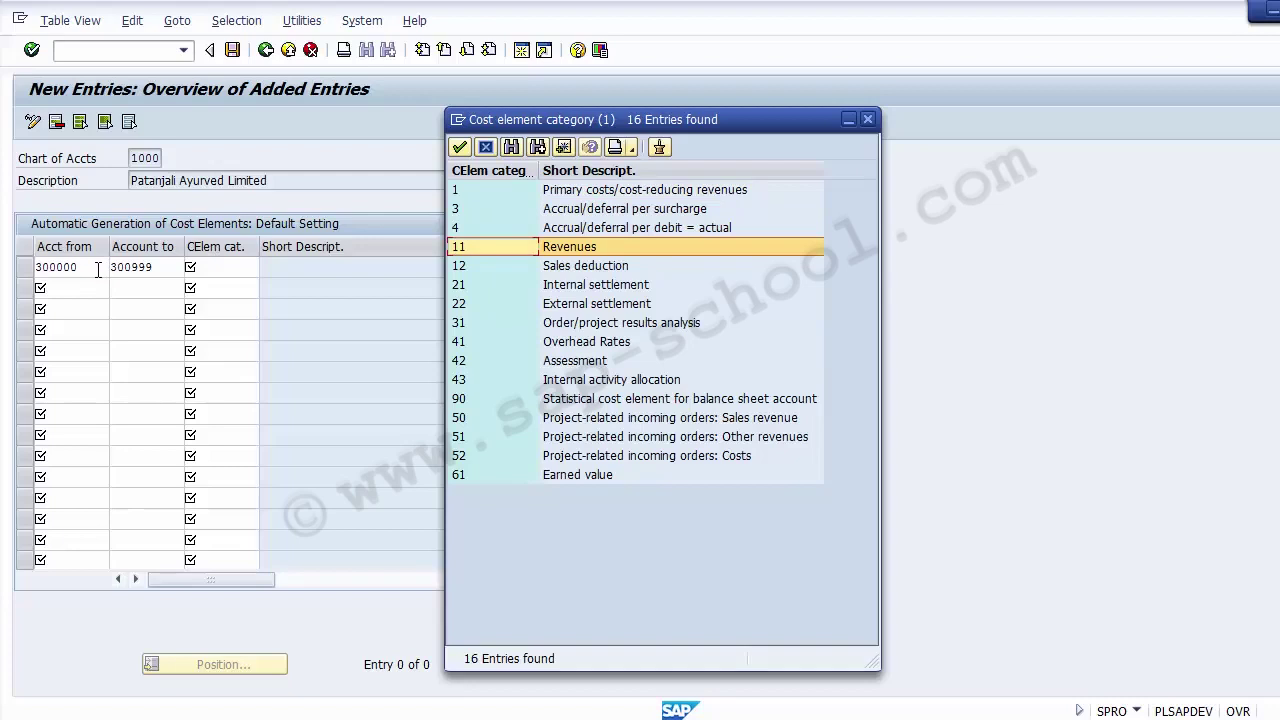
pyautogui.doubleClick(476, 249)
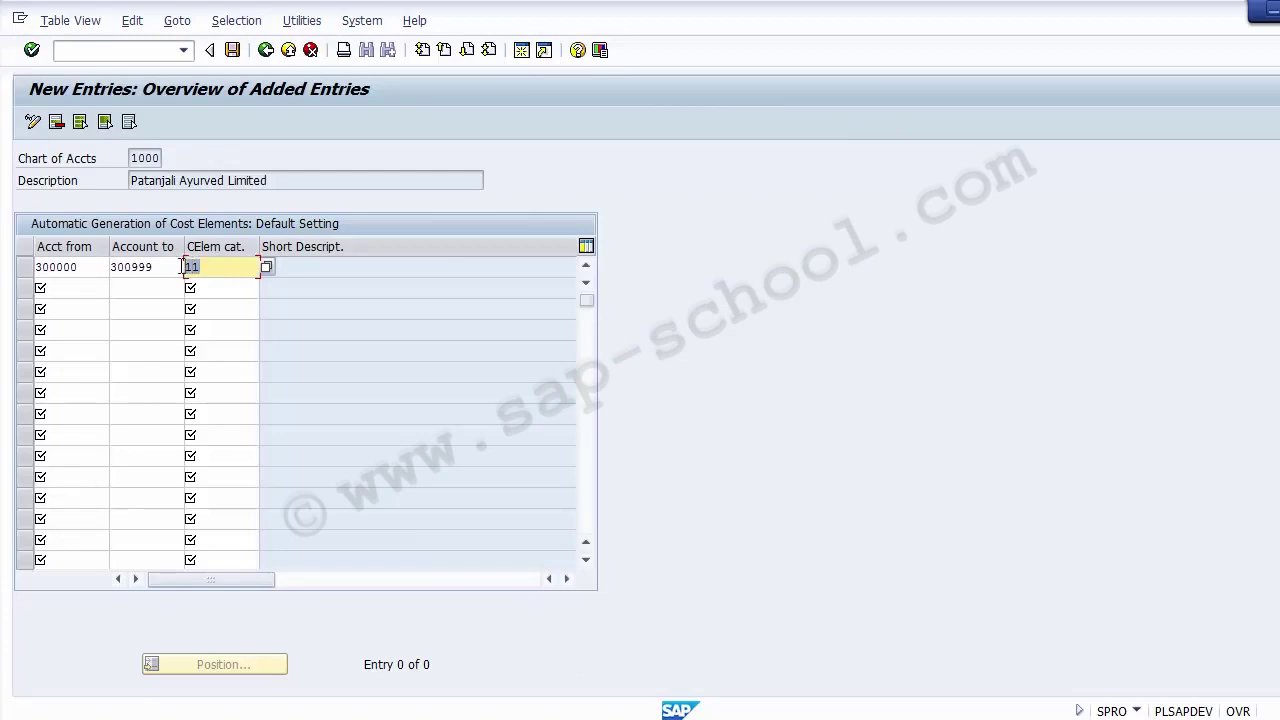
pyautogui.click(99, 268)
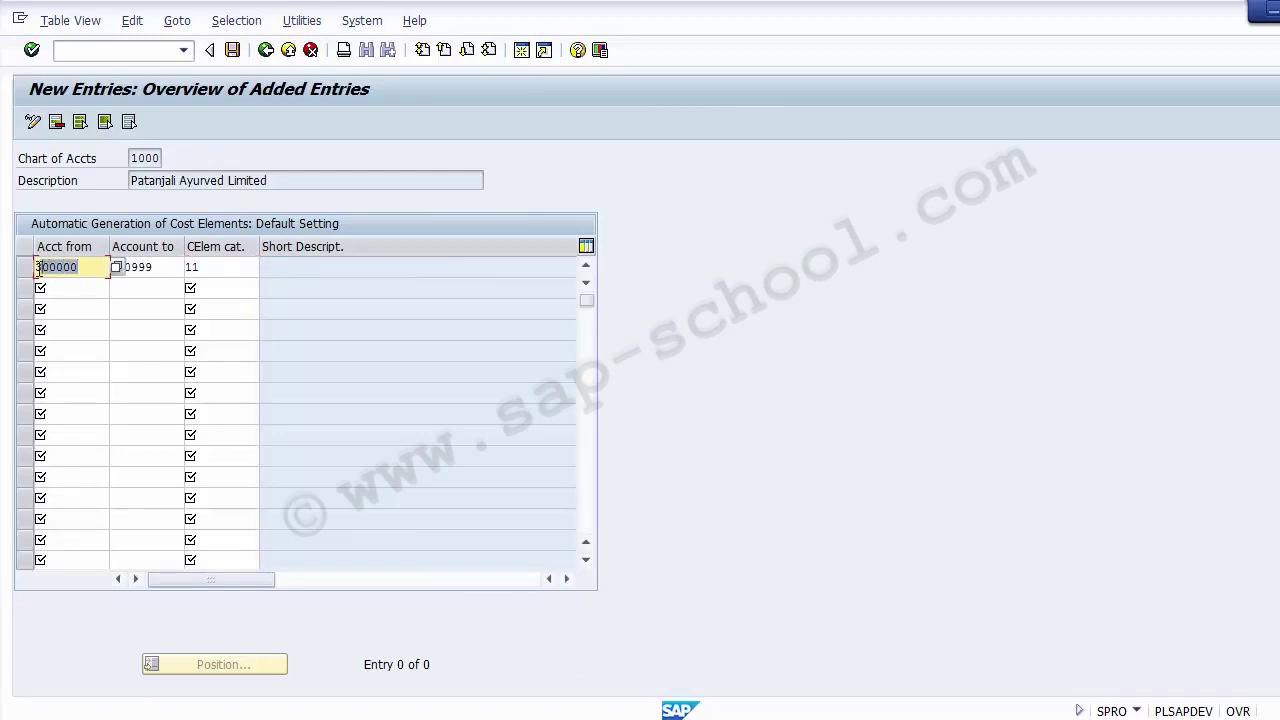
pyautogui.click(189, 267)
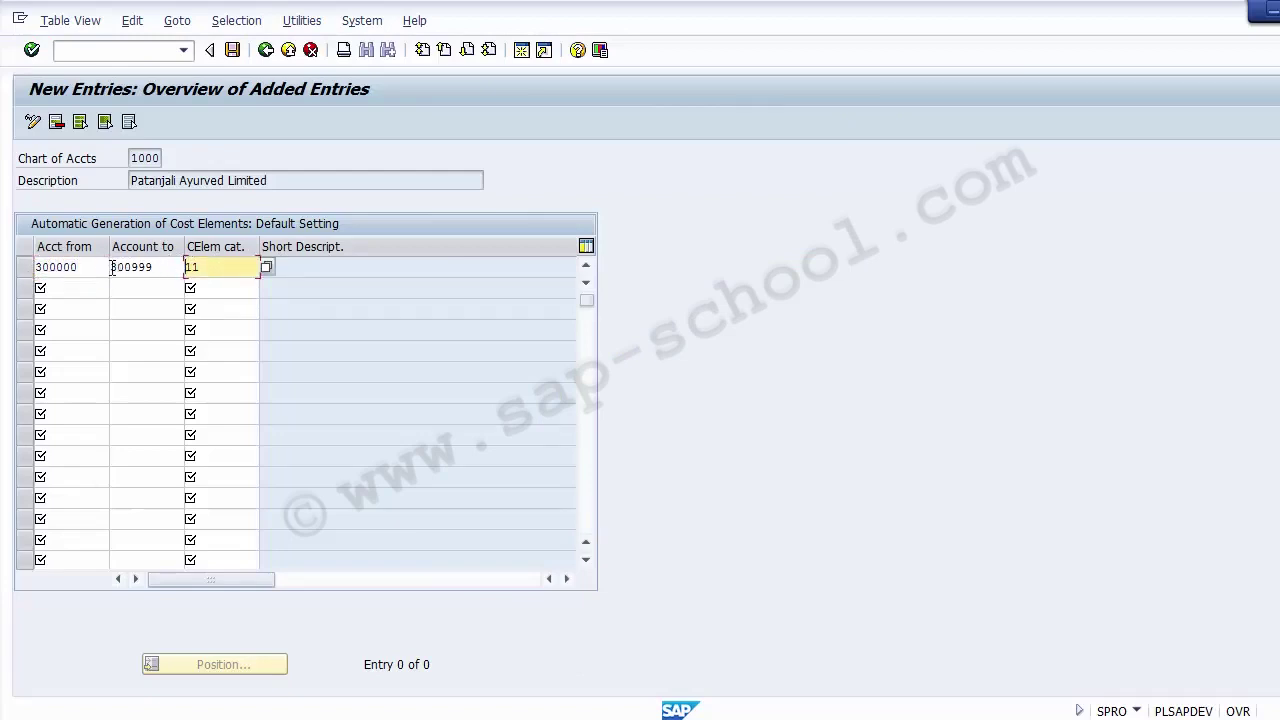
pyautogui.moveTo(152, 267); pyautogui.dragTo(105, 267)
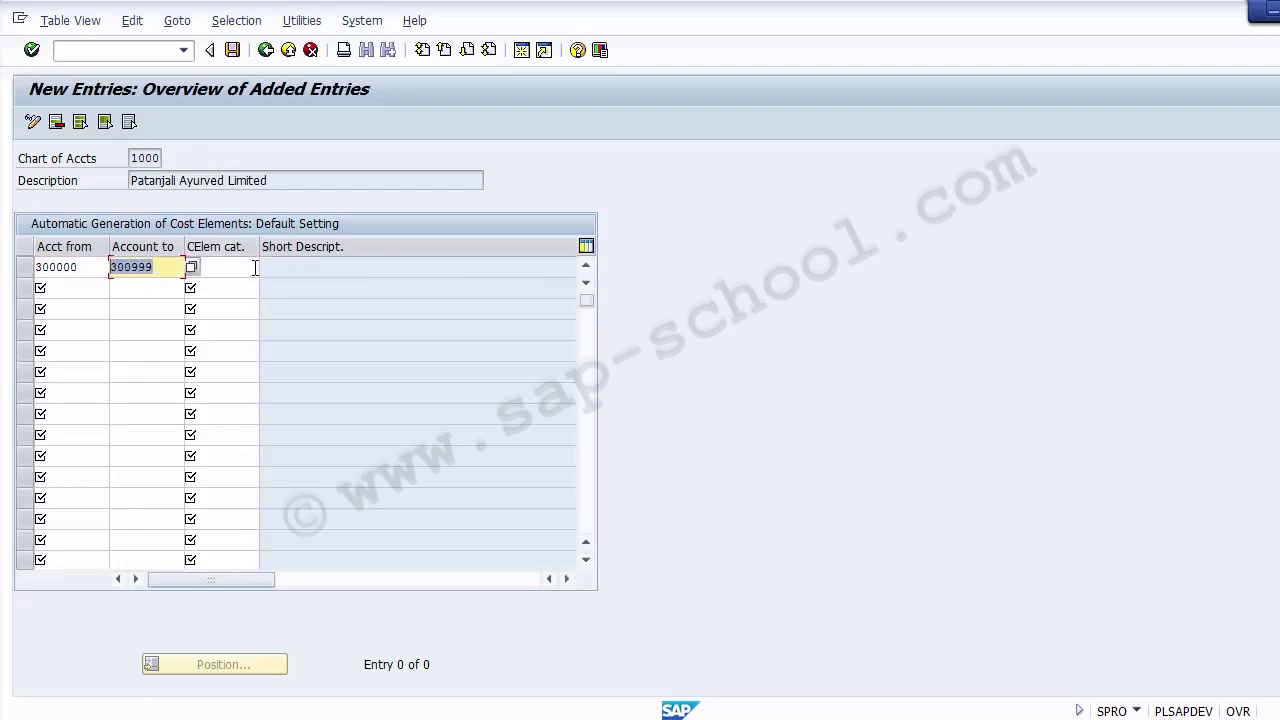
pyautogui.click(255, 268)
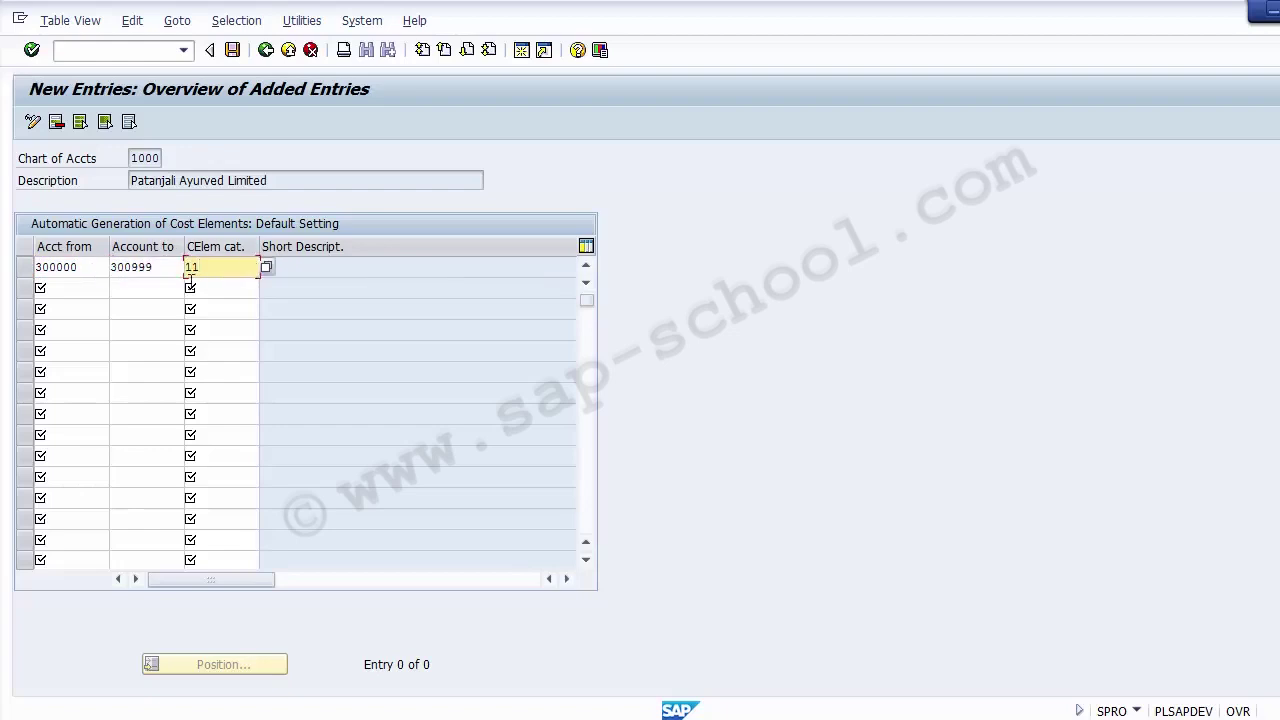
# Open transaction OBD4 in a new session and switch to its G/L Account Groups window.
pyautogui.click(93, 294)
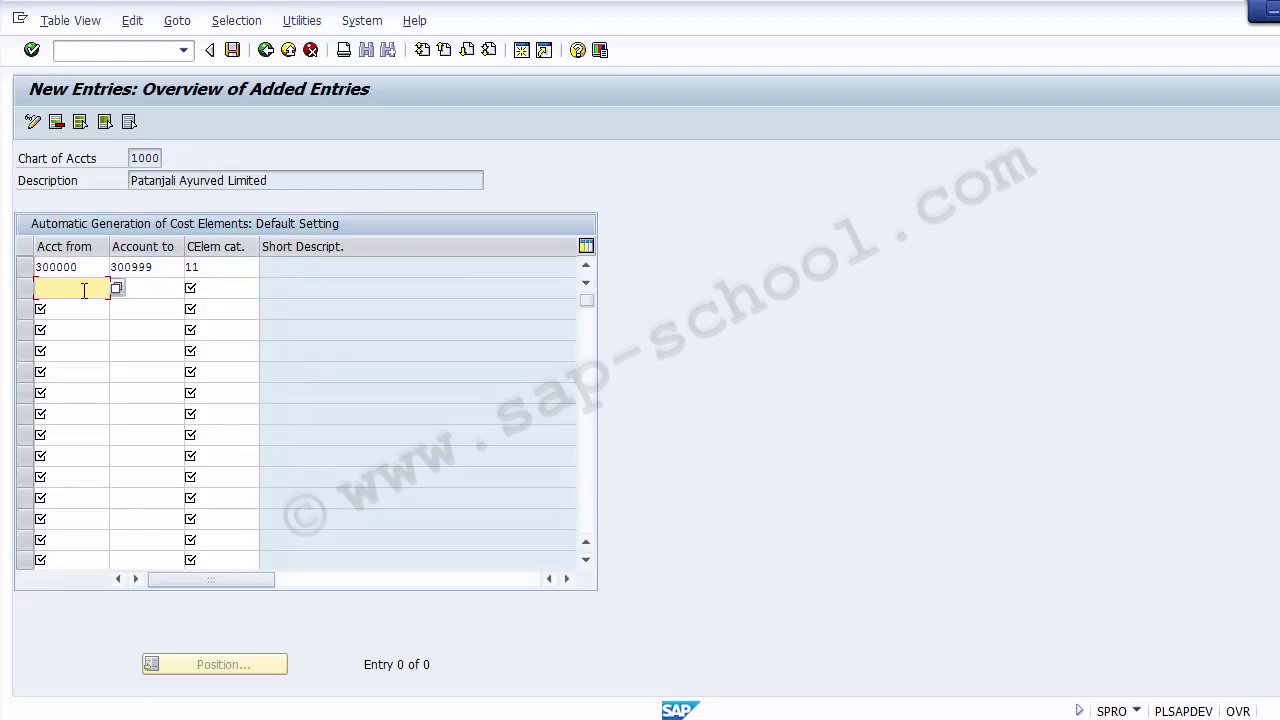
pyautogui.click(94, 50)
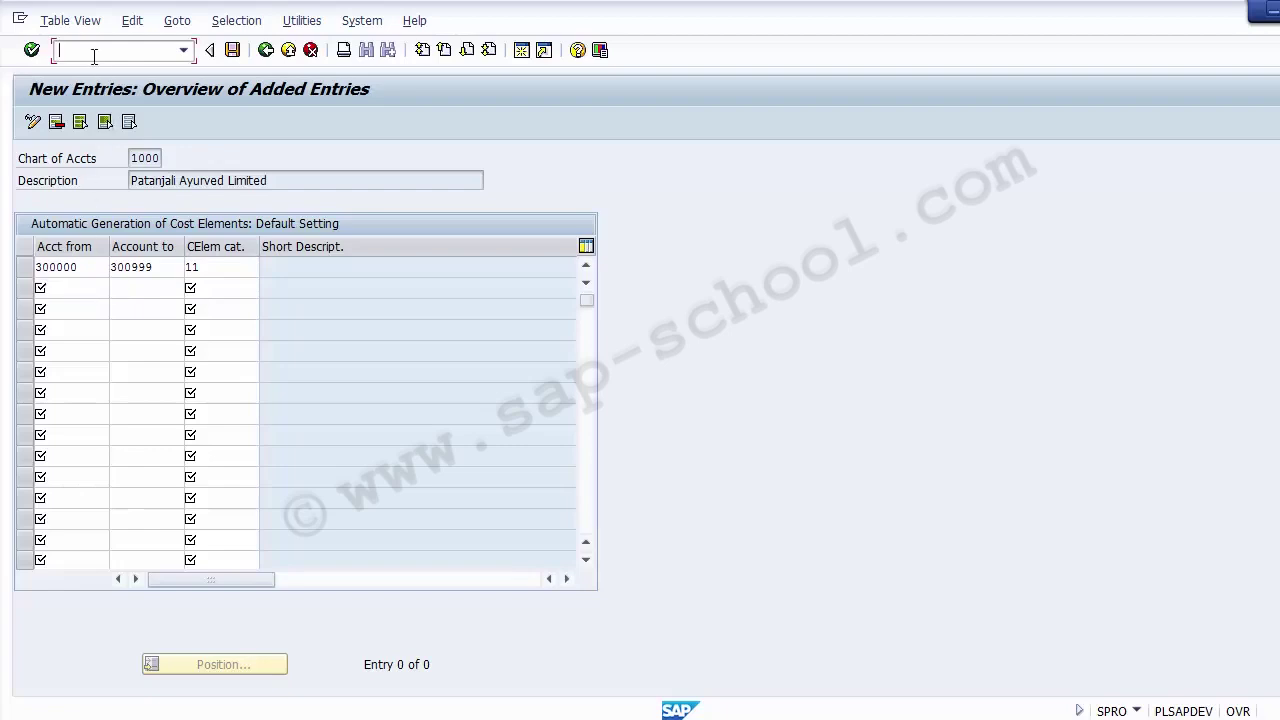
pyautogui.click(95, 289)
pyautogui.click(103, 48)
pyautogui.write('/')
pyautogui.write('oobd4')
pyautogui.press('Return')
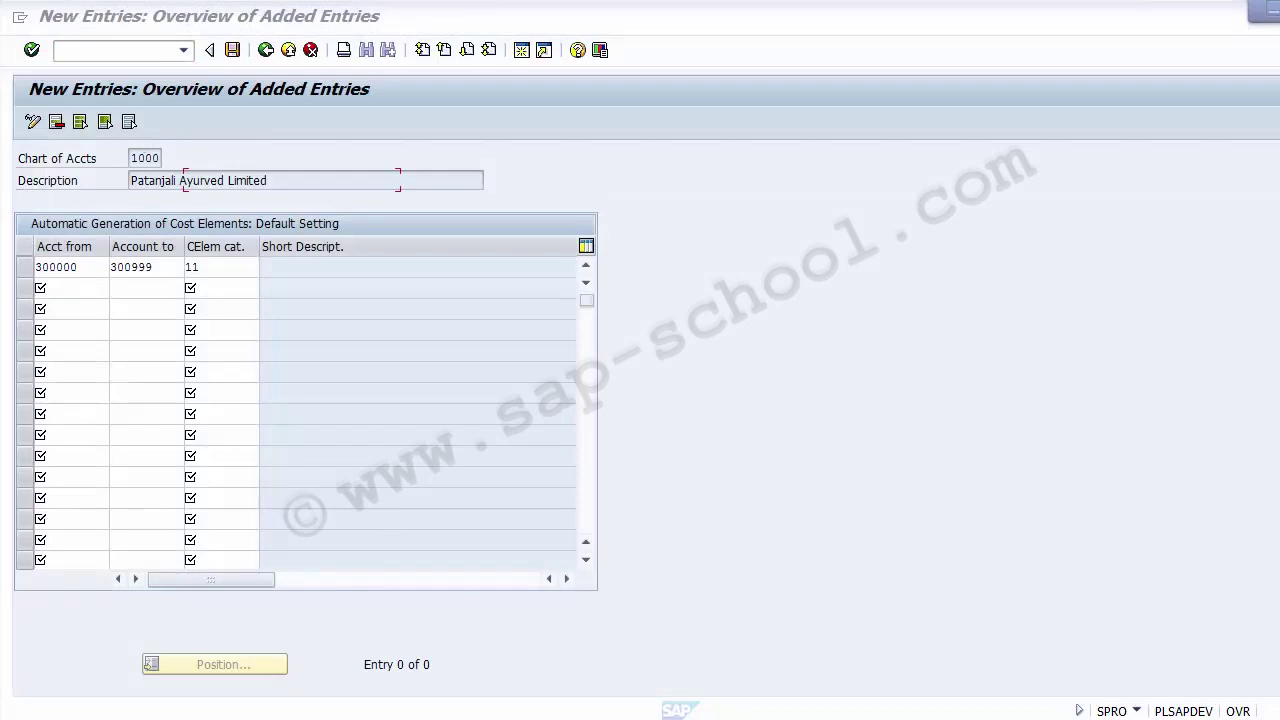
pyautogui.moveTo(583, 719)
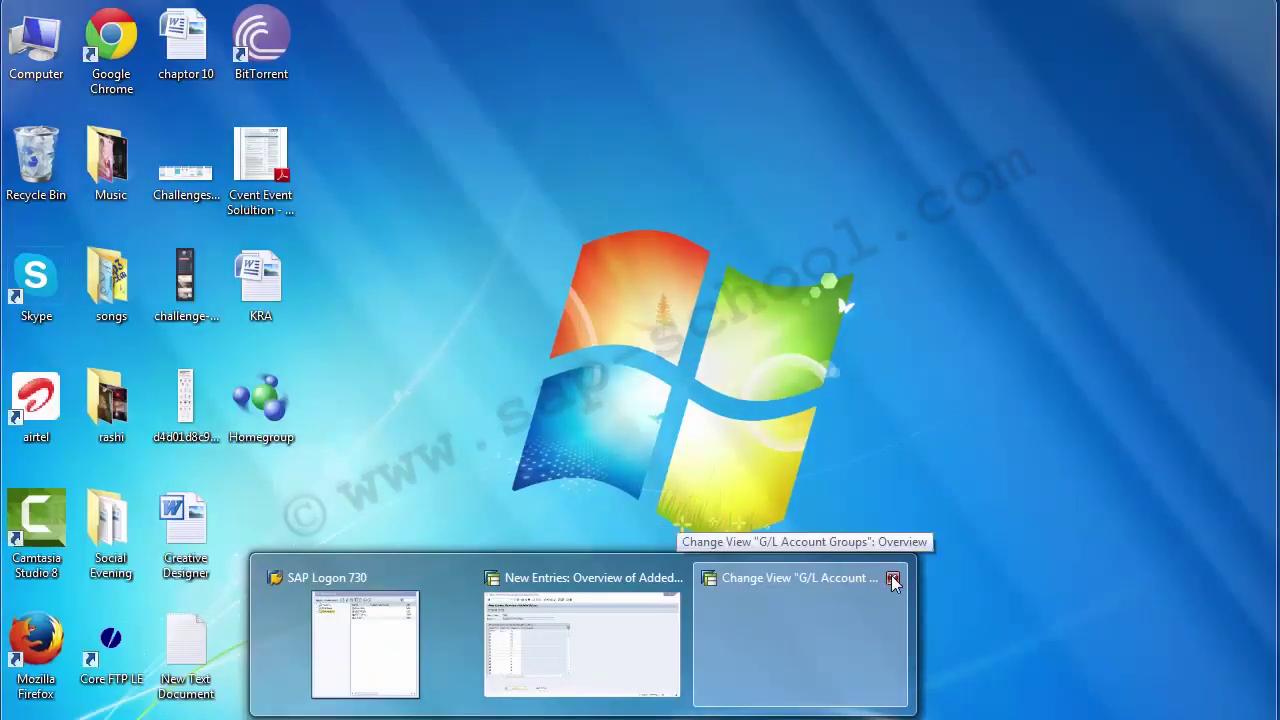
pyautogui.click(893, 577)
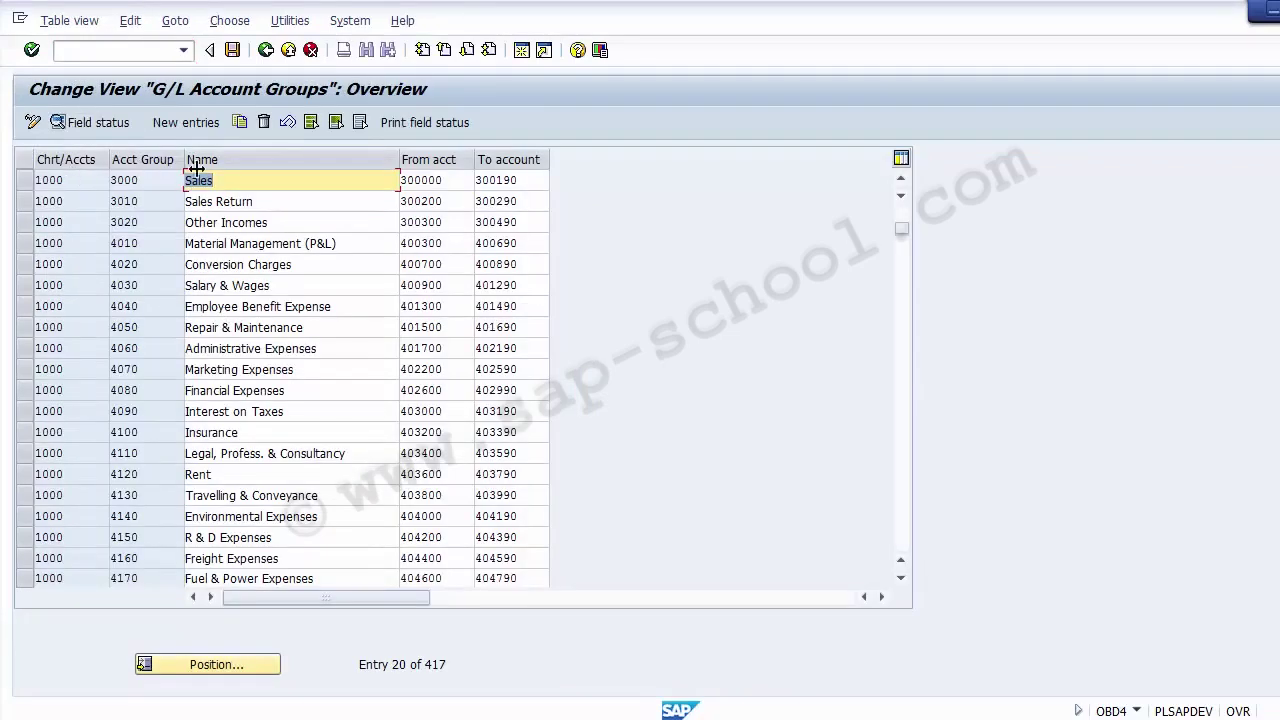
# Review the income and expense account groups of chart of accounts 1000 and their account ranges.
pyautogui.click(313, 183)
pyautogui.click(316, 201)
pyautogui.click(318, 224)
pyautogui.click(318, 262)
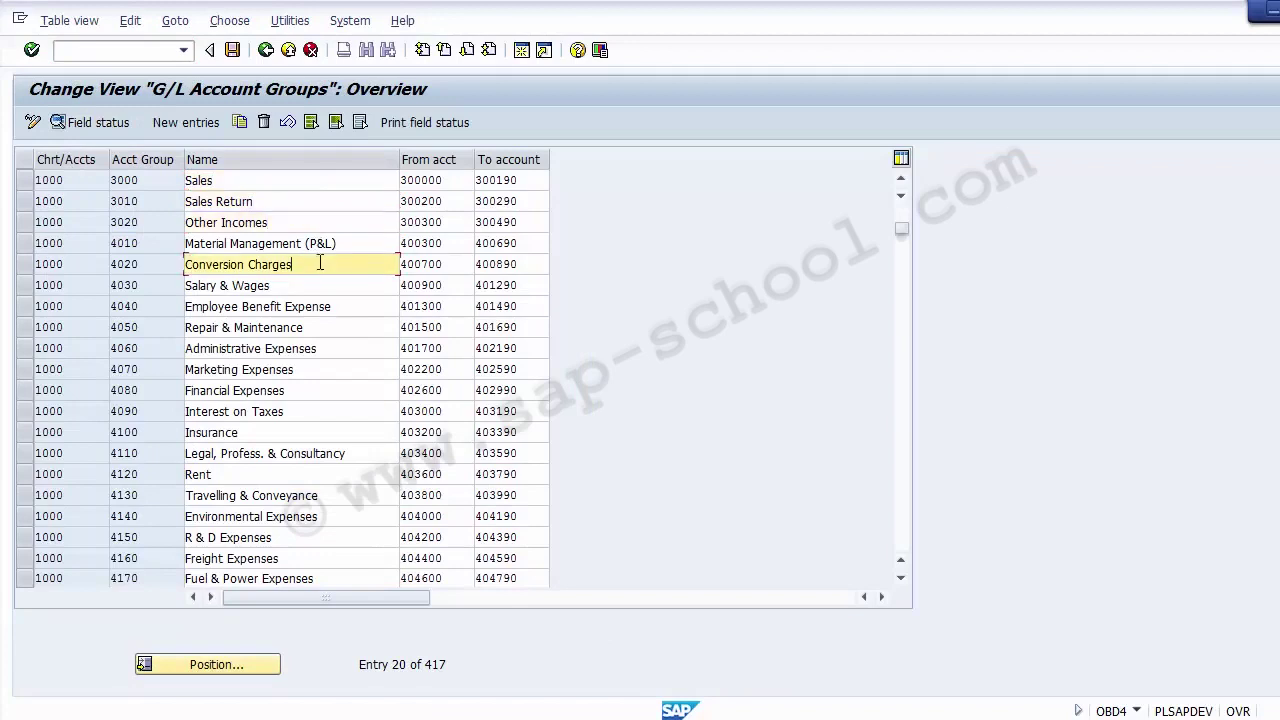
pyautogui.click(318, 302)
pyautogui.click(313, 288)
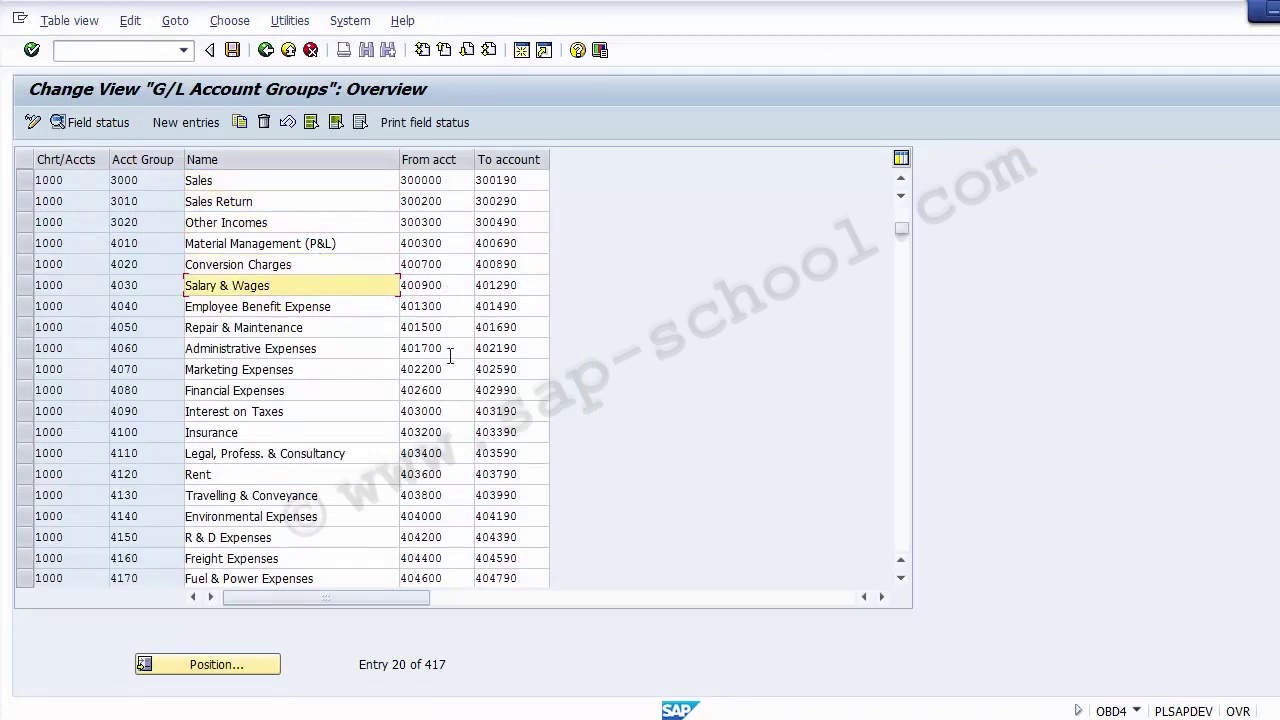
pyautogui.press('pagedown')
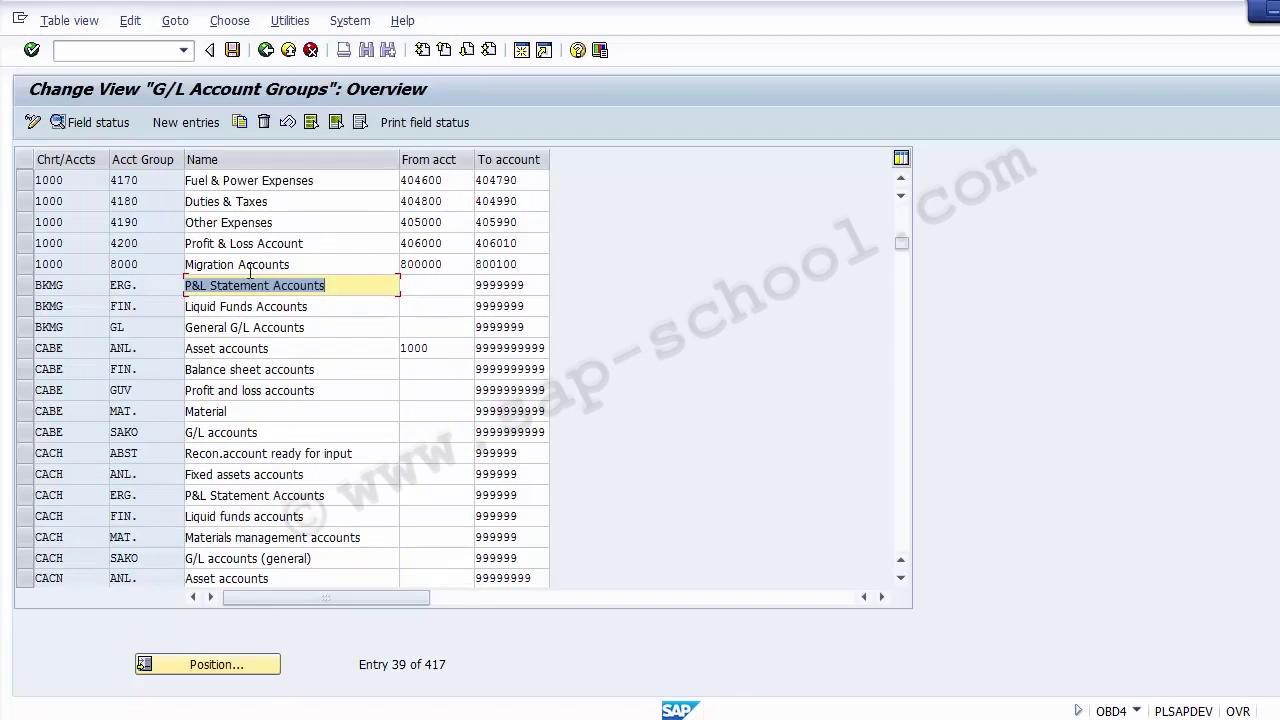
pyautogui.press('pageup')
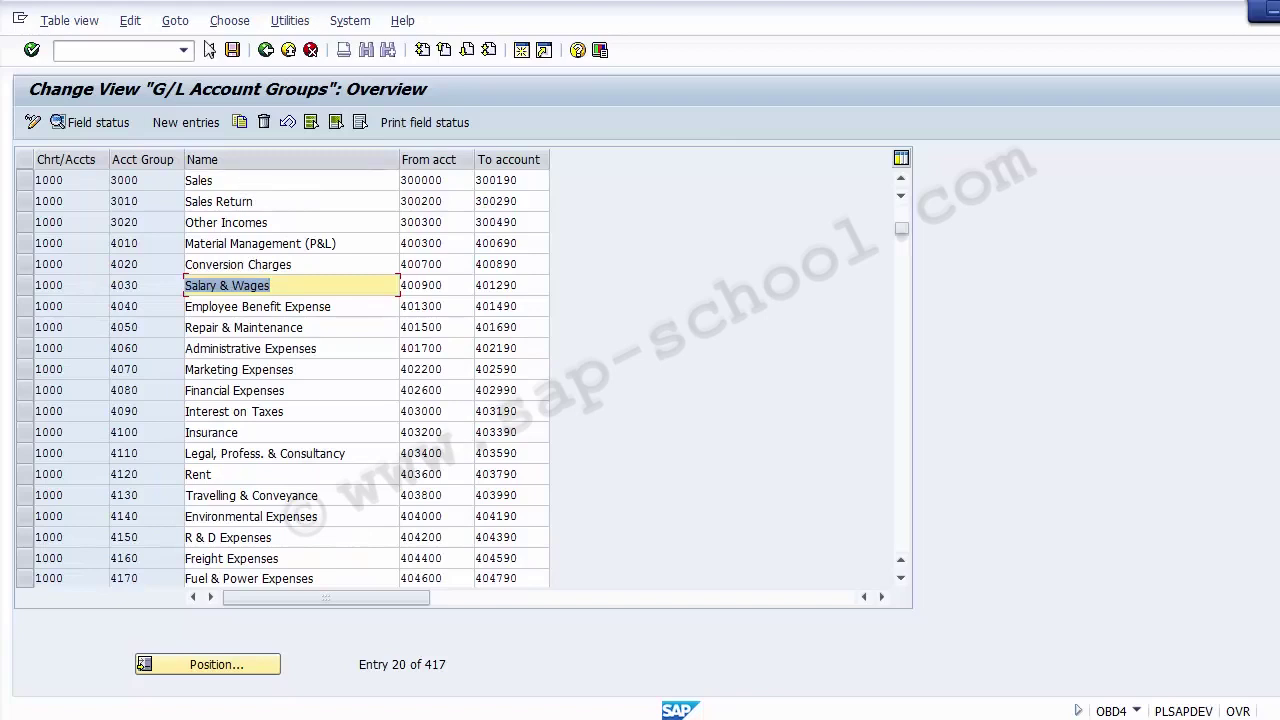
# Examine the account range of the Sales Return account group and return to the new default setting entries.
pyautogui.moveTo(261, 203); pyautogui.dragTo(185, 202)
pyautogui.click(453, 200)
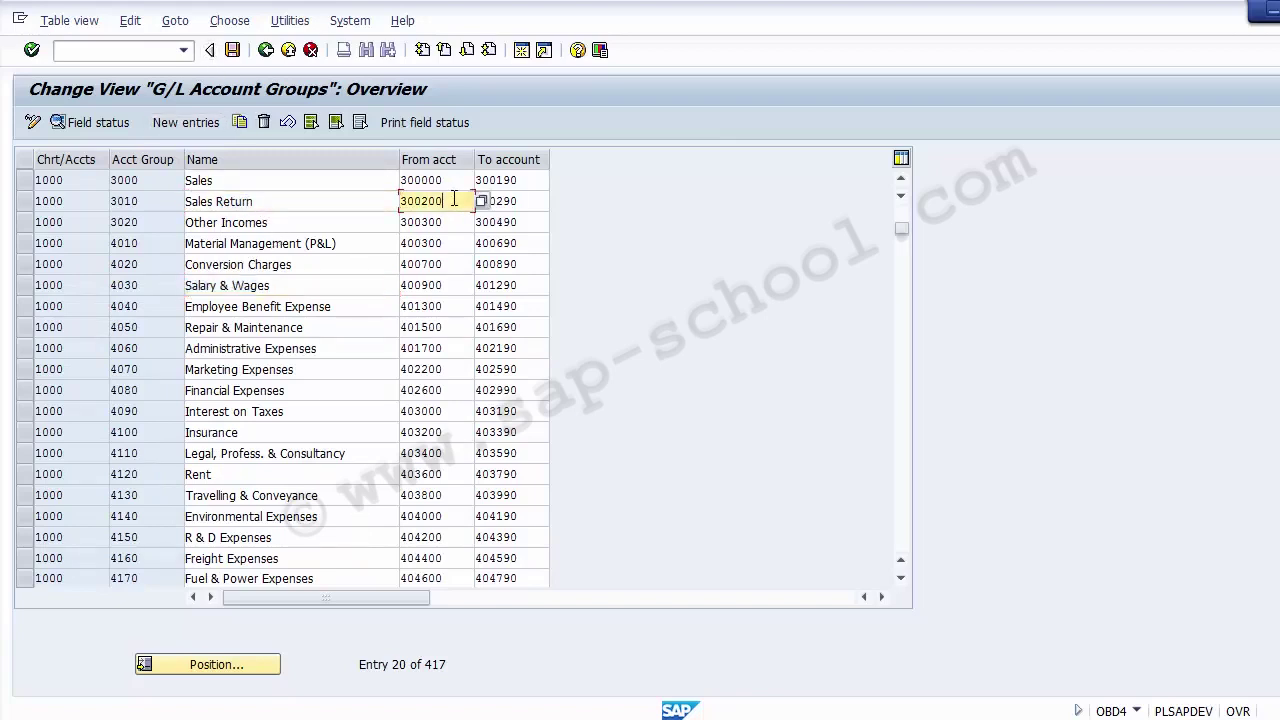
pyautogui.moveTo(403, 201); pyautogui.dragTo(458, 203)
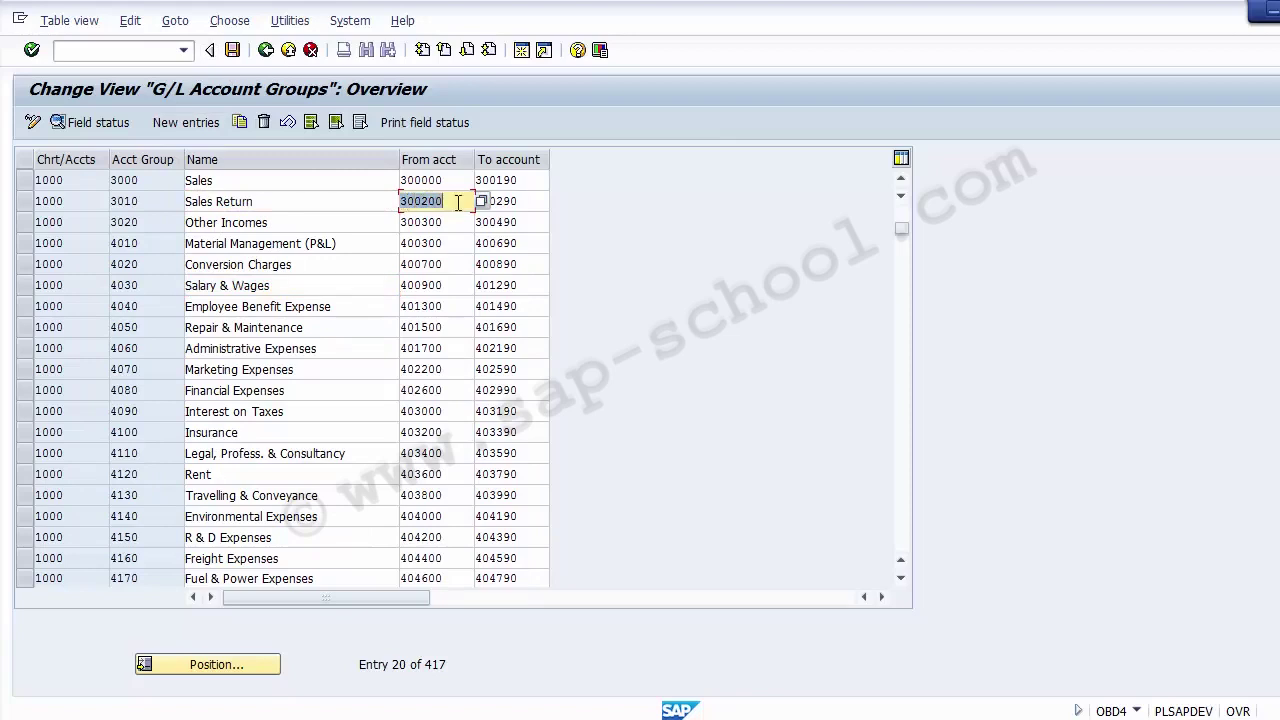
pyautogui.click(527, 203)
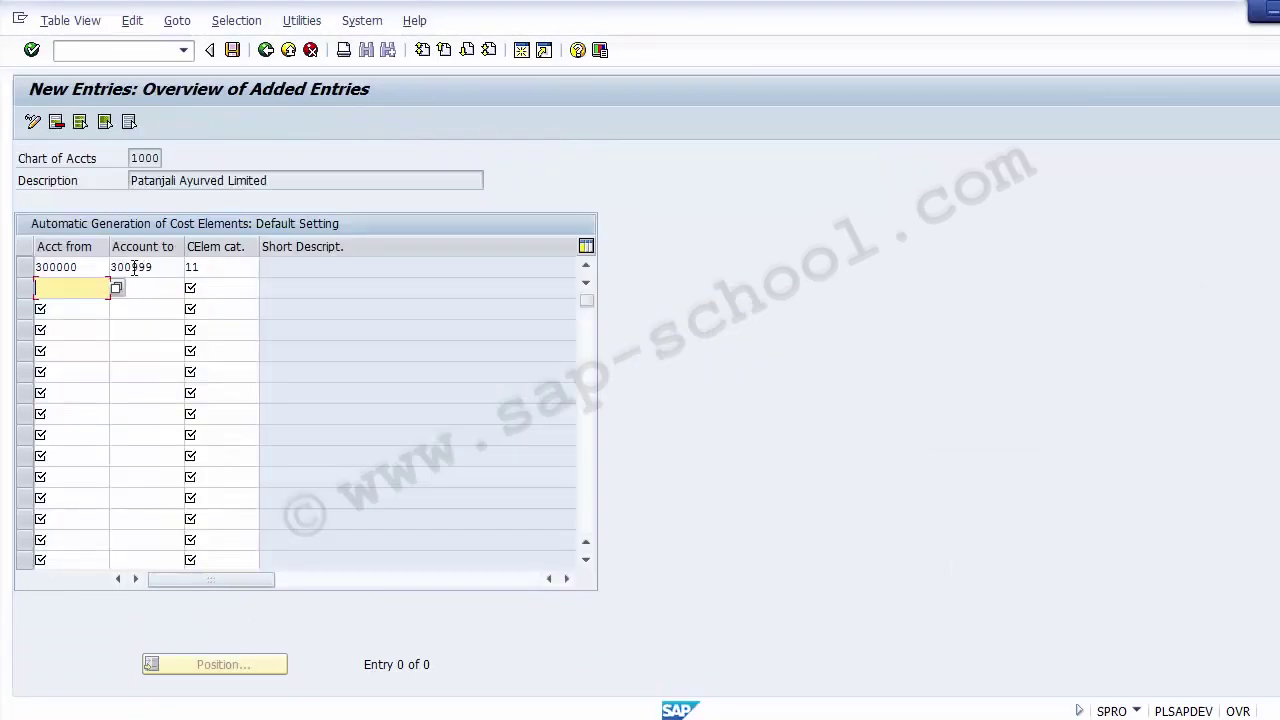
# Set the first range's end account to 300199 with category 11, and enter a second account range from 300200 to 300299.
pyautogui.click(133, 267)
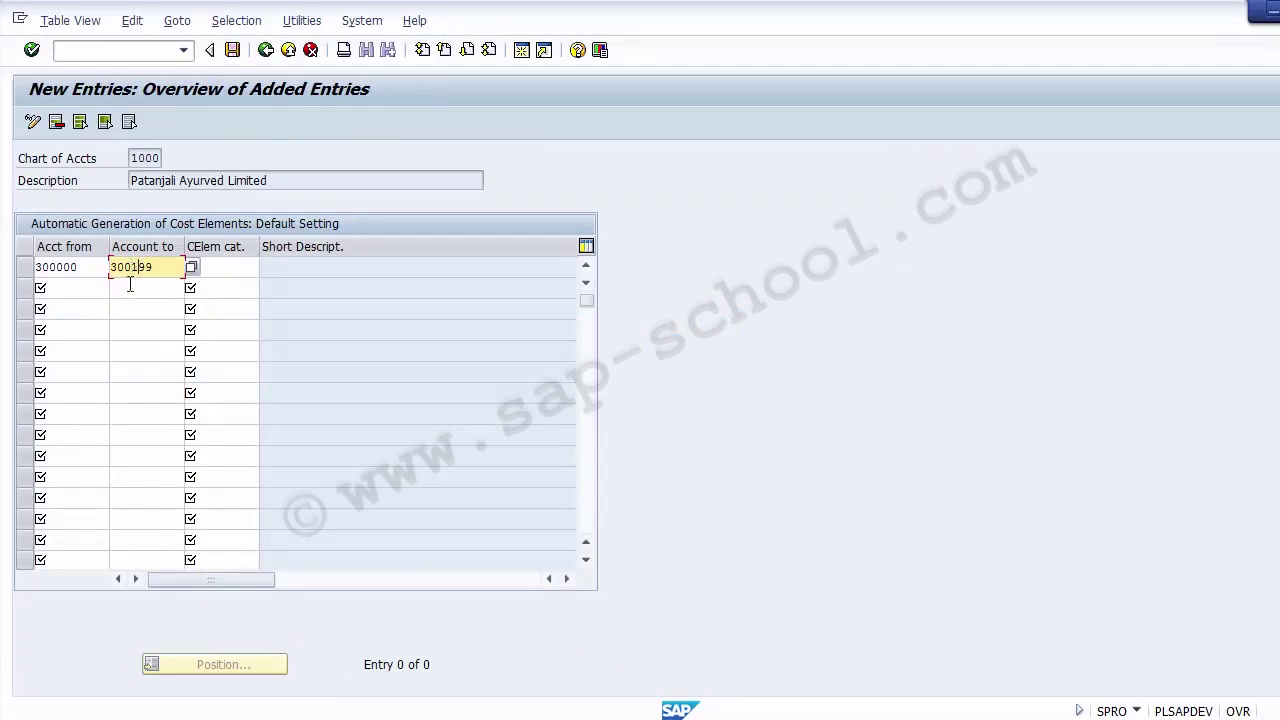
pyautogui.press('Tab')
pyautogui.write('11')
pyautogui.click(91, 294)
pyautogui.write('300200')
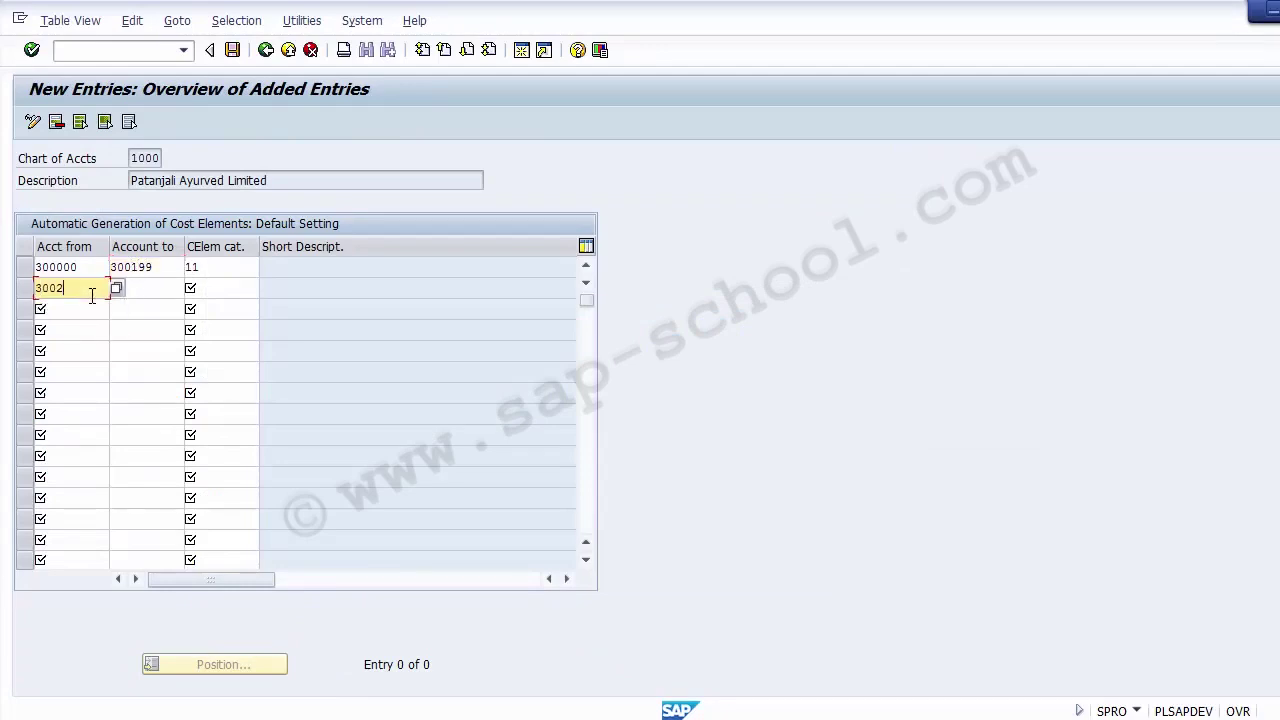
pyautogui.press('Tab')
pyautogui.write('30')
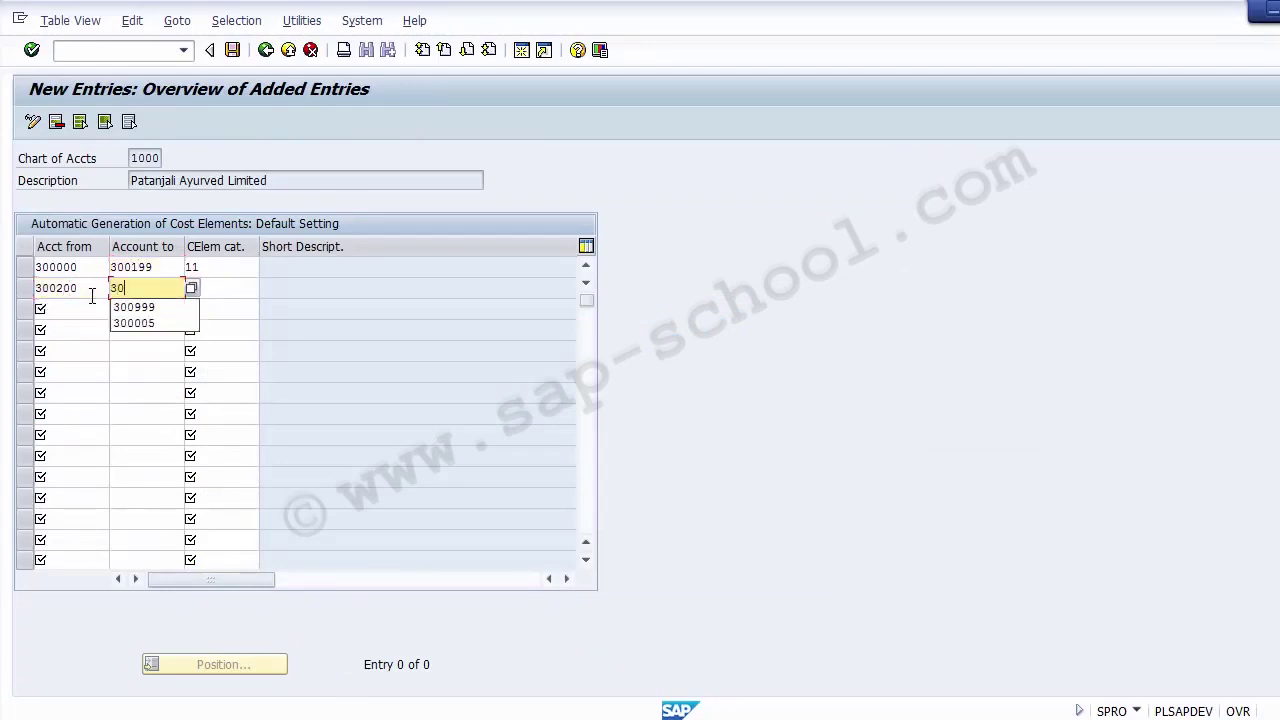
pyautogui.write('0299')
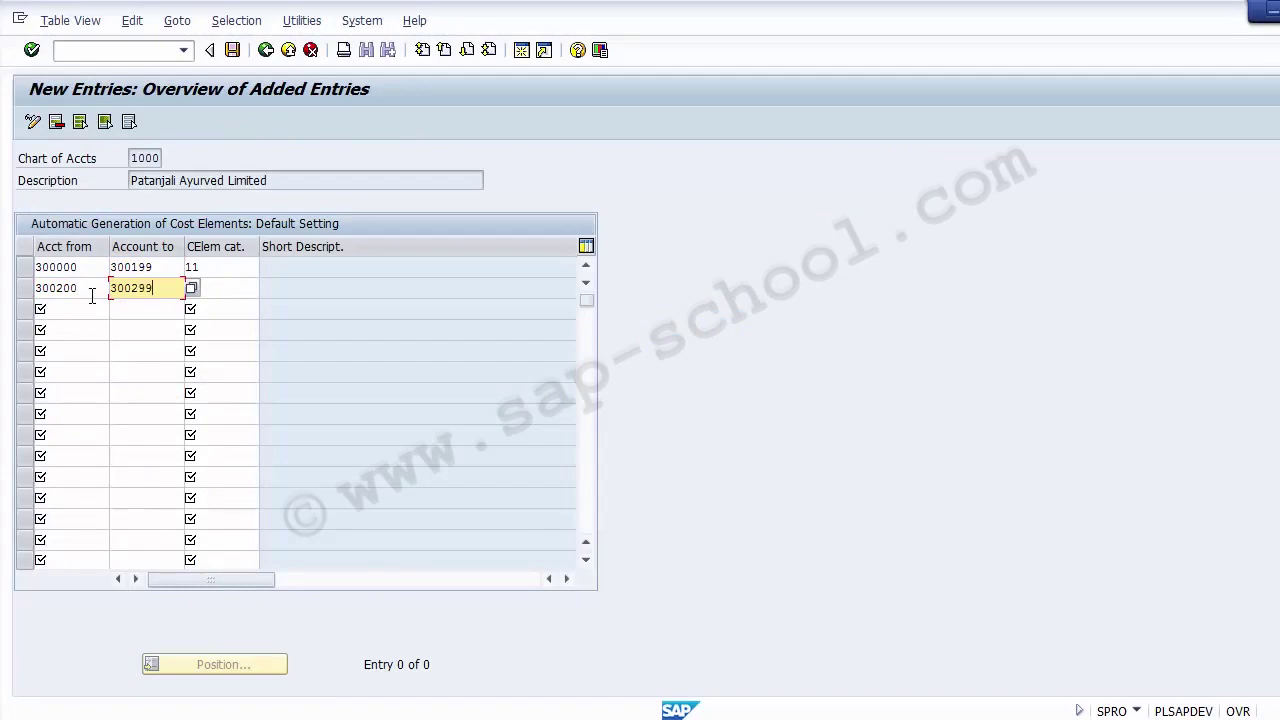
# Match the end accounts to the Sales and Sales Return account groups: 300190 for the first range and 300290 for the second.
pyautogui.hotkey('alt', 'Tab')
pyautogui.hotkey('alt', 'Tab')
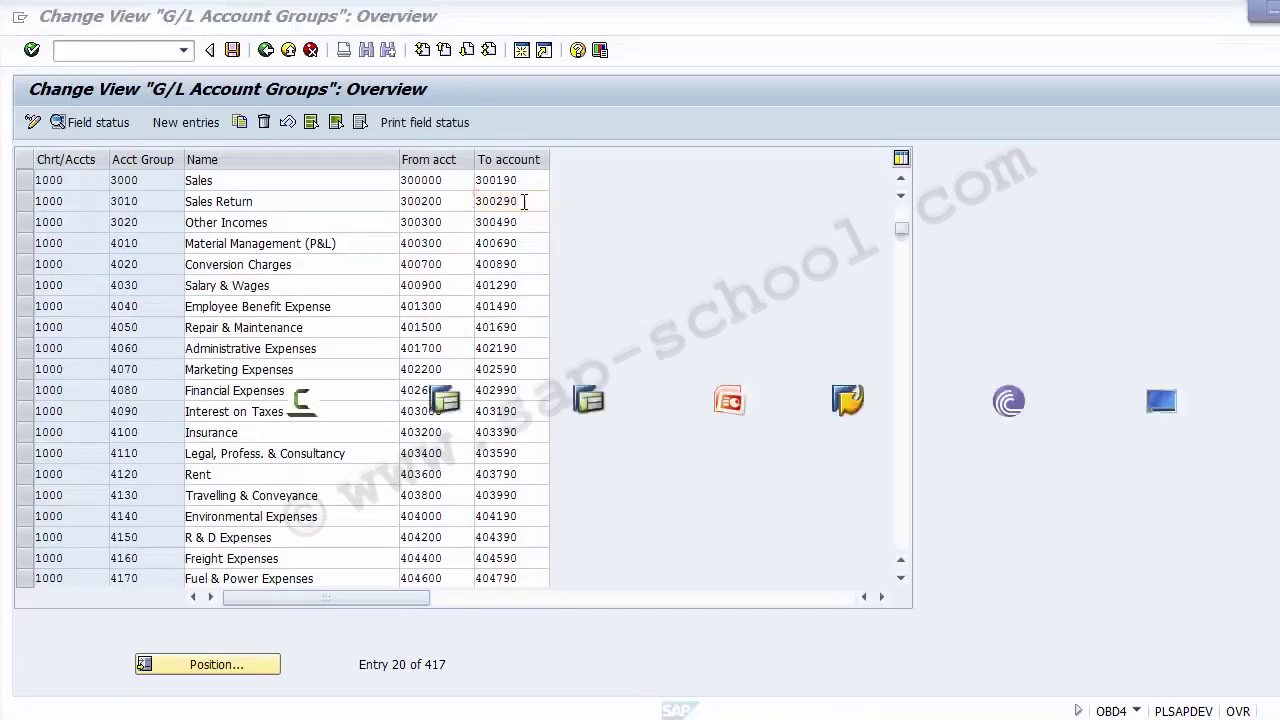
pyautogui.press('BackSpace')
pyautogui.write('00290')
pyautogui.press('Up')
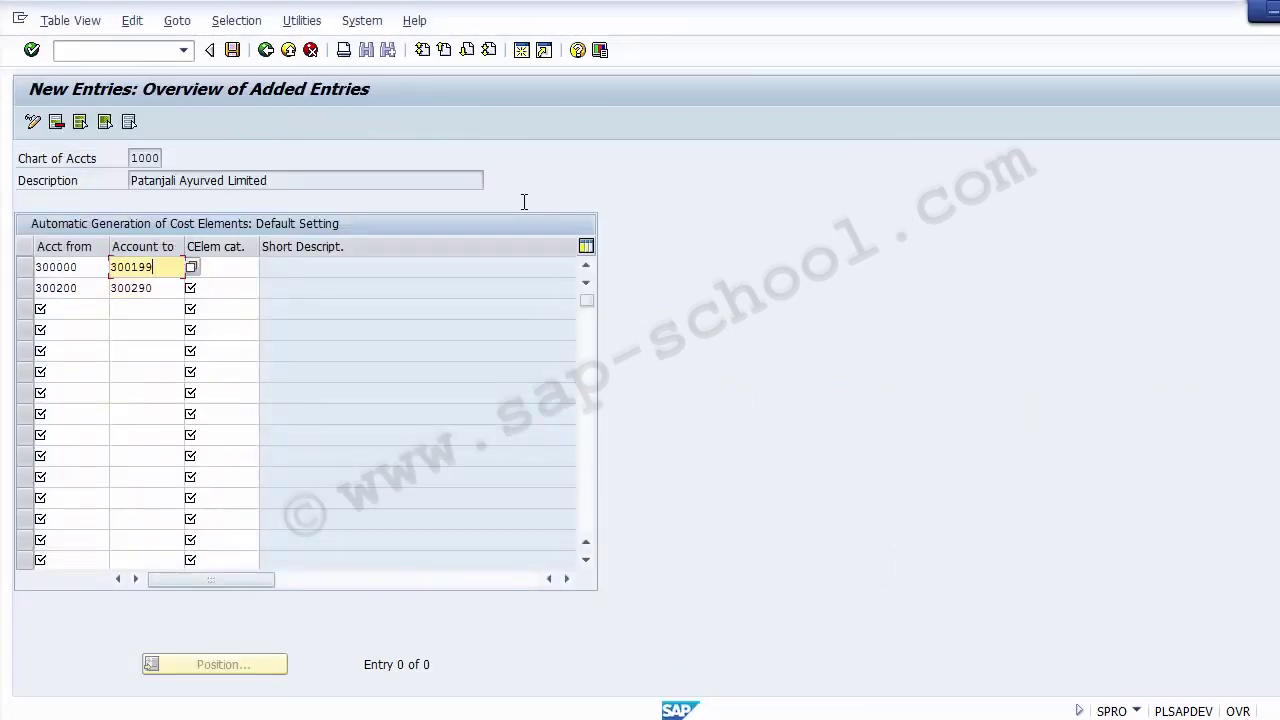
pyautogui.press('BackSpace')
pyautogui.write('0')
pyautogui.hotkey('alt', 'Tab')
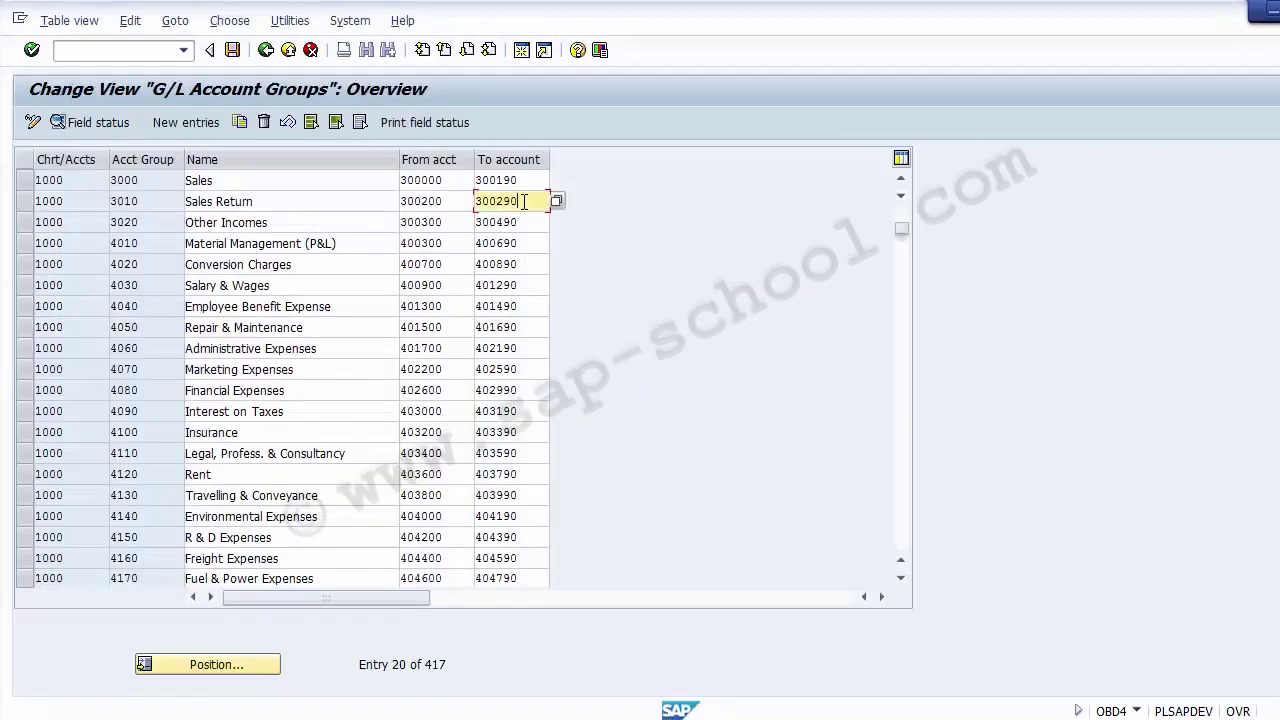
pyautogui.hotkey('alt', 'Tab')
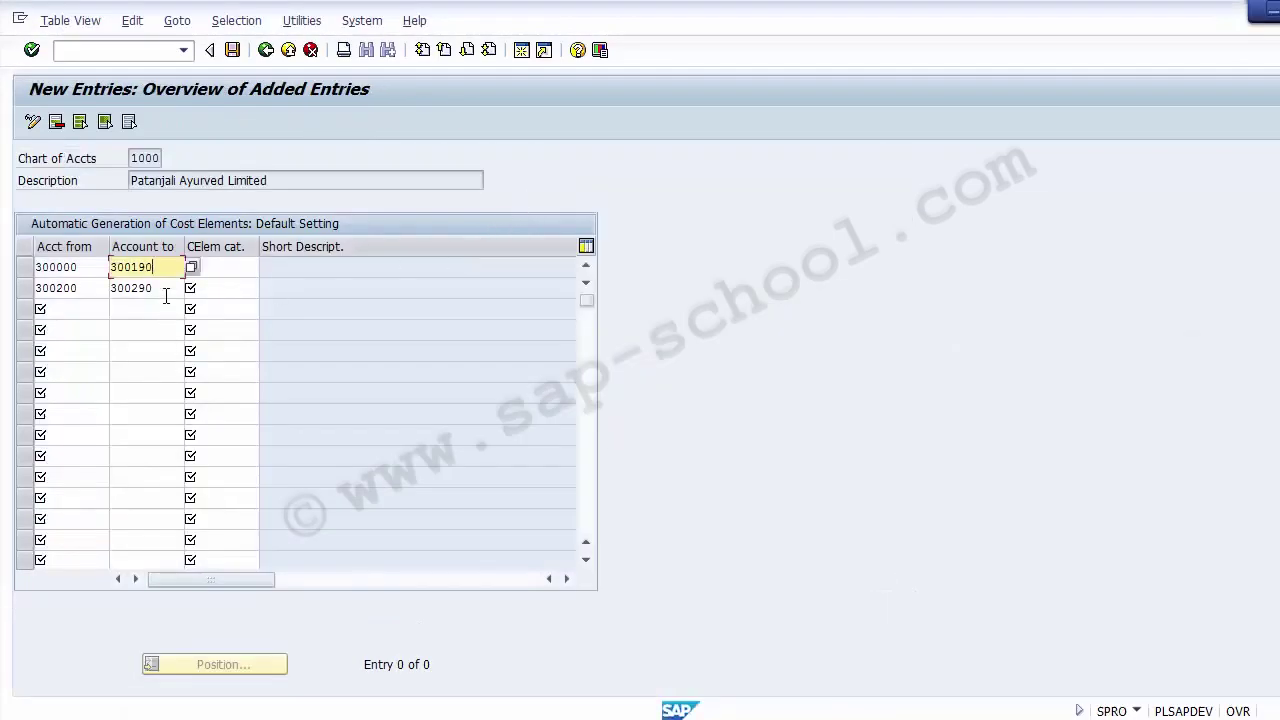
# Assign cost element category 11 to the range 300000 to 300190 and category 12 (Sales deduction) to the range 300200 to 300290.
pyautogui.press('Tab')
pyautogui.write('11')
pyautogui.click(166, 290)
pyautogui.click(242, 288)
pyautogui.hotkey('alt', 'Tab')
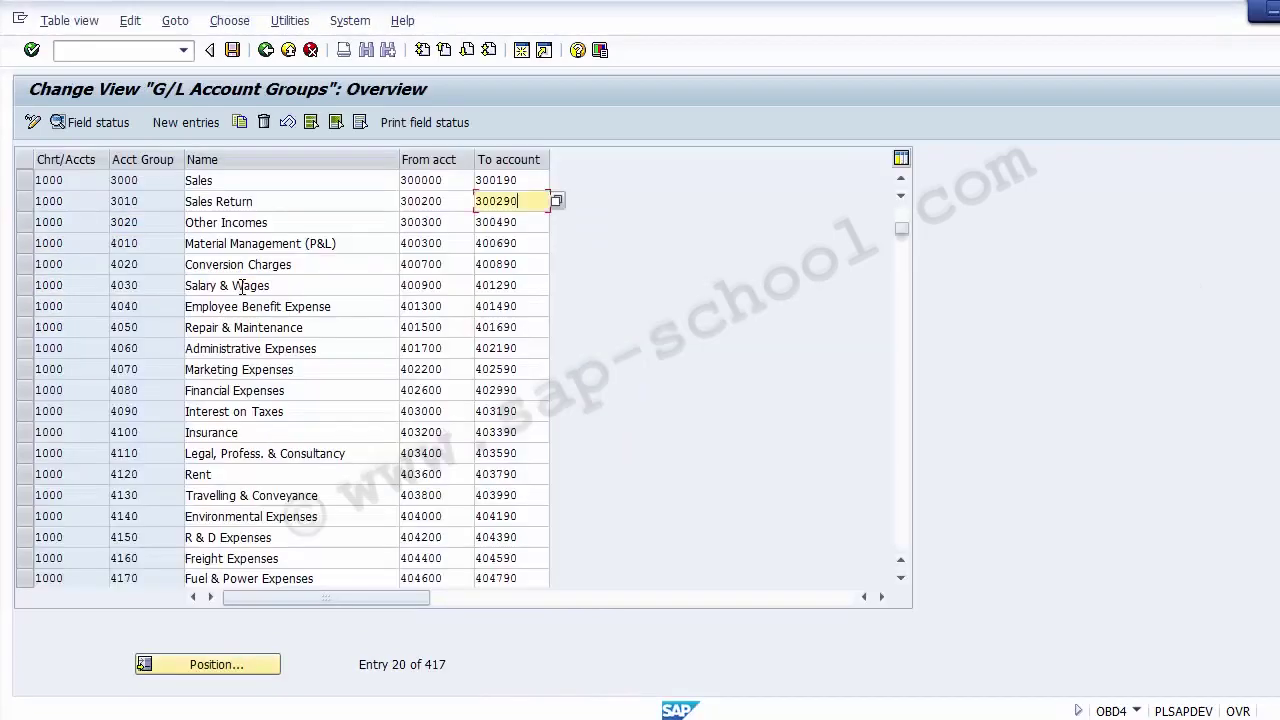
pyautogui.hotkey('alt', 'Tab')
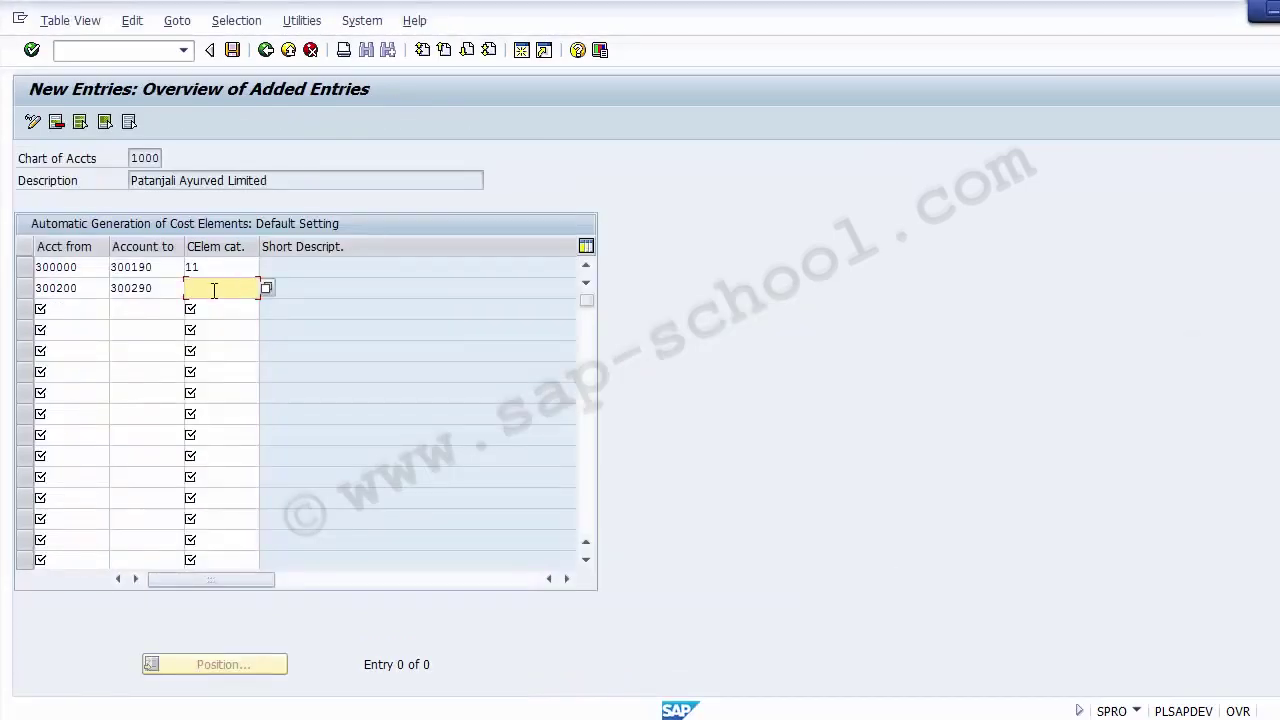
pyautogui.click(267, 288)
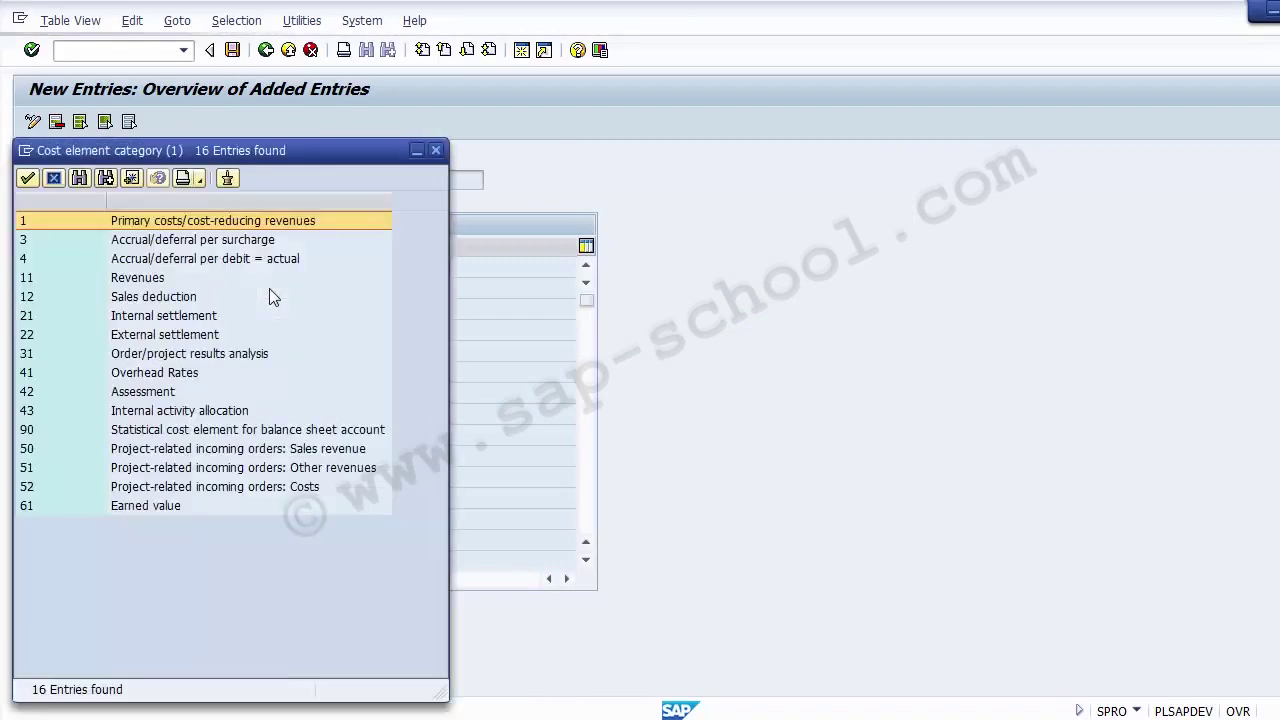
pyautogui.click(183, 297)
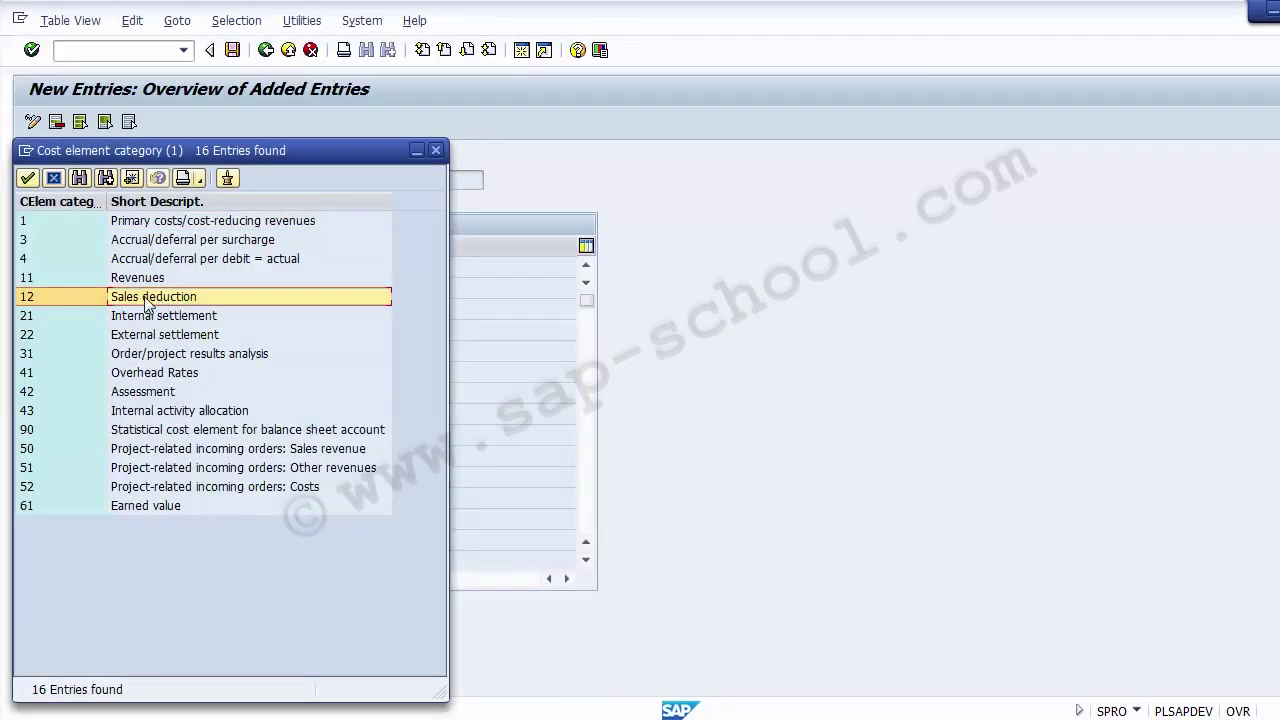
pyautogui.doubleClick(146, 297)
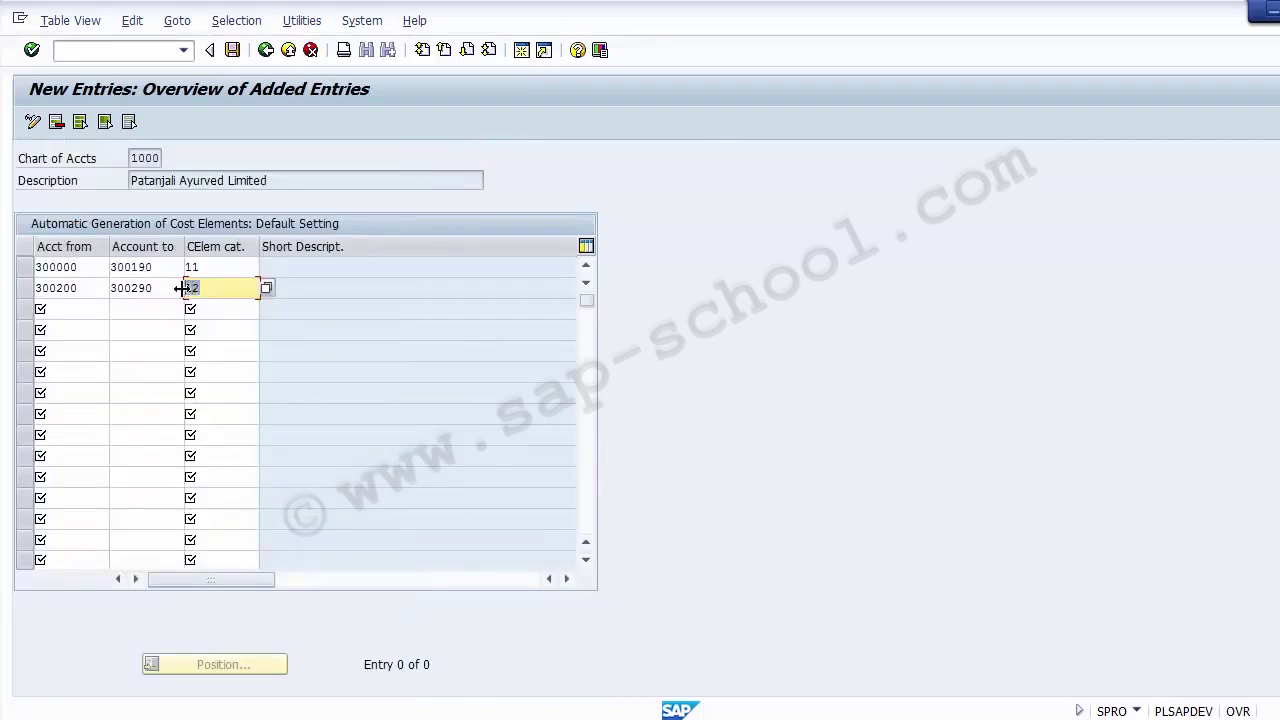
# Add a third account range from 400000 to 400999 with cost element category 1 (Primary costs/cost-reducing revenues).
pyautogui.click(84, 308)
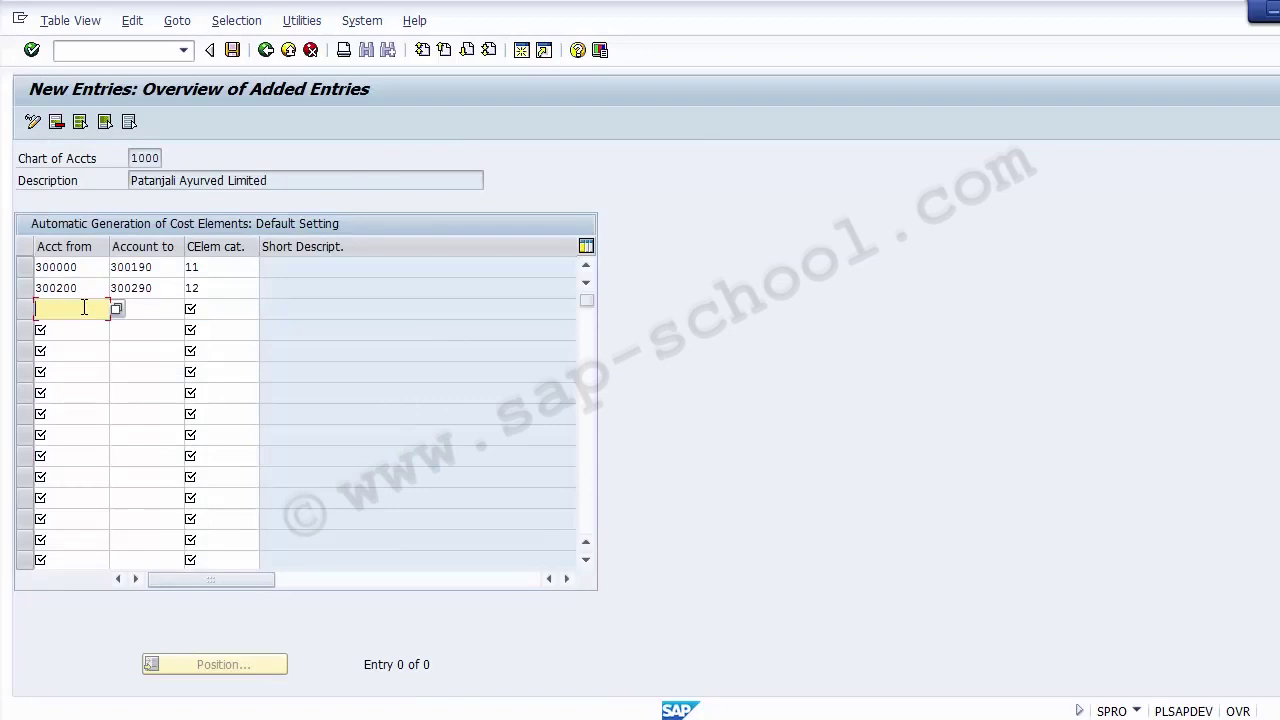
pyautogui.write('400000')
pyautogui.press('Tab')
pyautogui.write('40')
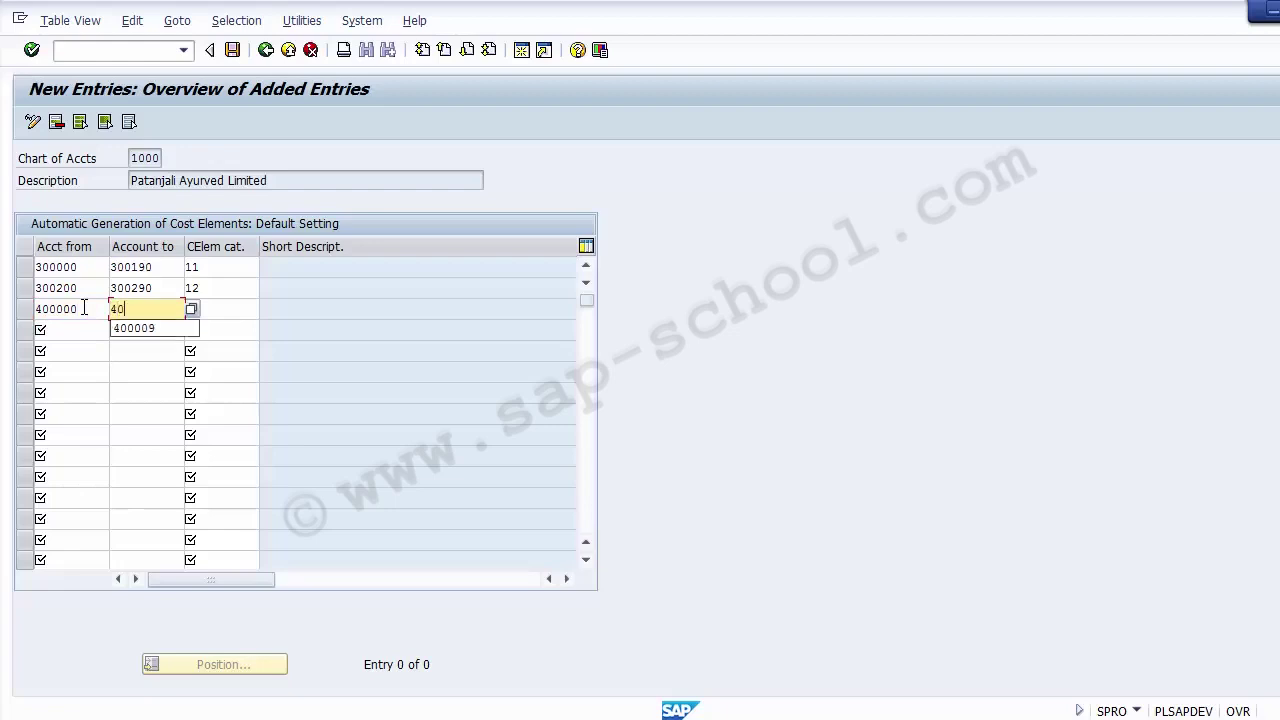
pyautogui.write('0999')
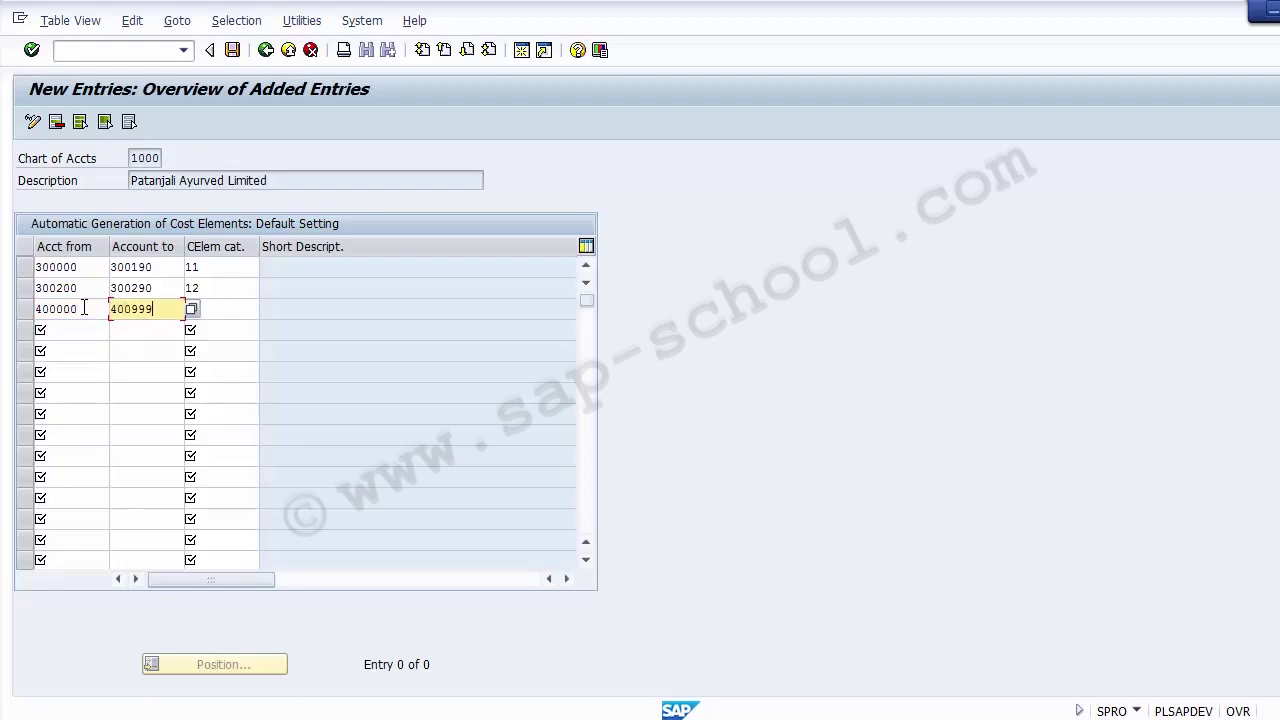
pyautogui.click(222, 306)
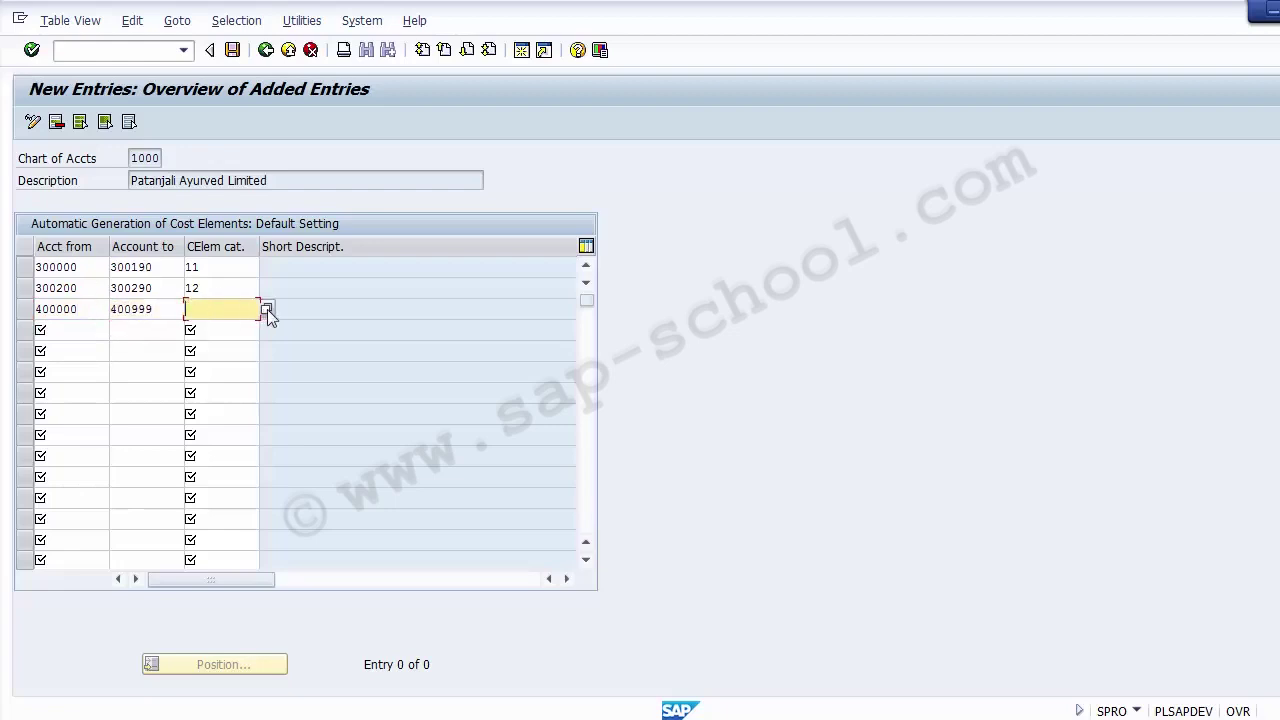
pyautogui.click(267, 309)
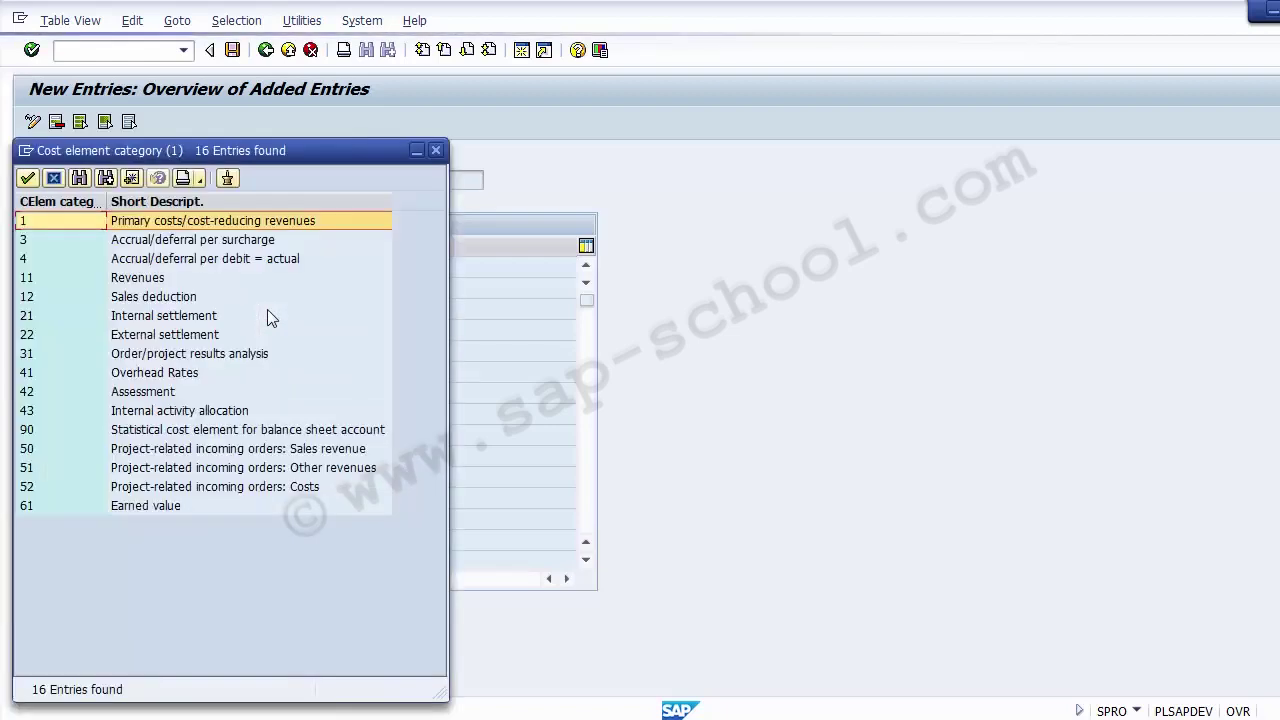
pyautogui.click(128, 222)
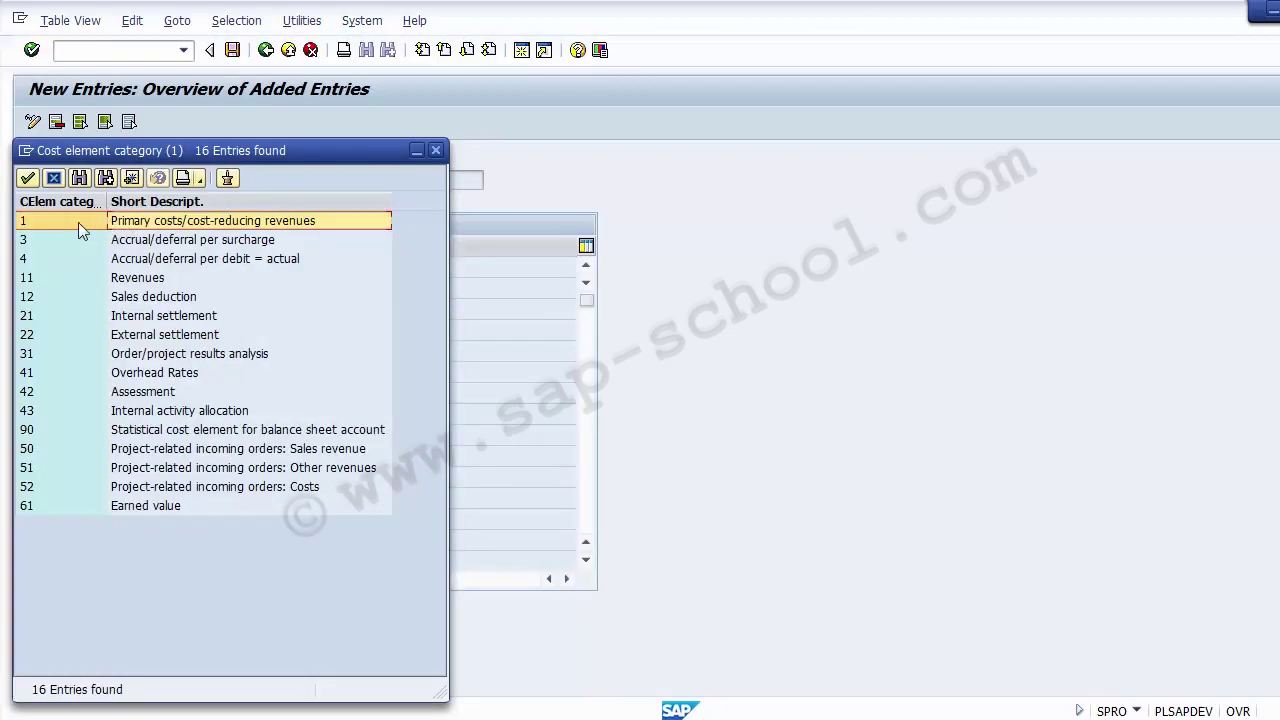
pyautogui.doubleClick(77, 222)
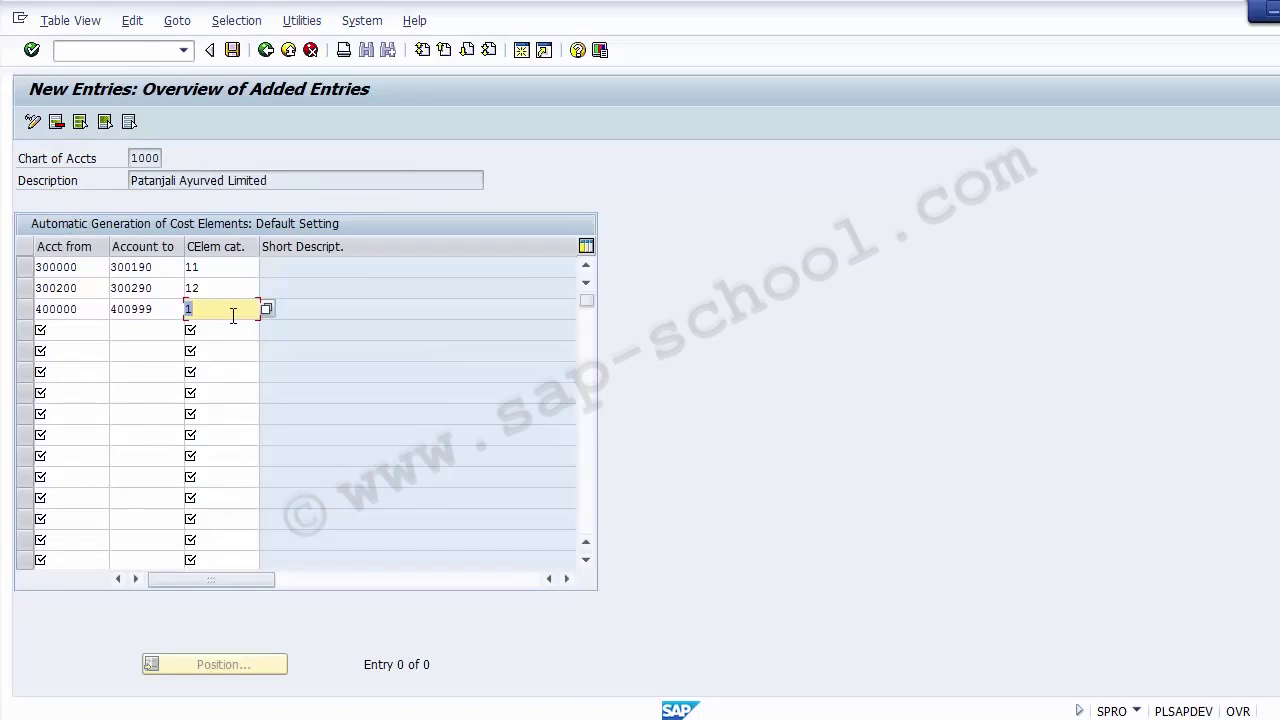
# Reselect category 1 for the range starting at 400000, set its end account to 499999 and save the default settings.
pyautogui.press('F4')
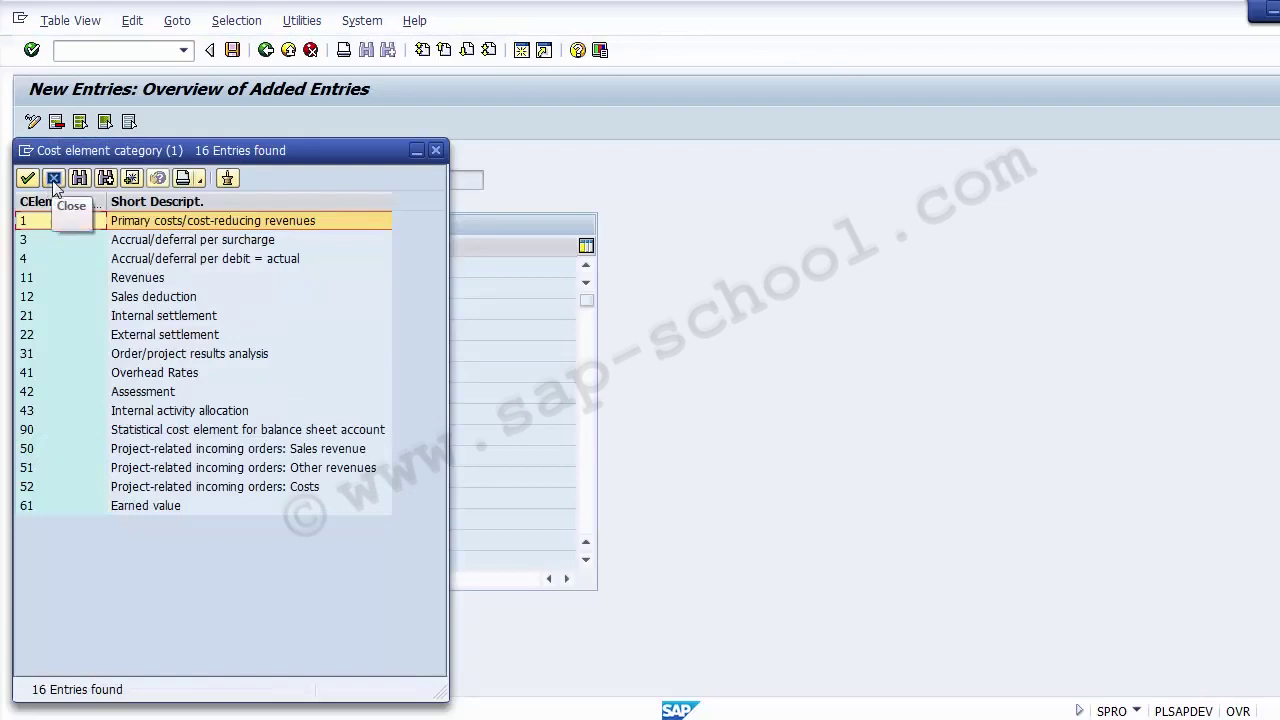
pyautogui.click(139, 320)
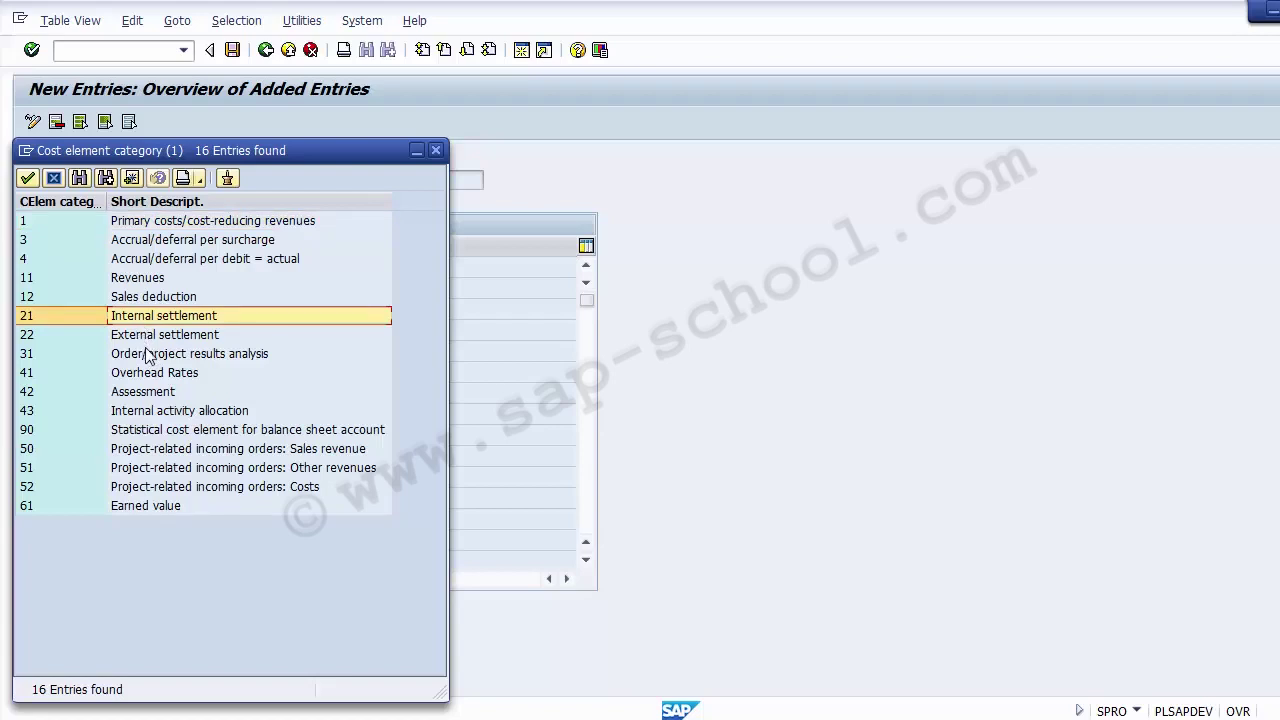
pyautogui.click(150, 356)
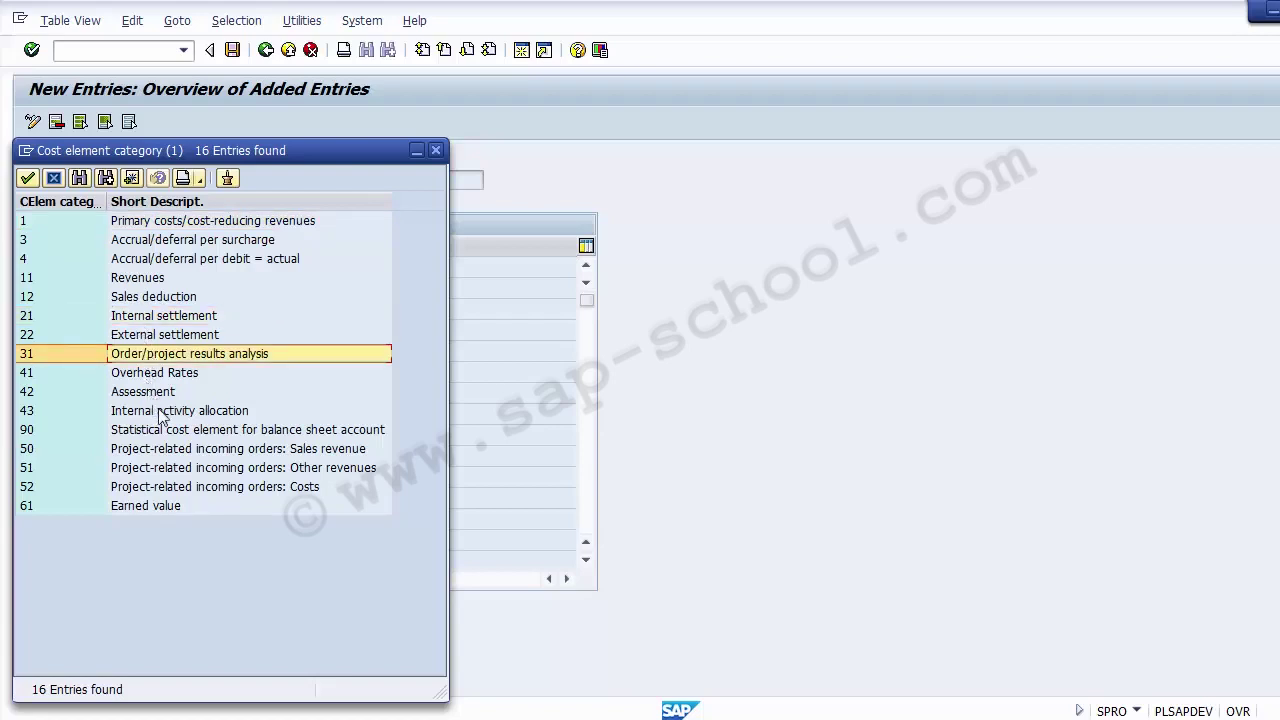
pyautogui.doubleClick(60, 220)
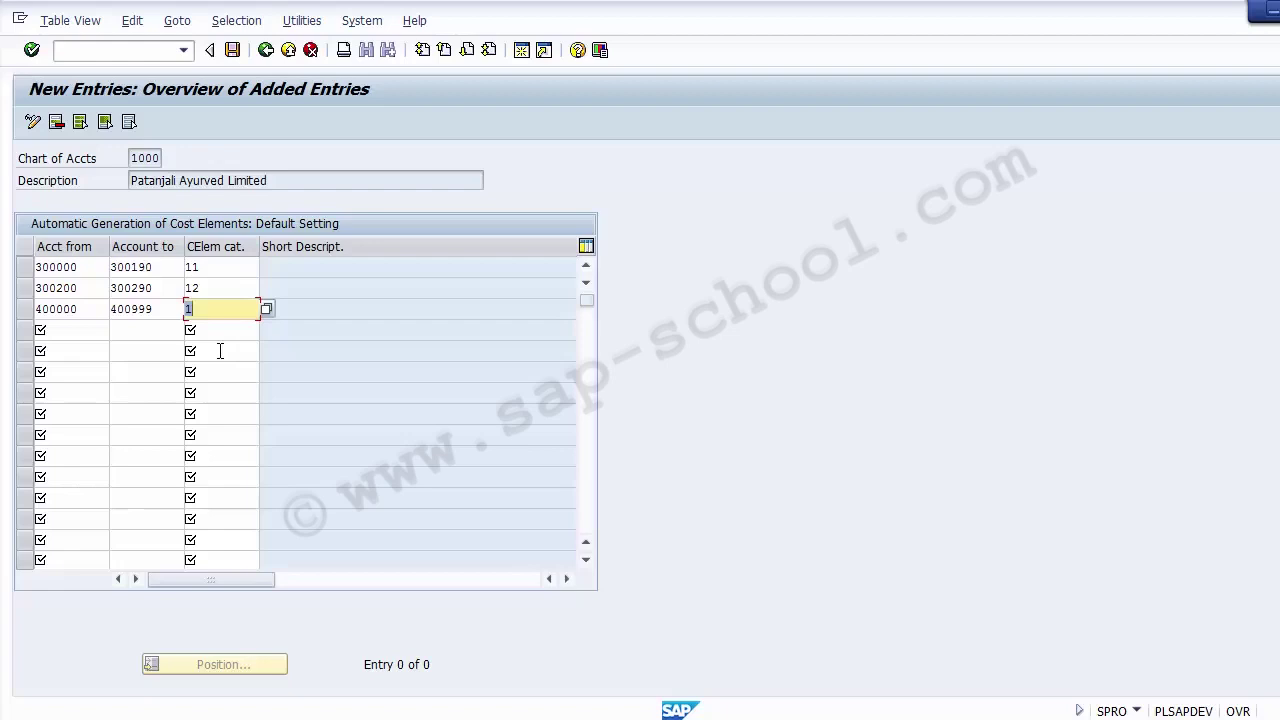
pyautogui.click(232, 50)
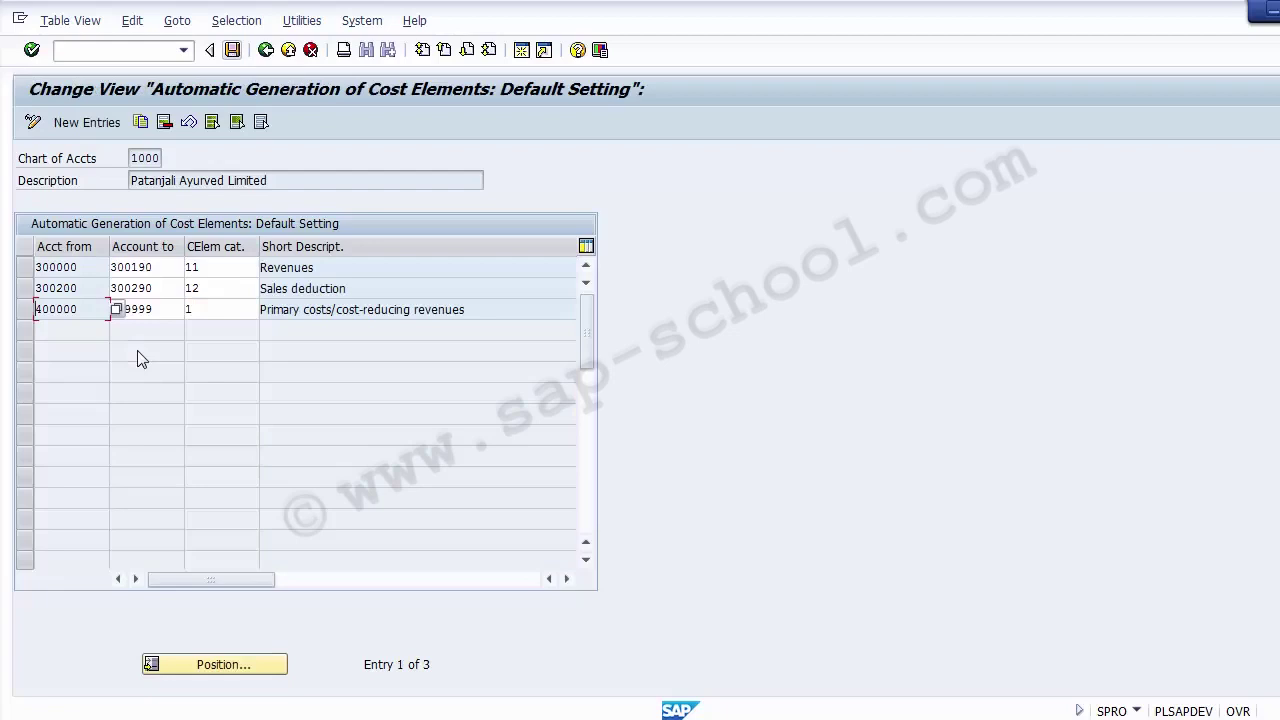
# Review the account ranges and cost element categories of the three saved default settings.
pyautogui.click(382, 313)
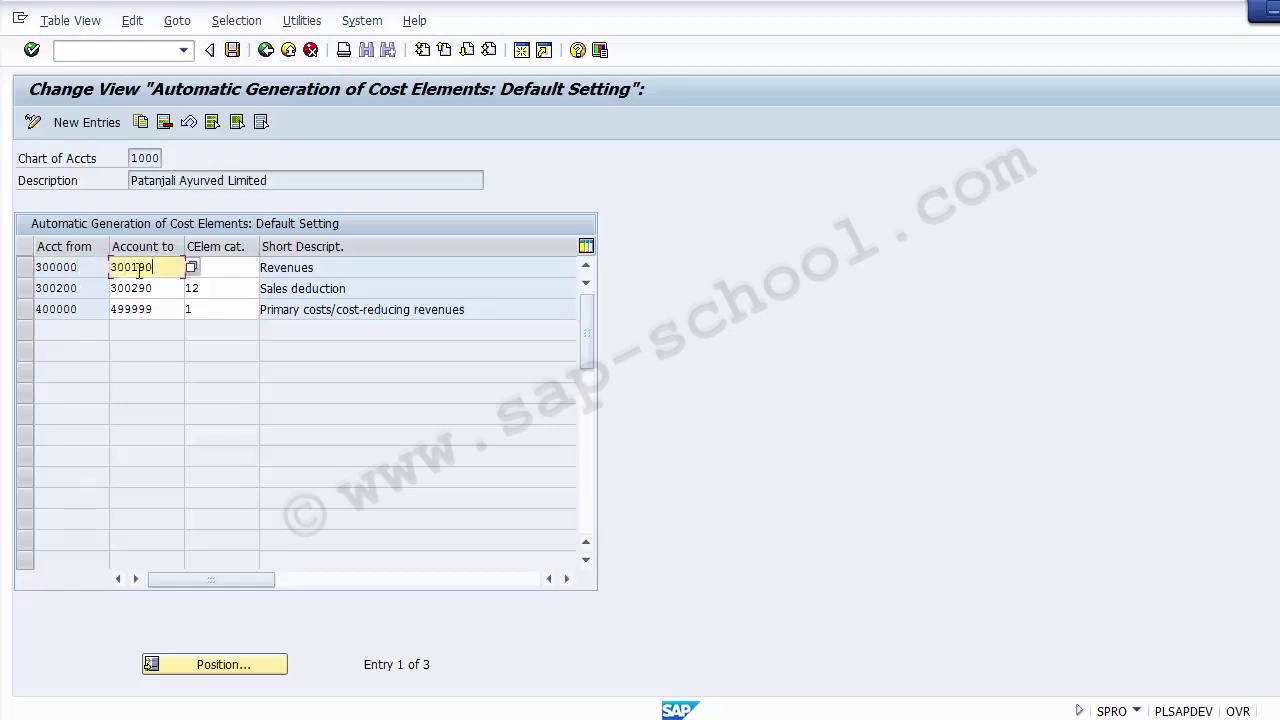
pyautogui.click(105, 288)
pyautogui.click(128, 288)
pyautogui.click(222, 266)
pyautogui.click(224, 287)
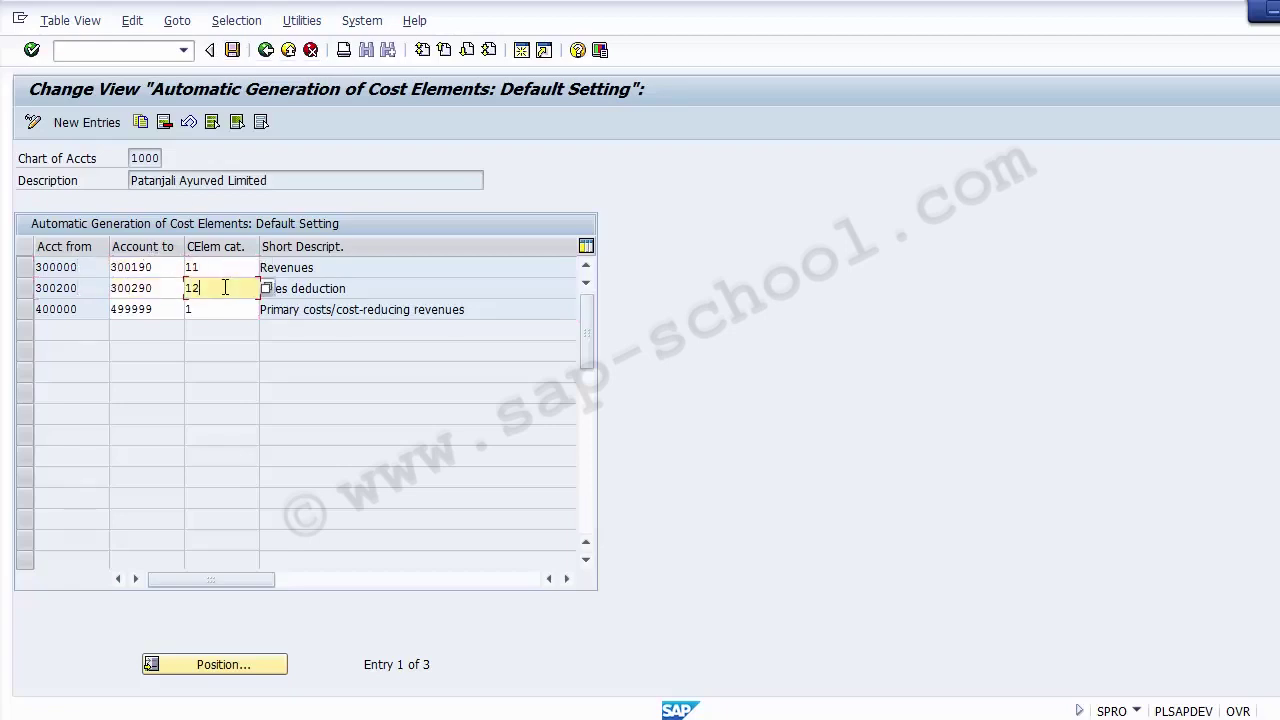
pyautogui.click(221, 311)
pyautogui.click(220, 290)
pyautogui.click(215, 270)
pyautogui.click(214, 287)
pyautogui.click(214, 301)
pyautogui.click(213, 285)
pyautogui.click(212, 273)
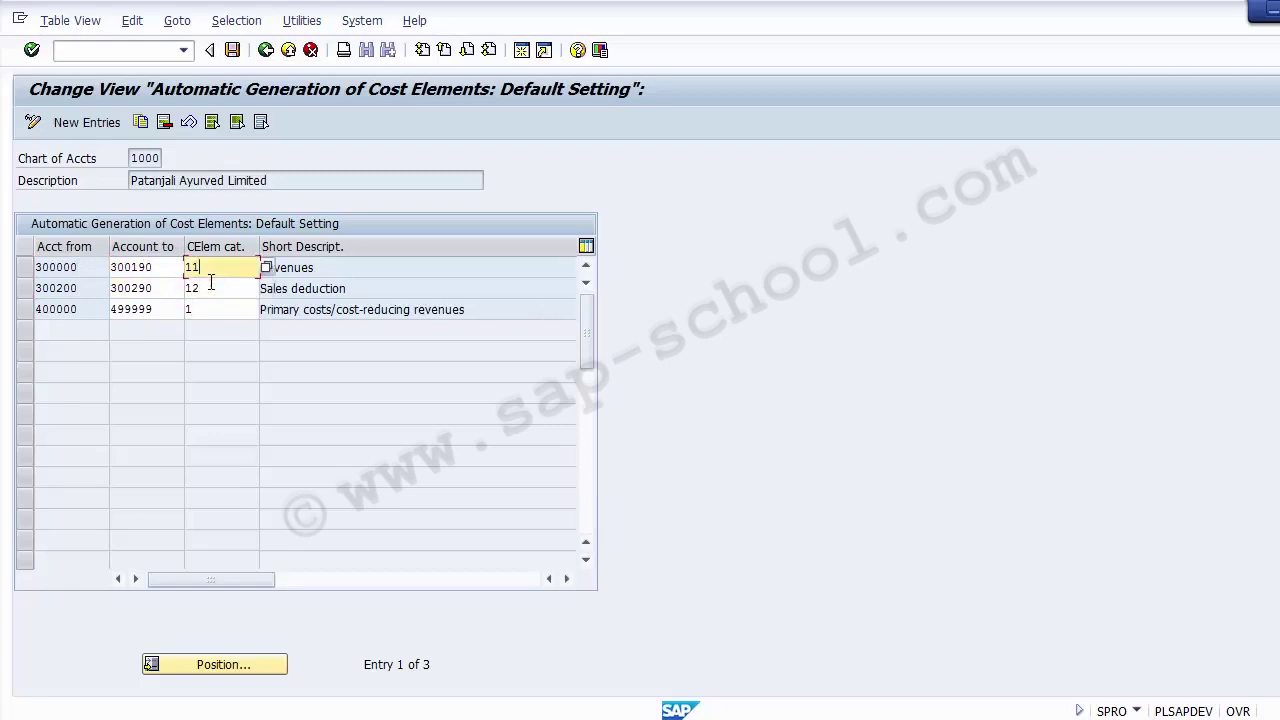
pyautogui.click(211, 284)
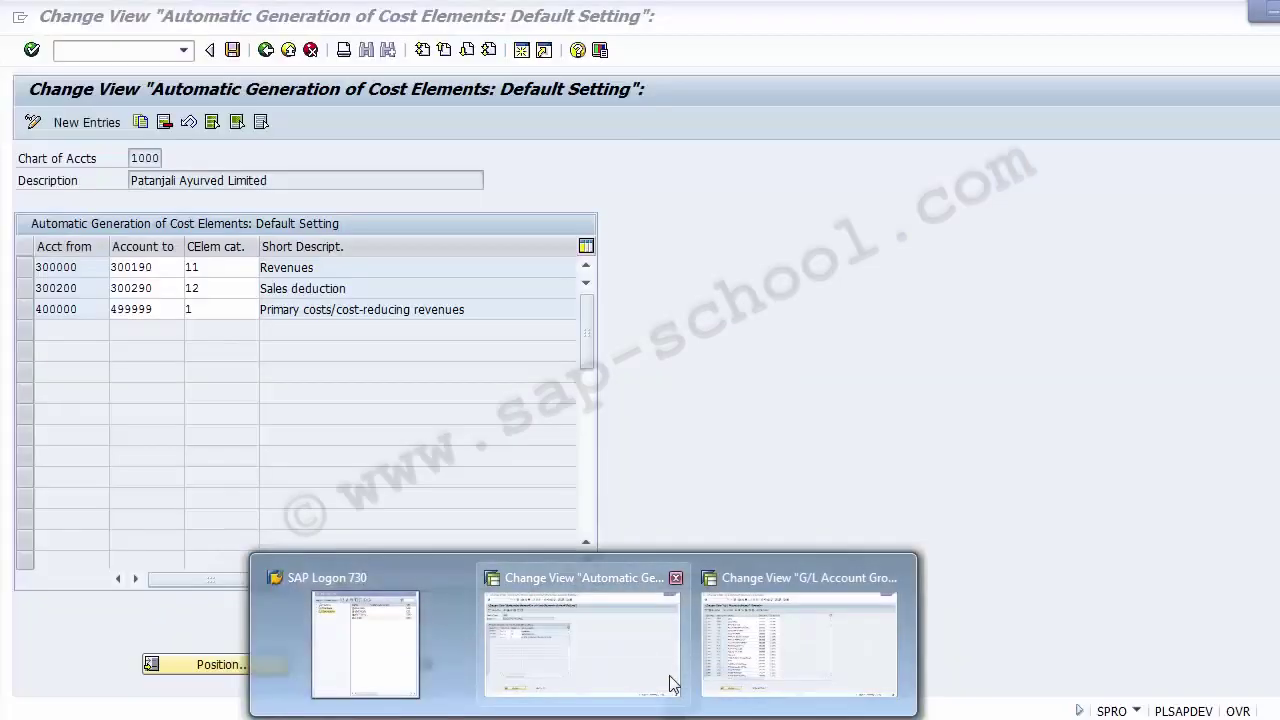
pyautogui.click(670, 685)
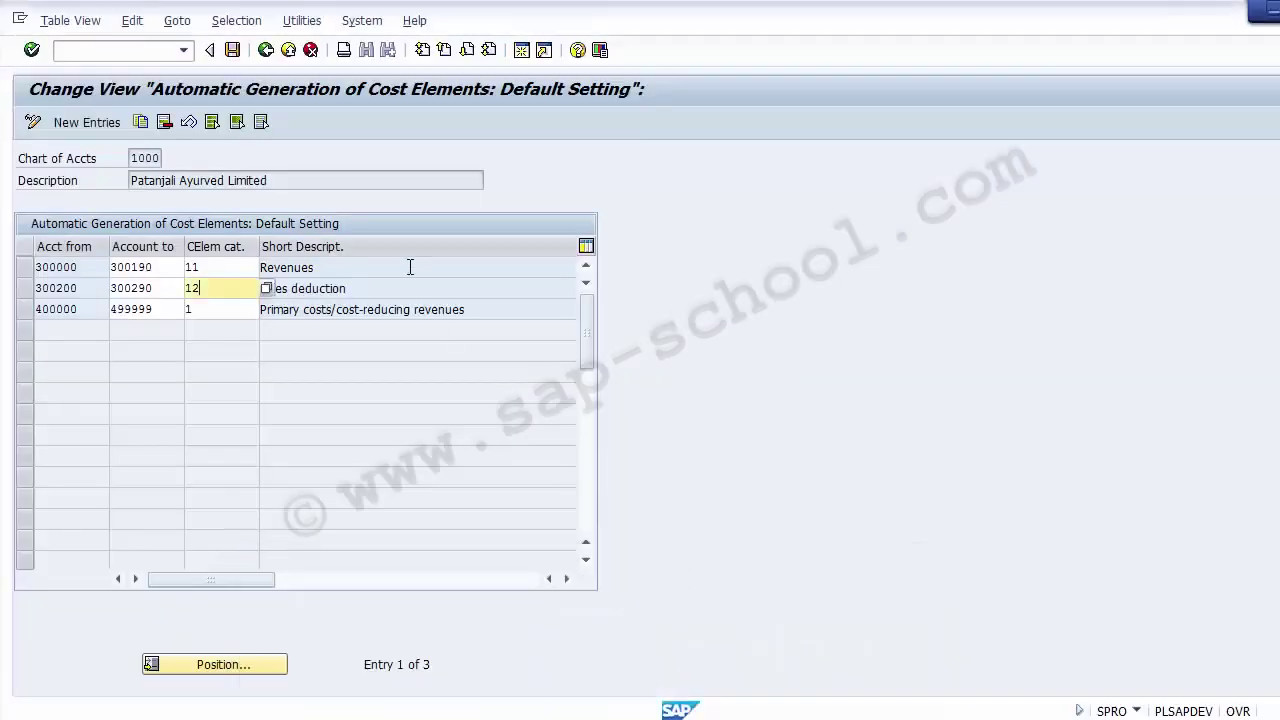
# Return to the implementation guide and execute the Create Batch Input Session activity for cost elements.
pyautogui.click(266, 51)
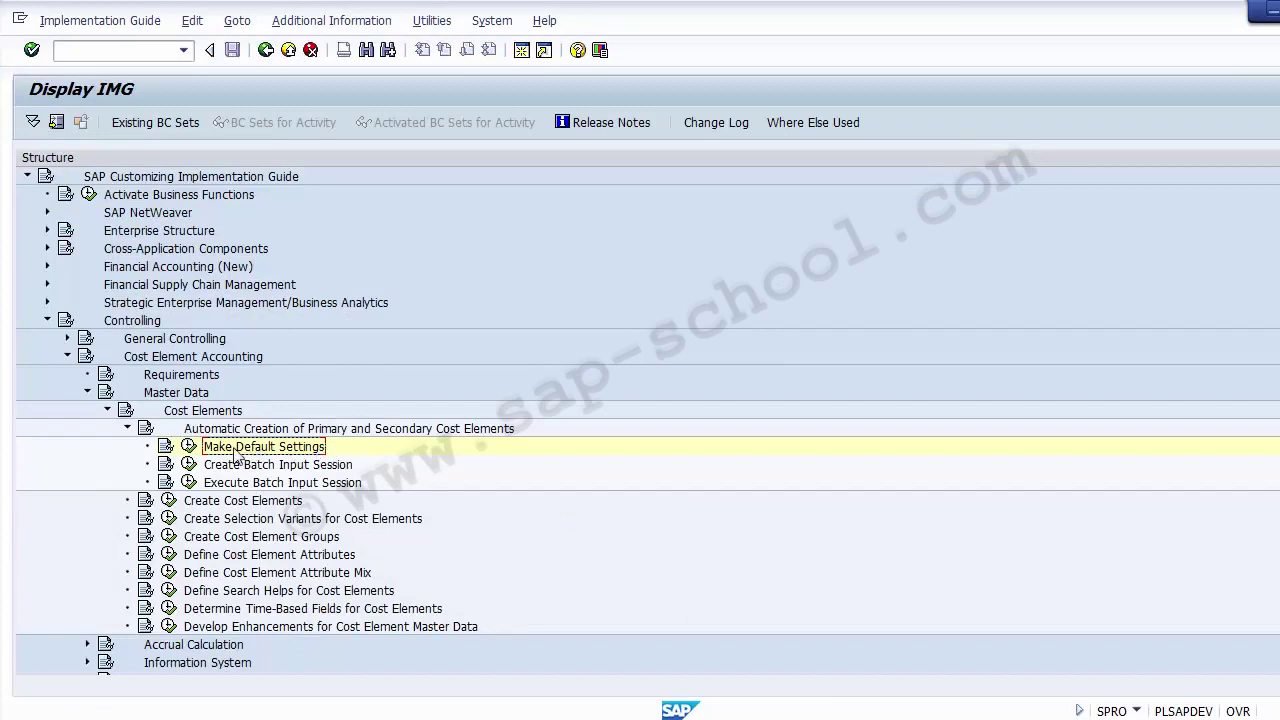
pyautogui.click(262, 466)
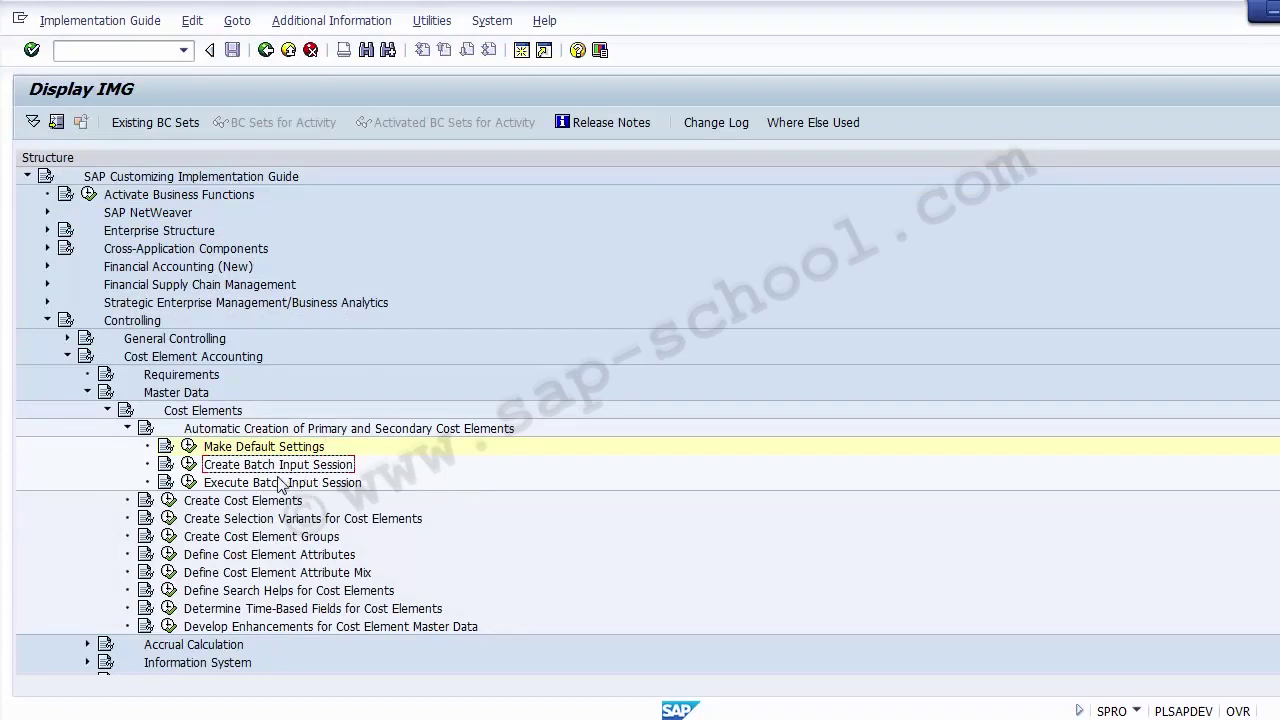
pyautogui.click(190, 466)
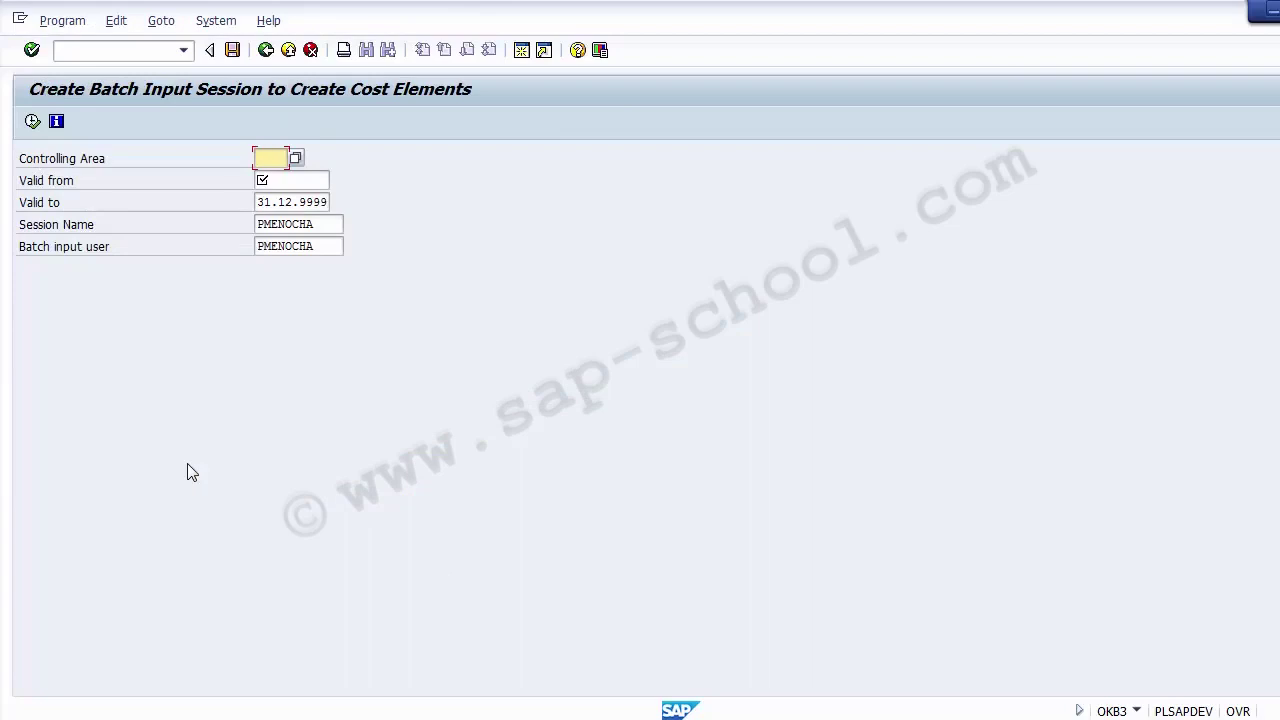
# Select controlling area 1200 and set the valid-from date of the batch input session to 01.04.2014.
pyautogui.click(296, 158)
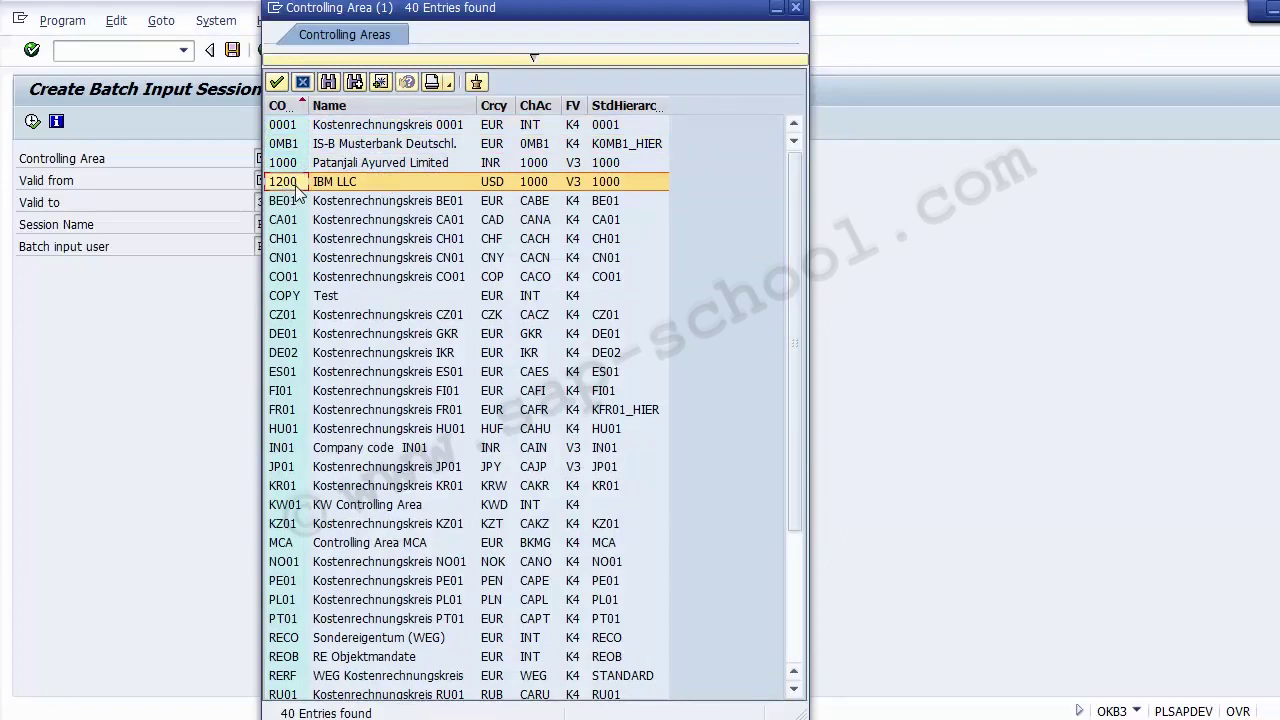
pyautogui.doubleClick(290, 182)
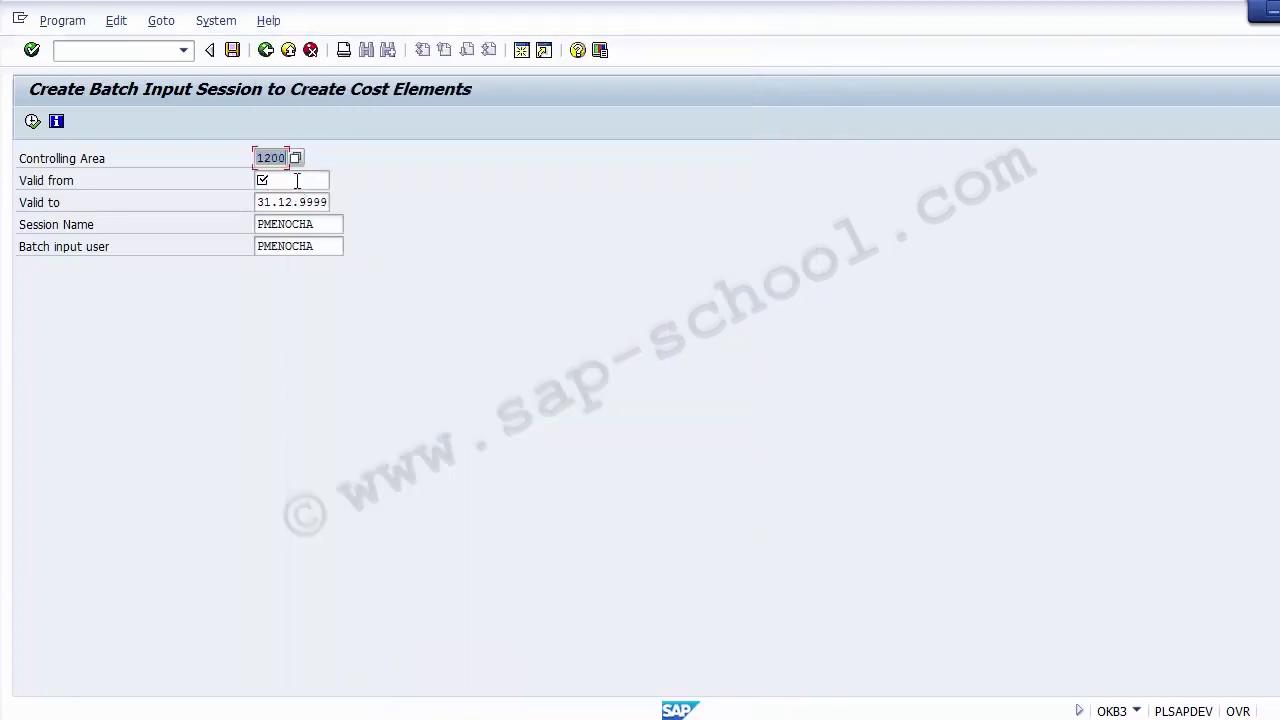
pyautogui.click(297, 180)
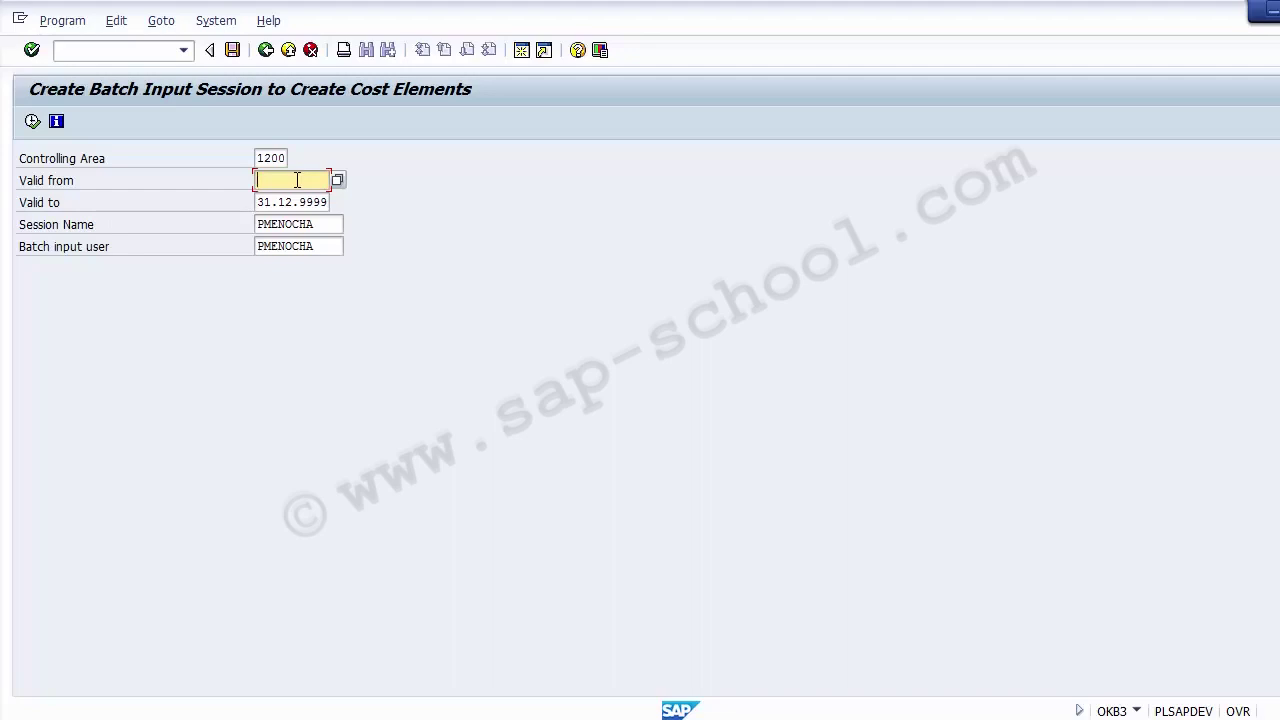
pyautogui.click(296, 200)
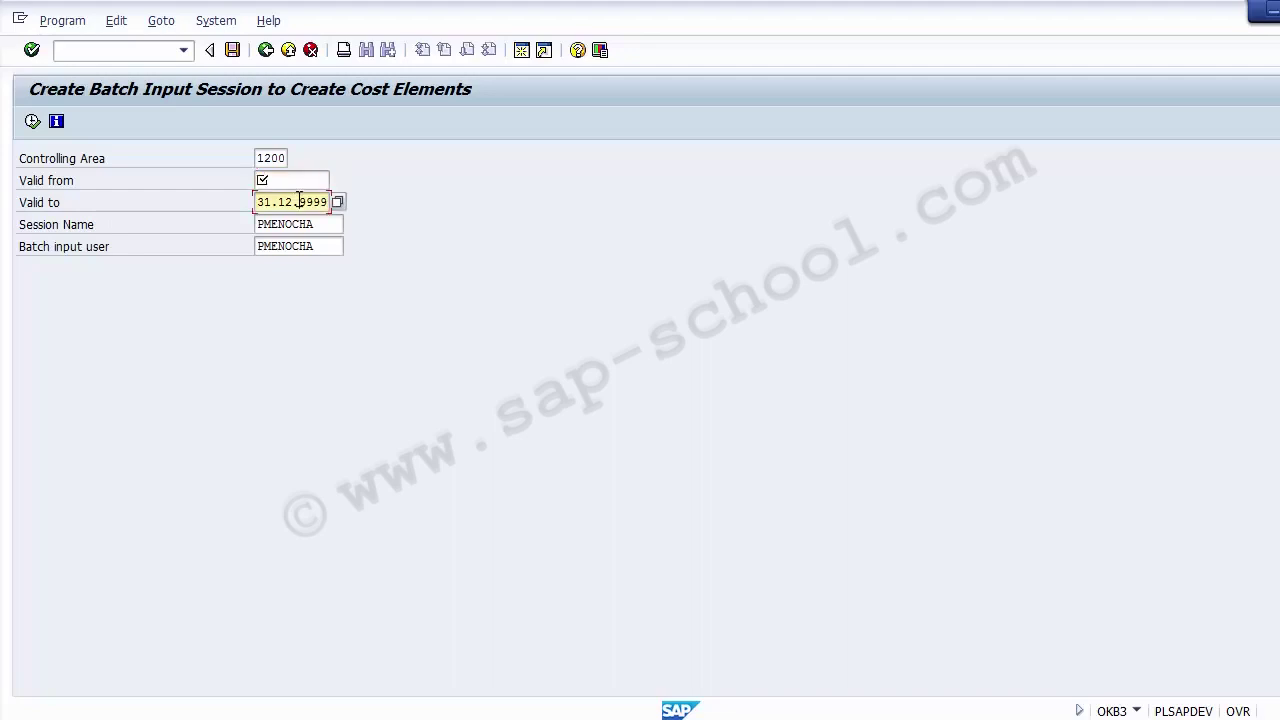
pyautogui.click(296, 182)
pyautogui.click(296, 201)
pyautogui.click(290, 181)
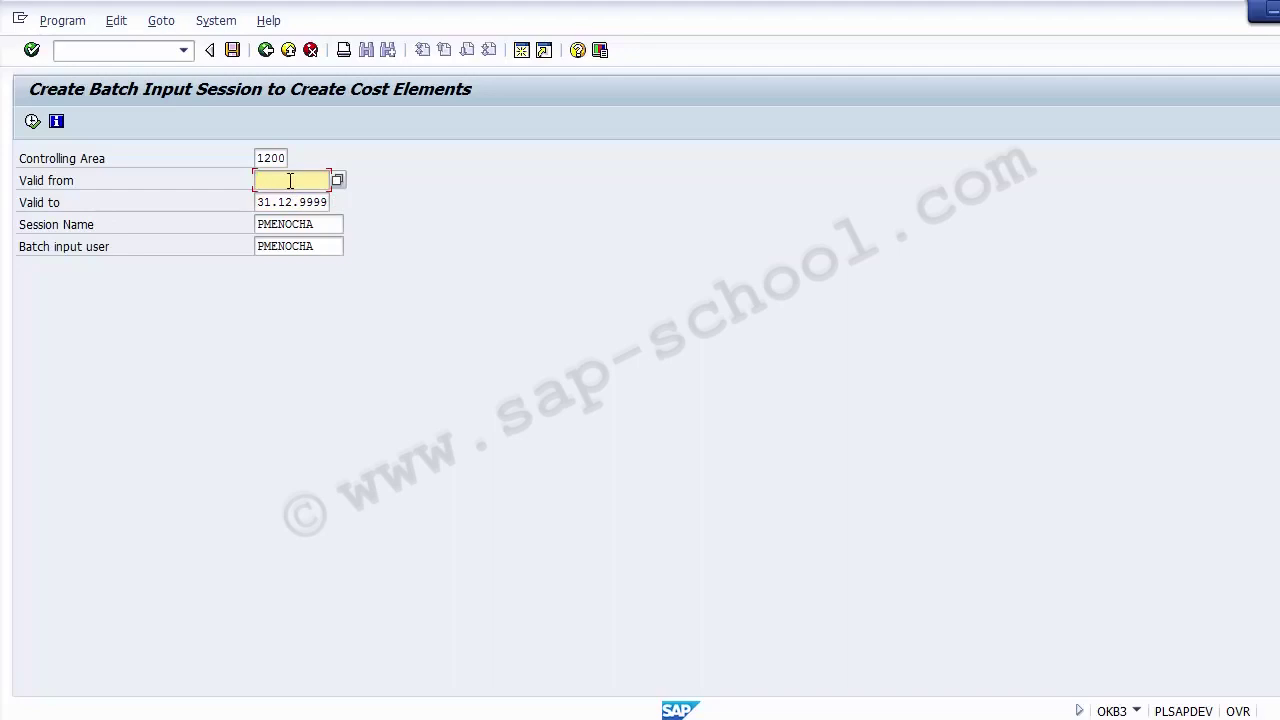
pyautogui.write('✓')
pyautogui.press('Tab')
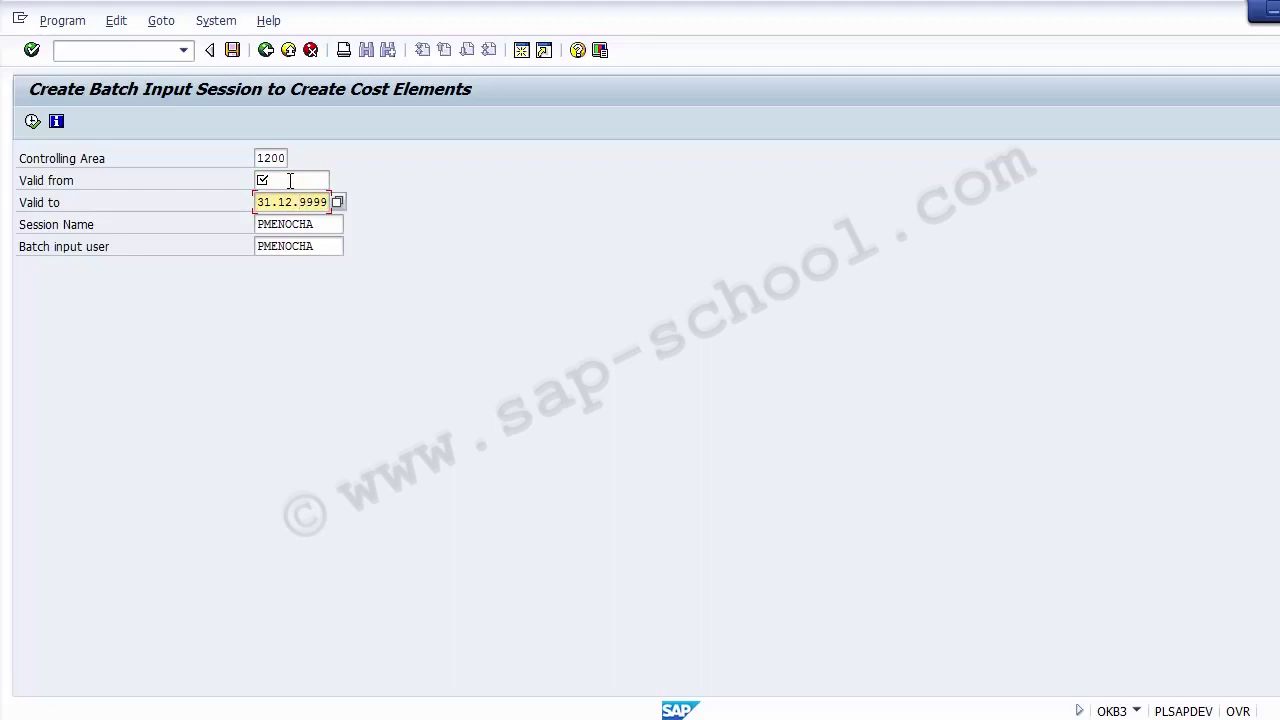
pyautogui.click(290, 180)
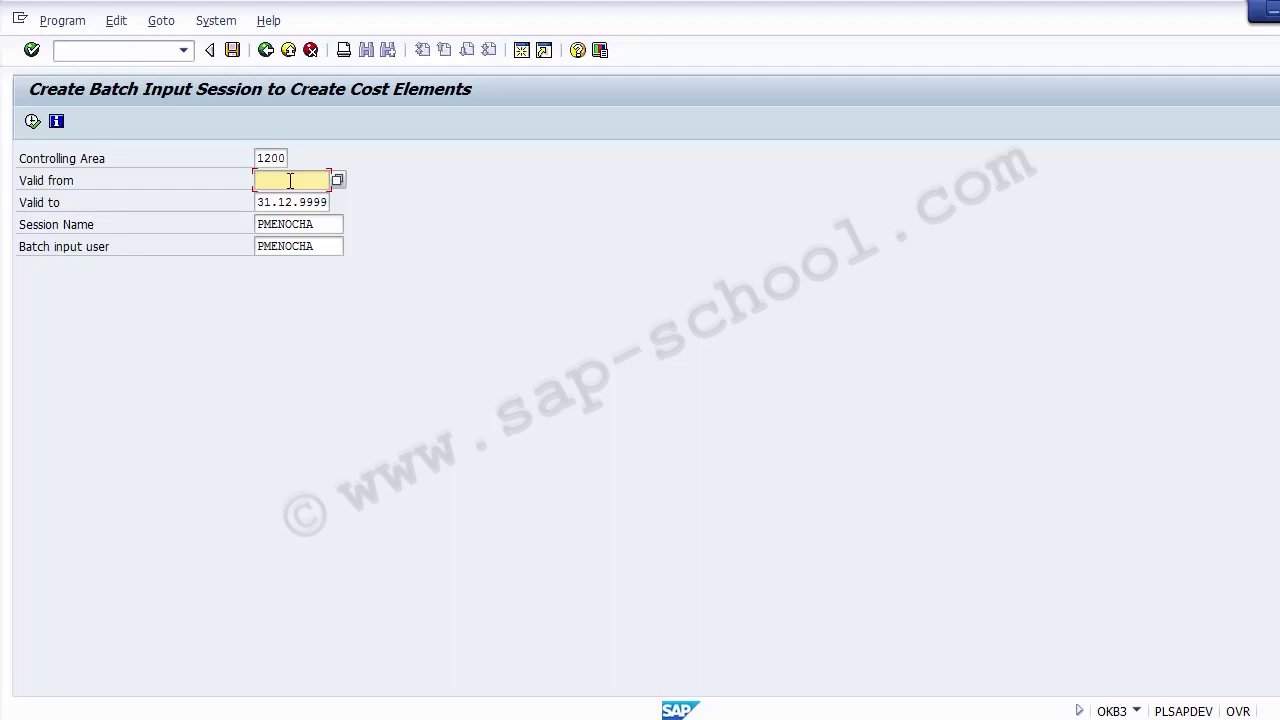
pyautogui.write('01.04')
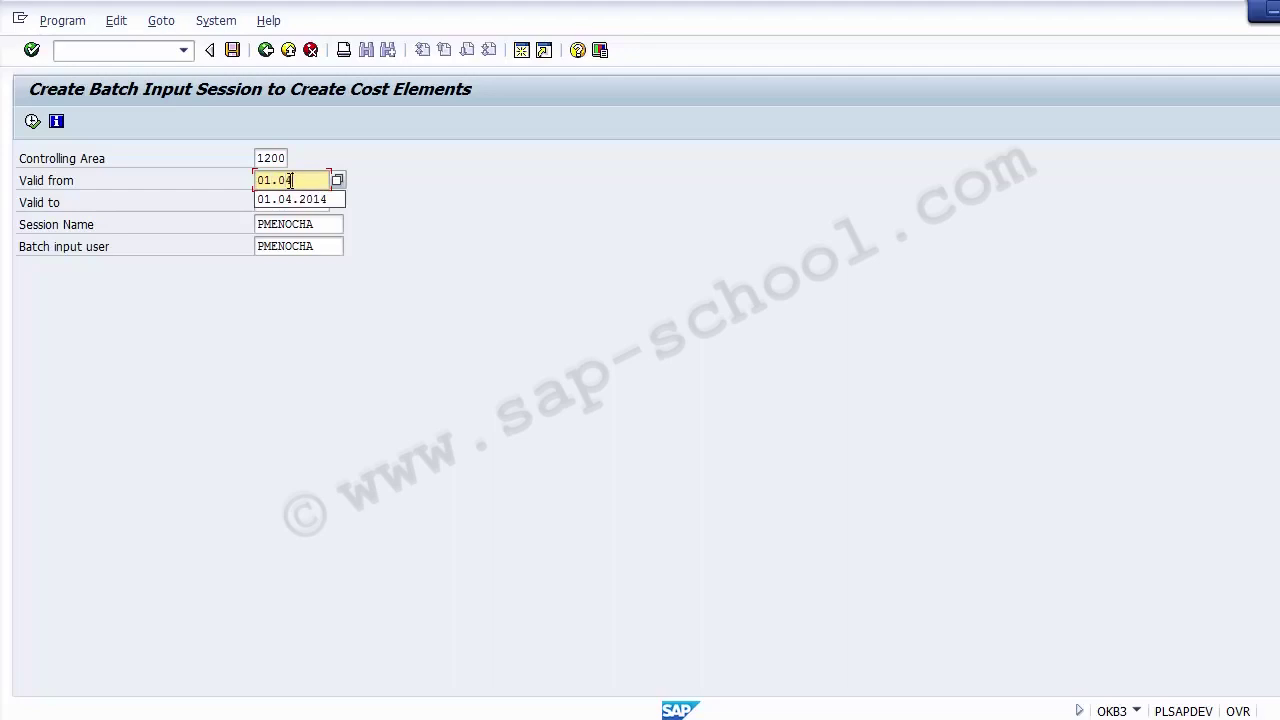
pyautogui.write('.2014')
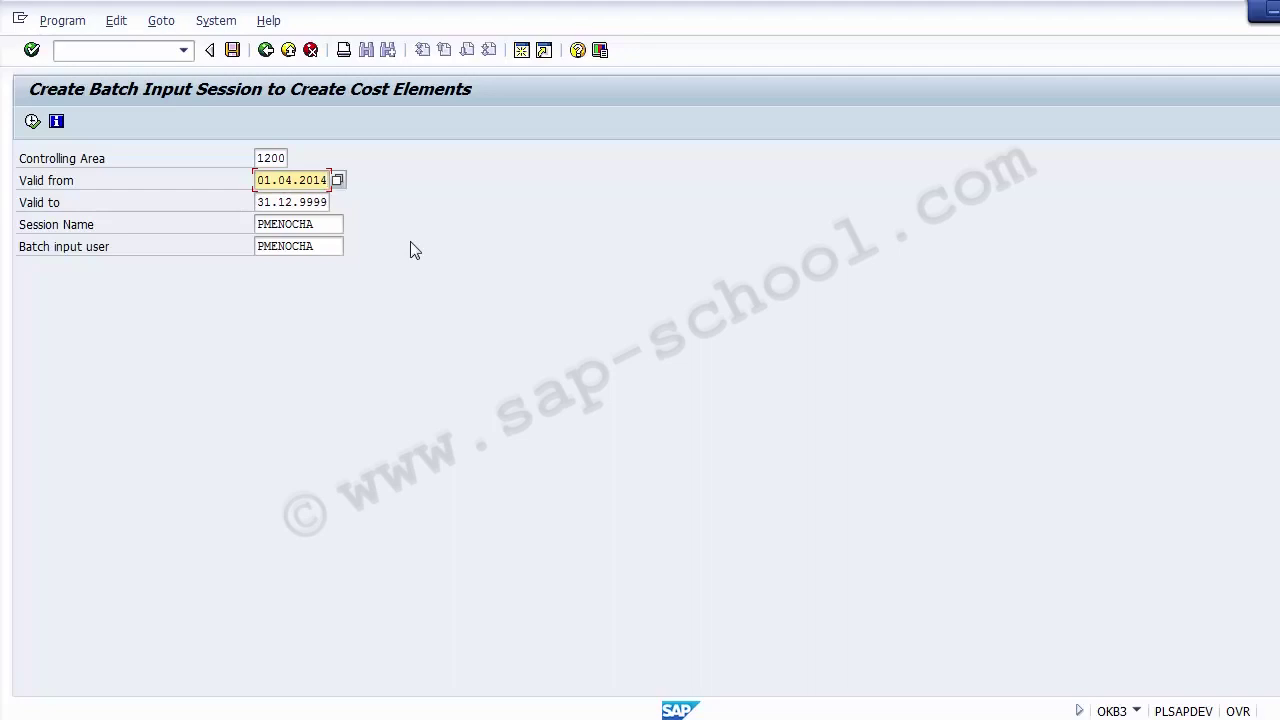
# Check the session name and batch input user, keep their defaults, and execute the creation of the batch input session.
pyautogui.click(333, 224)
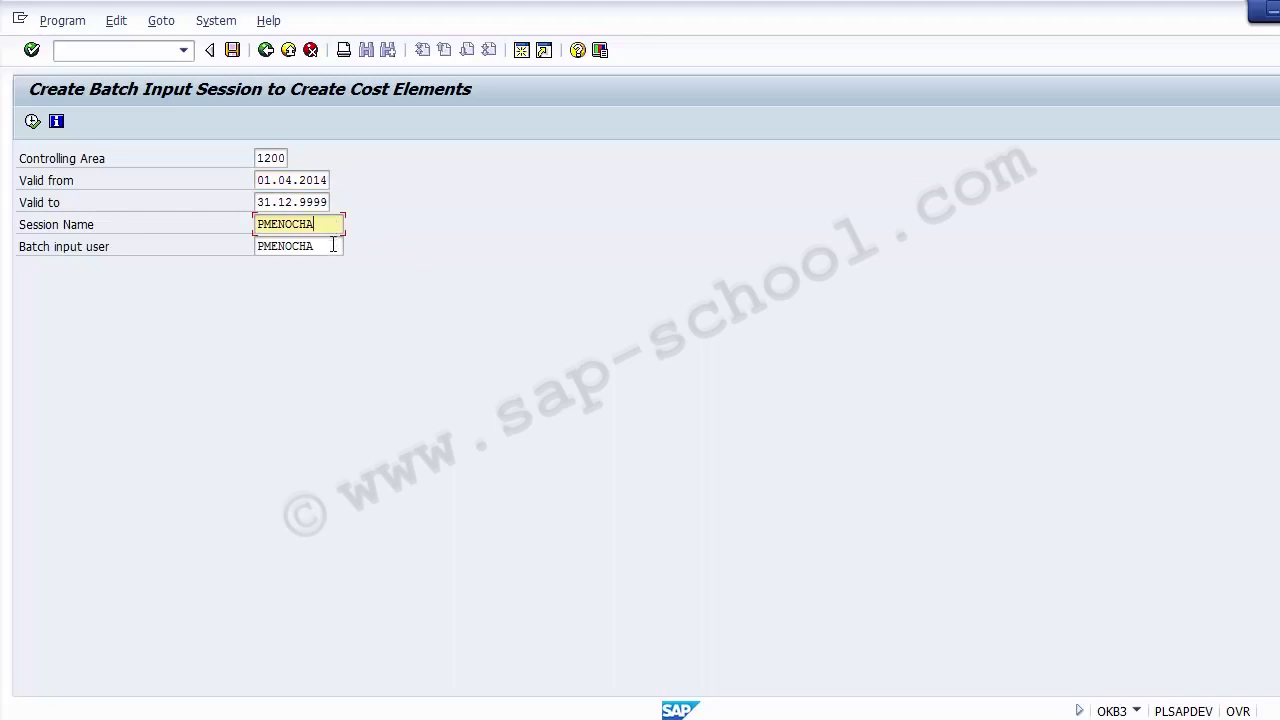
pyautogui.click(333, 245)
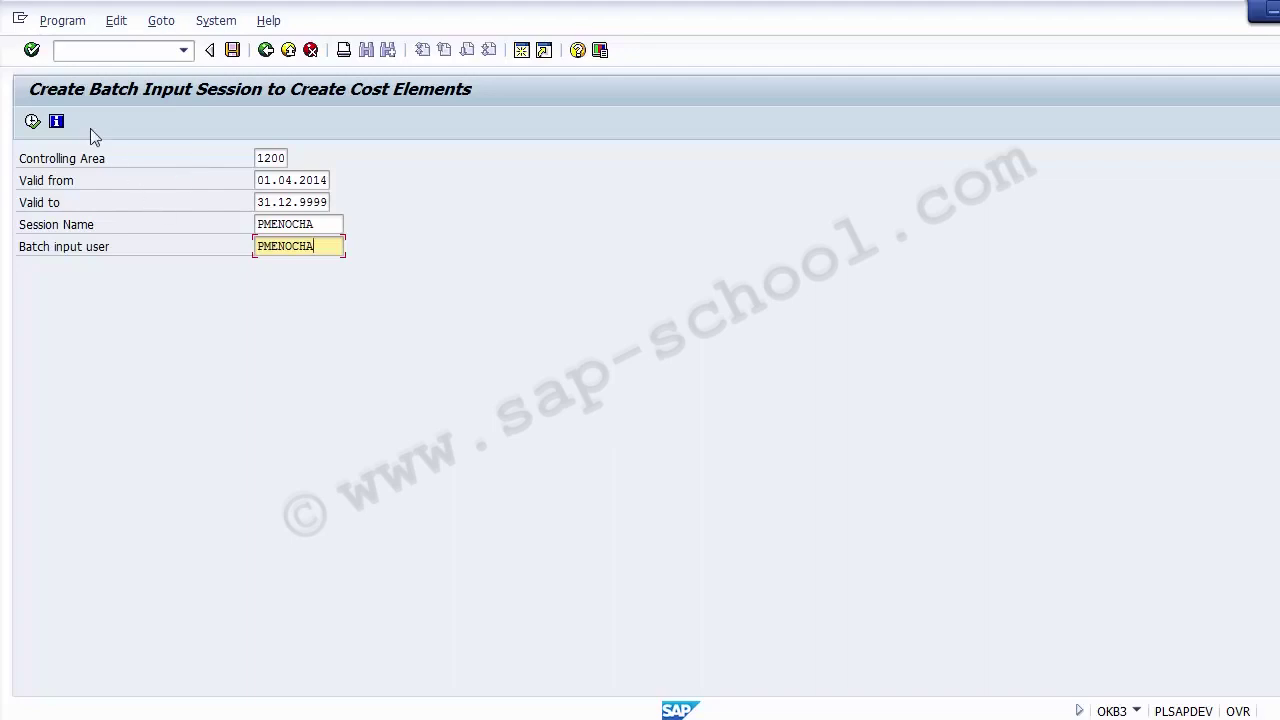
pyautogui.click(261, 158)
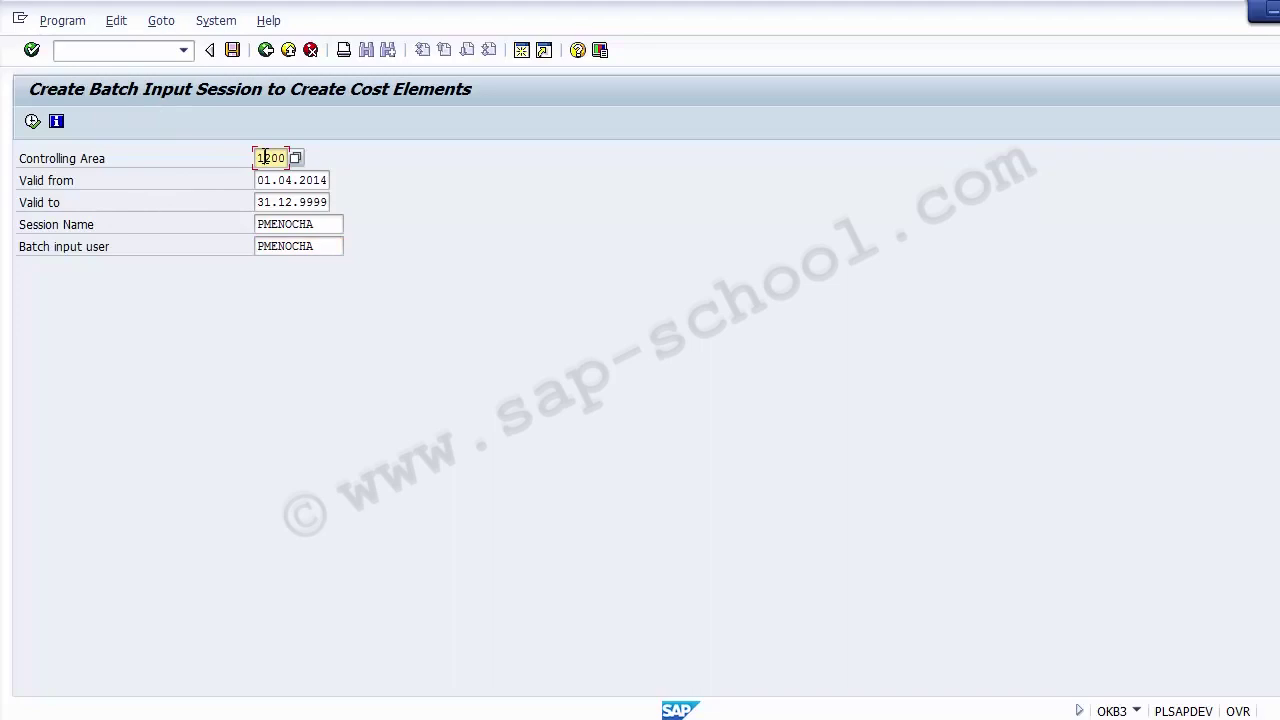
pyautogui.press('Tab')
pyautogui.press('Tab')
pyautogui.press('Tab')
pyautogui.press('Tab')
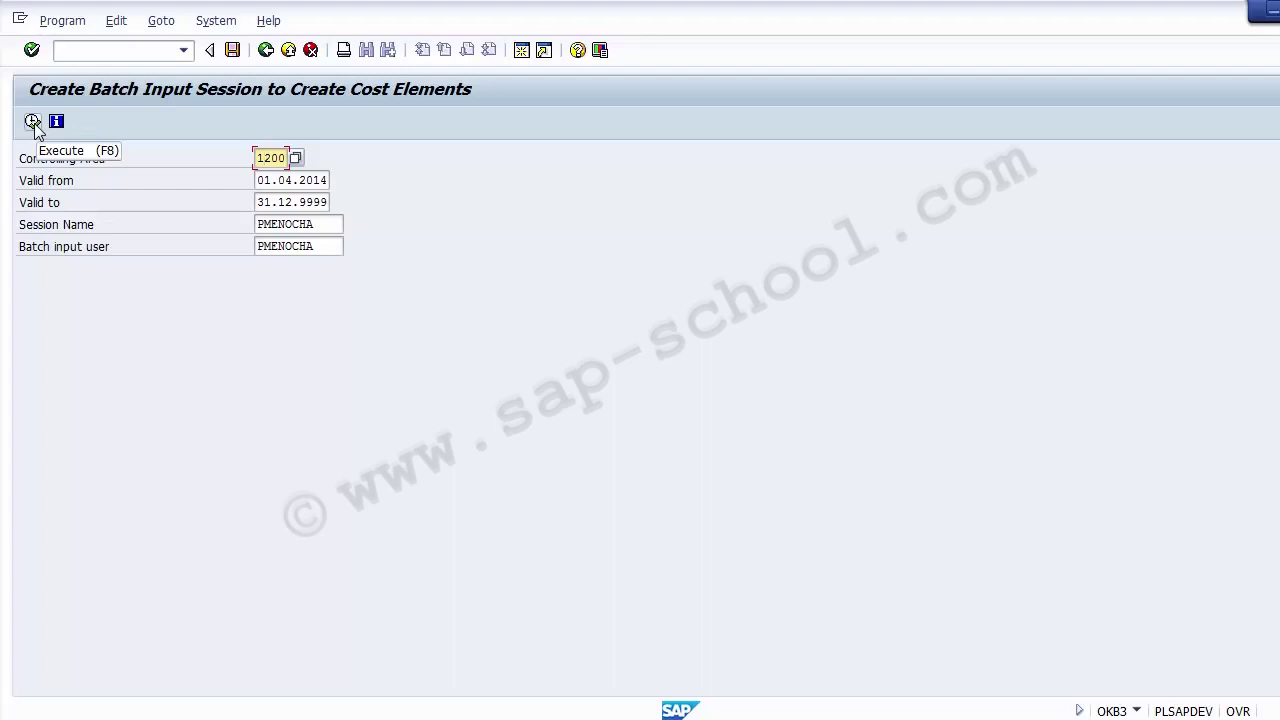
pyautogui.click(33, 122)
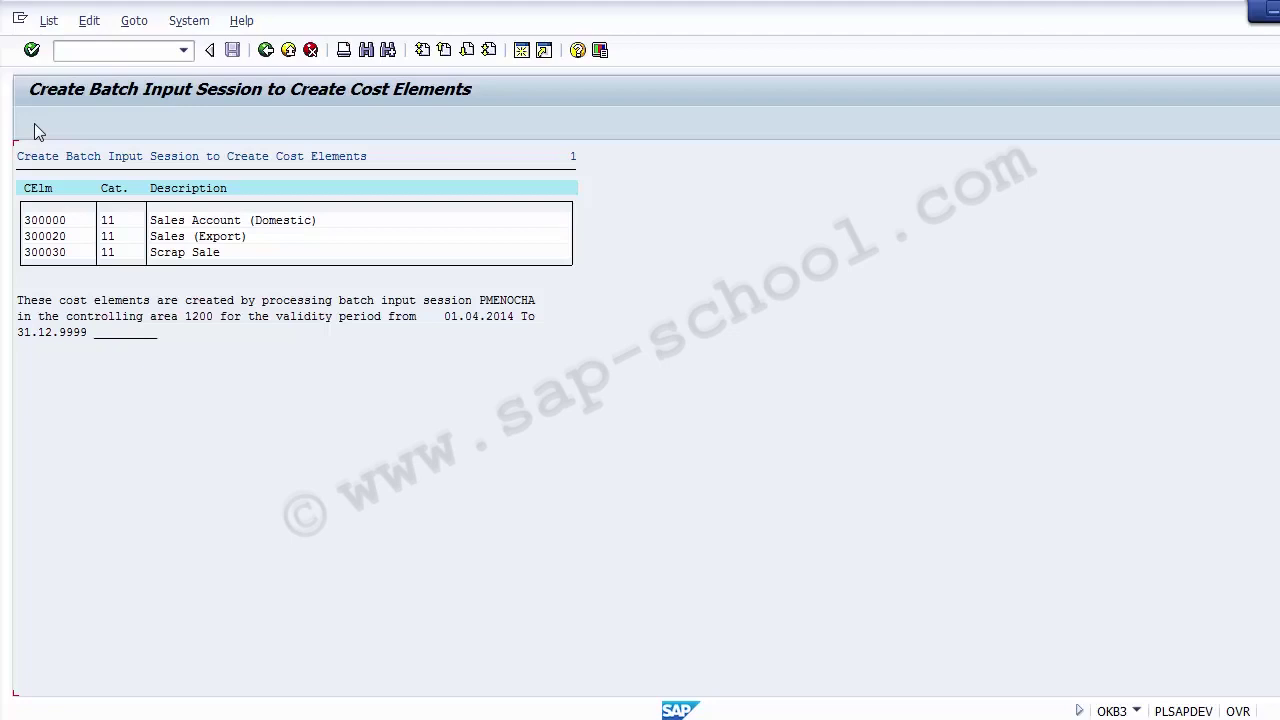
# Review the cost element numbers, categories and descriptions listed for the created batch input session.
pyautogui.click(42, 192)
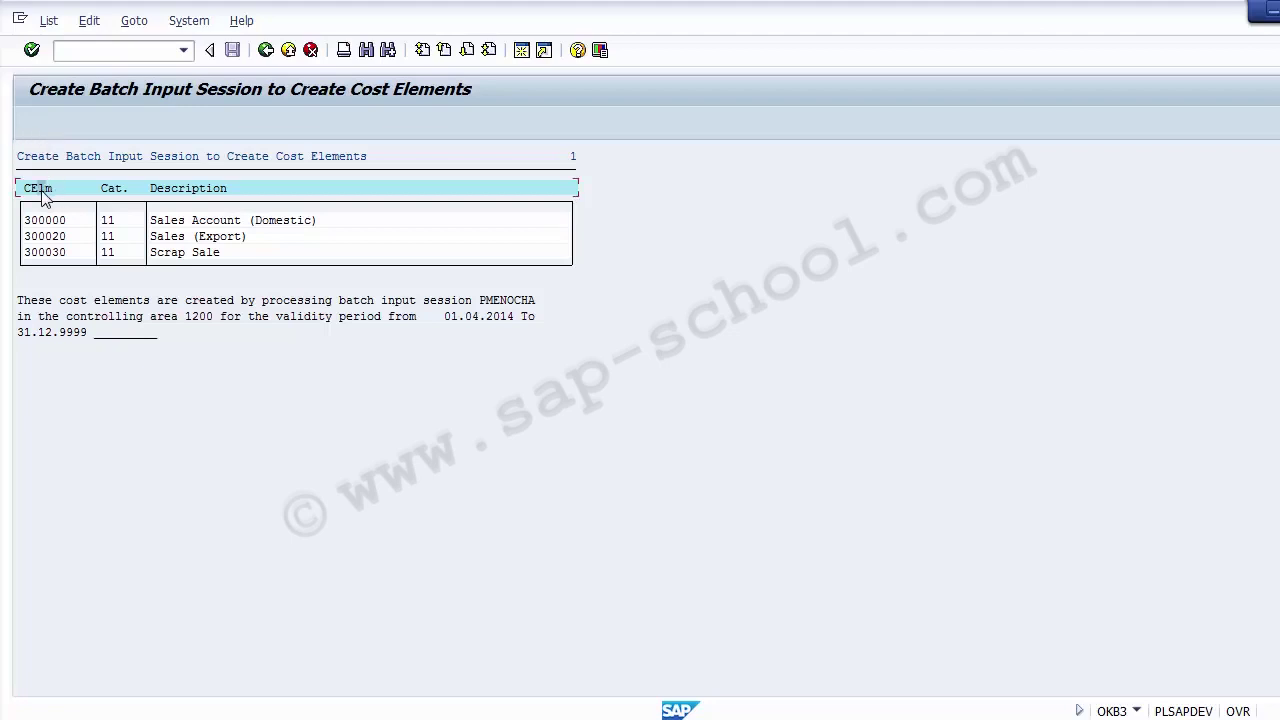
pyautogui.click(63, 238)
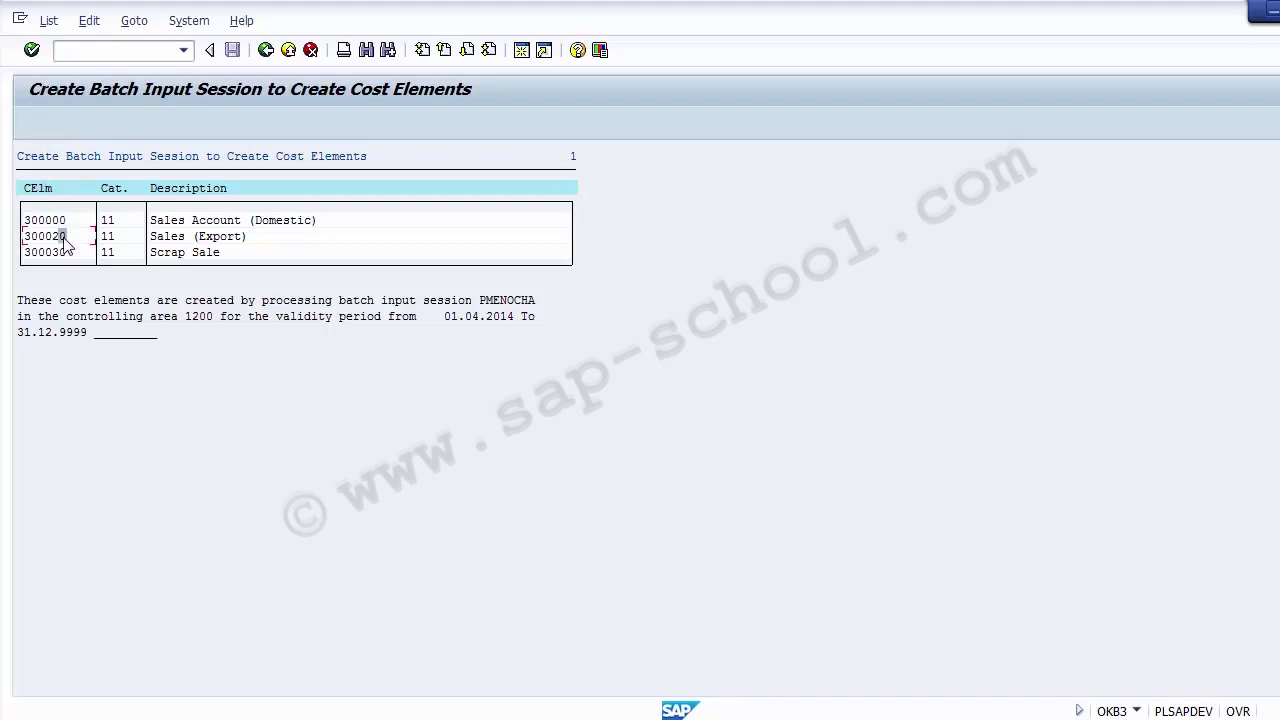
pyautogui.click(128, 222)
pyautogui.press('Down')
pyautogui.press('Down')
pyautogui.click(134, 221)
# Return to the implementation guide and start the Execute Batch Input Session activity for cost elements.
pyautogui.click(266, 52)
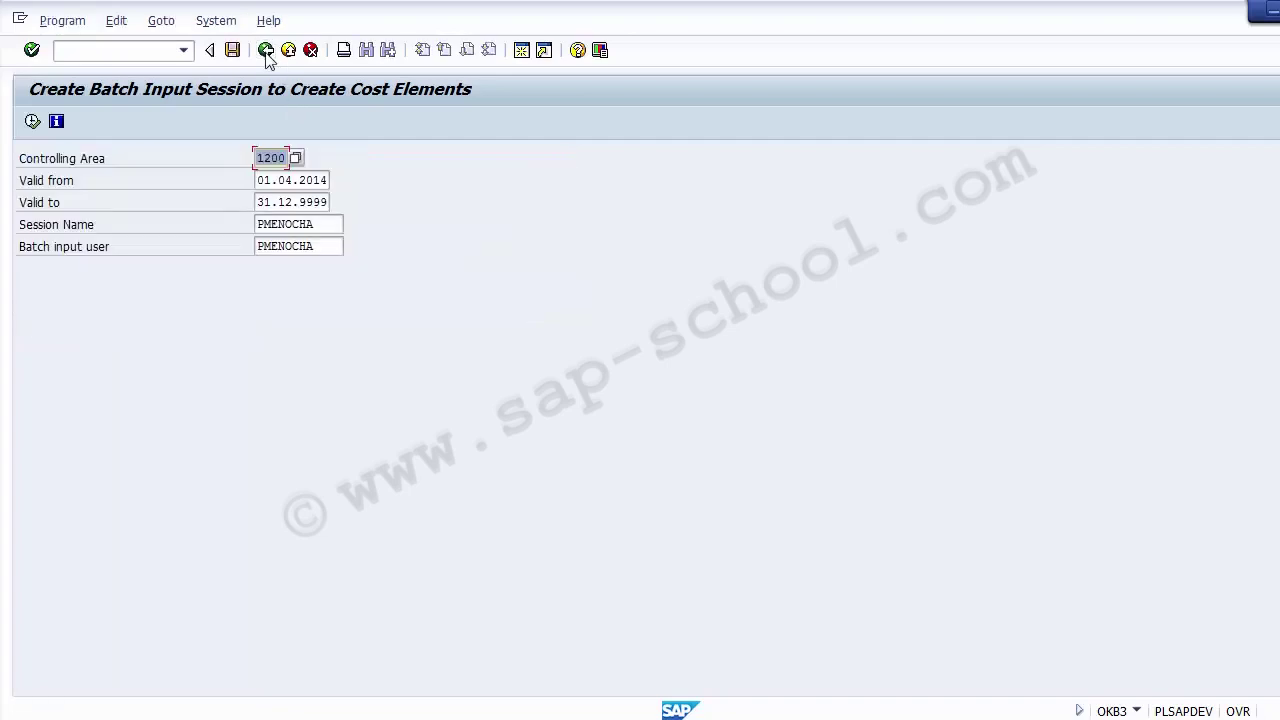
pyautogui.click(288, 52)
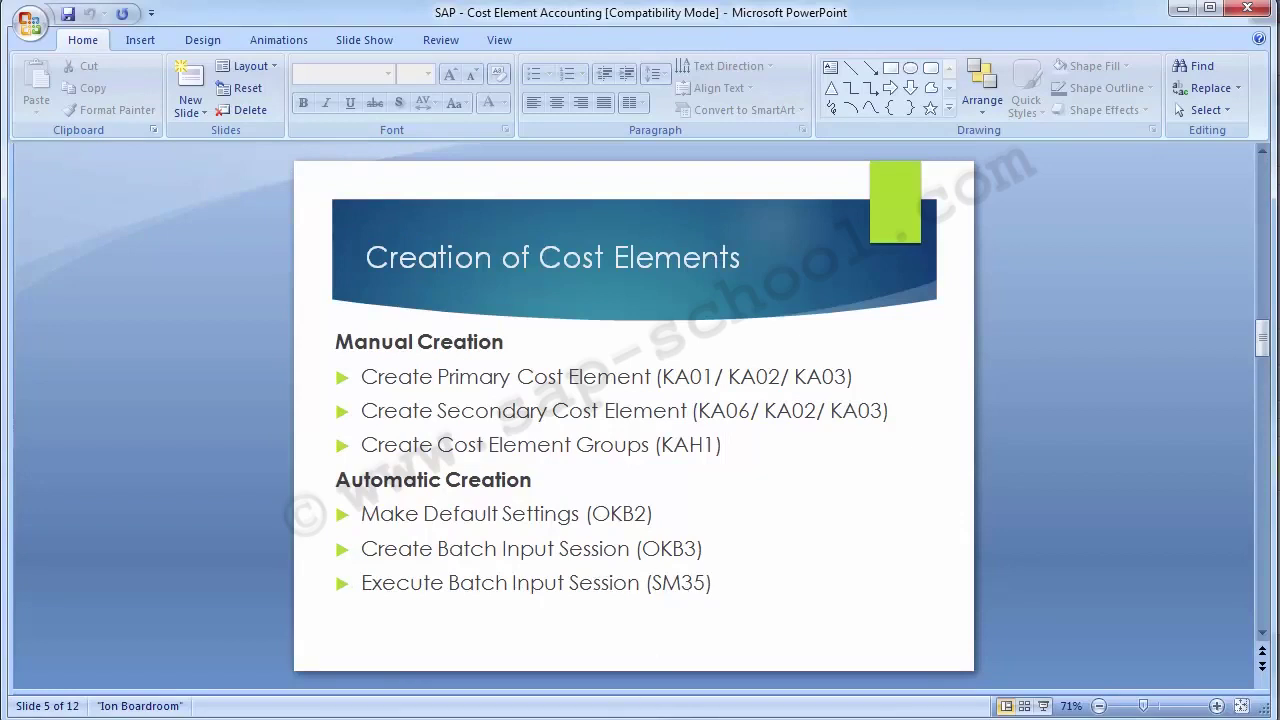
pyautogui.moveTo(583, 719)
pyautogui.click(583, 678)
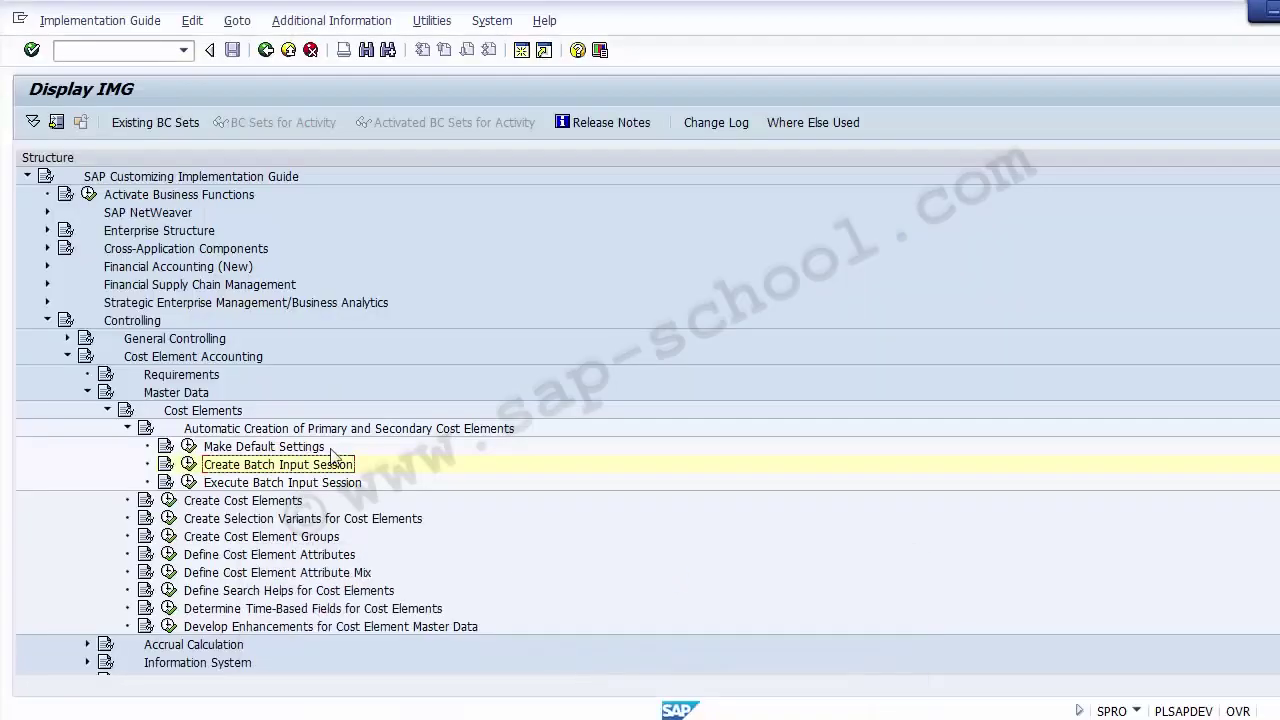
pyautogui.click(243, 484)
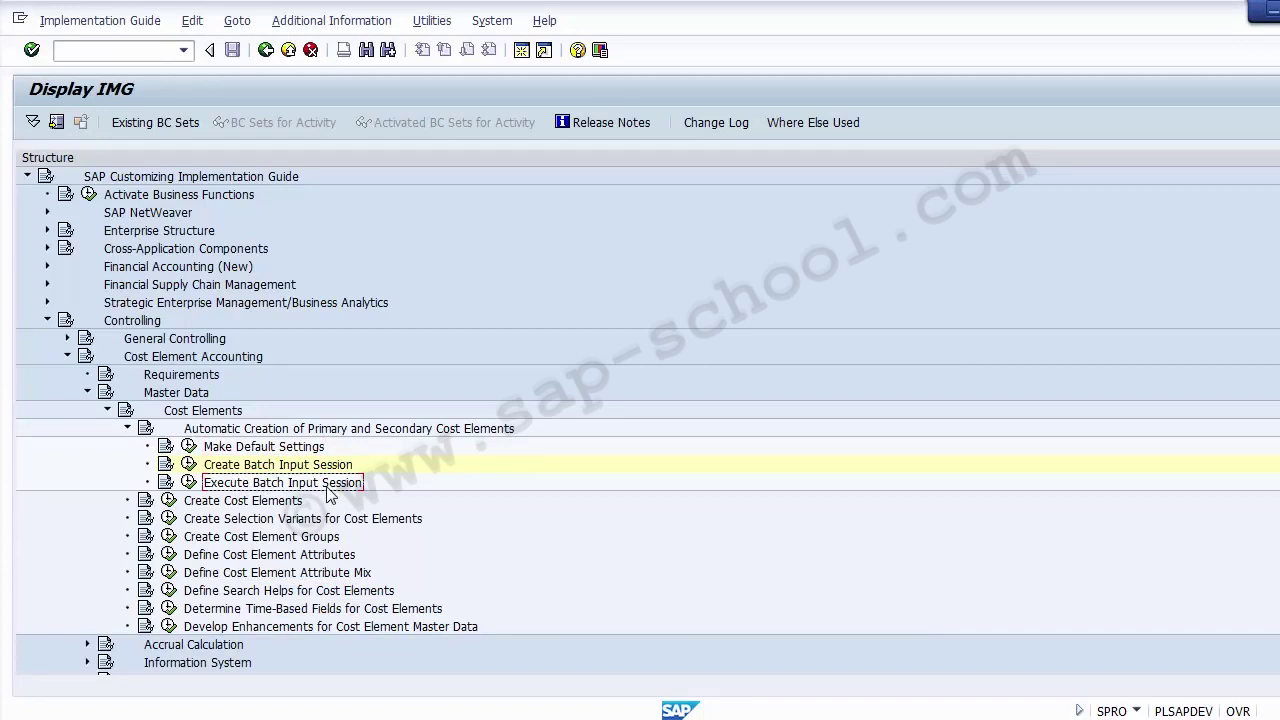
pyautogui.click(189, 484)
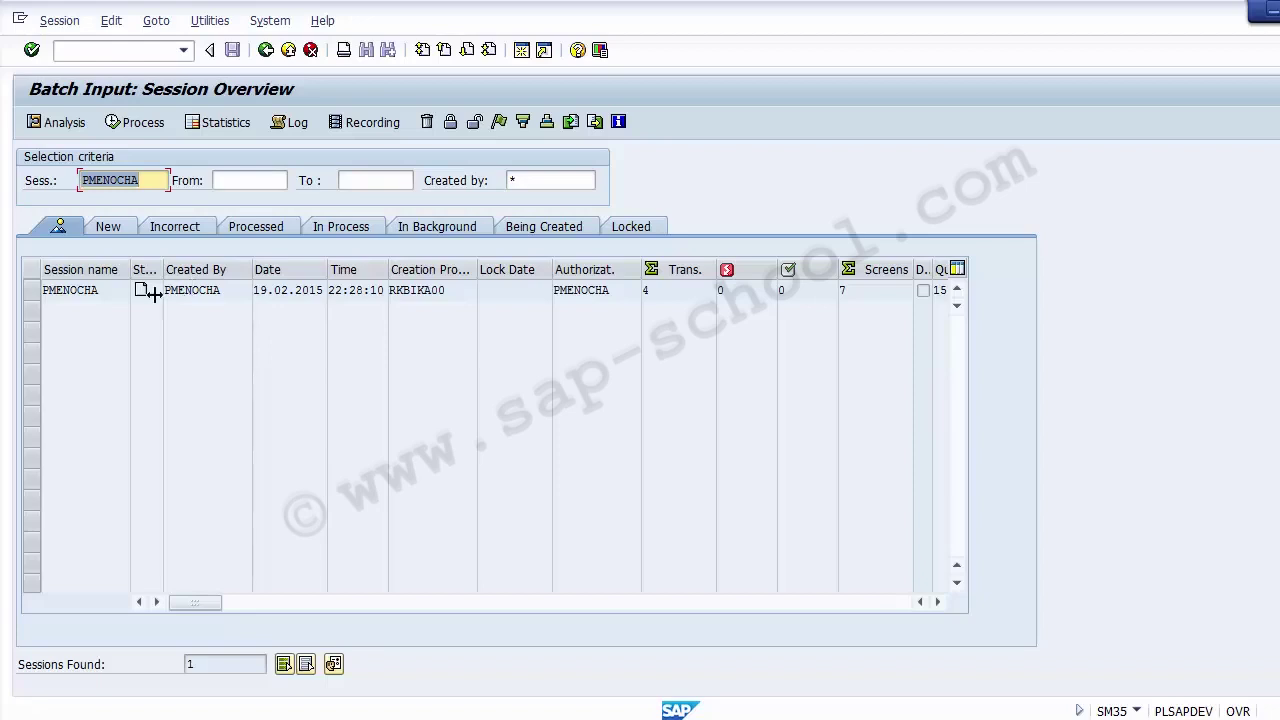
# Process the new batch input session in Display errors only mode and return to the session overview.
pyautogui.click(33, 294)
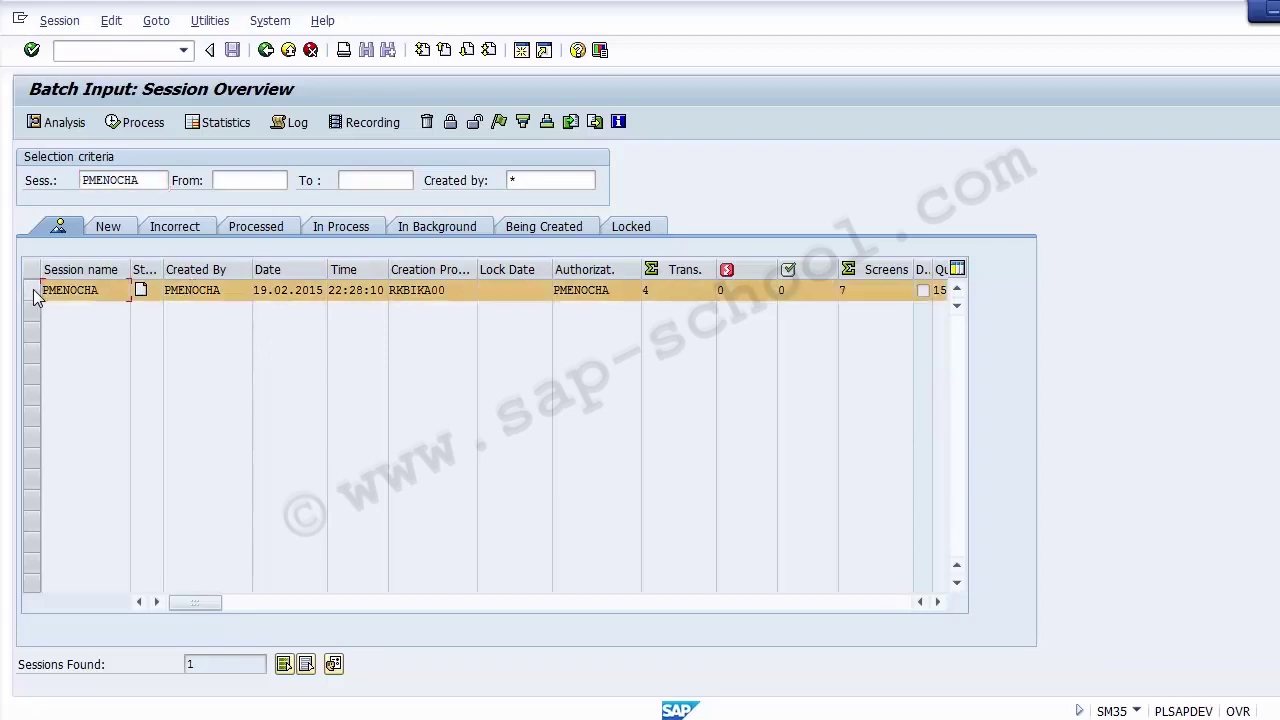
pyautogui.click(33, 294)
pyautogui.click(33, 294)
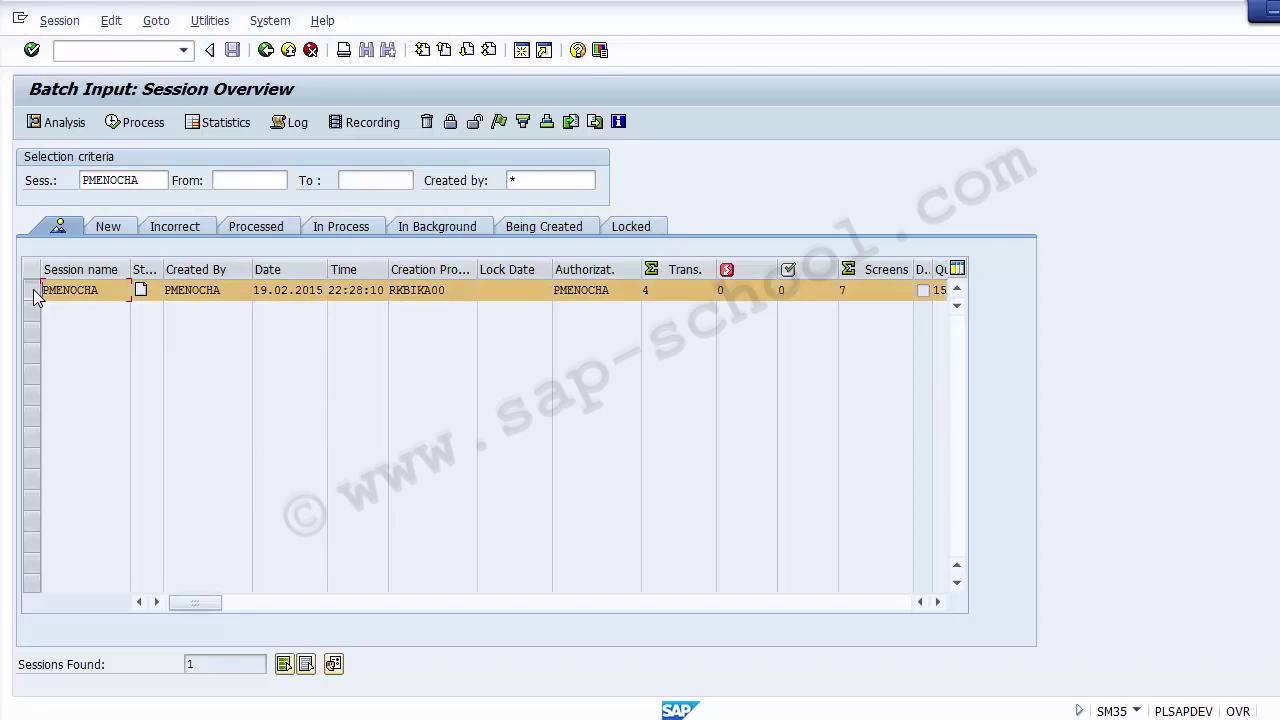
pyautogui.click(134, 122)
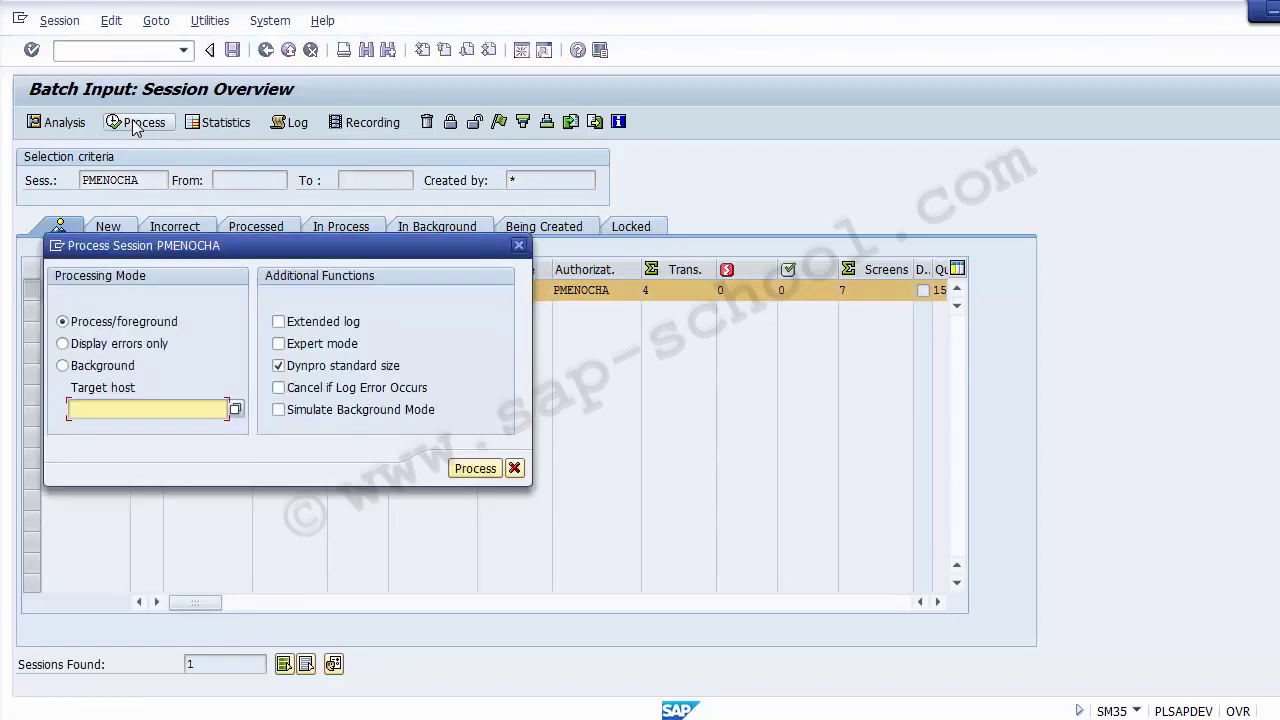
pyautogui.click(174, 334)
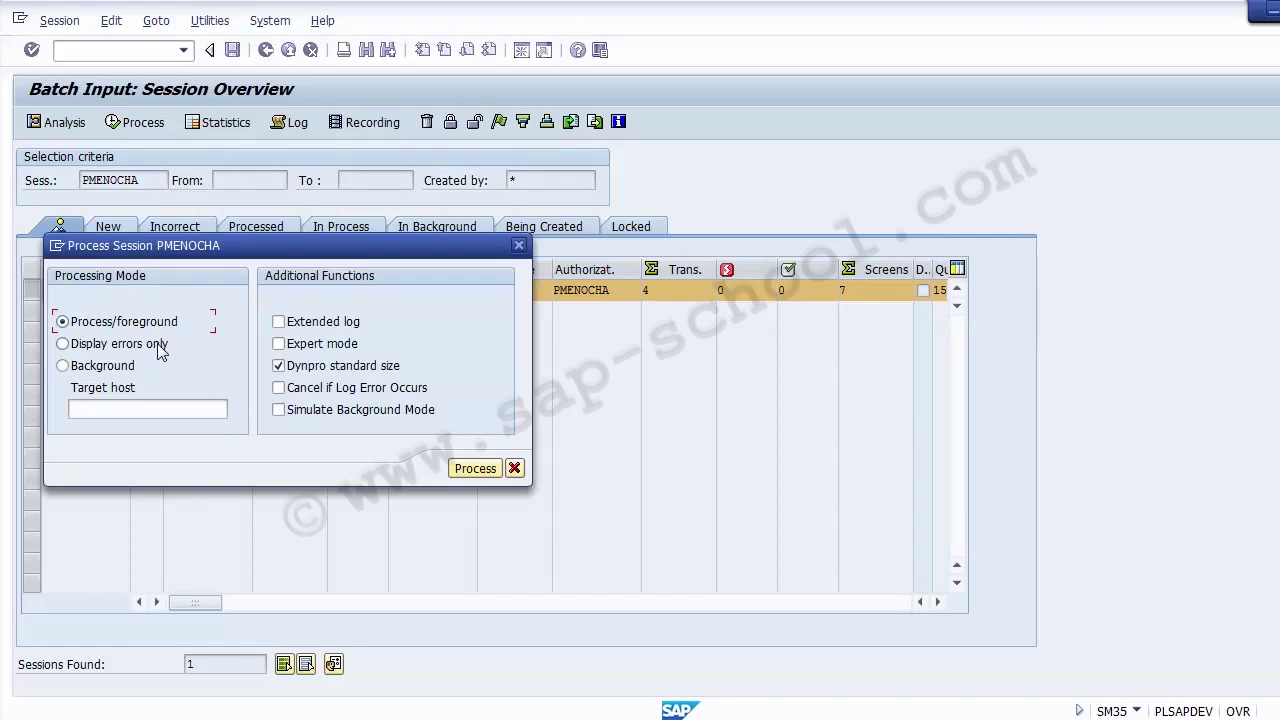
pyautogui.click(158, 346)
pyautogui.click(125, 371)
pyautogui.click(473, 470)
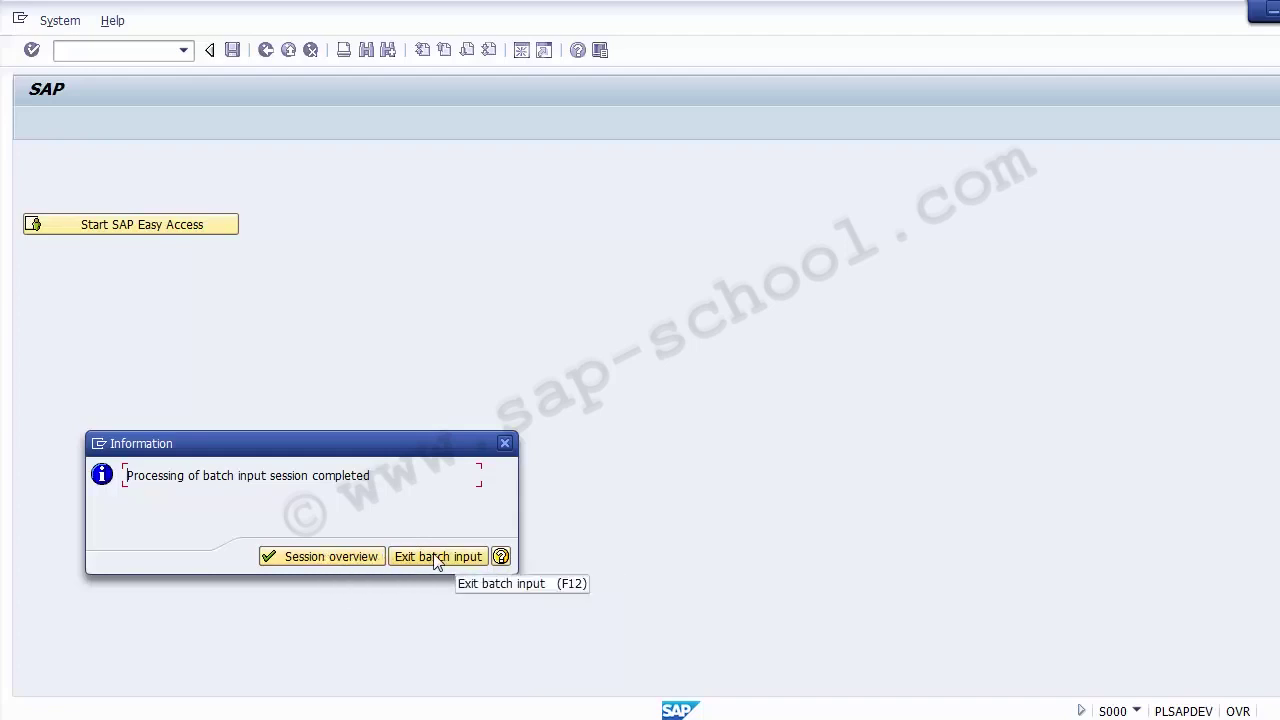
pyautogui.click(330, 557)
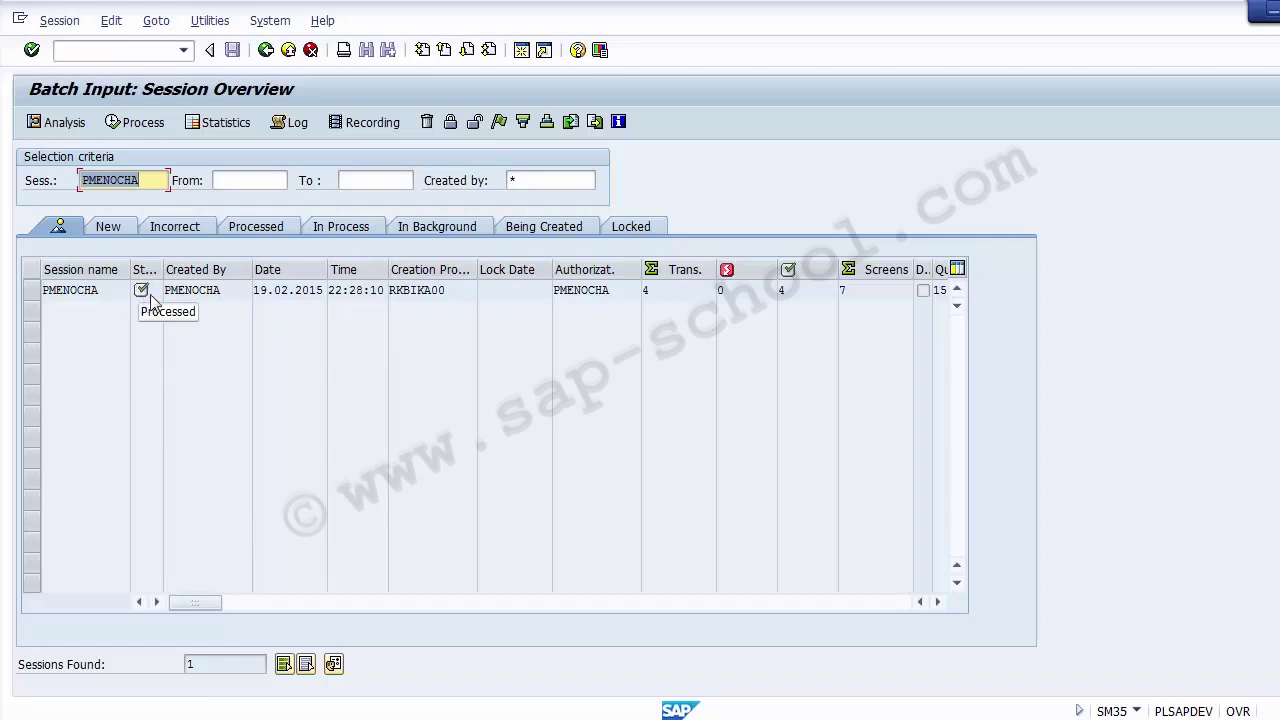
# Examine the session's creator, creation date, transaction count, error count and processed count in the session overview.
pyautogui.click(222, 291)
pyautogui.moveTo(222, 291); pyautogui.dragTo(163, 291)
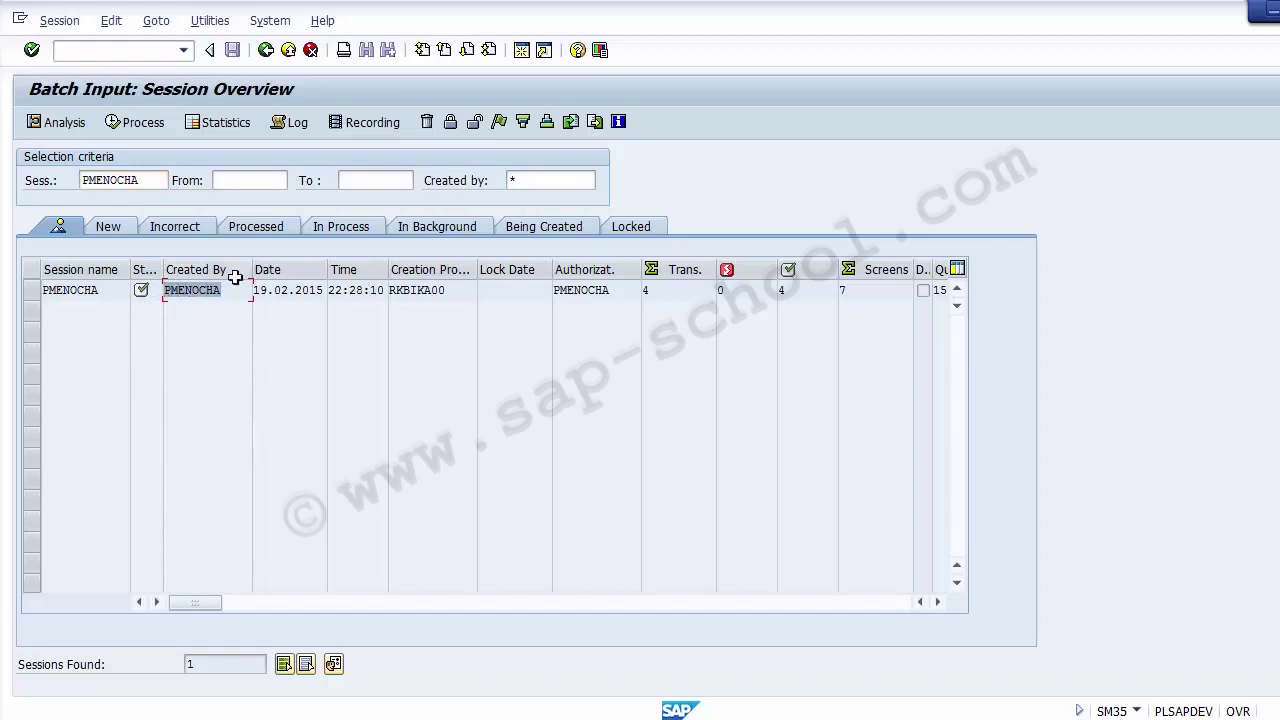
pyautogui.moveTo(258, 292); pyautogui.dragTo(460, 297)
pyautogui.click(460, 297)
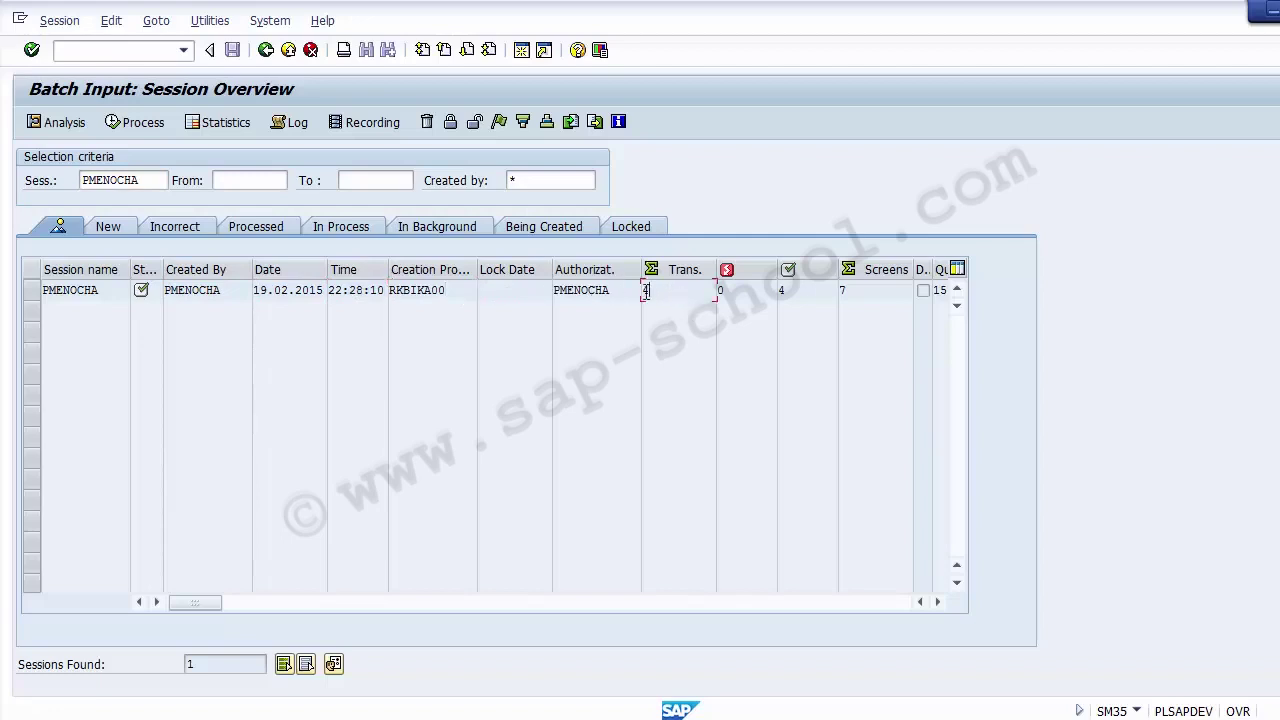
pyautogui.click(642, 290)
pyautogui.click(727, 291)
pyautogui.click(780, 290)
pyautogui.click(485, 290)
# Open the processed session's detailed log and examine the statistics for transactions read and processed.
pyautogui.click(31, 290)
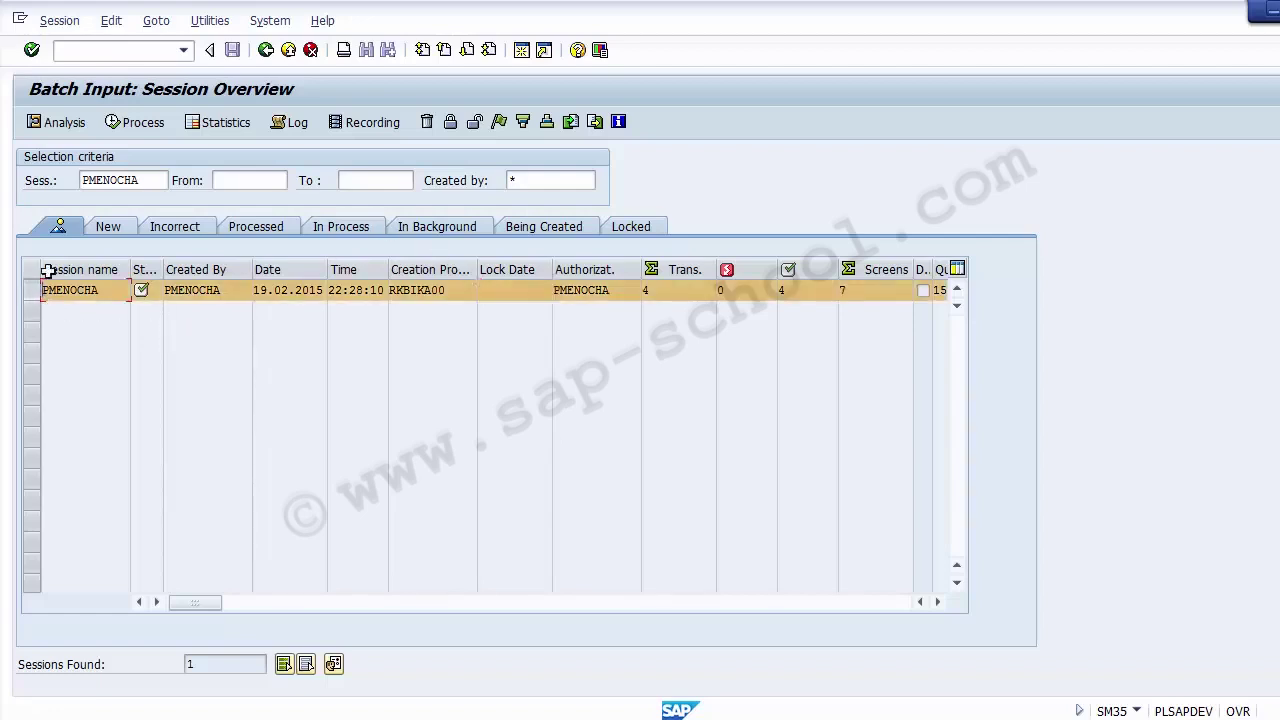
pyautogui.click(281, 128)
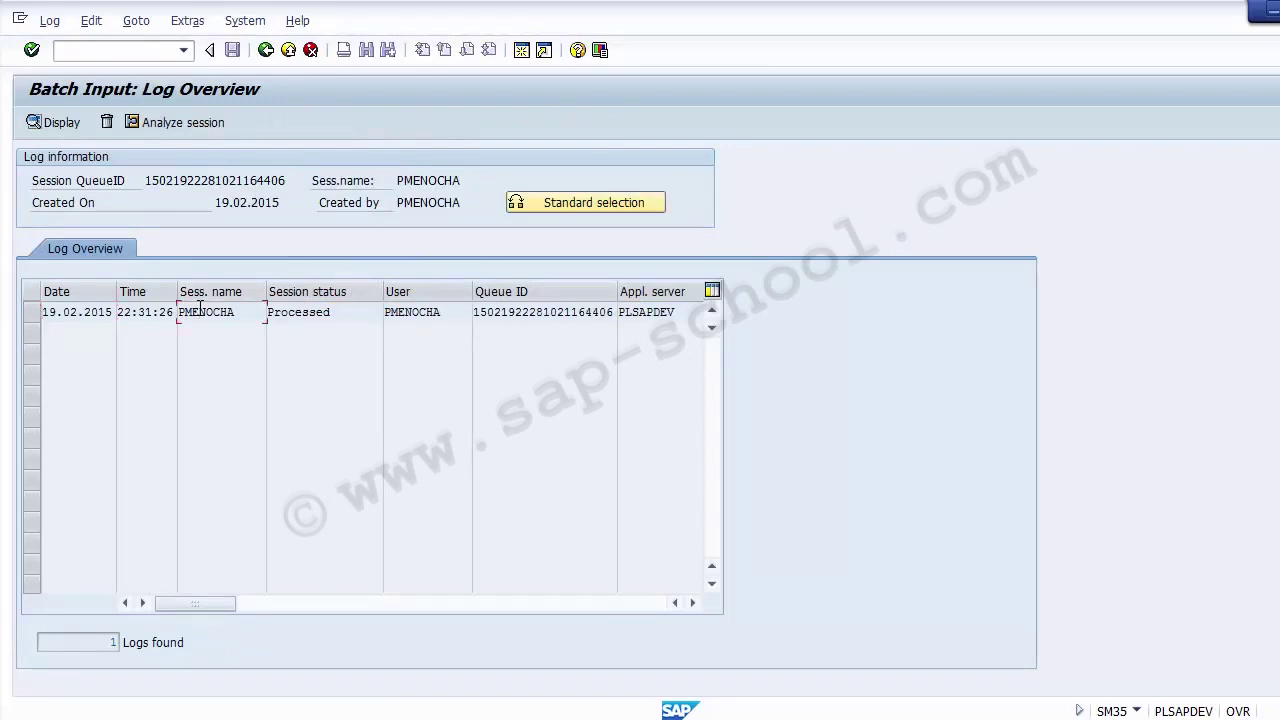
pyautogui.doubleClick(200, 311)
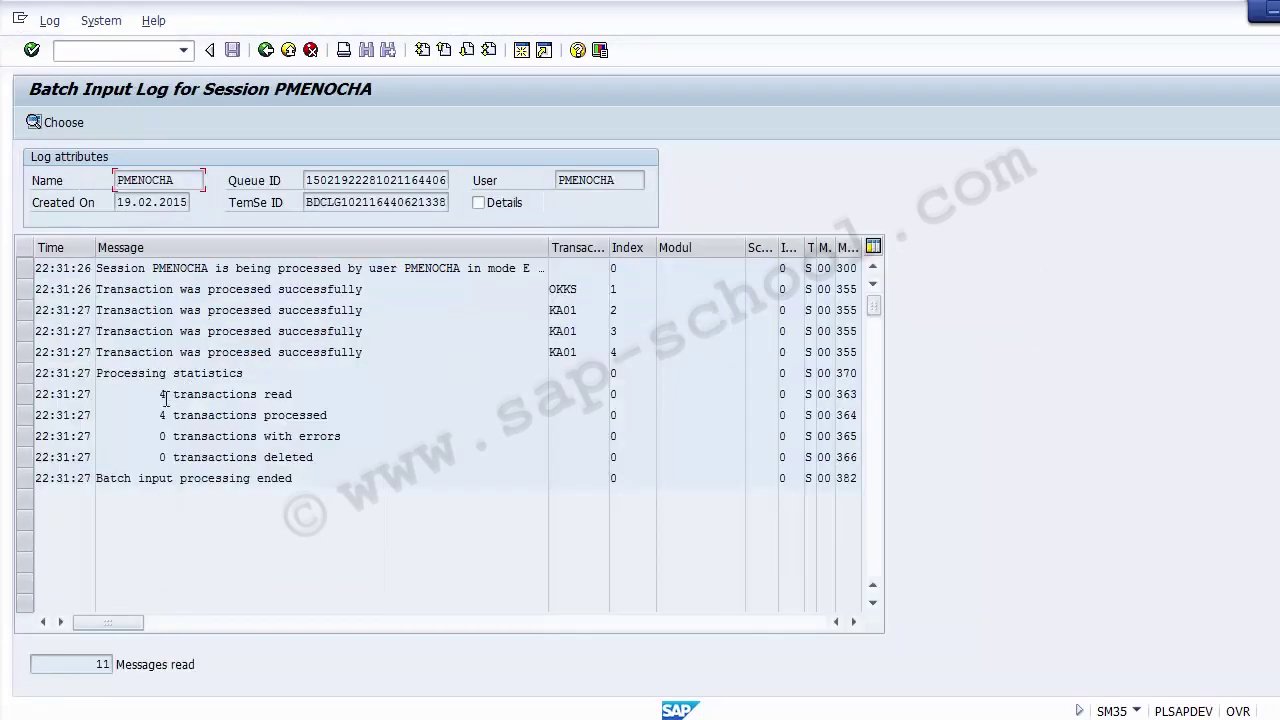
pyautogui.moveTo(157, 395); pyautogui.dragTo(319, 389)
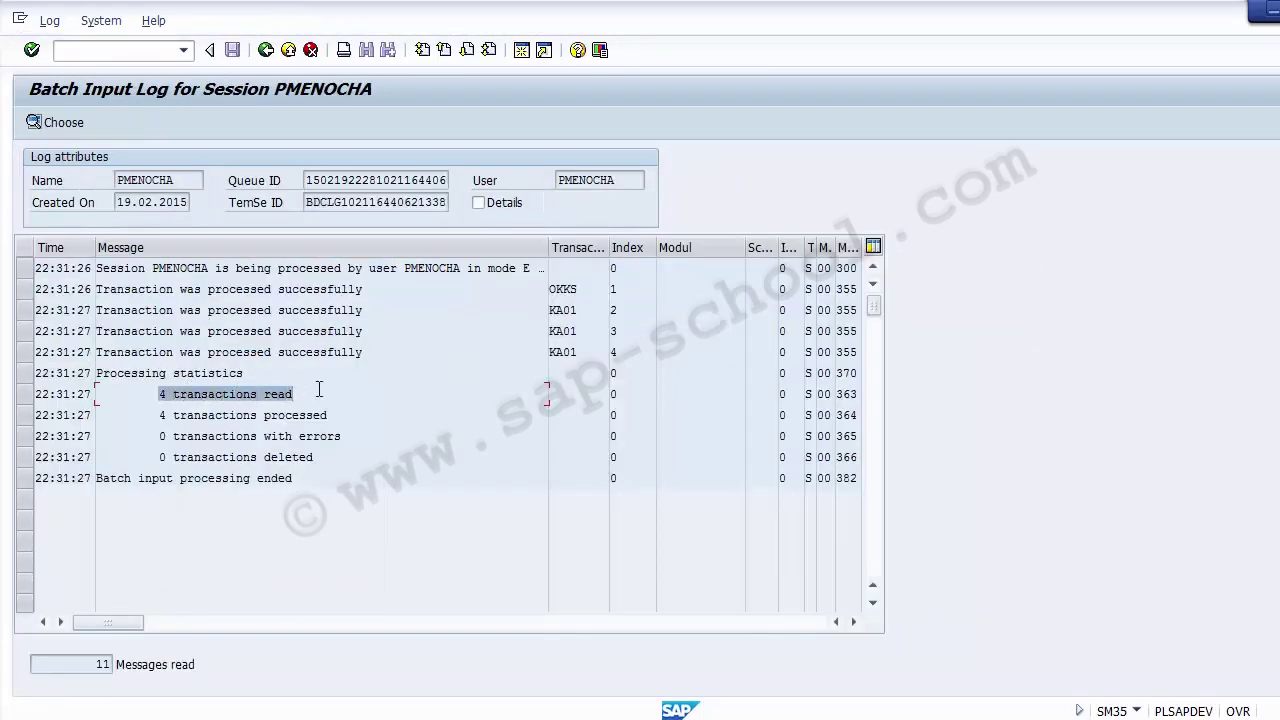
pyautogui.moveTo(153, 417); pyautogui.dragTo(356, 424)
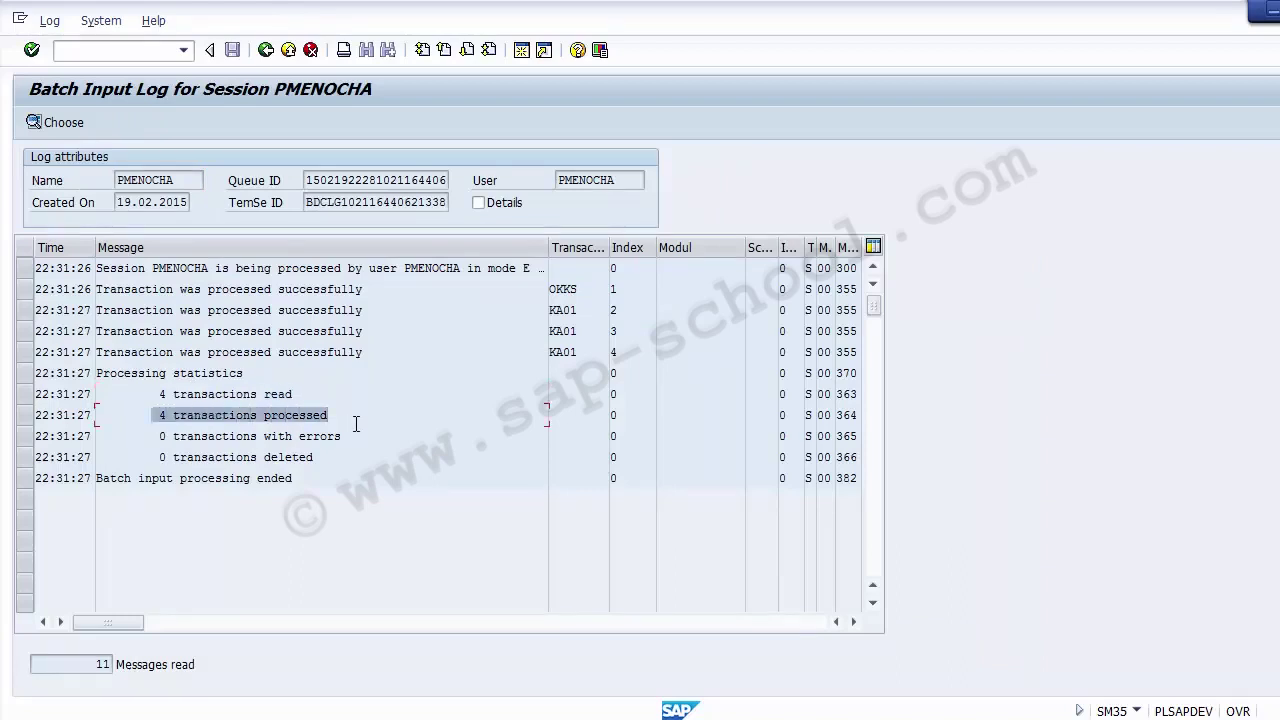
# Leave the batch input log for the SAP Easy Access screen and start transaction KA03 to display cost elements.
pyautogui.click(129, 44)
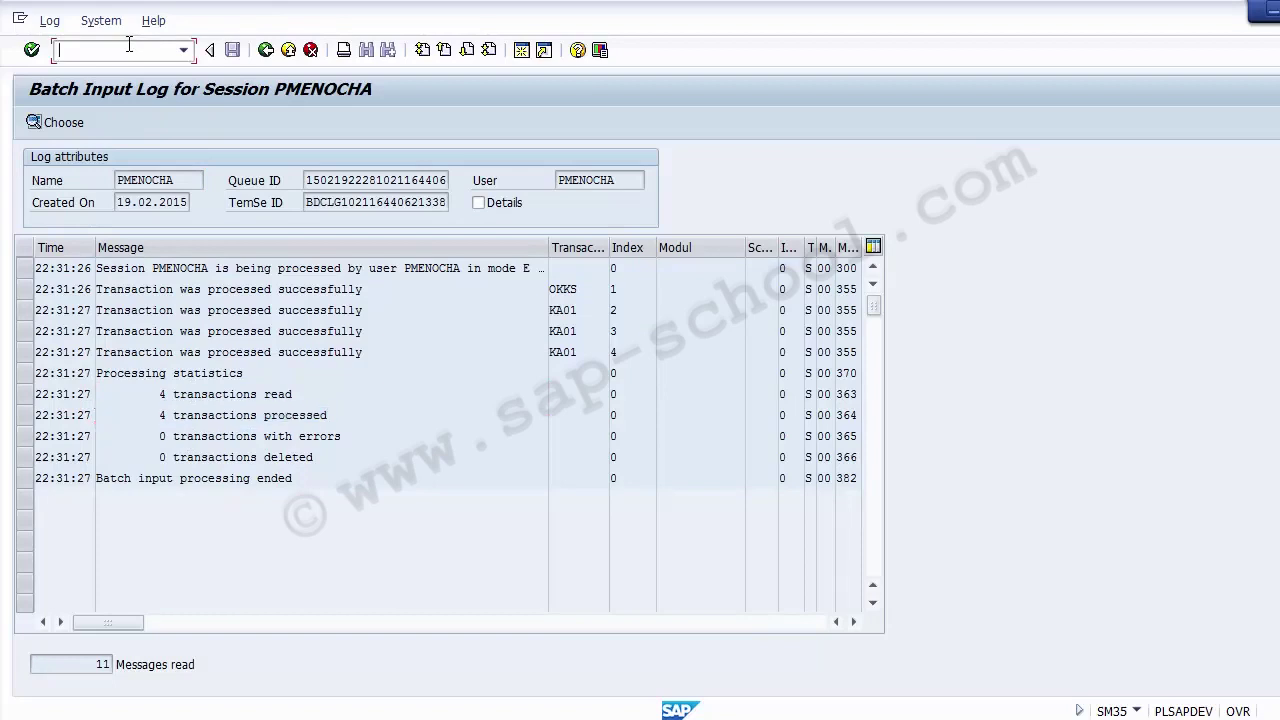
pyautogui.write('/n')
pyautogui.press('Return')
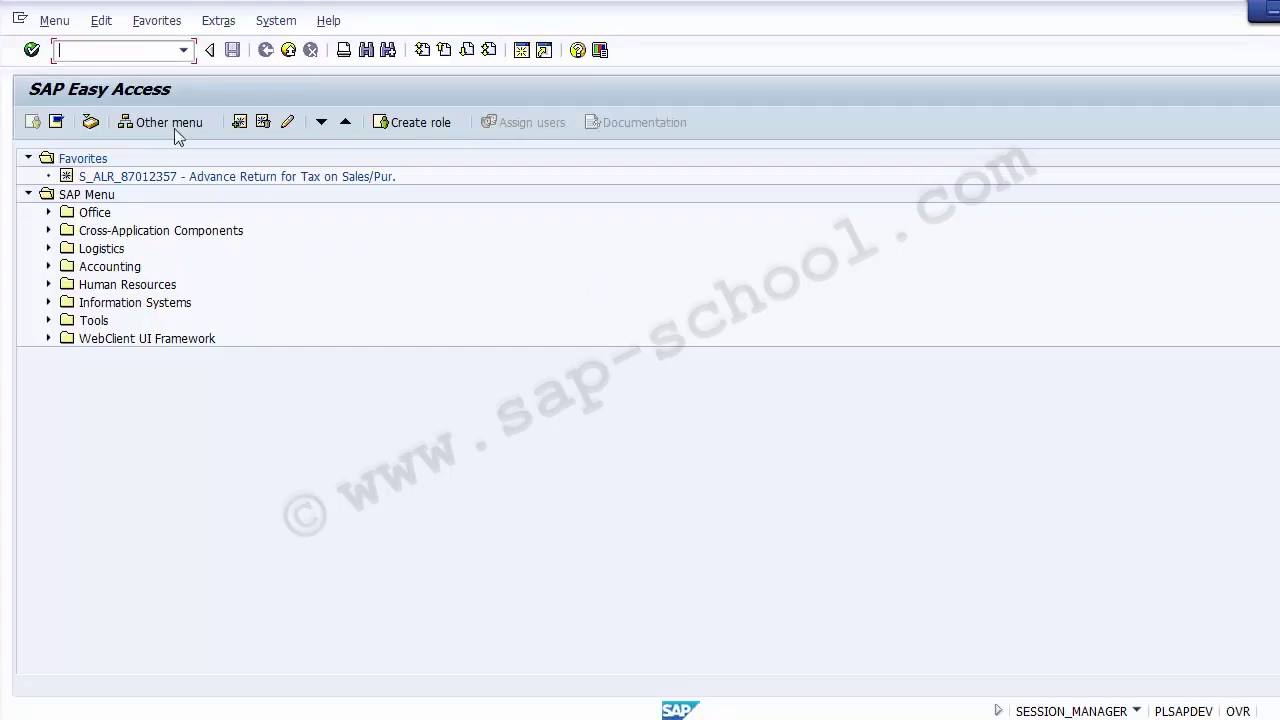
pyautogui.write('KA03')
pyautogui.press('Return')
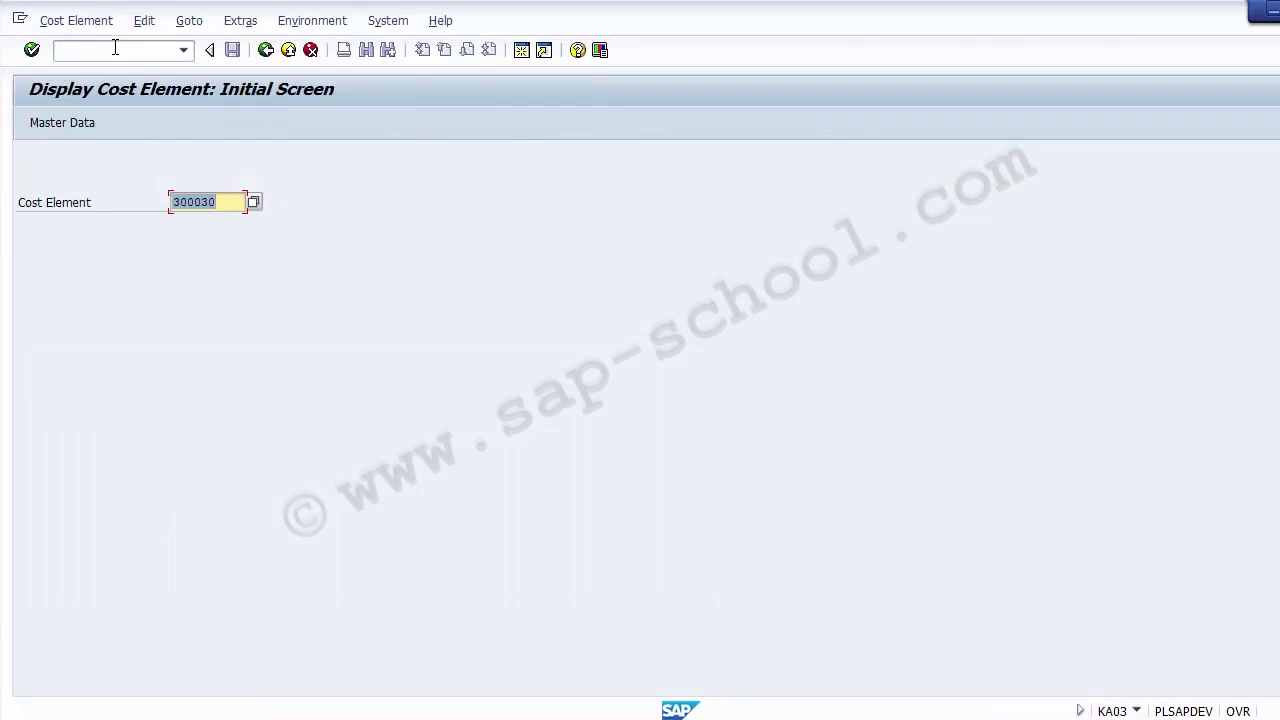
# Clear the prefilled cost element and examine the list of all cost elements in chart of accounts 1000 through to its end.
pyautogui.press('Delete')
pyautogui.click(254, 203)
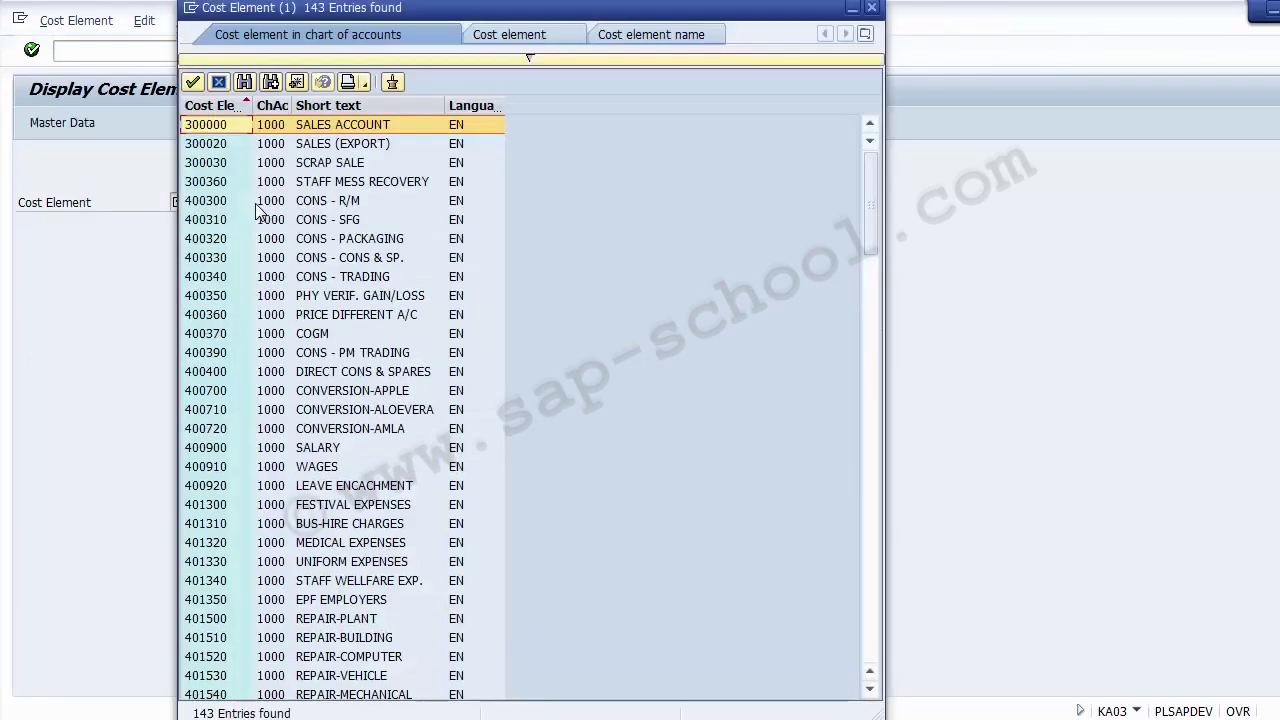
pyautogui.click(224, 87)
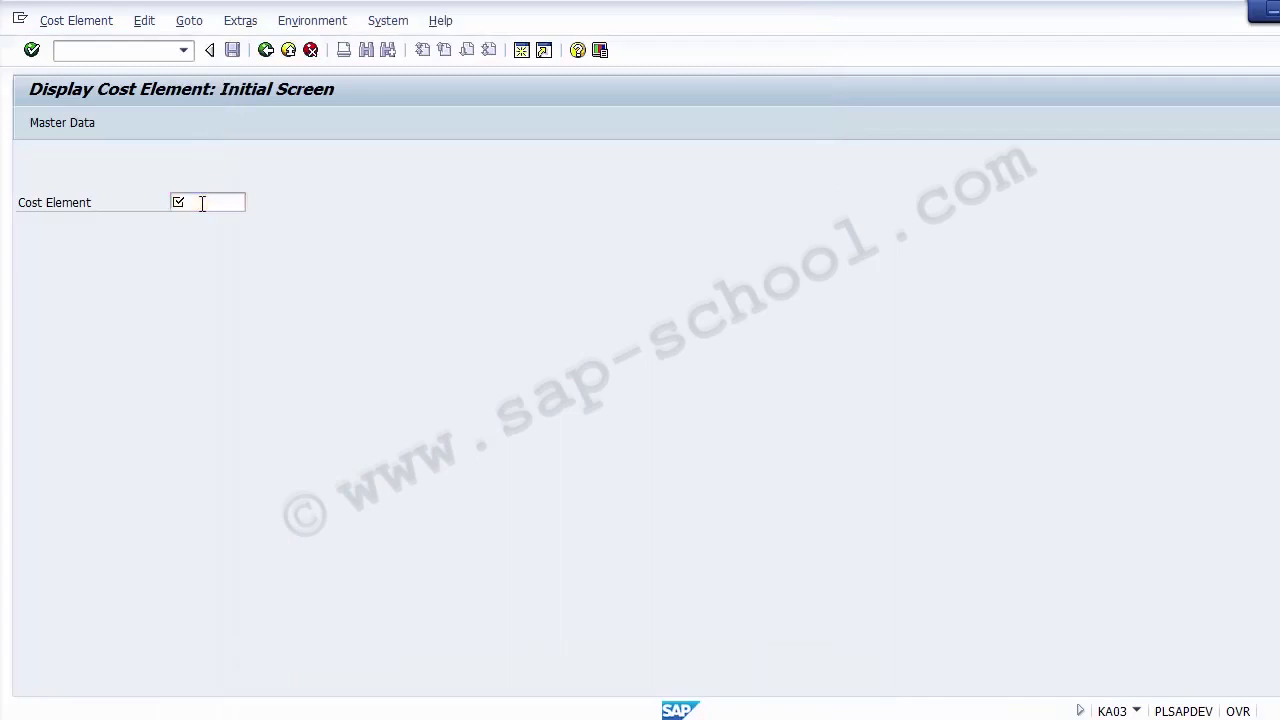
pyautogui.press('F4')
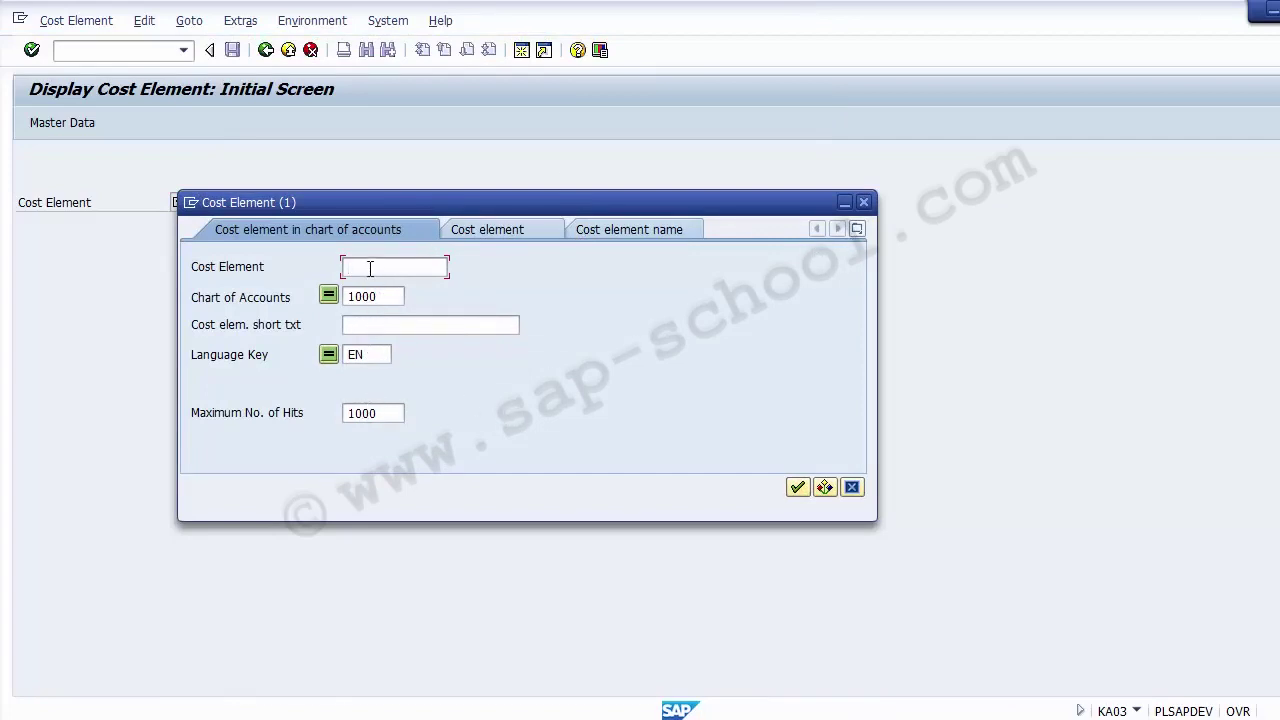
pyautogui.press('Return')
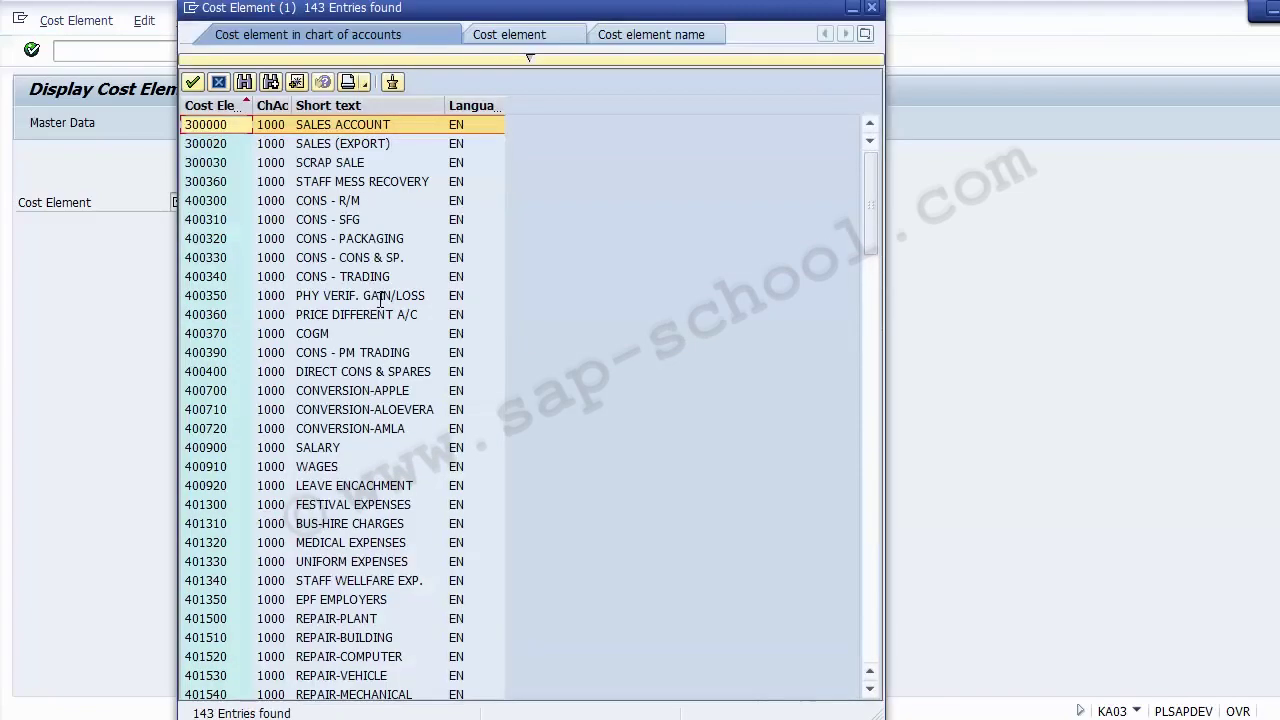
pyautogui.press('pagedown')
pyautogui.press('pagedown')
pyautogui.press('pagedown')
pyautogui.press('pagedown')
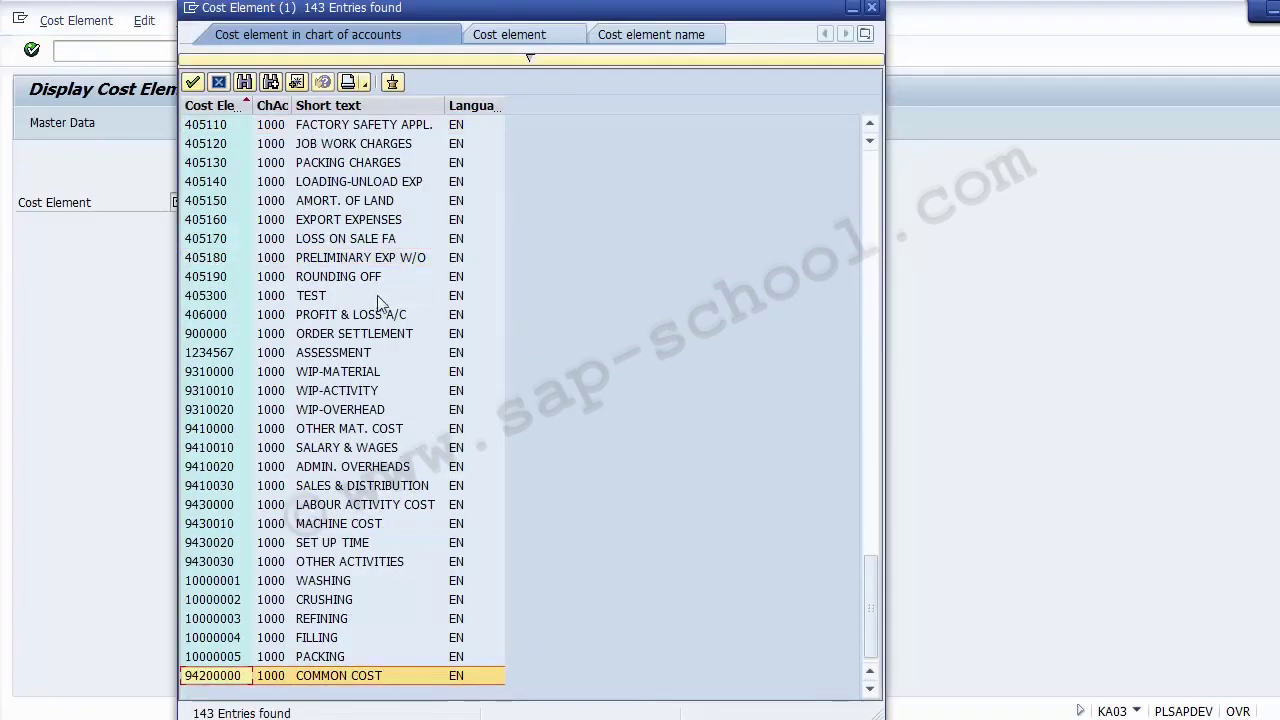
pyautogui.click(555, 34)
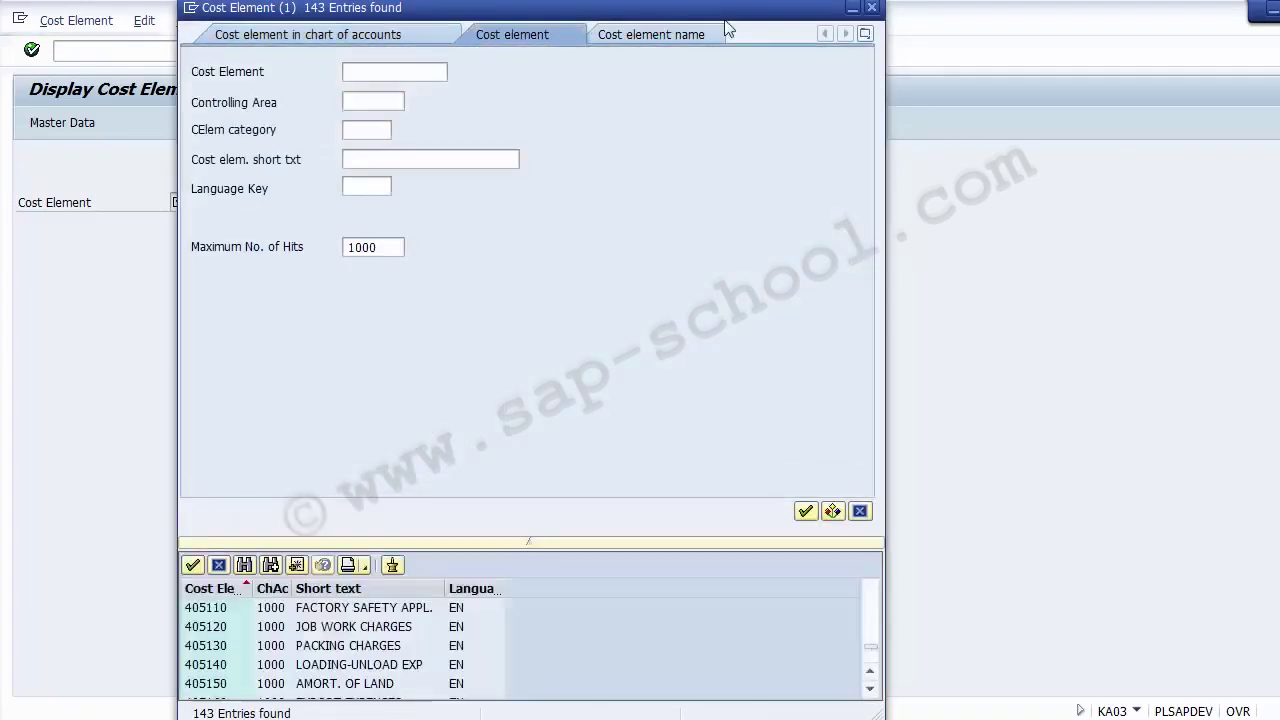
pyautogui.click(872, 7)
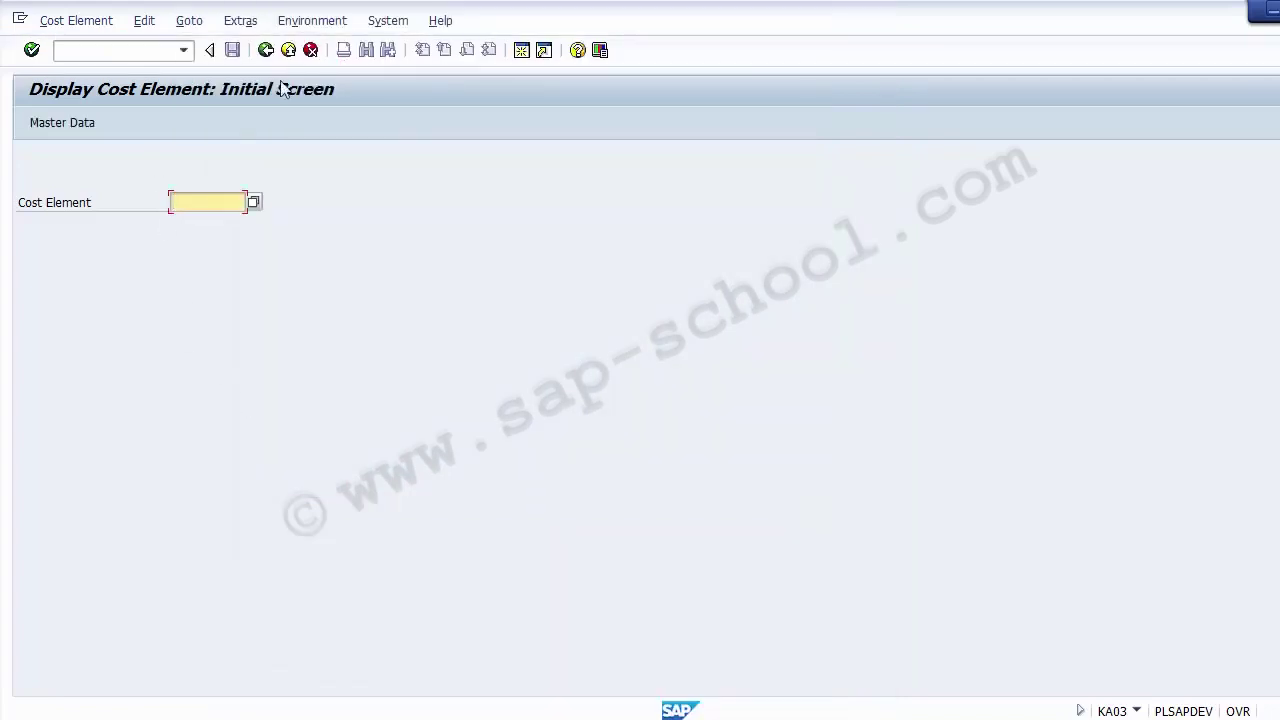
# Exit the cost element display and switch to the Cost Element Accounting presentation in PowerPoint.
pyautogui.click(288, 51)
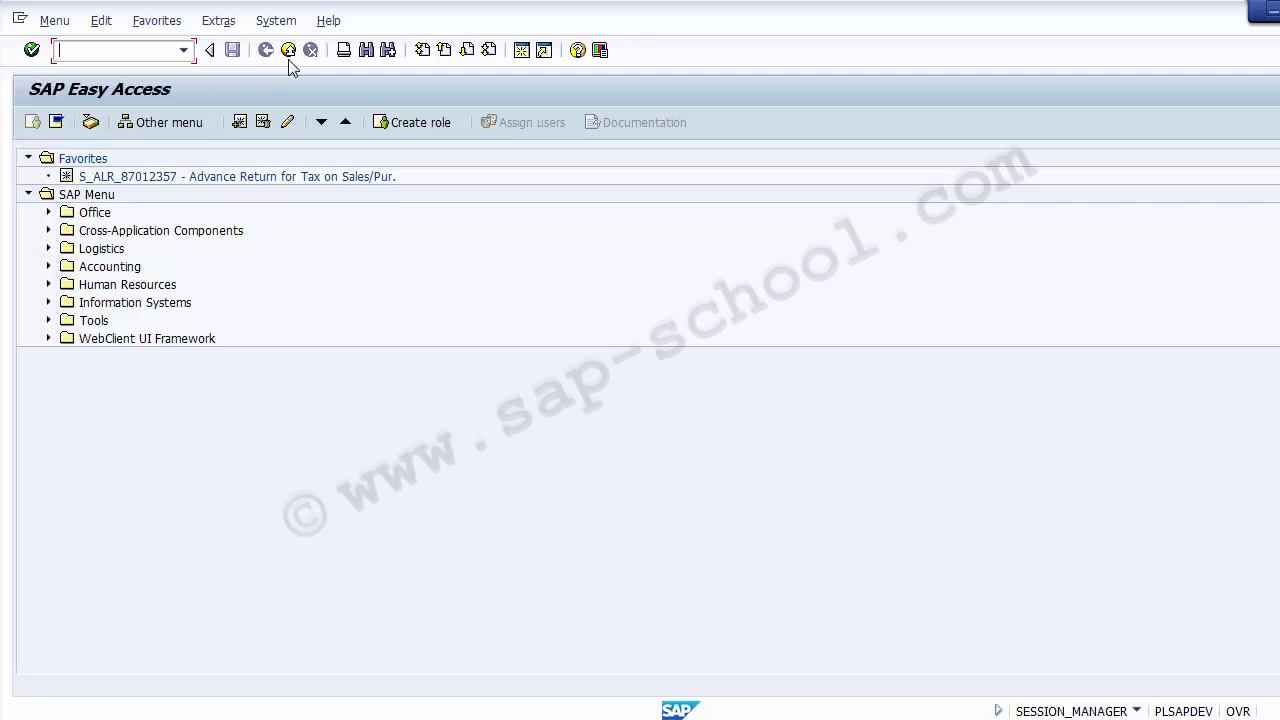
pyautogui.click(494, 716)
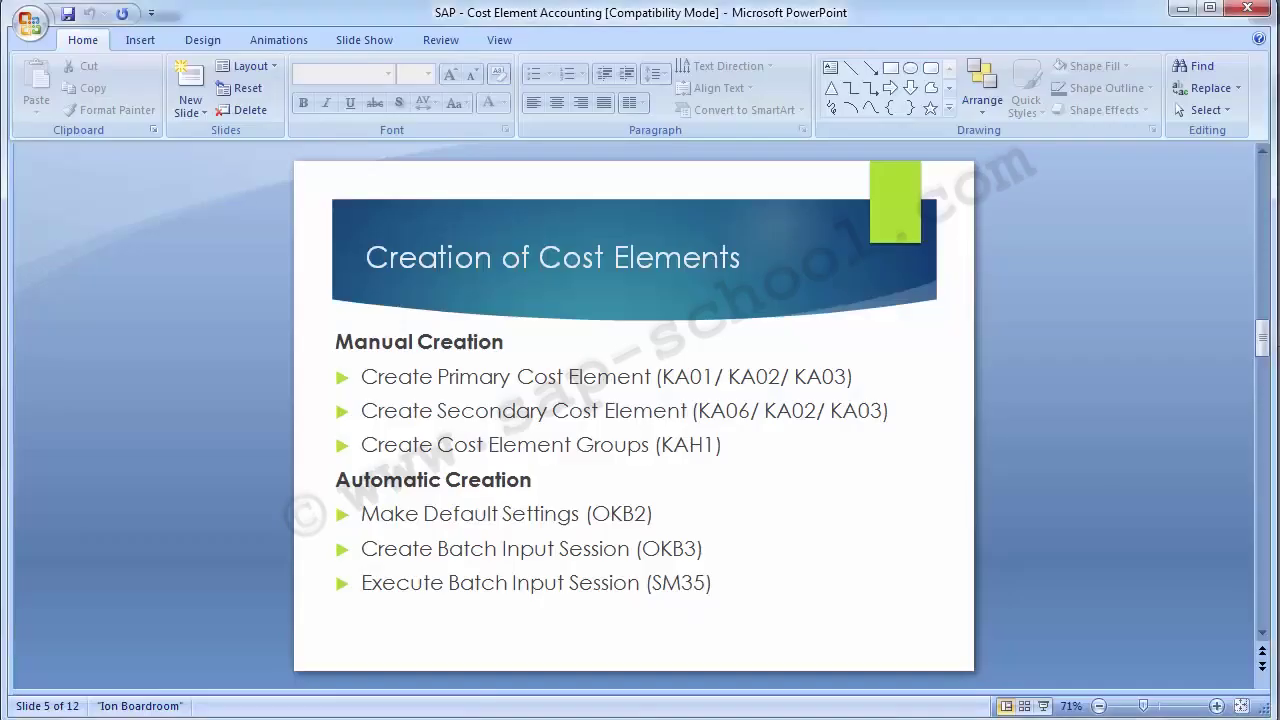